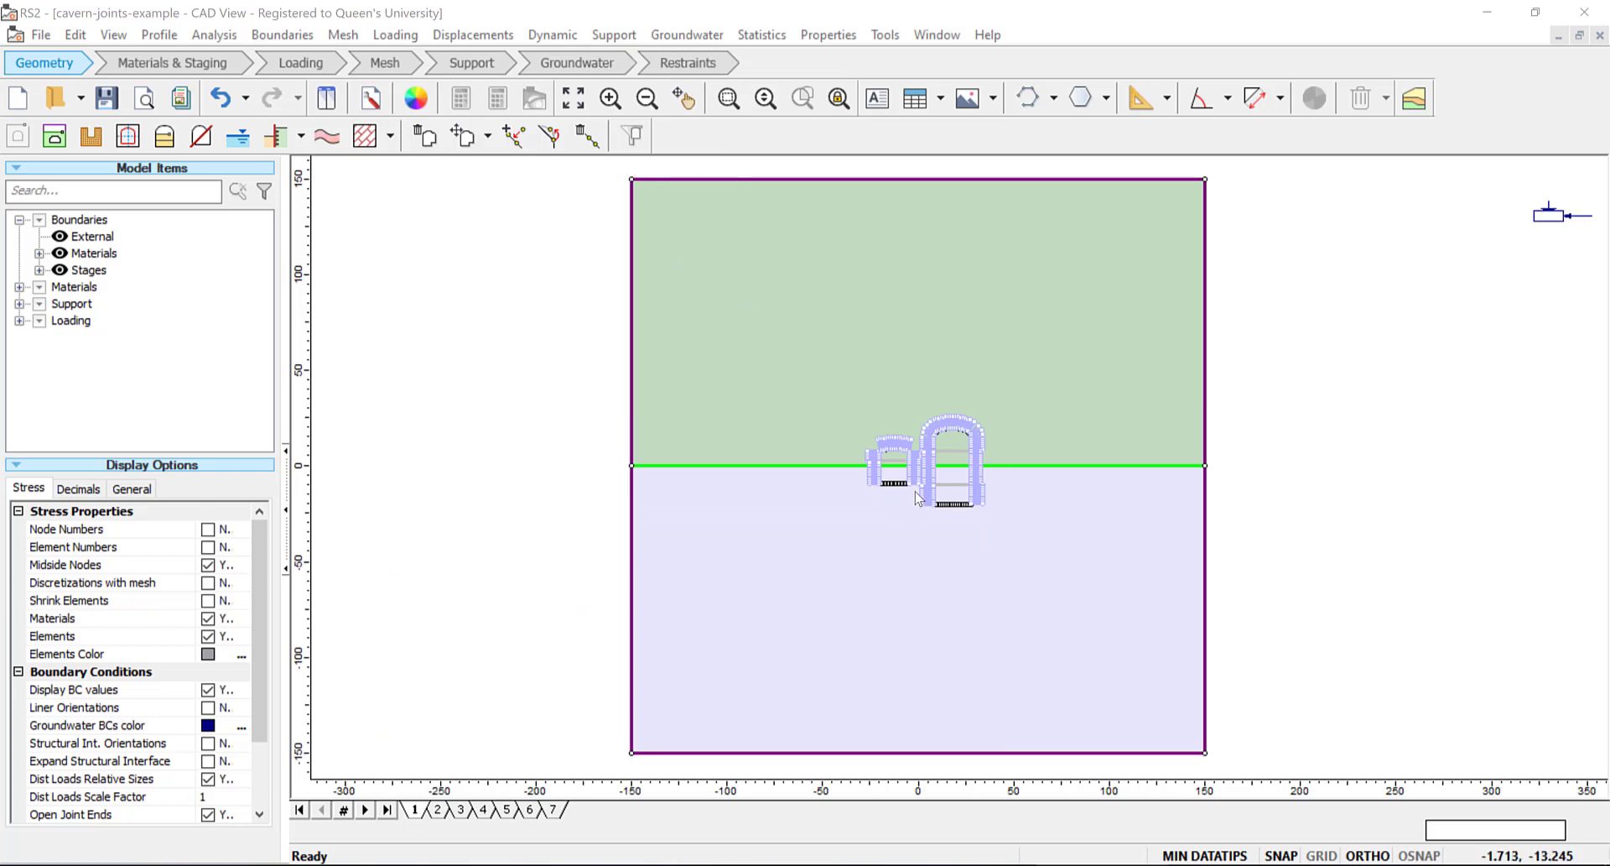
# Step: Examine the two caverns' excavation sequence, internal pressures and bolt installation across the model stages
pyautogui.scroll(2, 917, 502)
pyautogui.scroll(3, 917, 482)
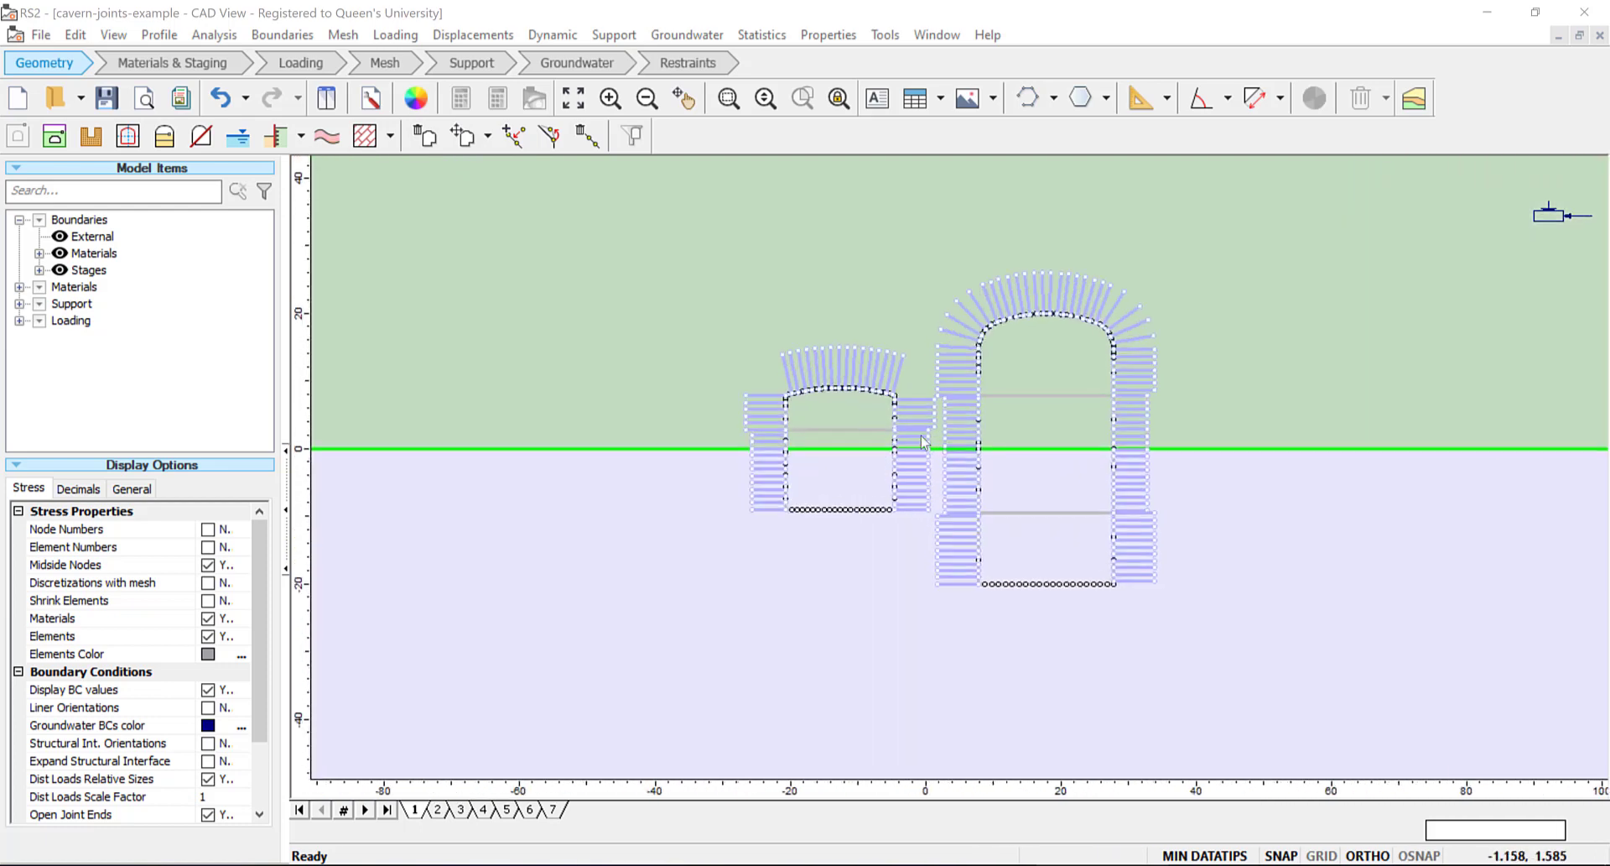
pyautogui.moveTo(906, 325); pyautogui.dragTo(855, 349)
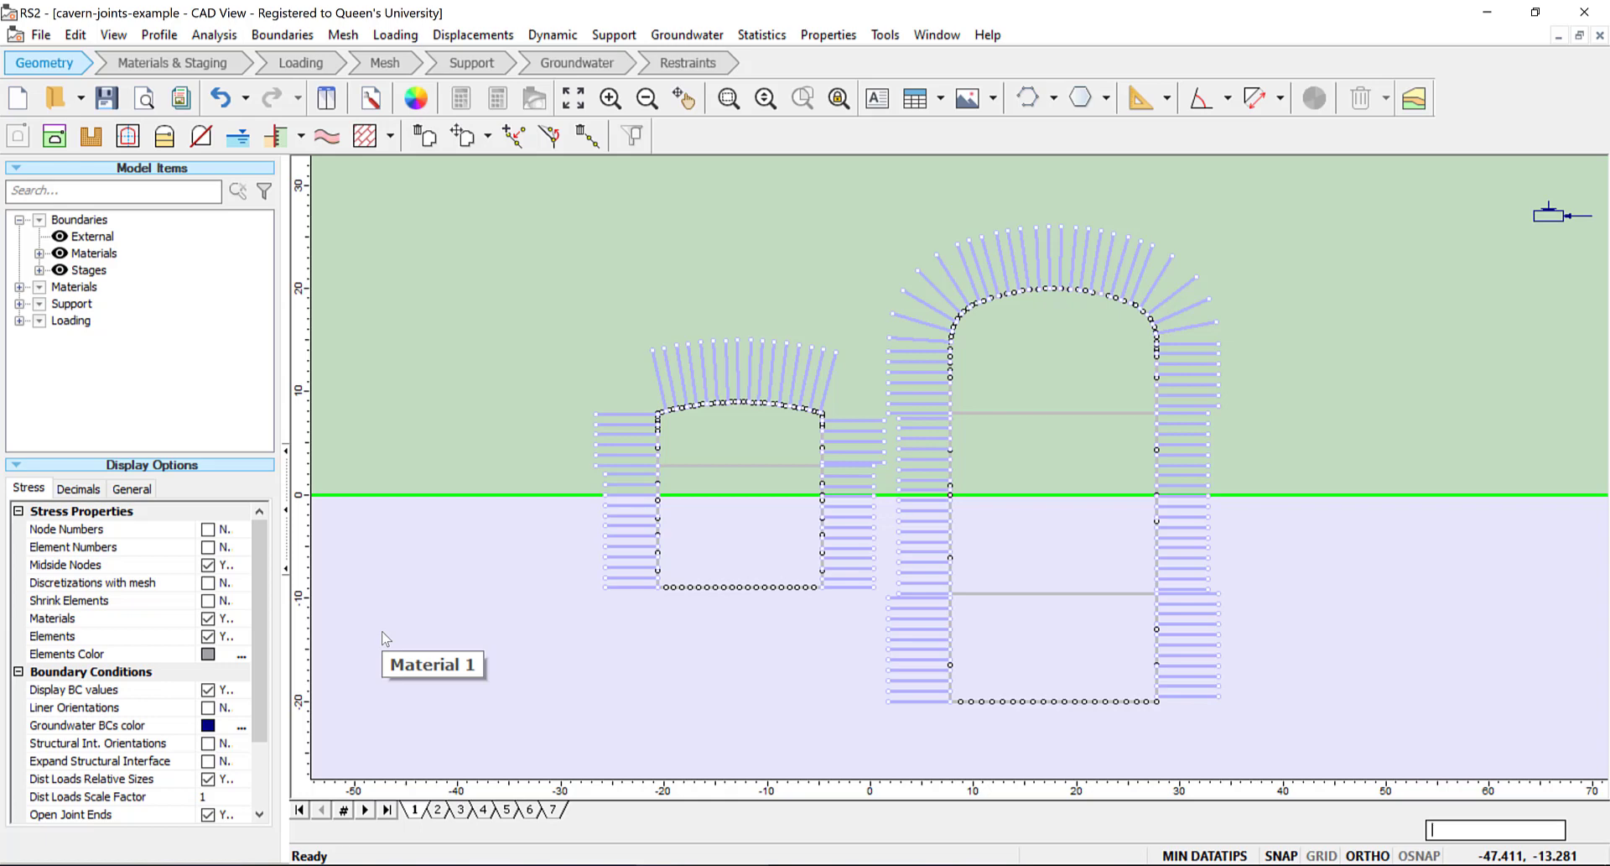
pyautogui.press('pagedown')
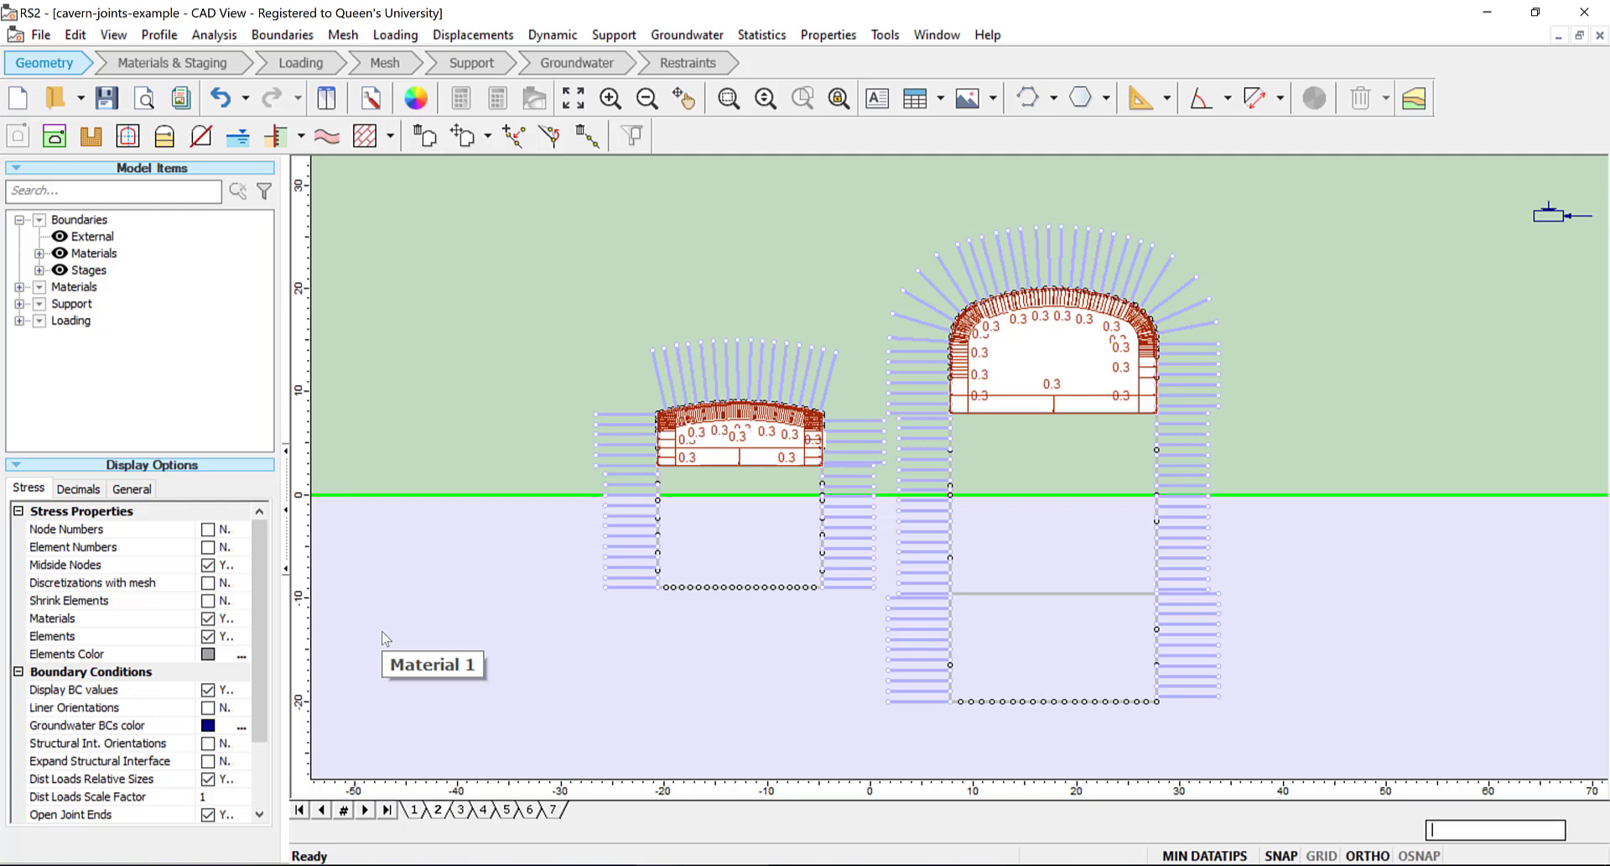
pyautogui.press('pagedown')
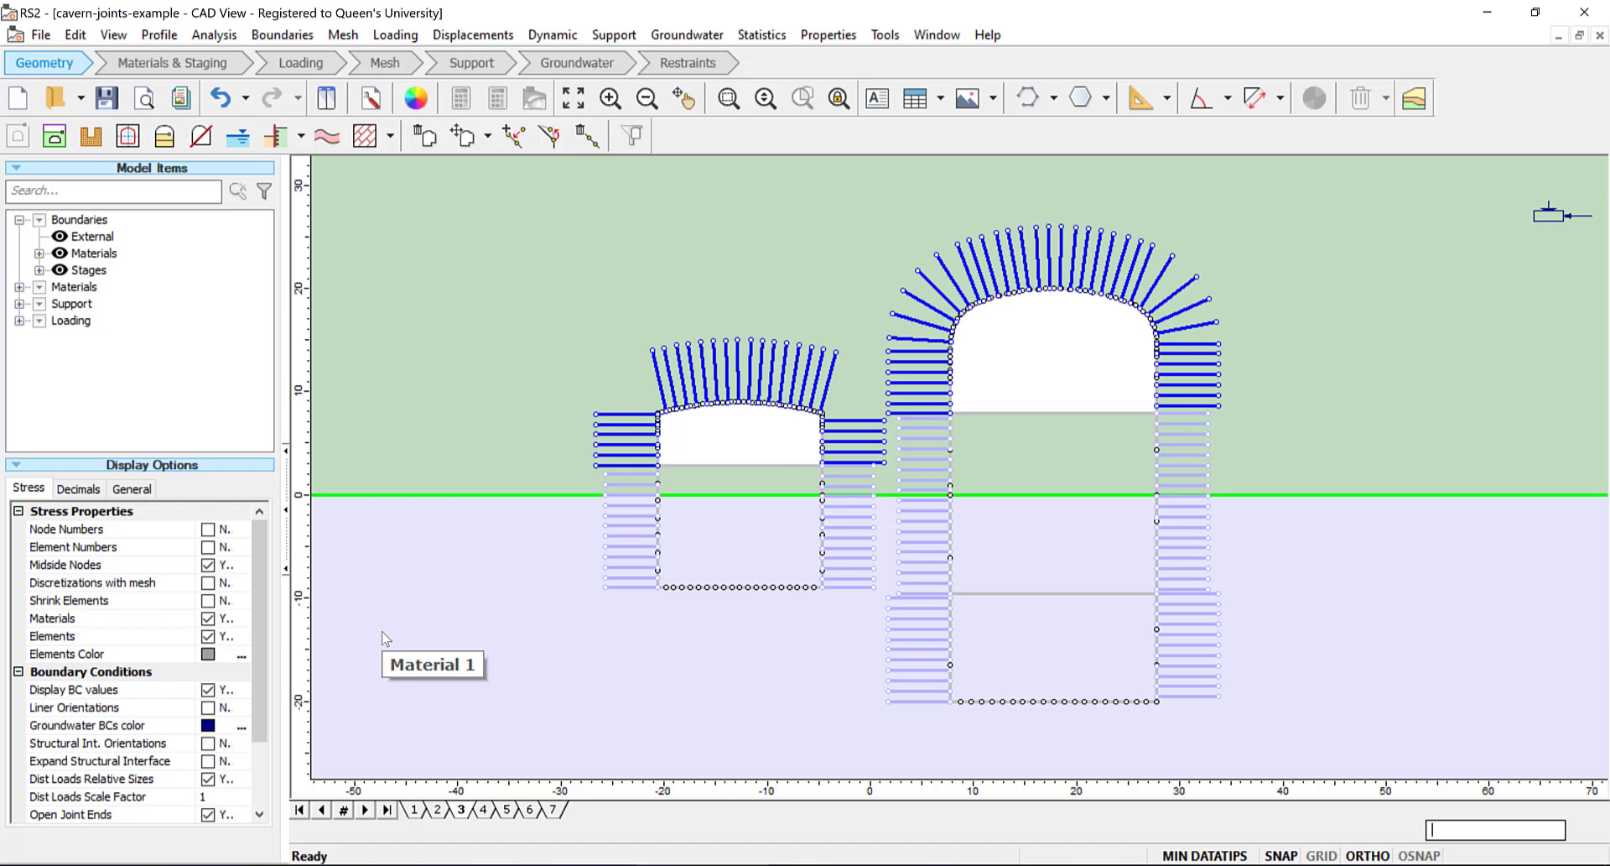
pyautogui.press('pagedown')
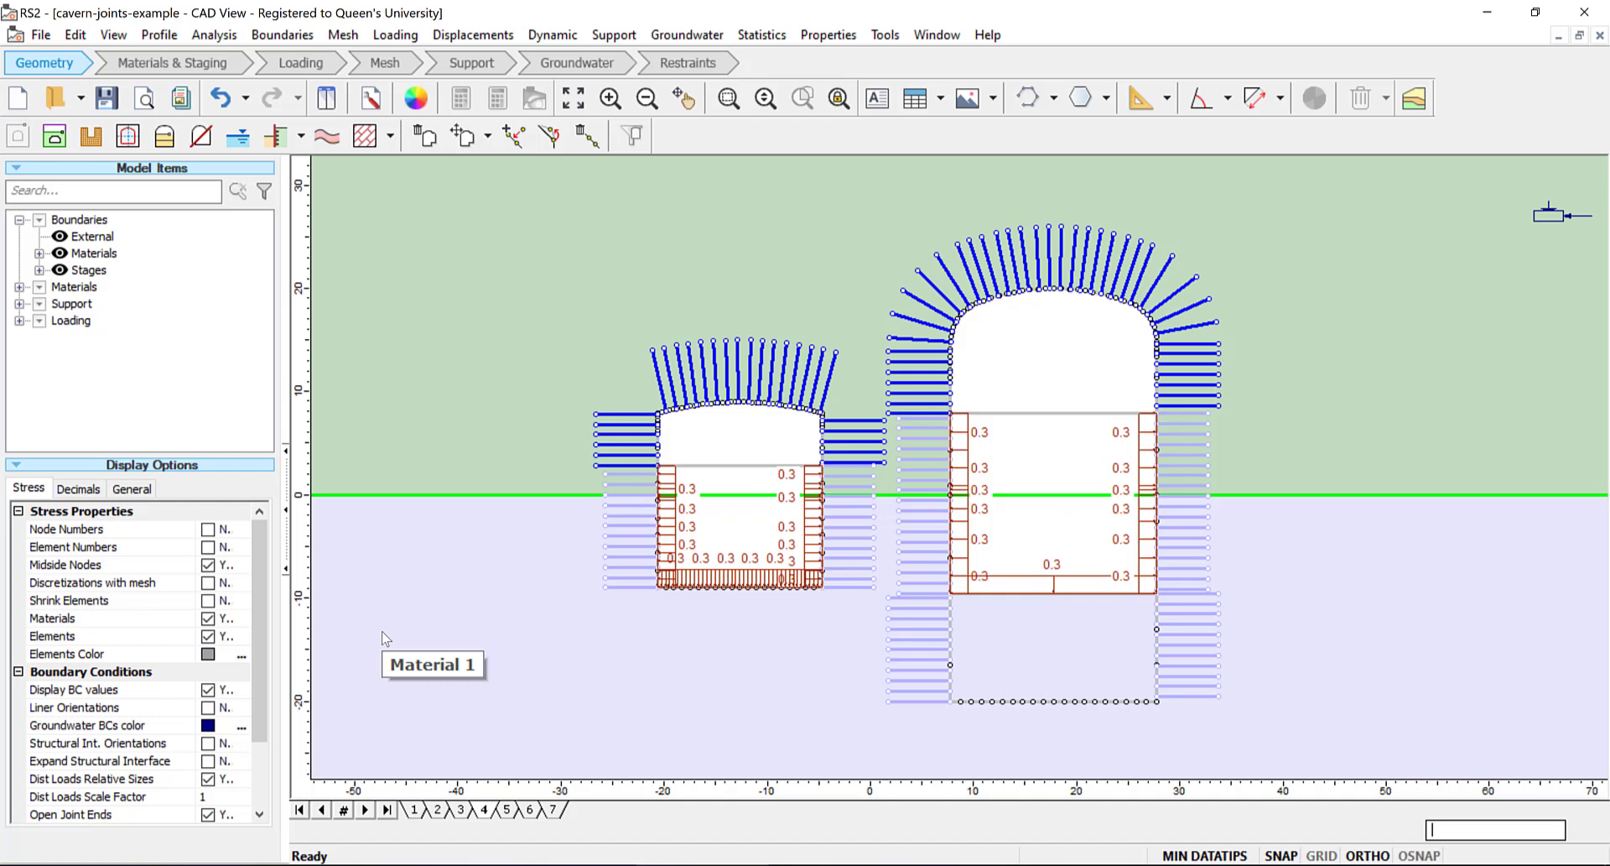
pyautogui.press('pagedown')
pyautogui.press('pagedown')
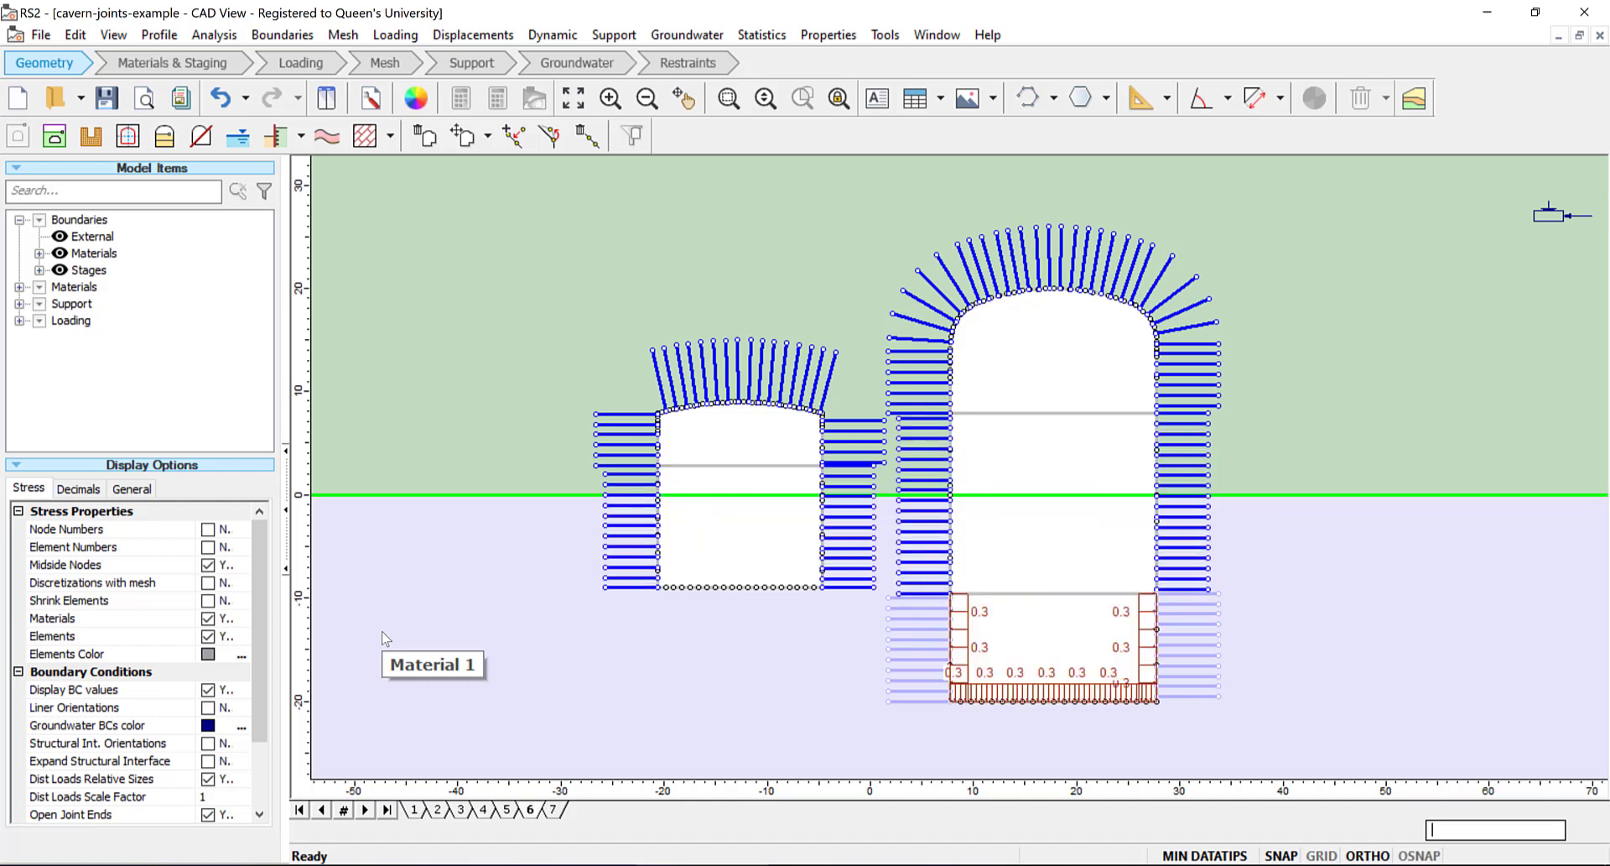
pyautogui.press('pagedown')
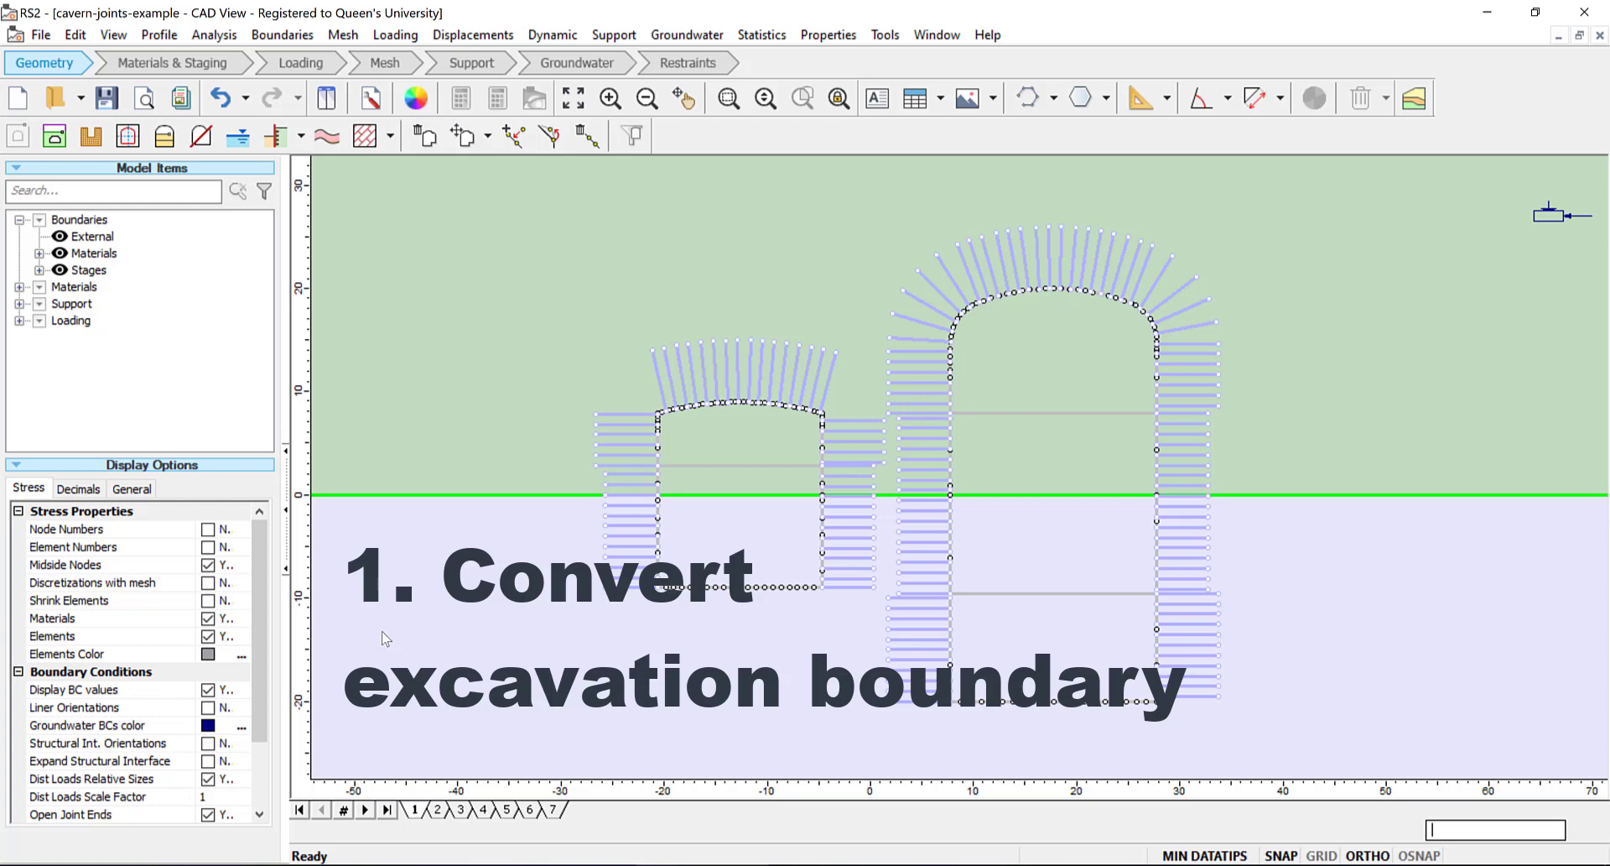
# Step: Convert the larger cavern's outline from a material boundary to an excavation boundary
pyautogui.scroll(1, 937, 723)
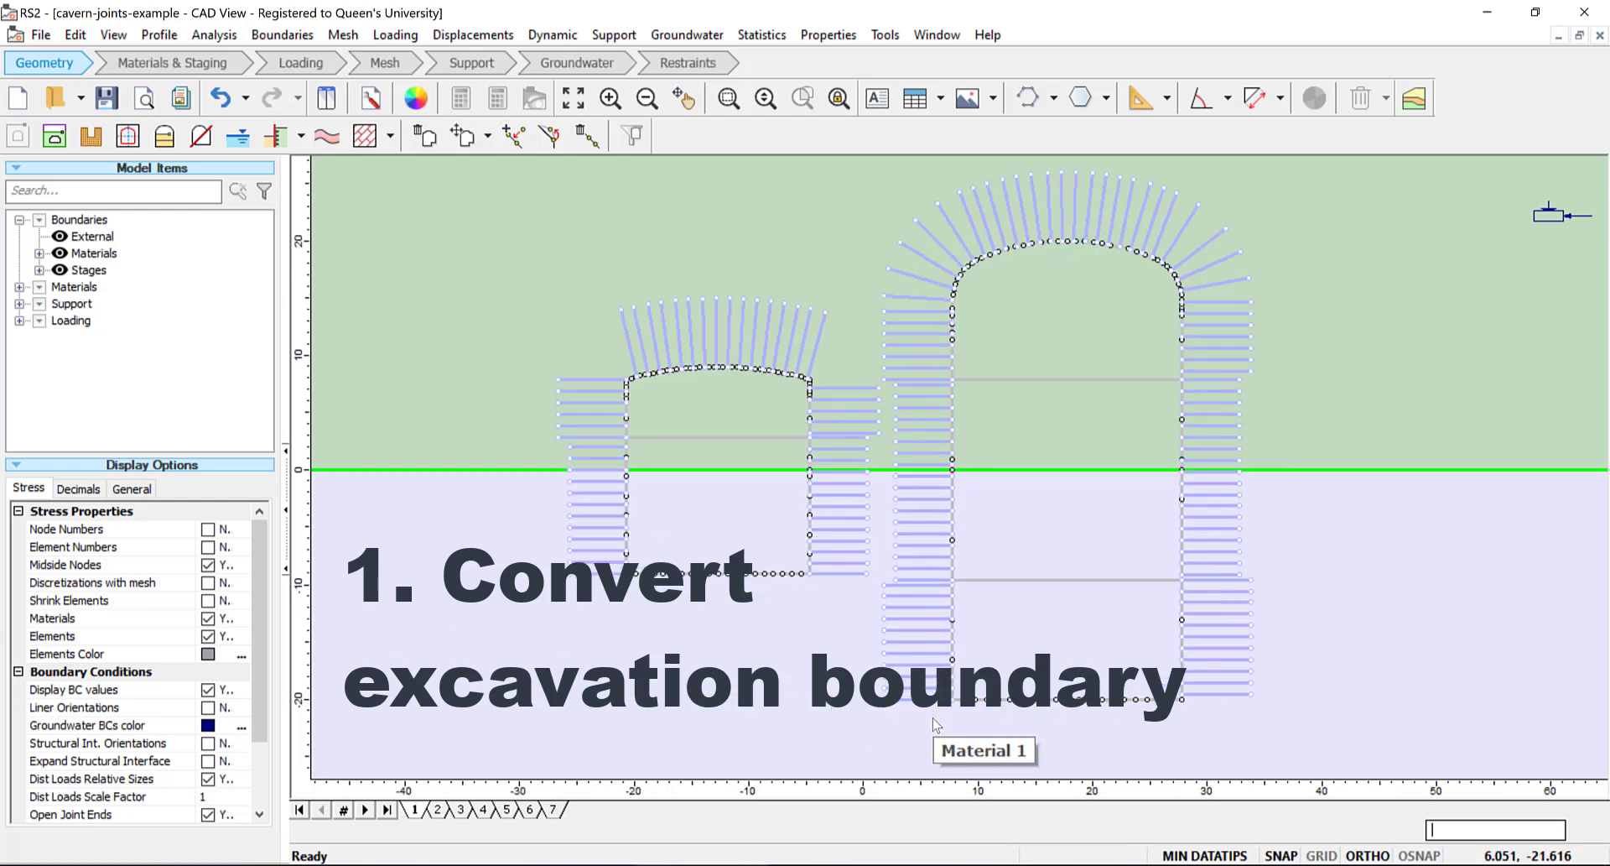
pyautogui.scroll(2, 937, 724)
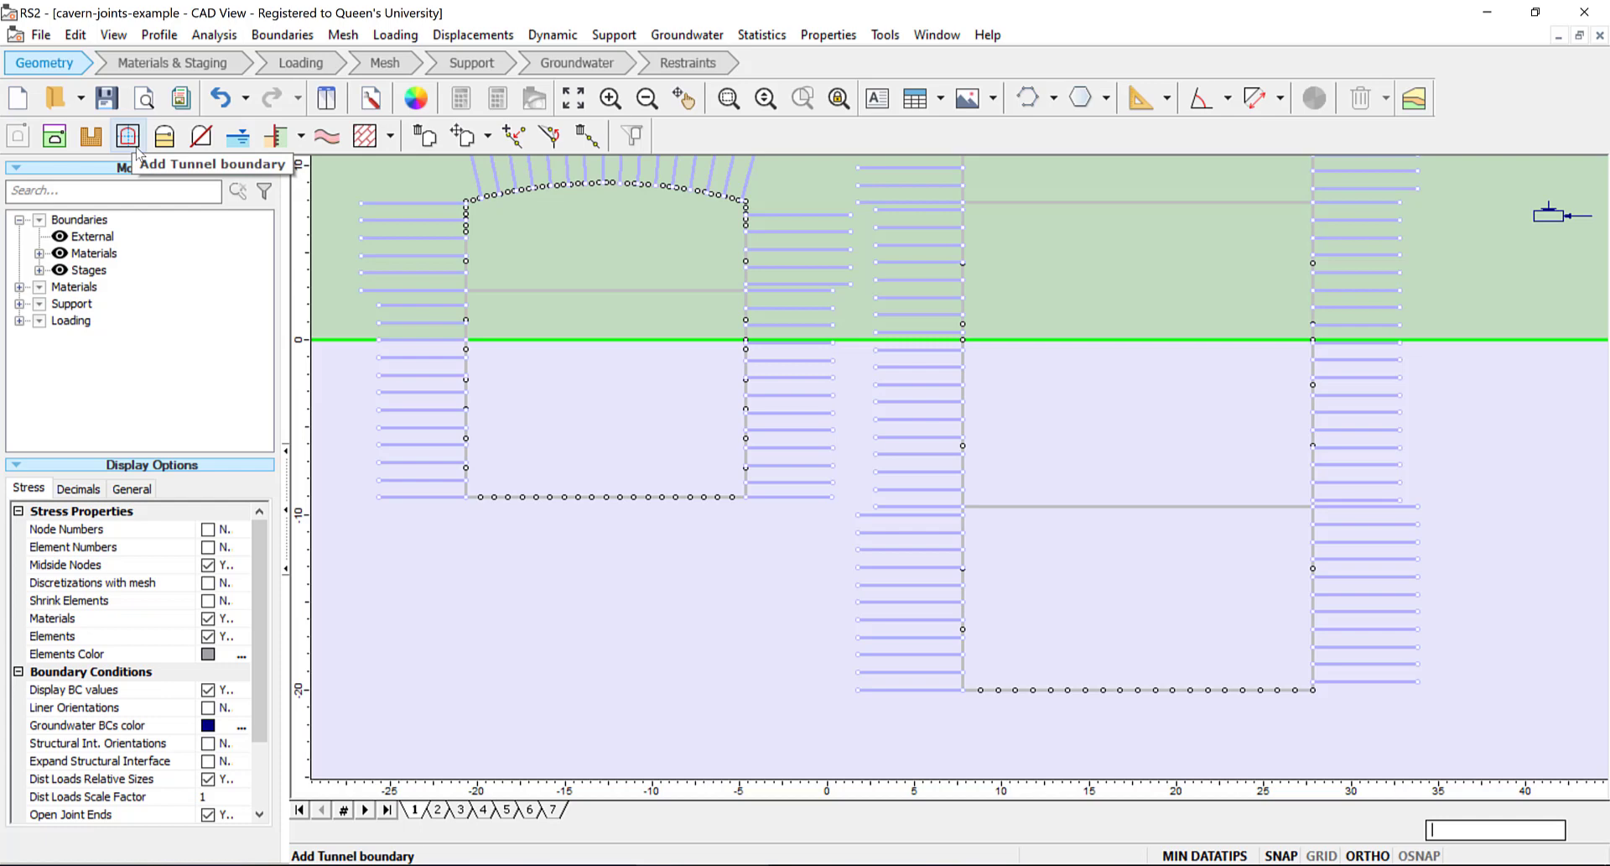
pyautogui.rightClick(973, 694)
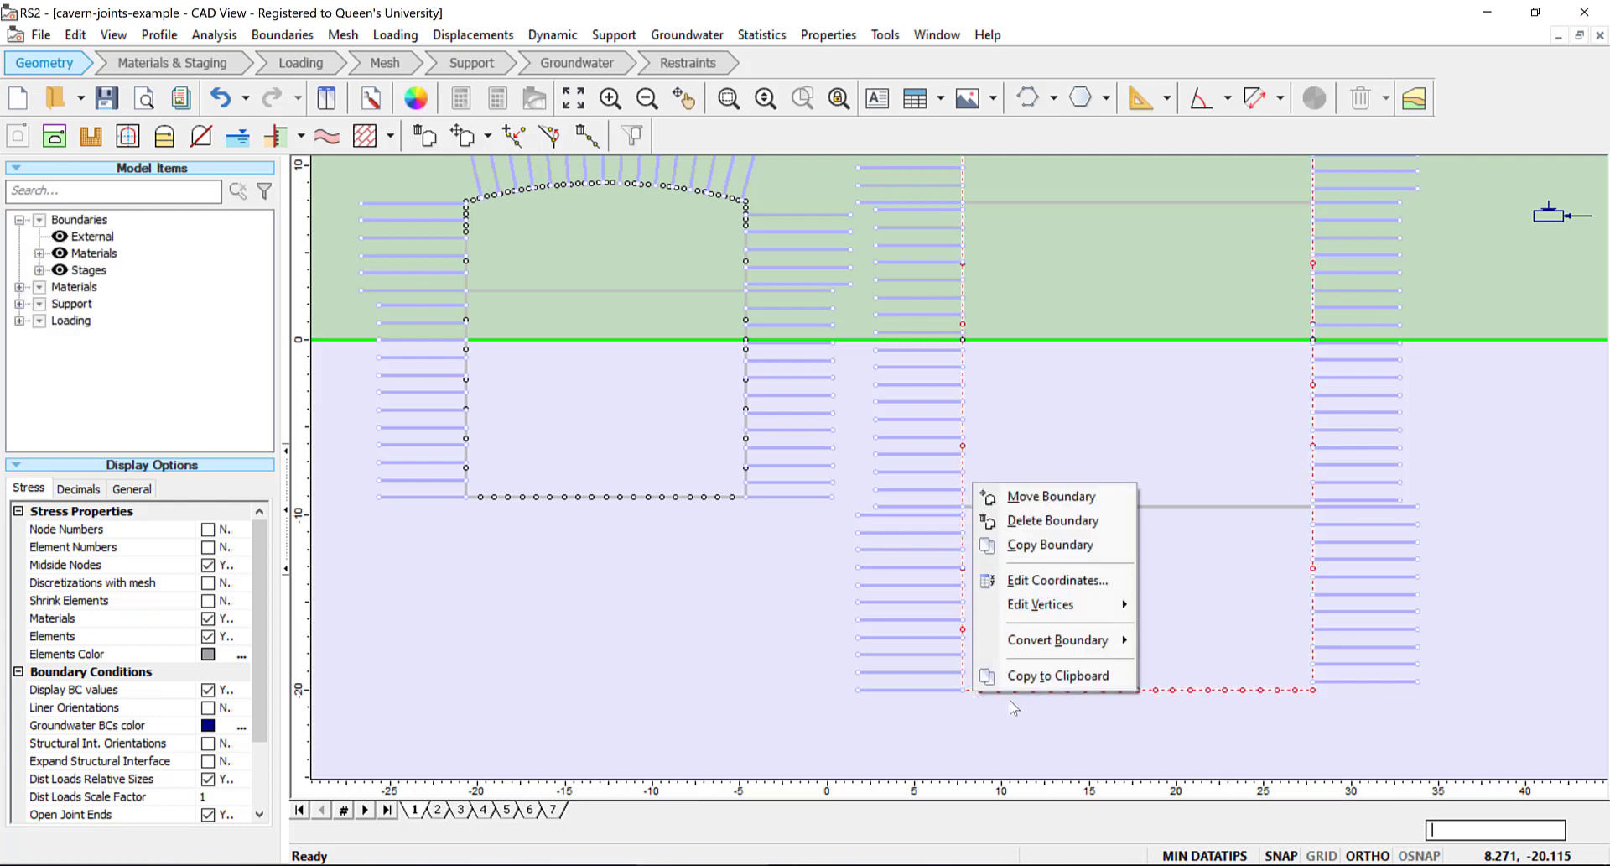
pyautogui.moveTo(1106, 649)
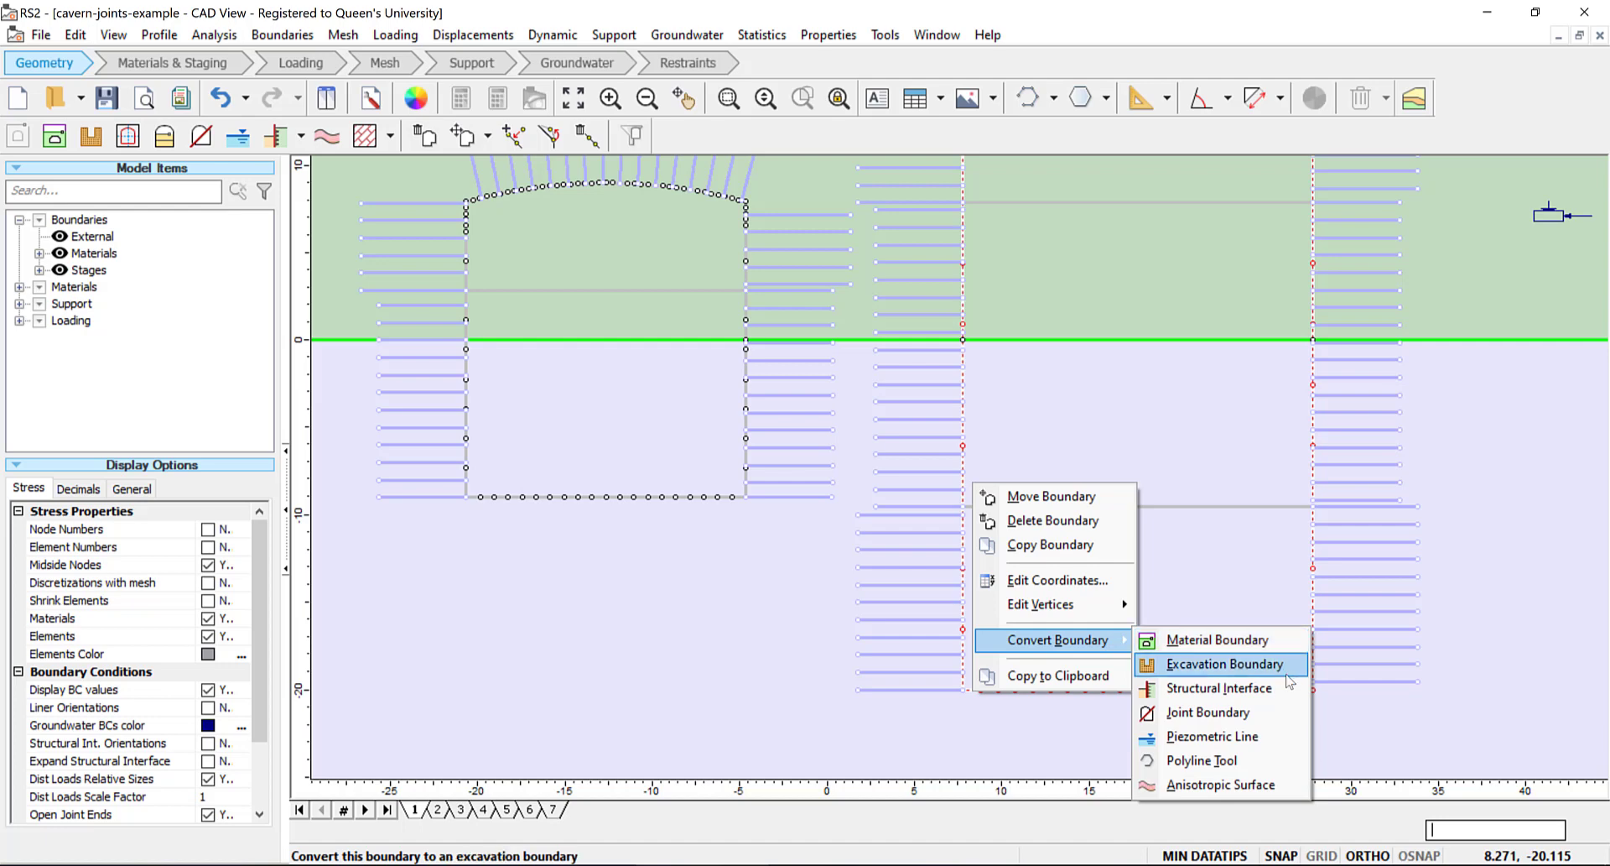
pyautogui.click(1225, 663)
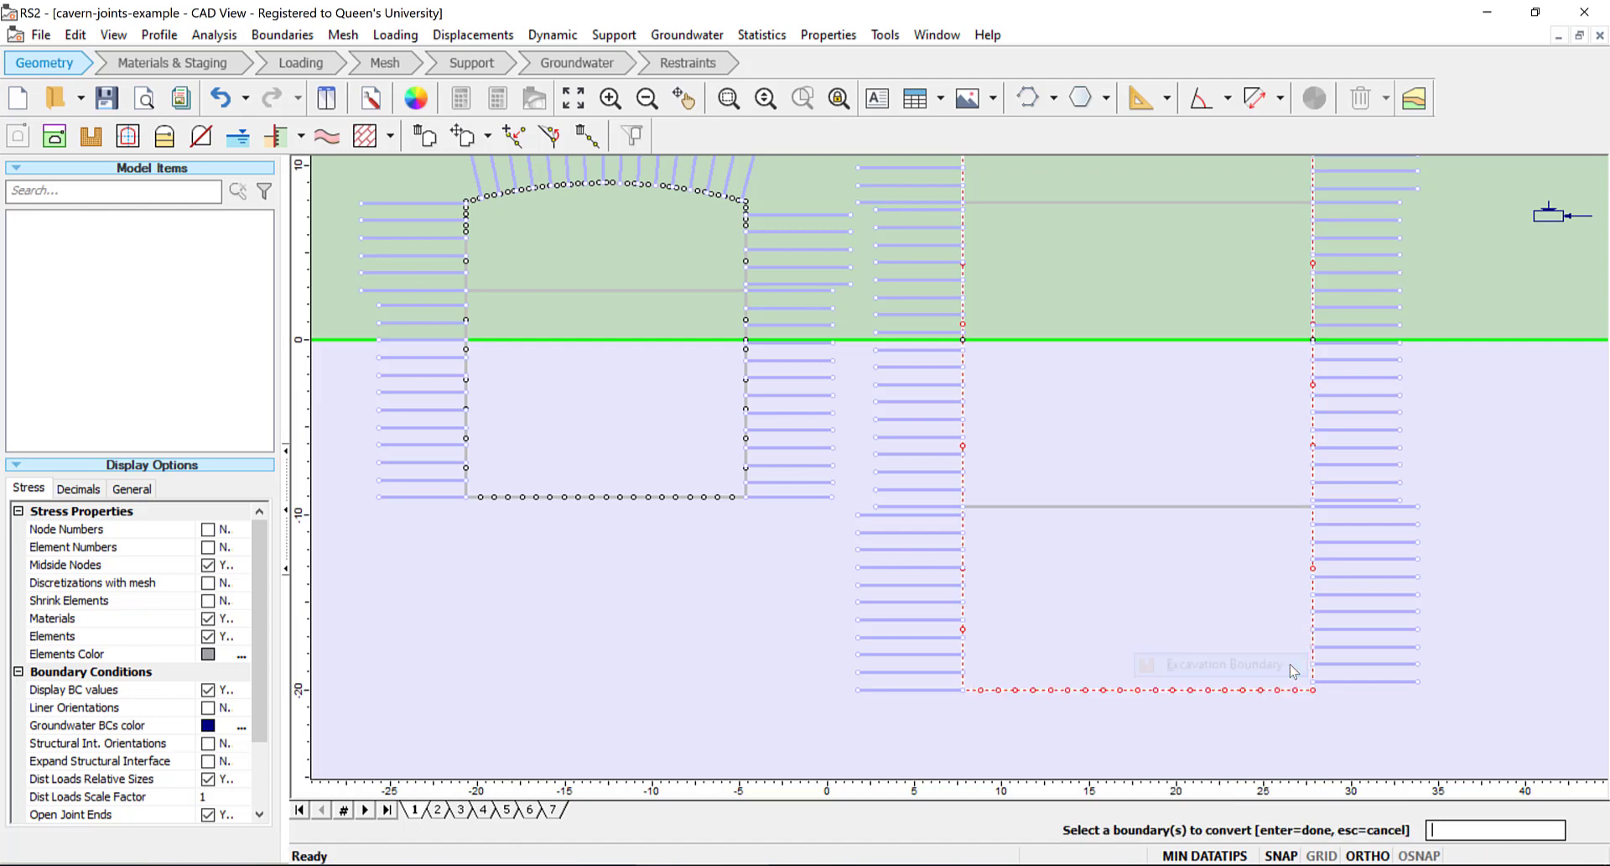
pyautogui.press('Return')
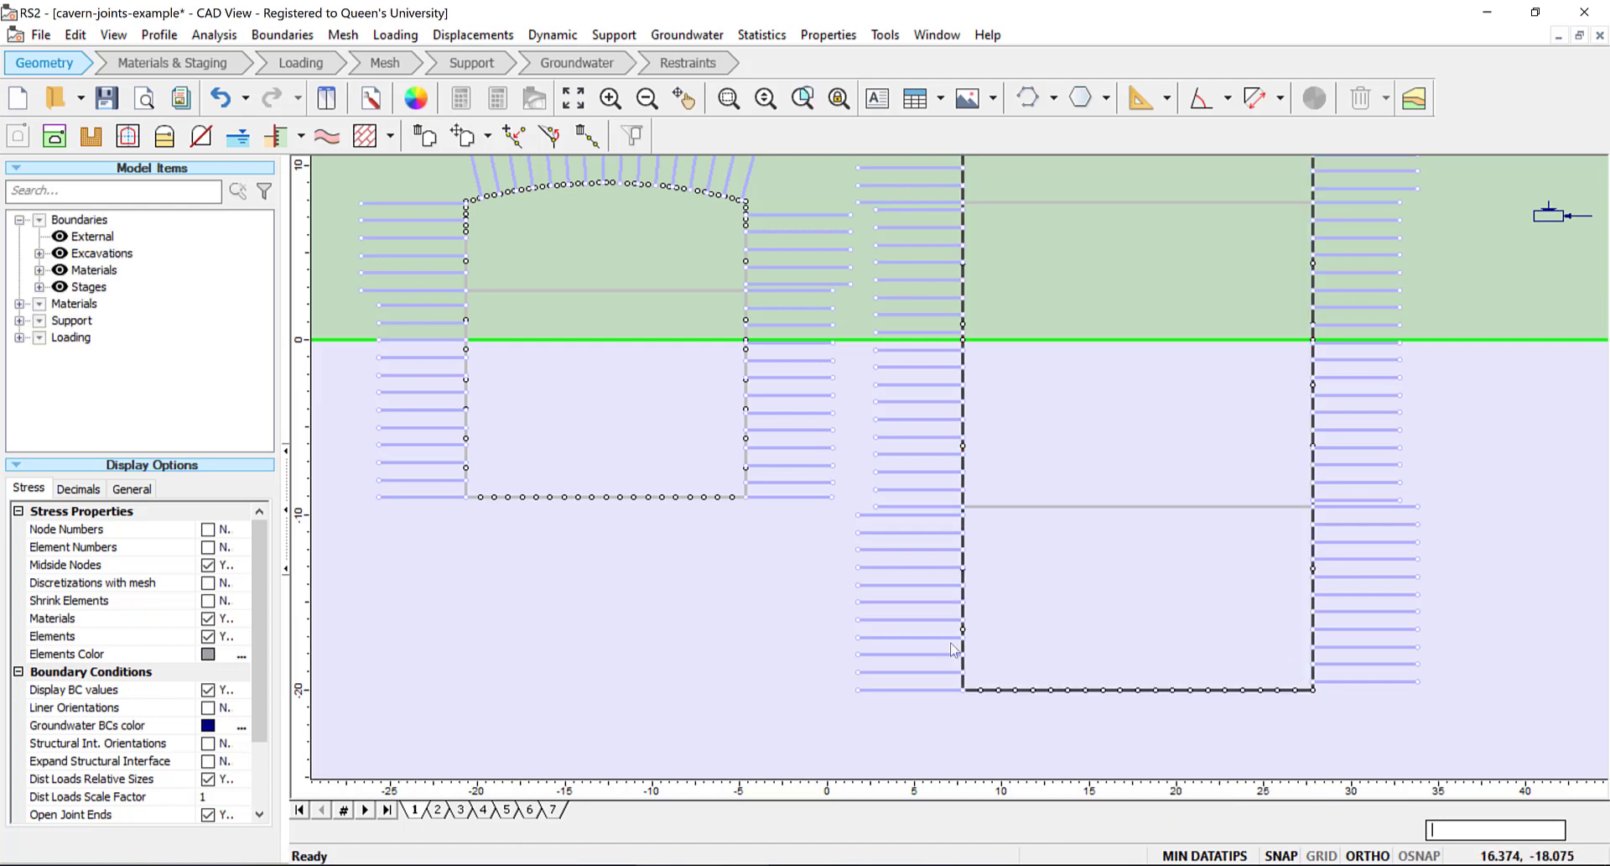
# Step: Convert the smaller cavern's outline to an excavation boundary as well
pyautogui.rightClick(741, 497)
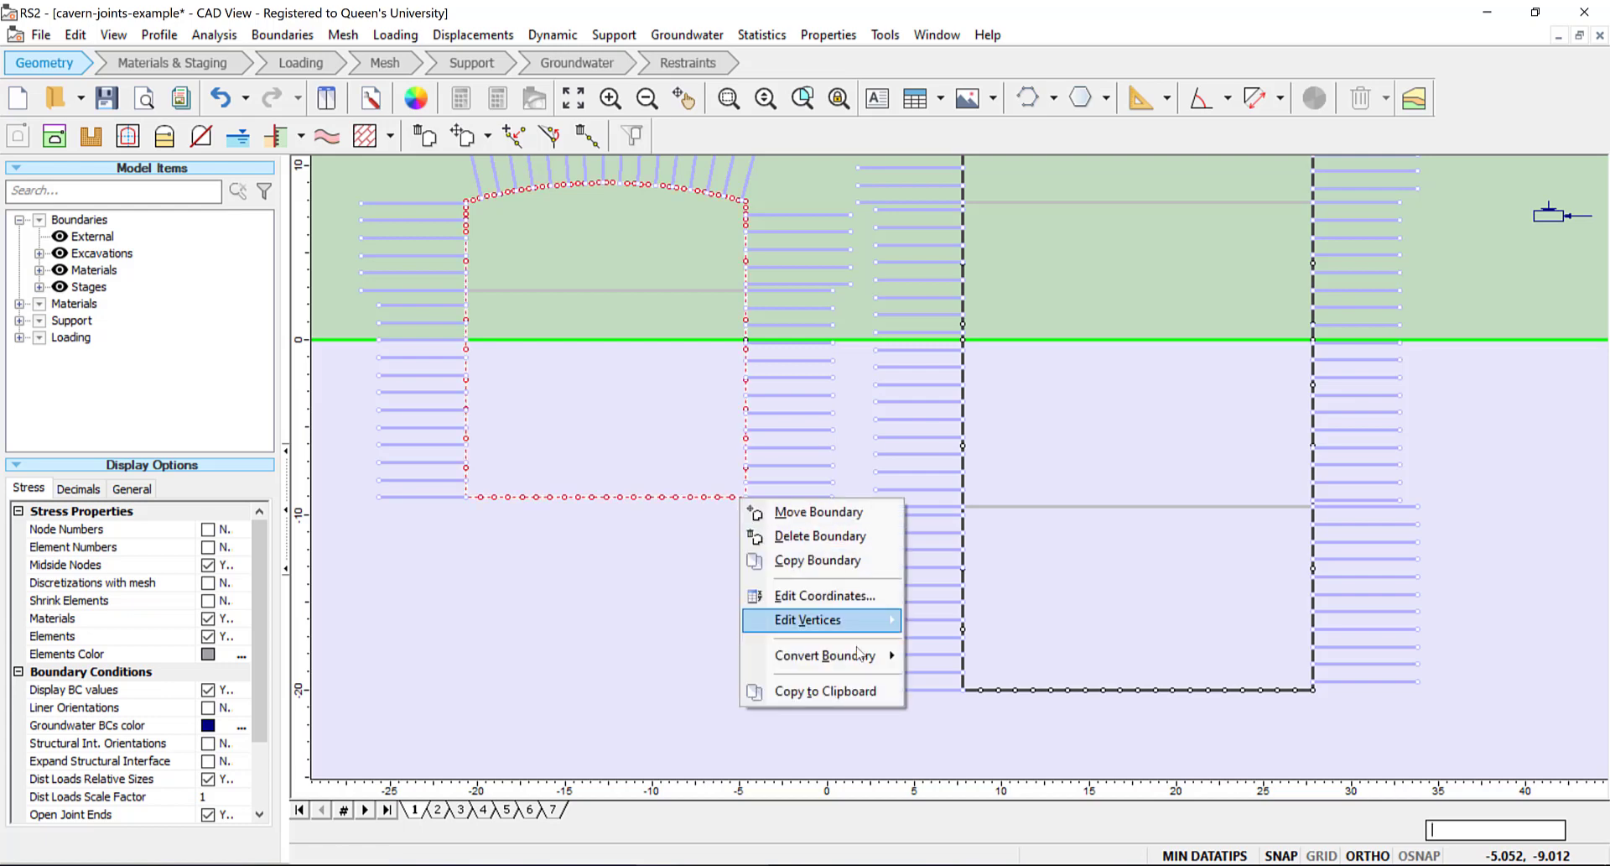
pyautogui.moveTo(858, 655)
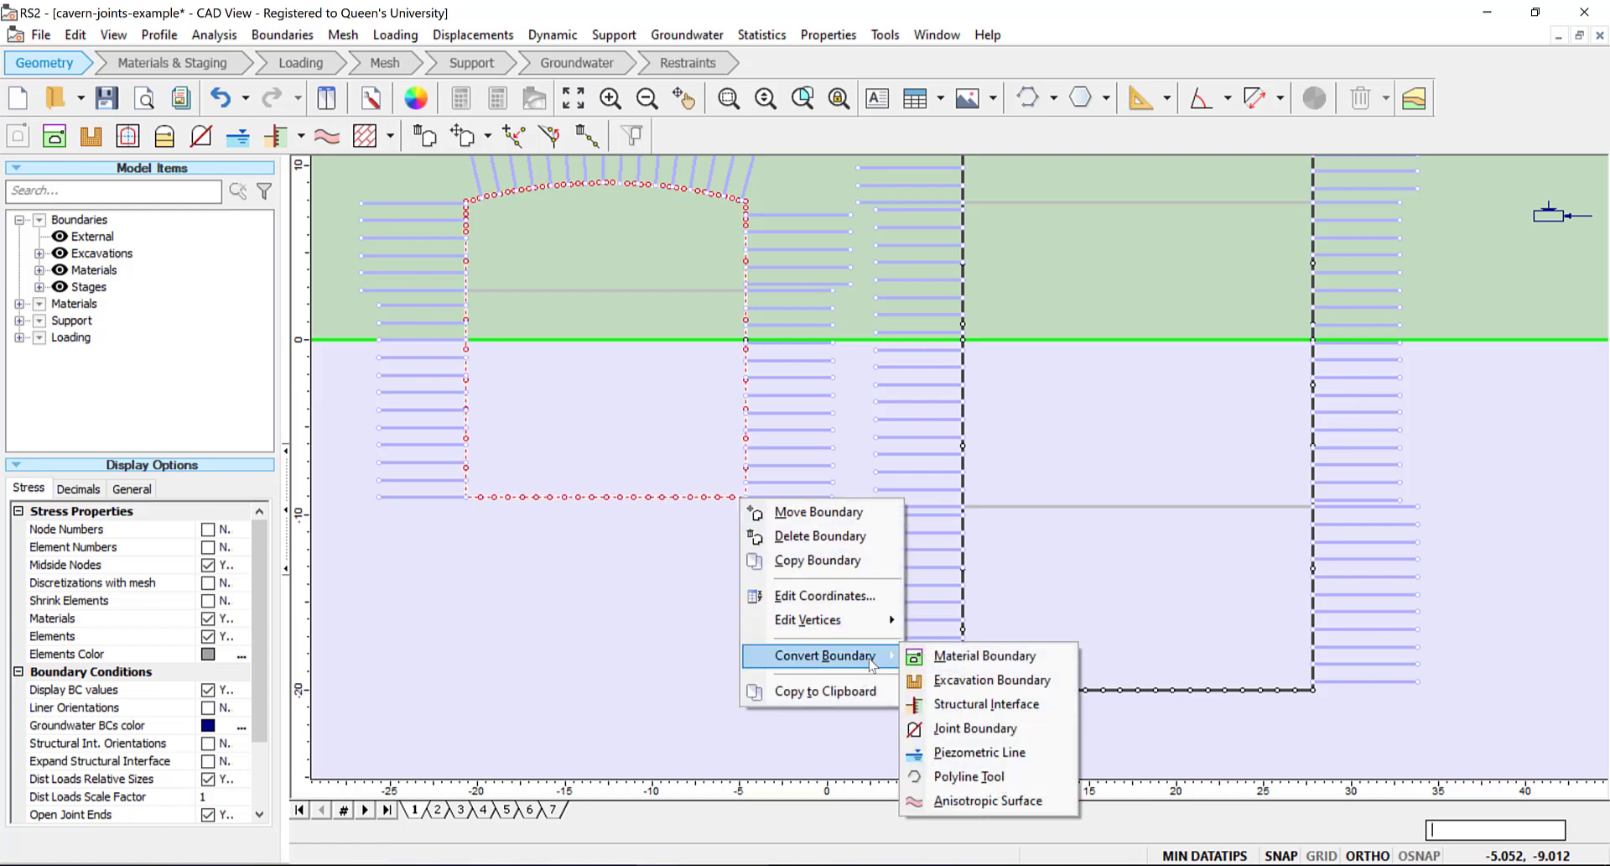
pyautogui.click(962, 682)
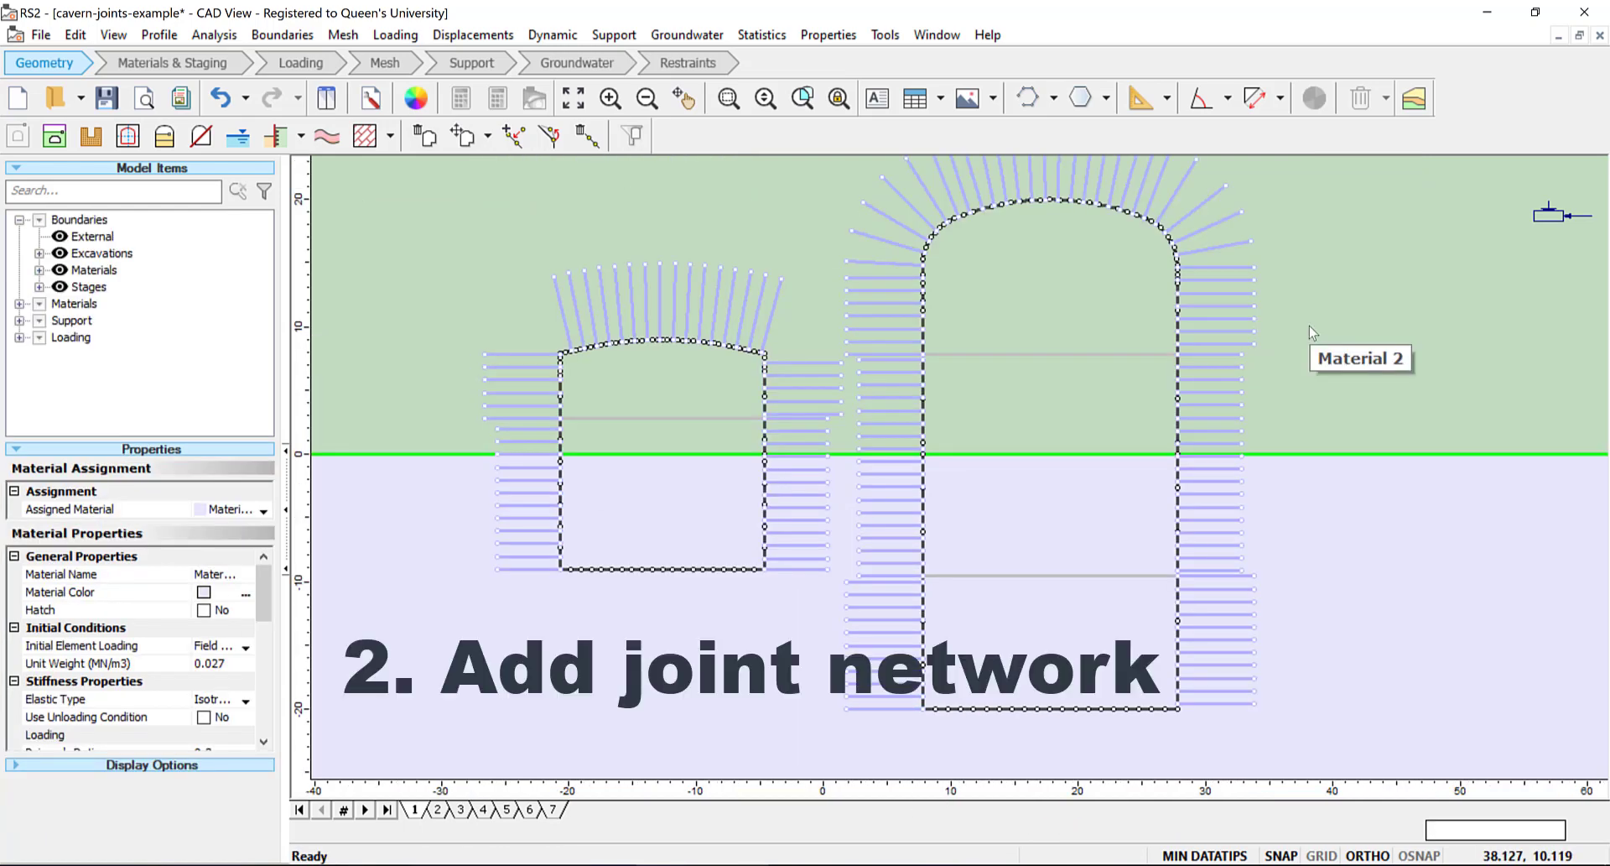
# Step: Start a joint network and select the surrounding rock above and below the material boundary plus the smaller cavern's regions
pyautogui.scroll(-2, 1310, 326)
pyautogui.moveTo(1320, 316); pyautogui.dragTo(1213, 371)
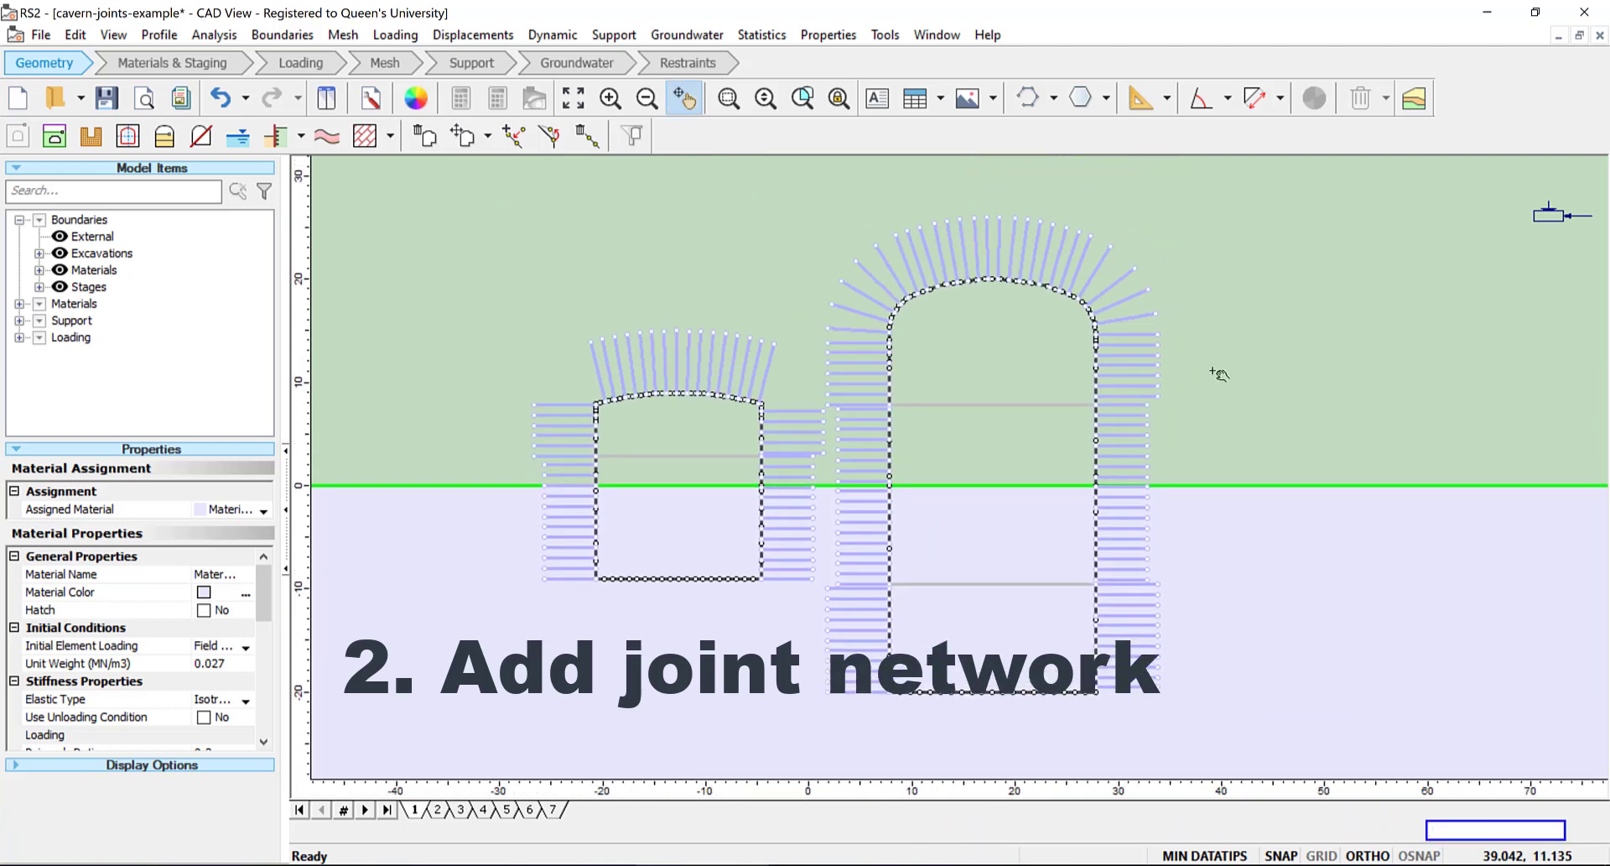
pyautogui.press('Escape')
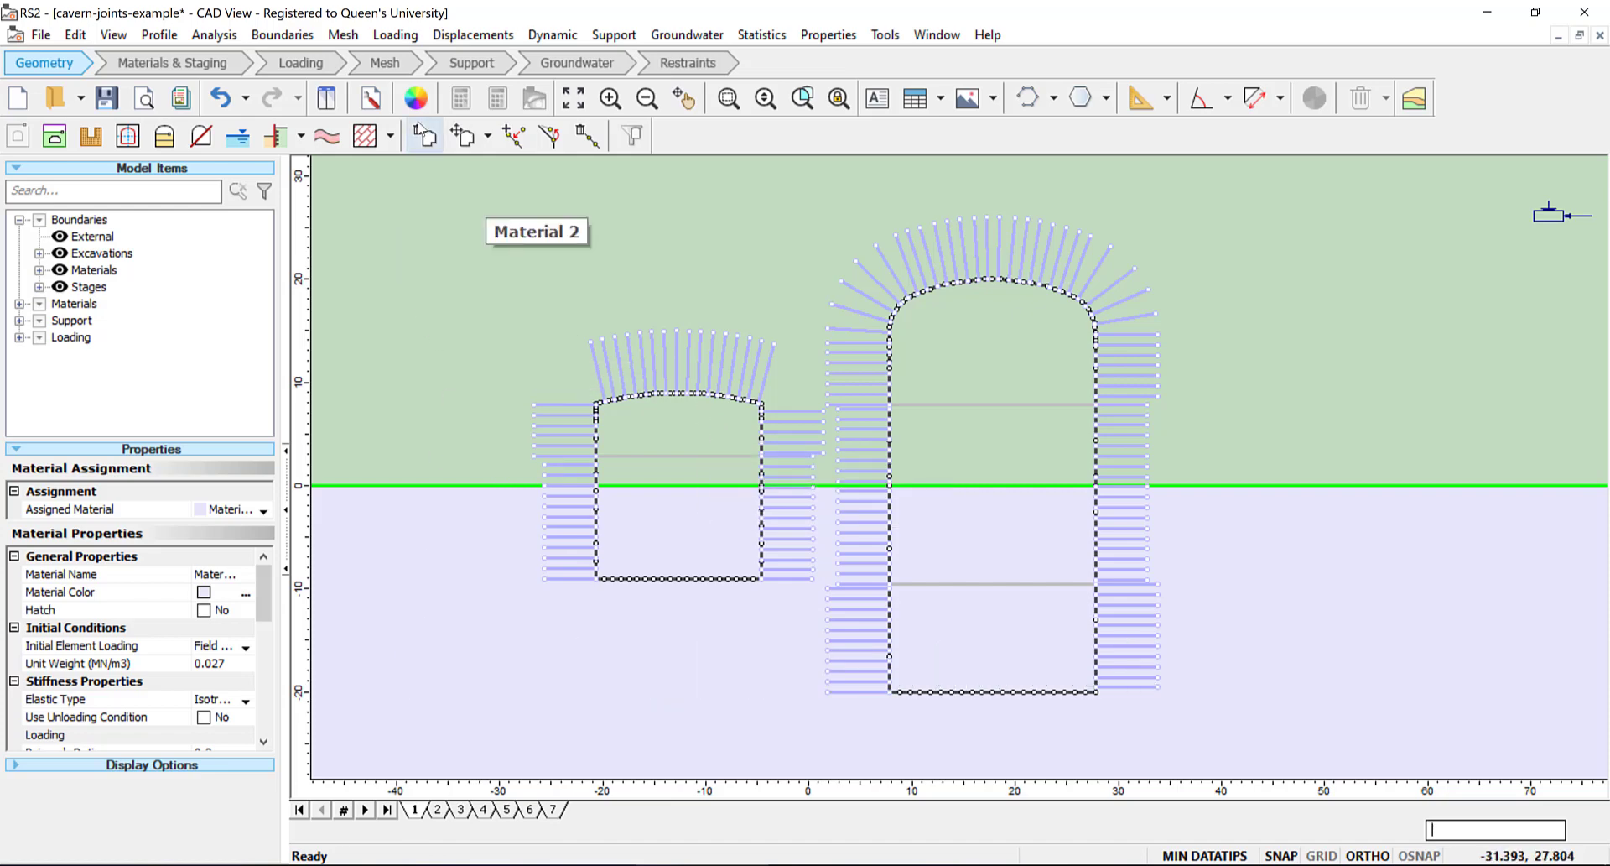
pyautogui.click(358, 148)
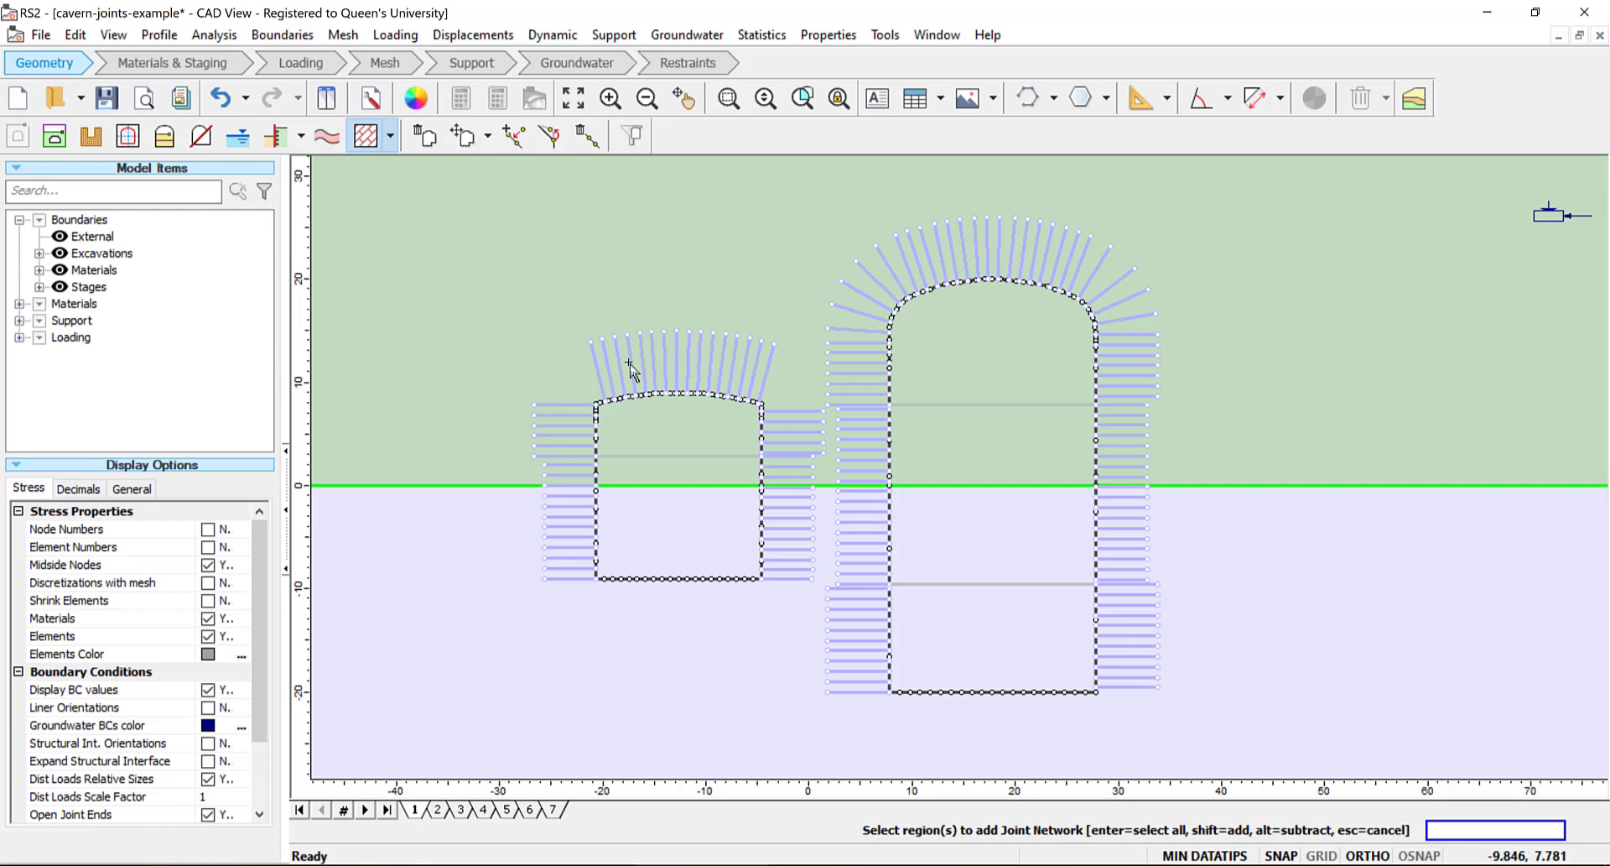
pyautogui.click(526, 333)
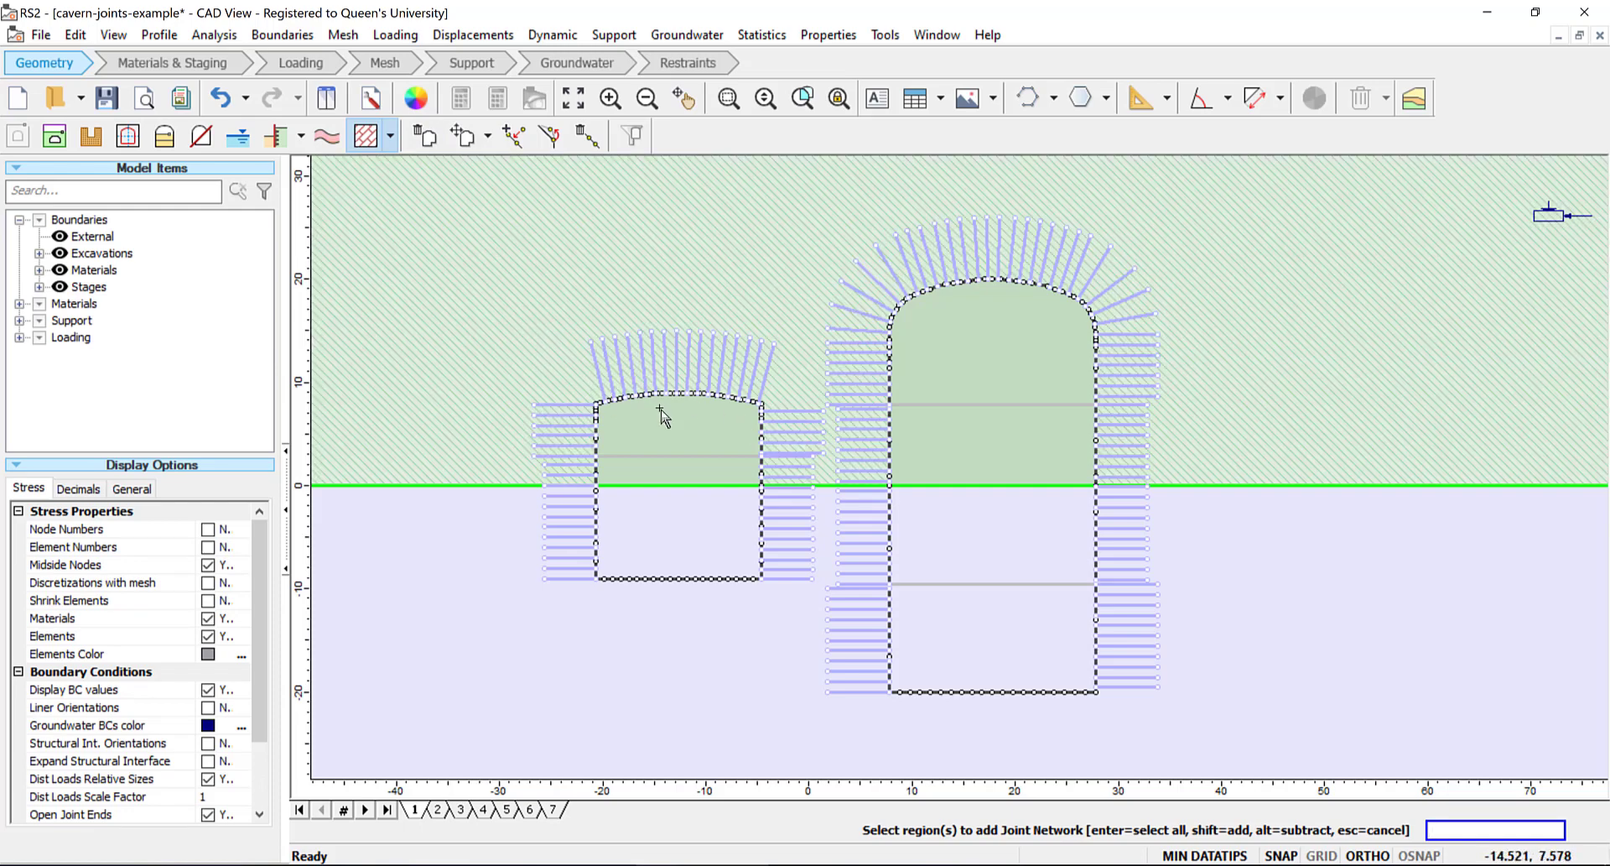
pyautogui.click(654, 545)
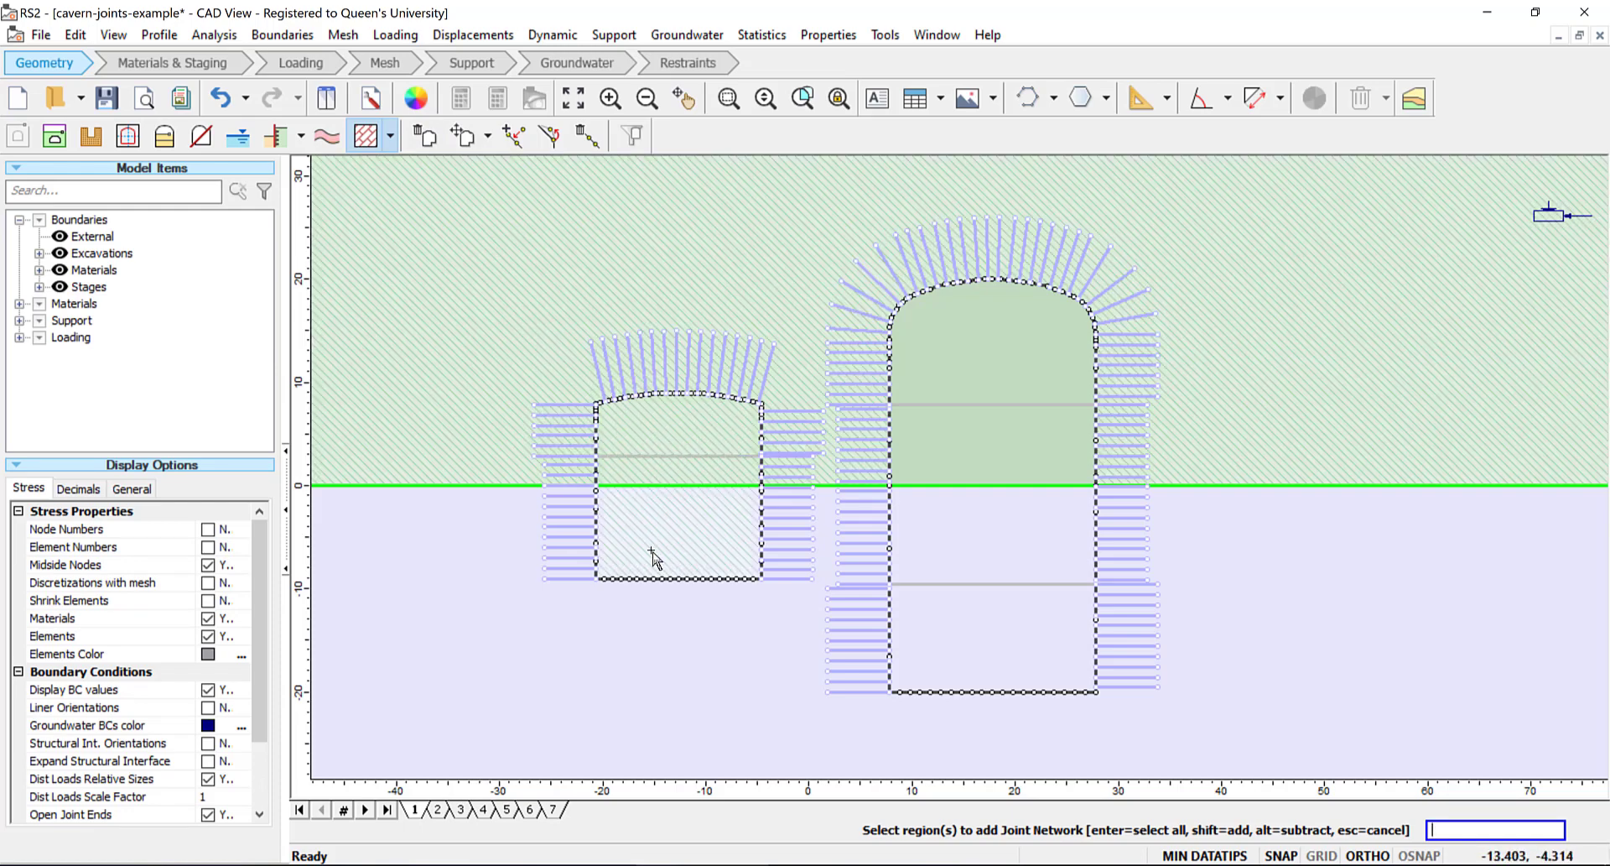
pyautogui.click(506, 625)
# Step: Add all of the larger cavern's regions to the joint network selection and confirm it
pyautogui.click(961, 658)
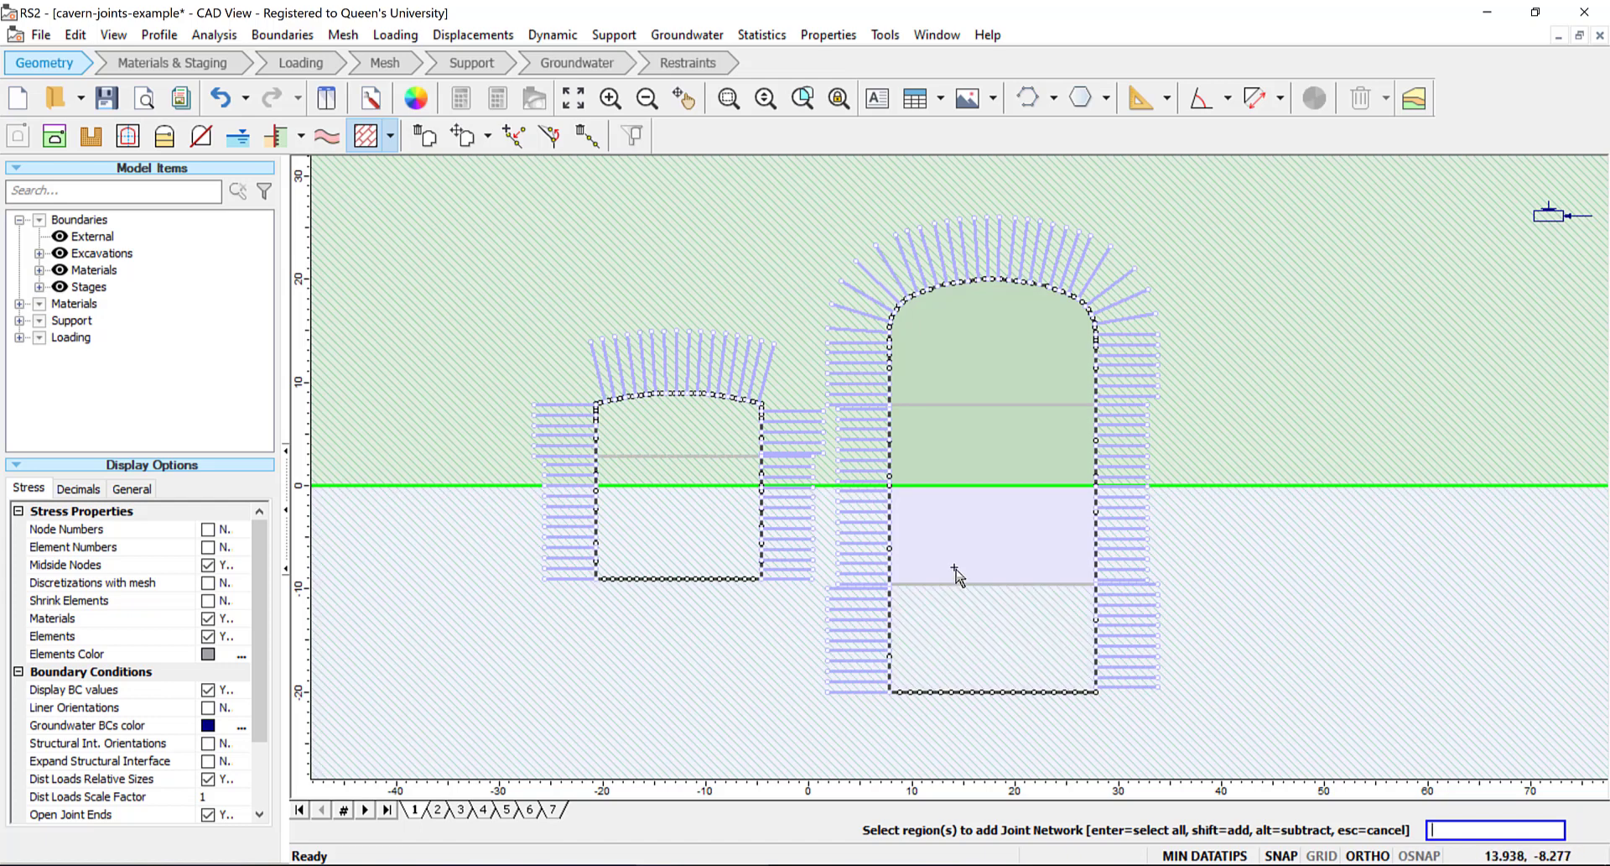
pyautogui.click(962, 558)
pyautogui.click(964, 457)
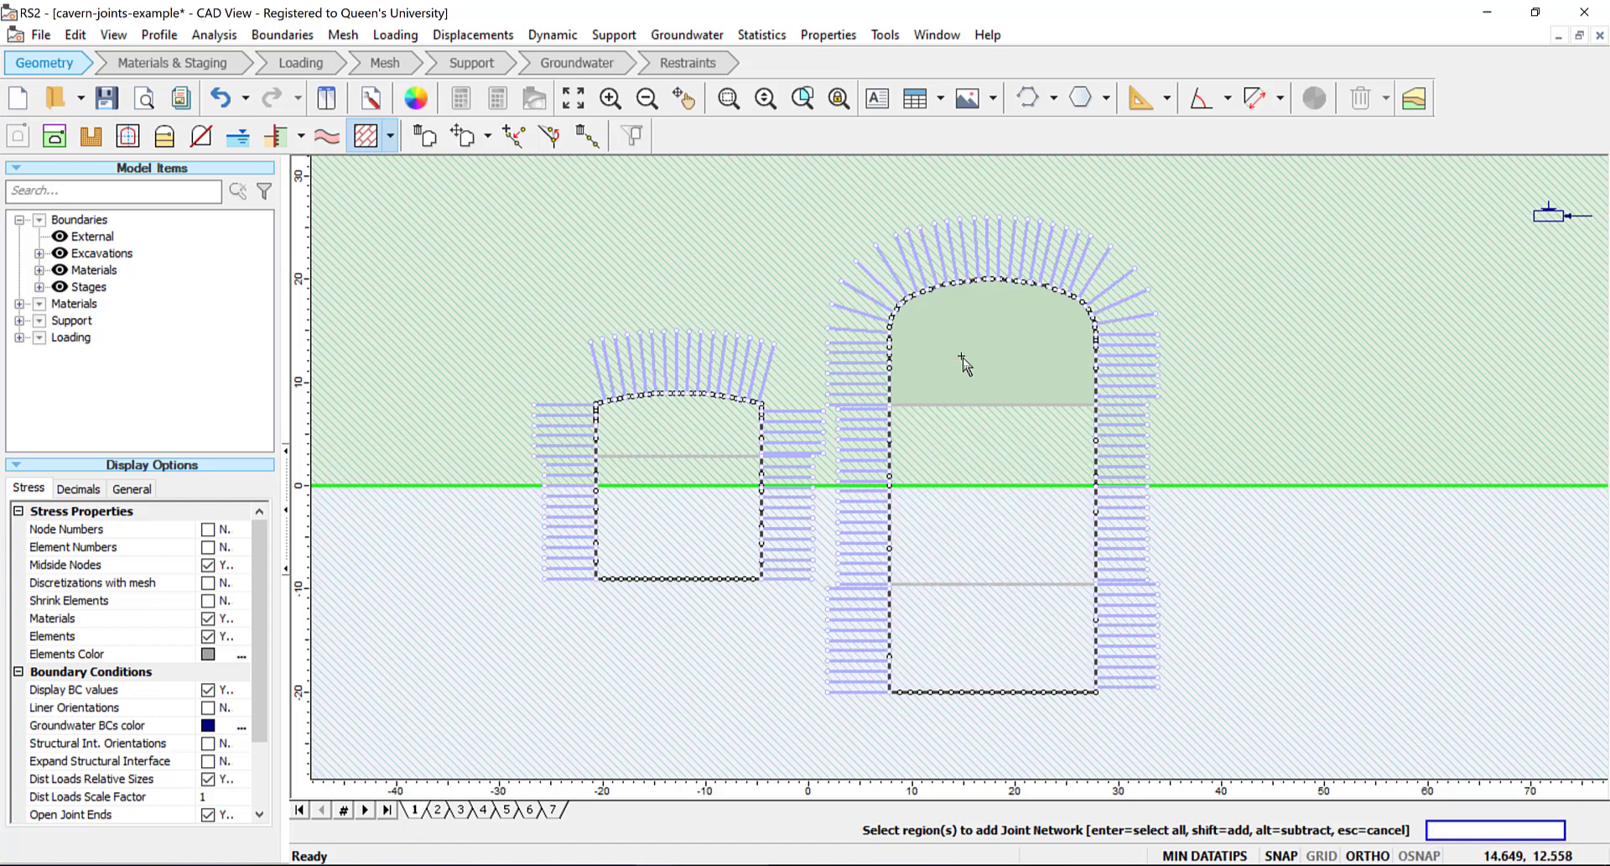
pyautogui.click(964, 361)
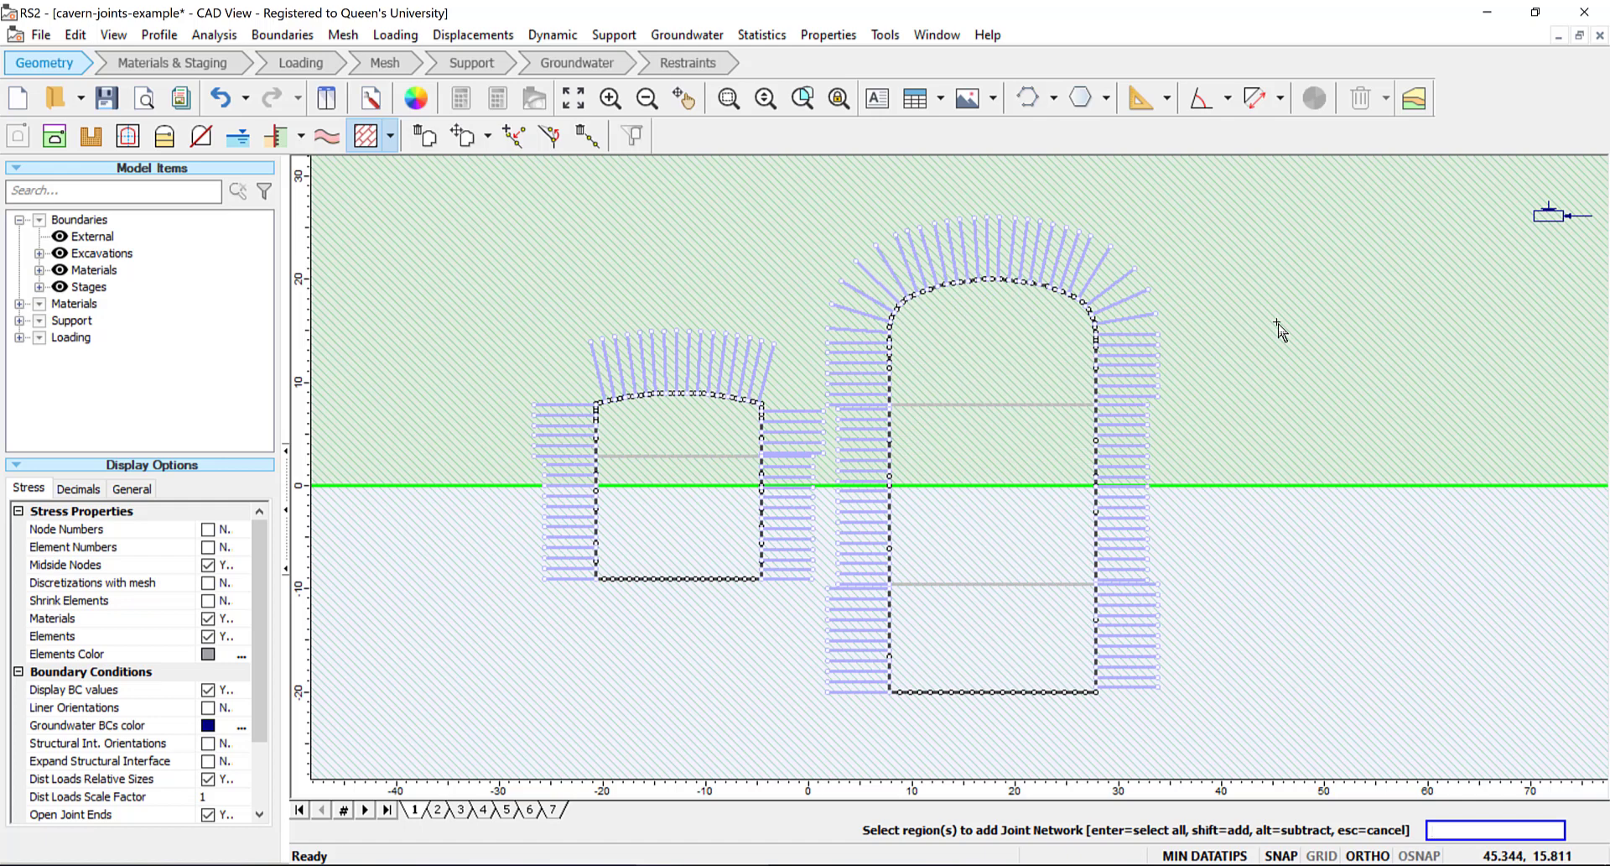
pyautogui.scroll(-8, 1279, 330)
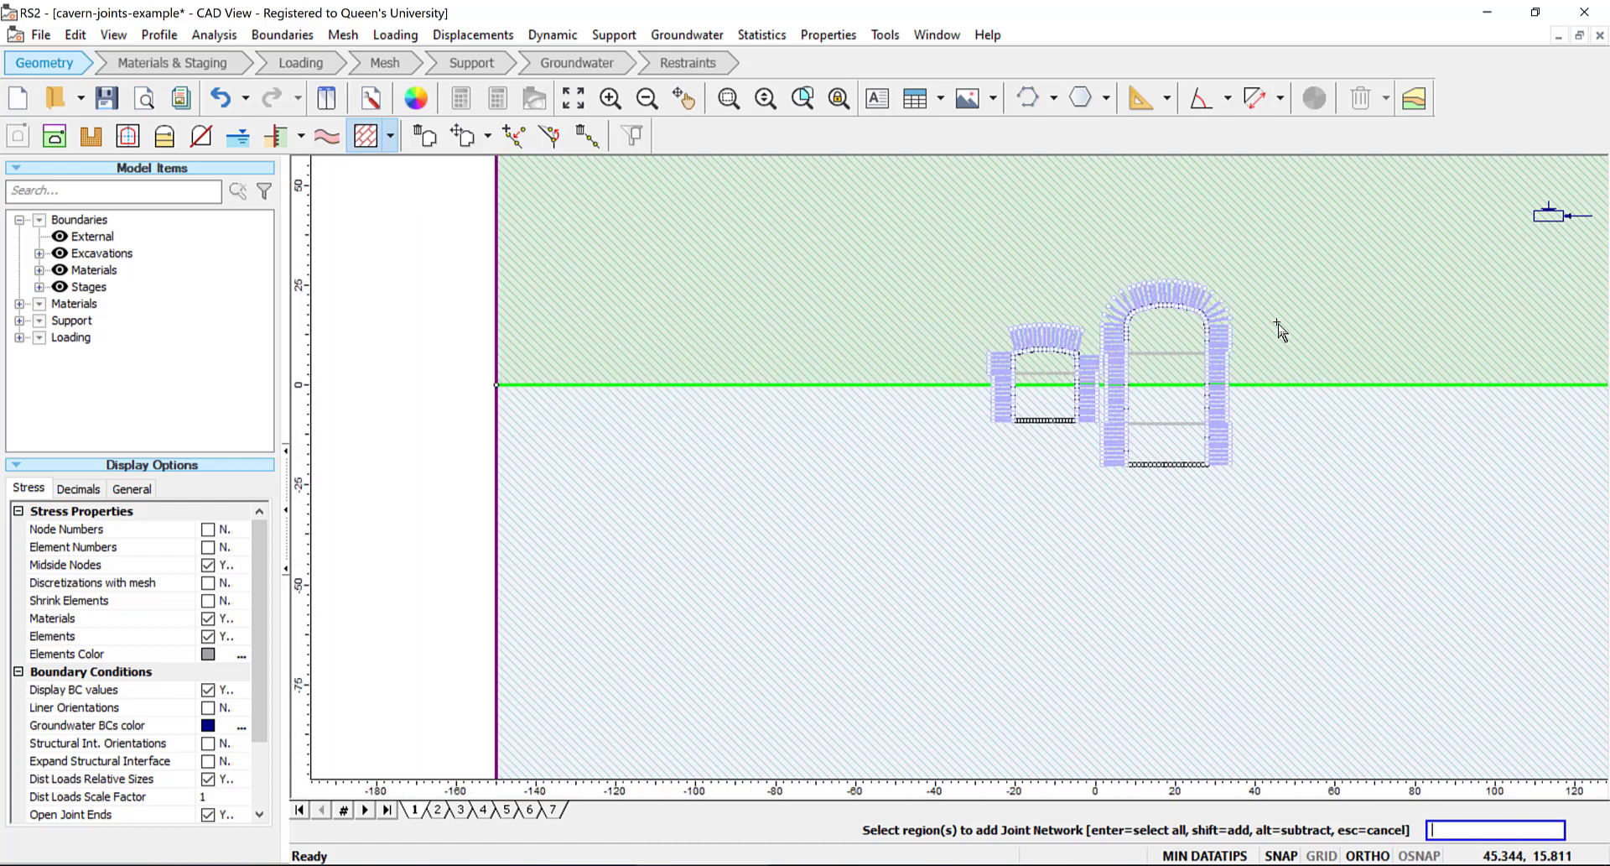
pyautogui.moveTo(1279, 329); pyautogui.dragTo(1249, 430)
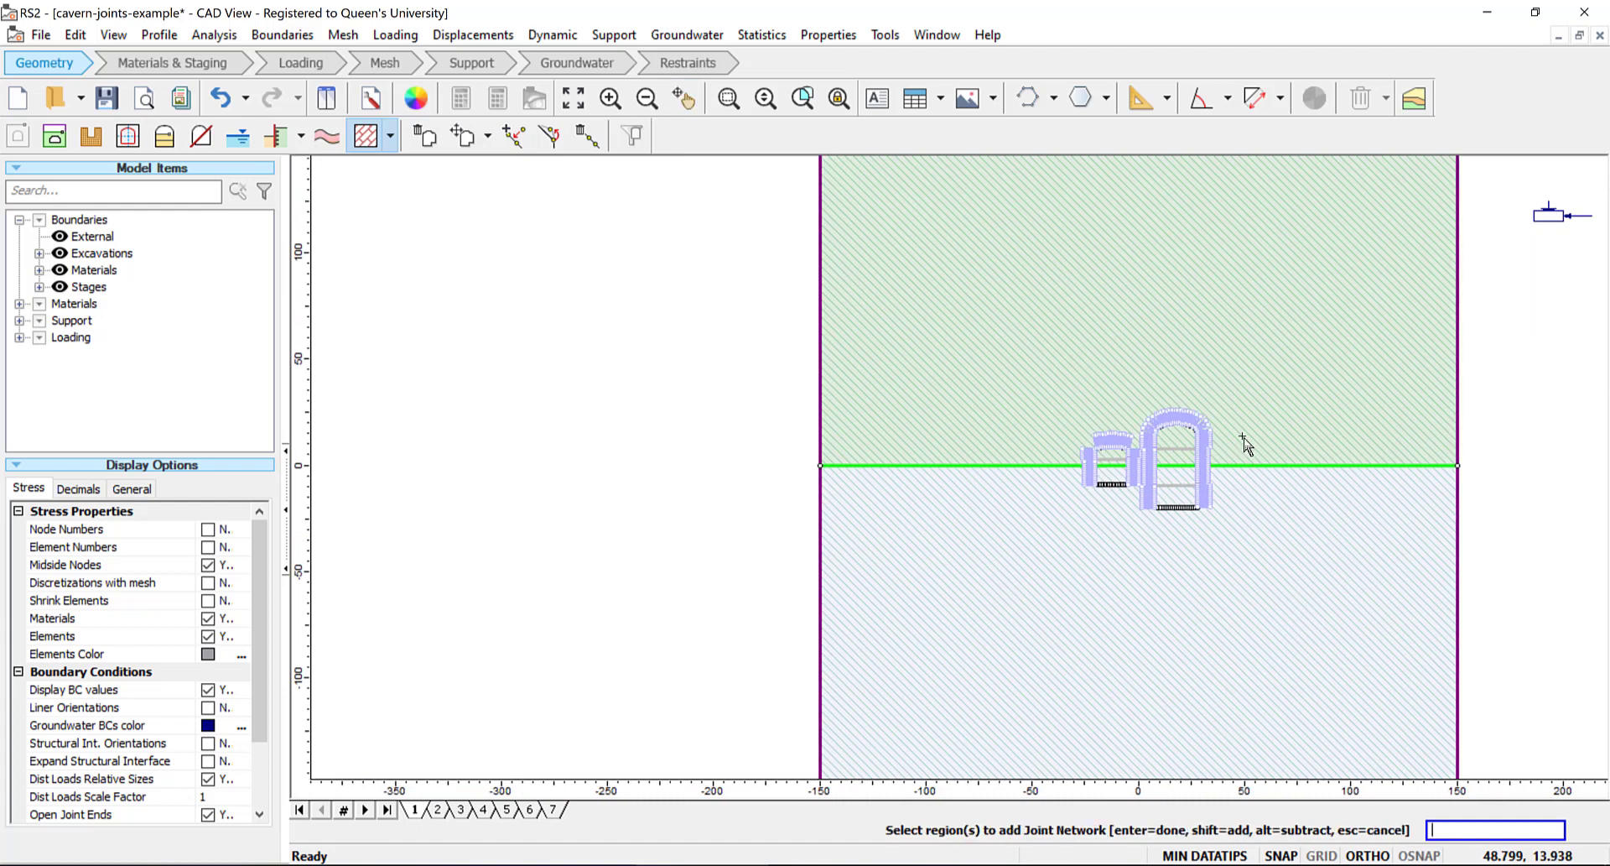
pyautogui.press('Return')
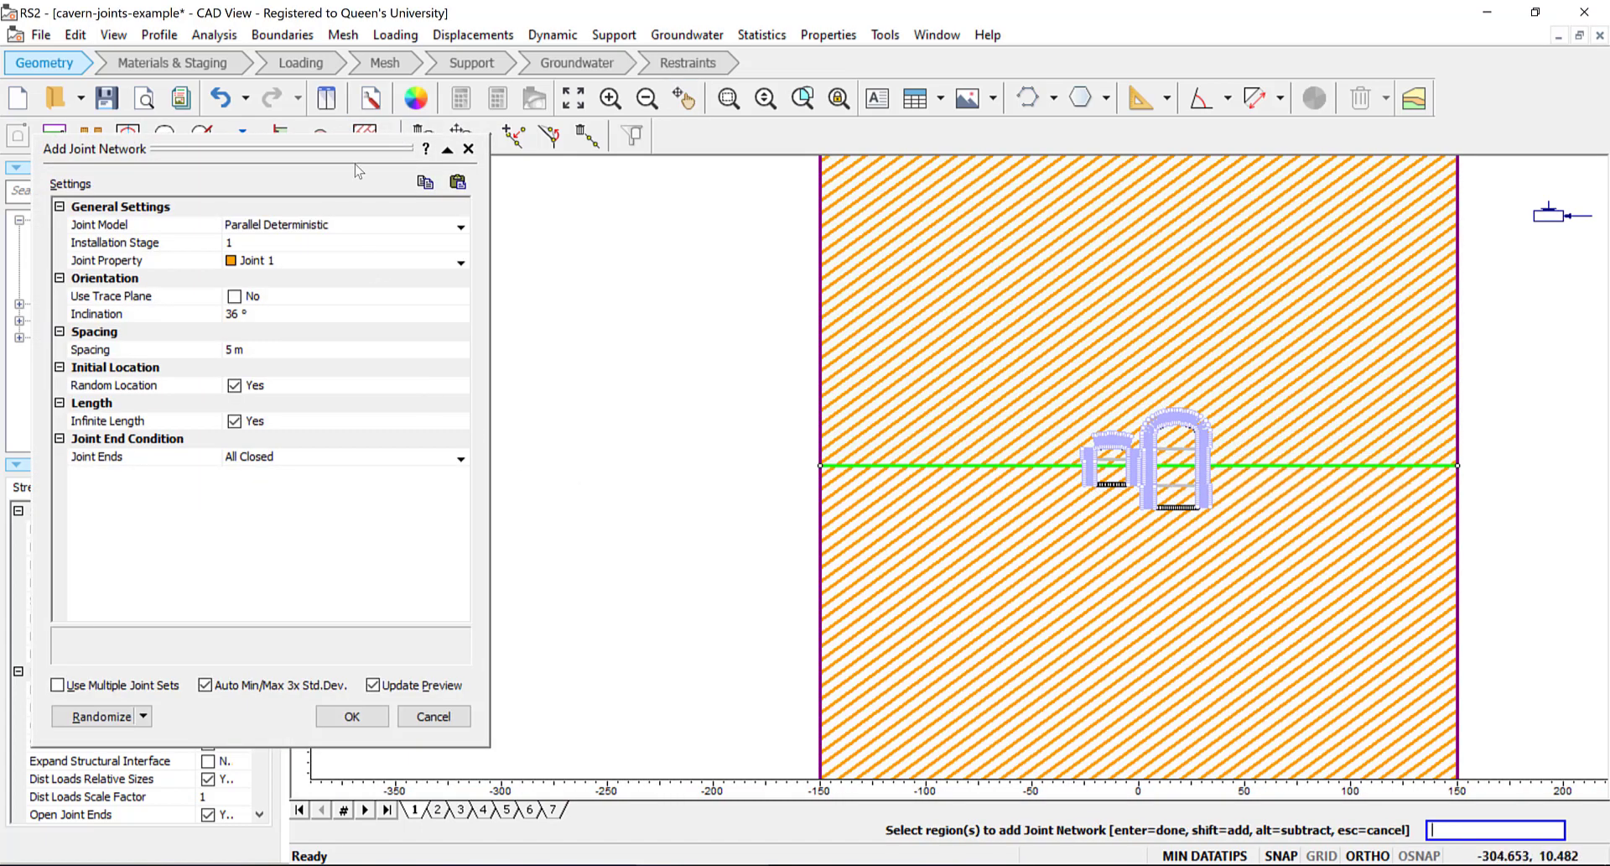
# Step: Set the parallel deterministic joint set's inclination to 45° and its spacing to 8 m
pyautogui.moveTo(342, 156); pyautogui.dragTo(653, 151)
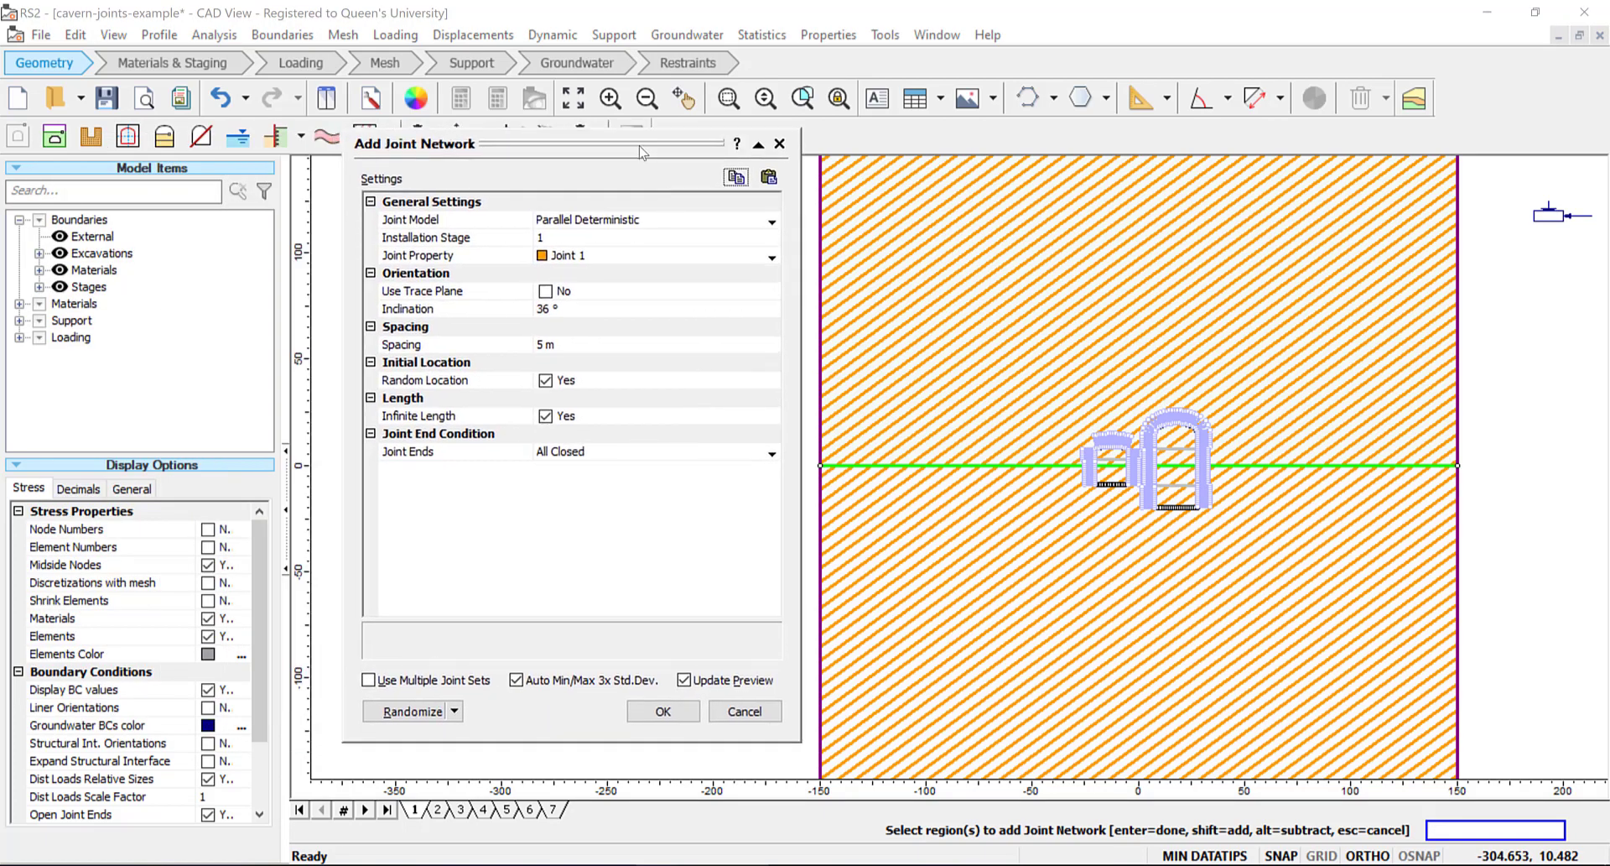
pyautogui.click(570, 309)
pyautogui.write('45')
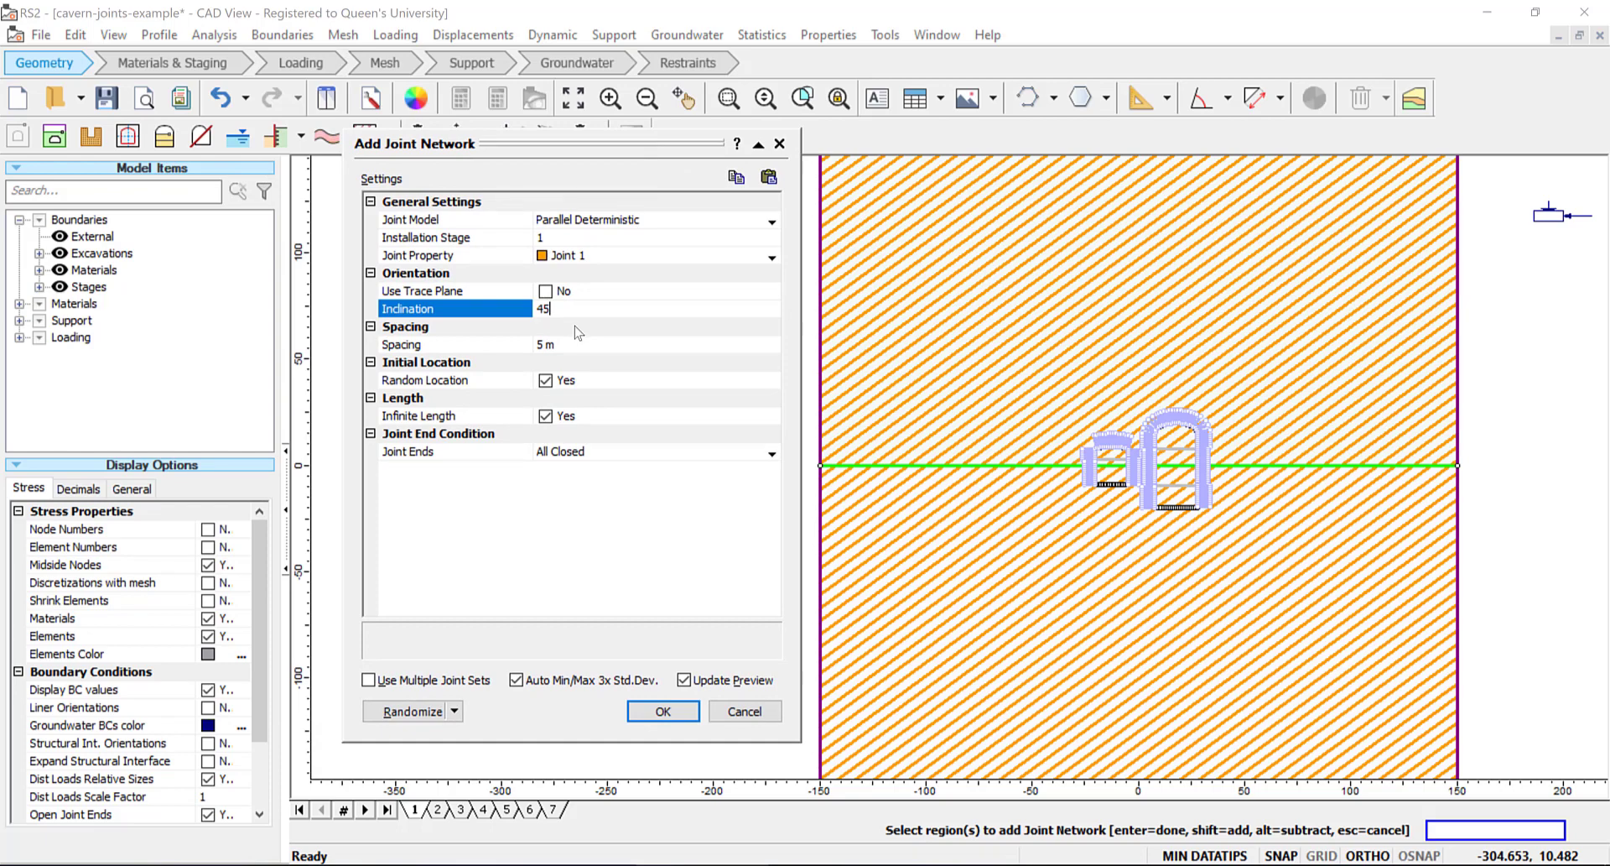
pyautogui.click(577, 344)
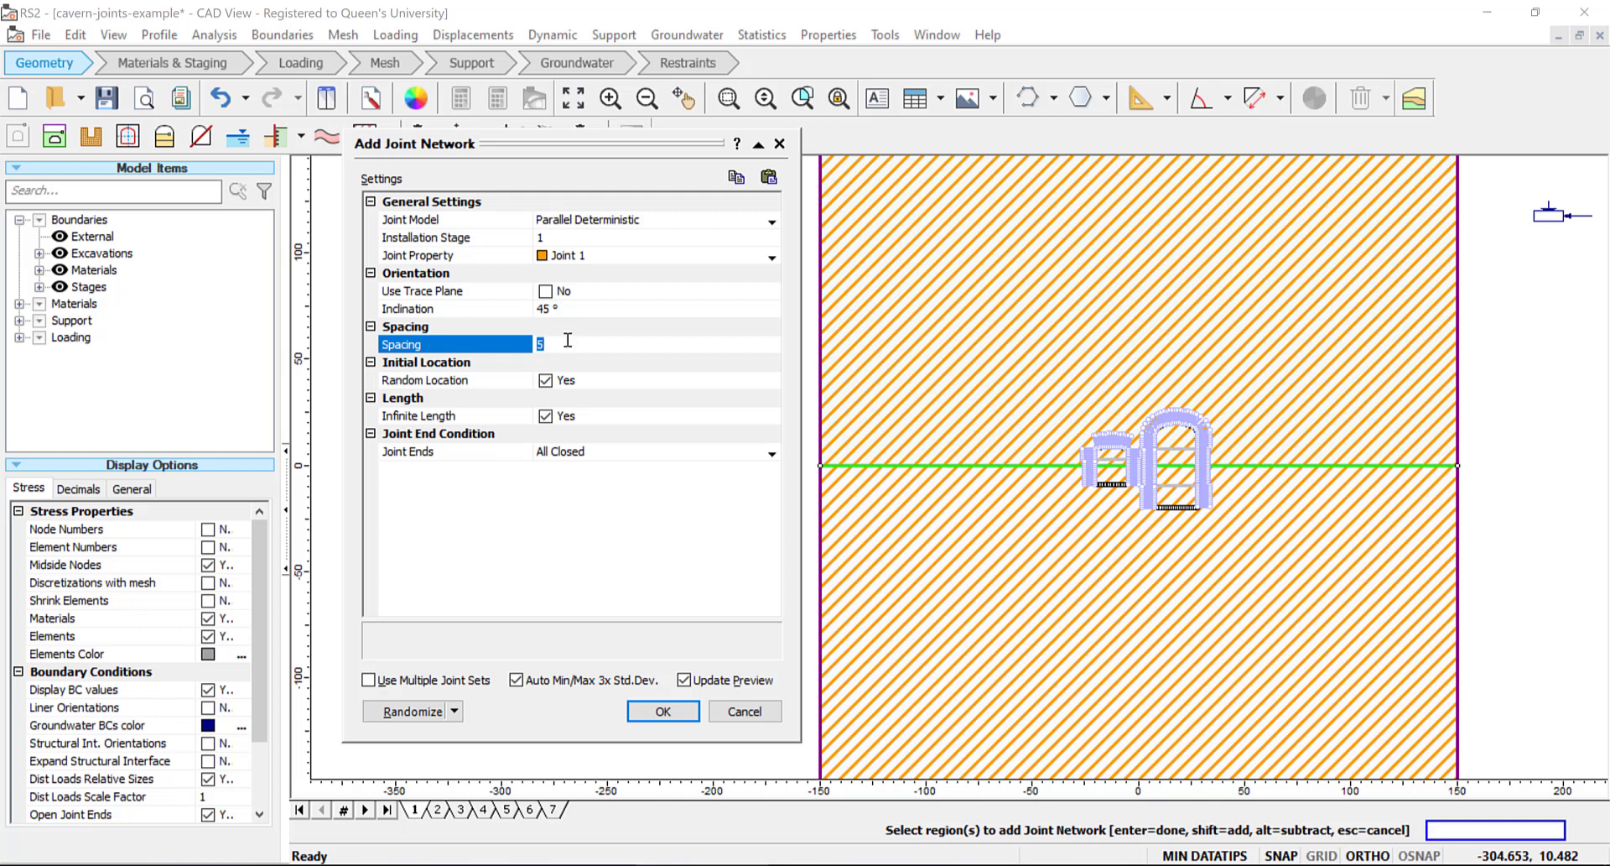
pyautogui.write('8')
pyautogui.click(598, 533)
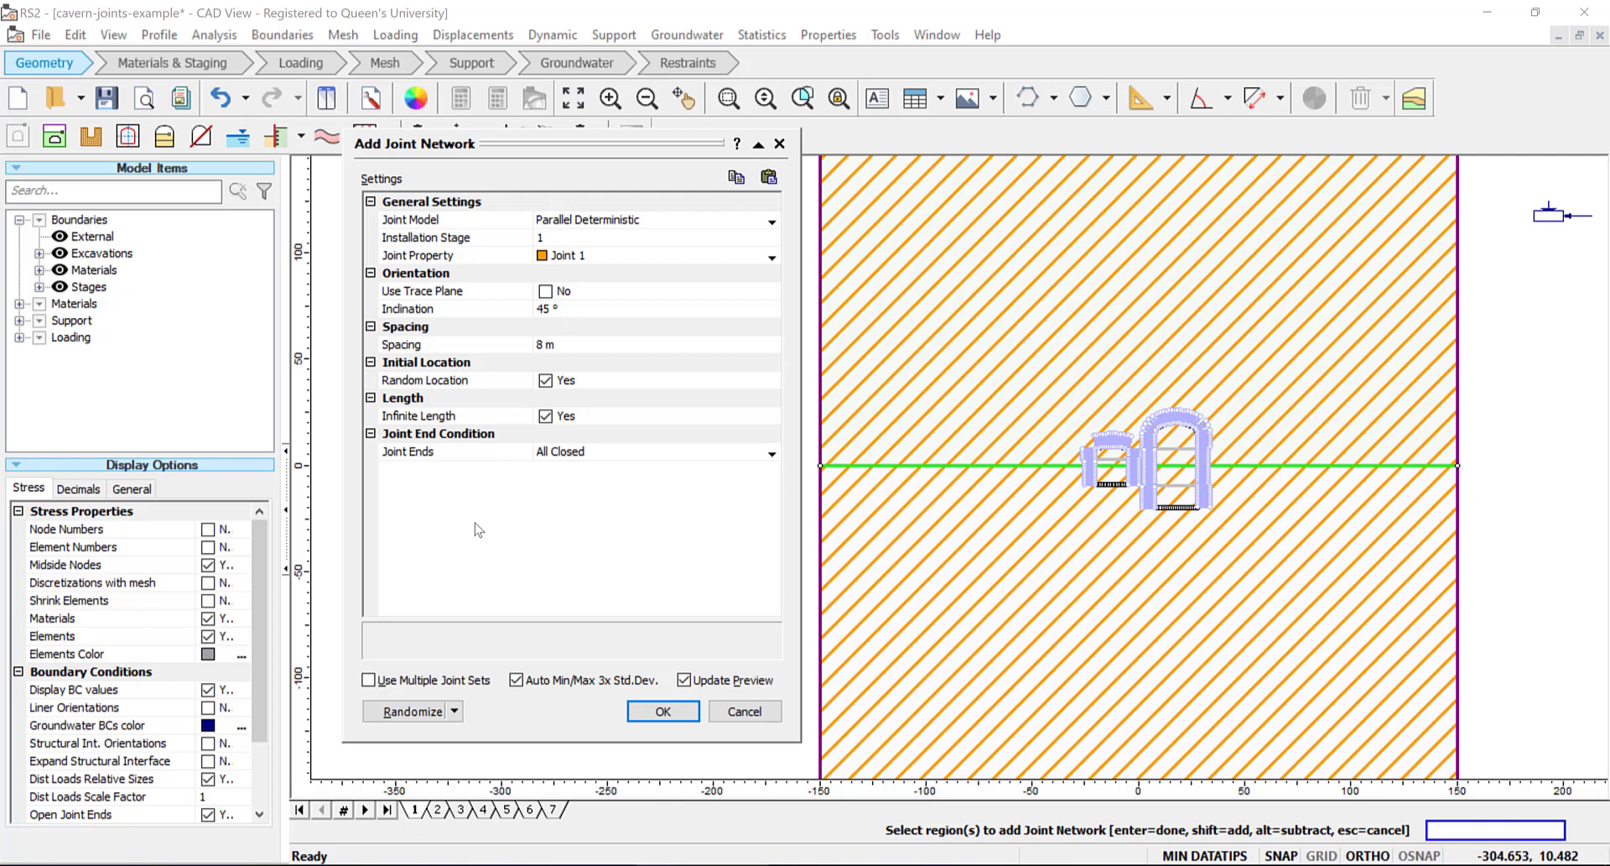
# Step: Enable multiple joint sets and add a second set with an inclination of -45°
pyautogui.click(369, 681)
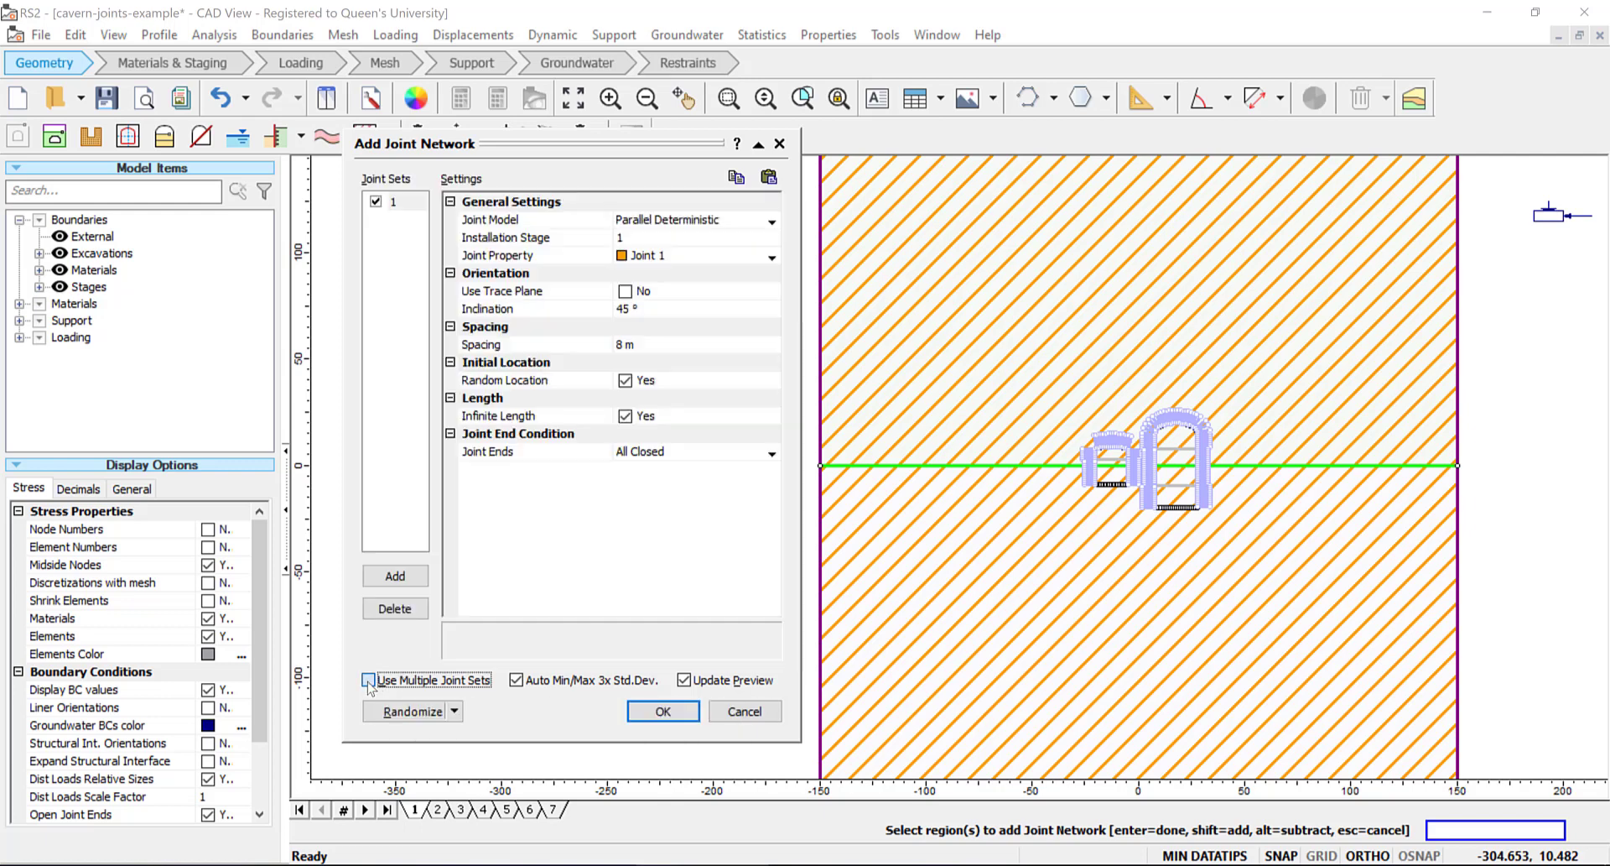
pyautogui.click(395, 576)
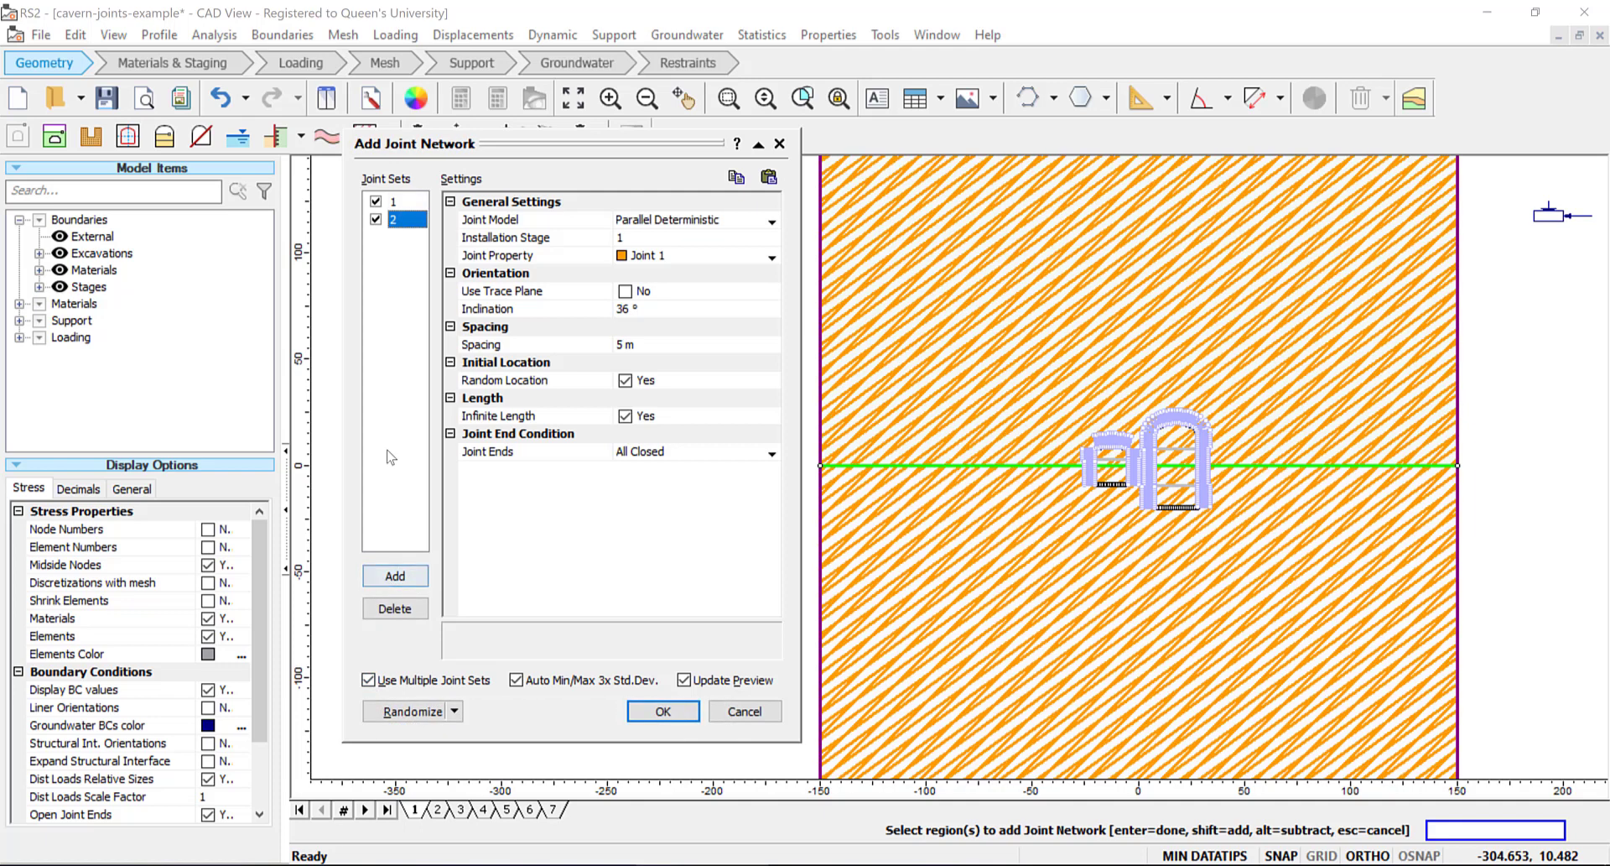
pyautogui.click(660, 309)
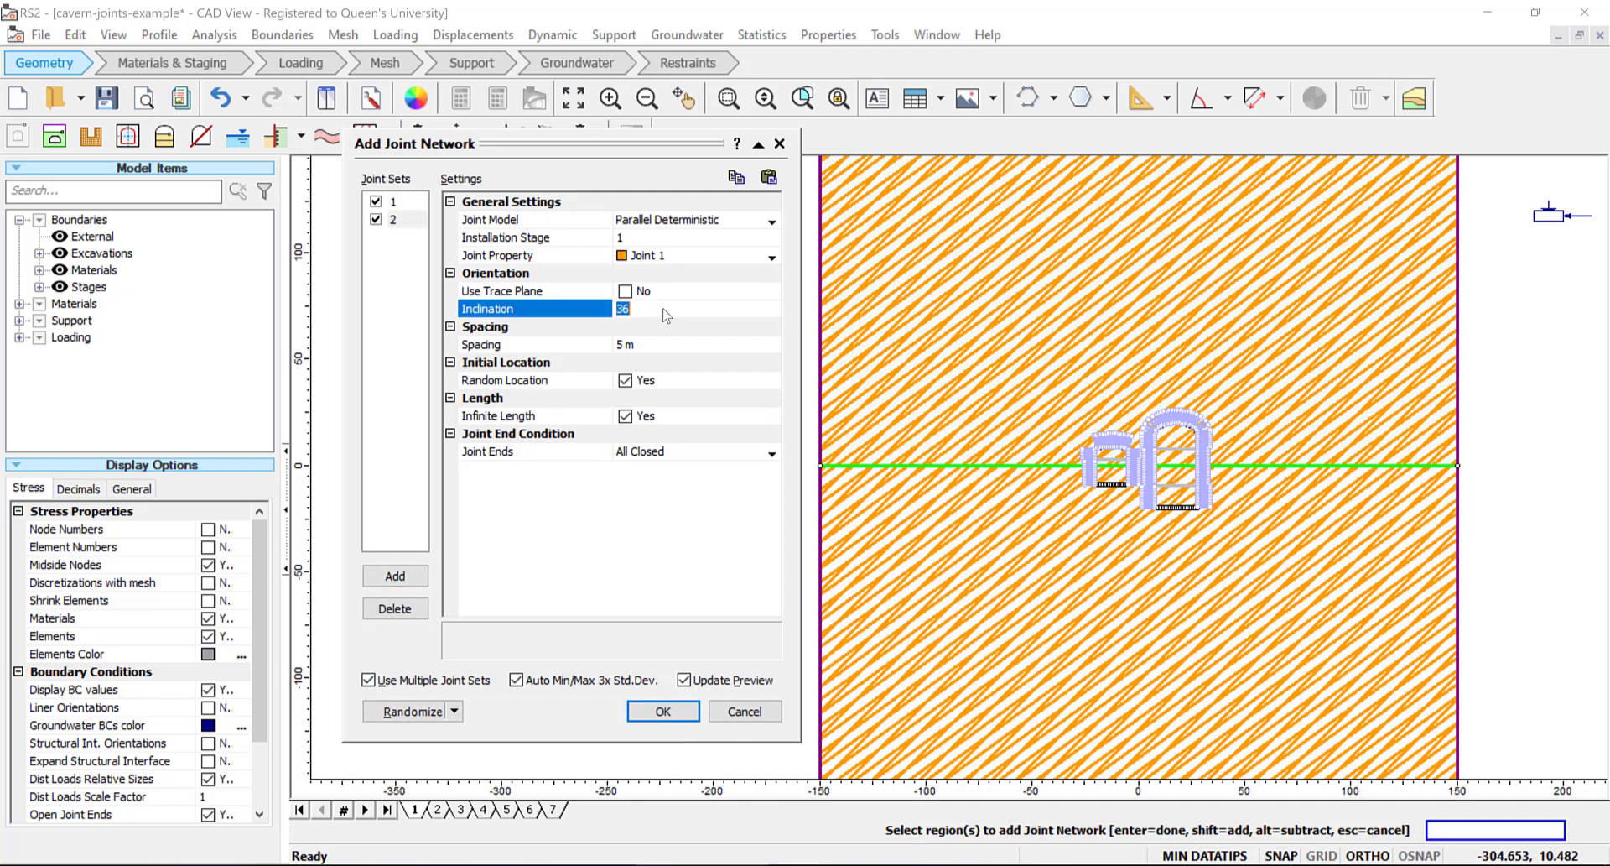
pyautogui.write('-45')
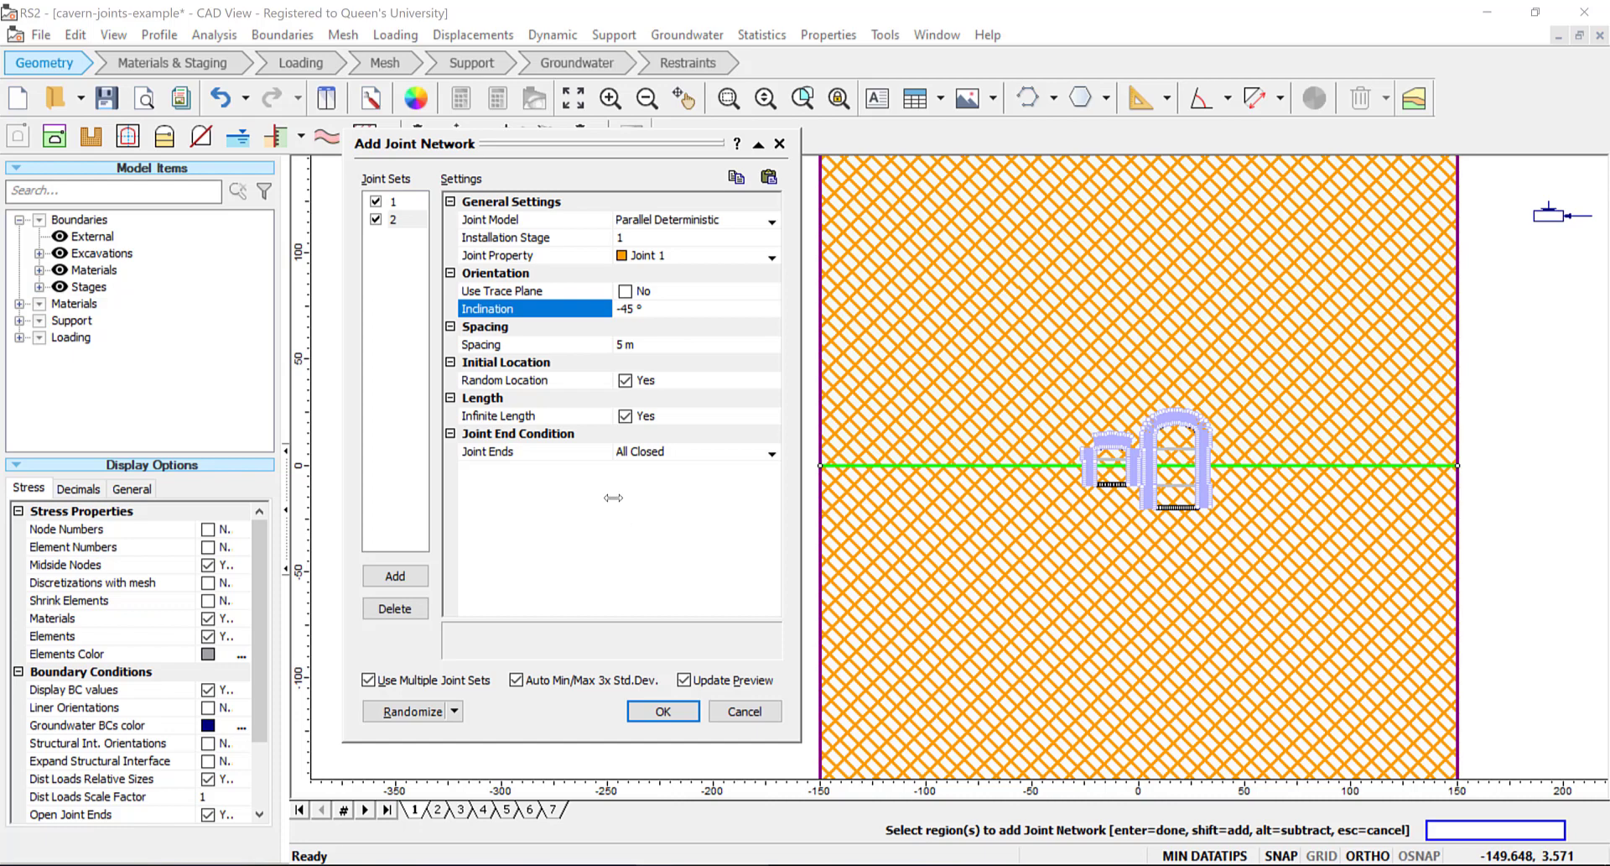
# Step: Set the spacing of the second joint set to 8 m
pyautogui.click(654, 350)
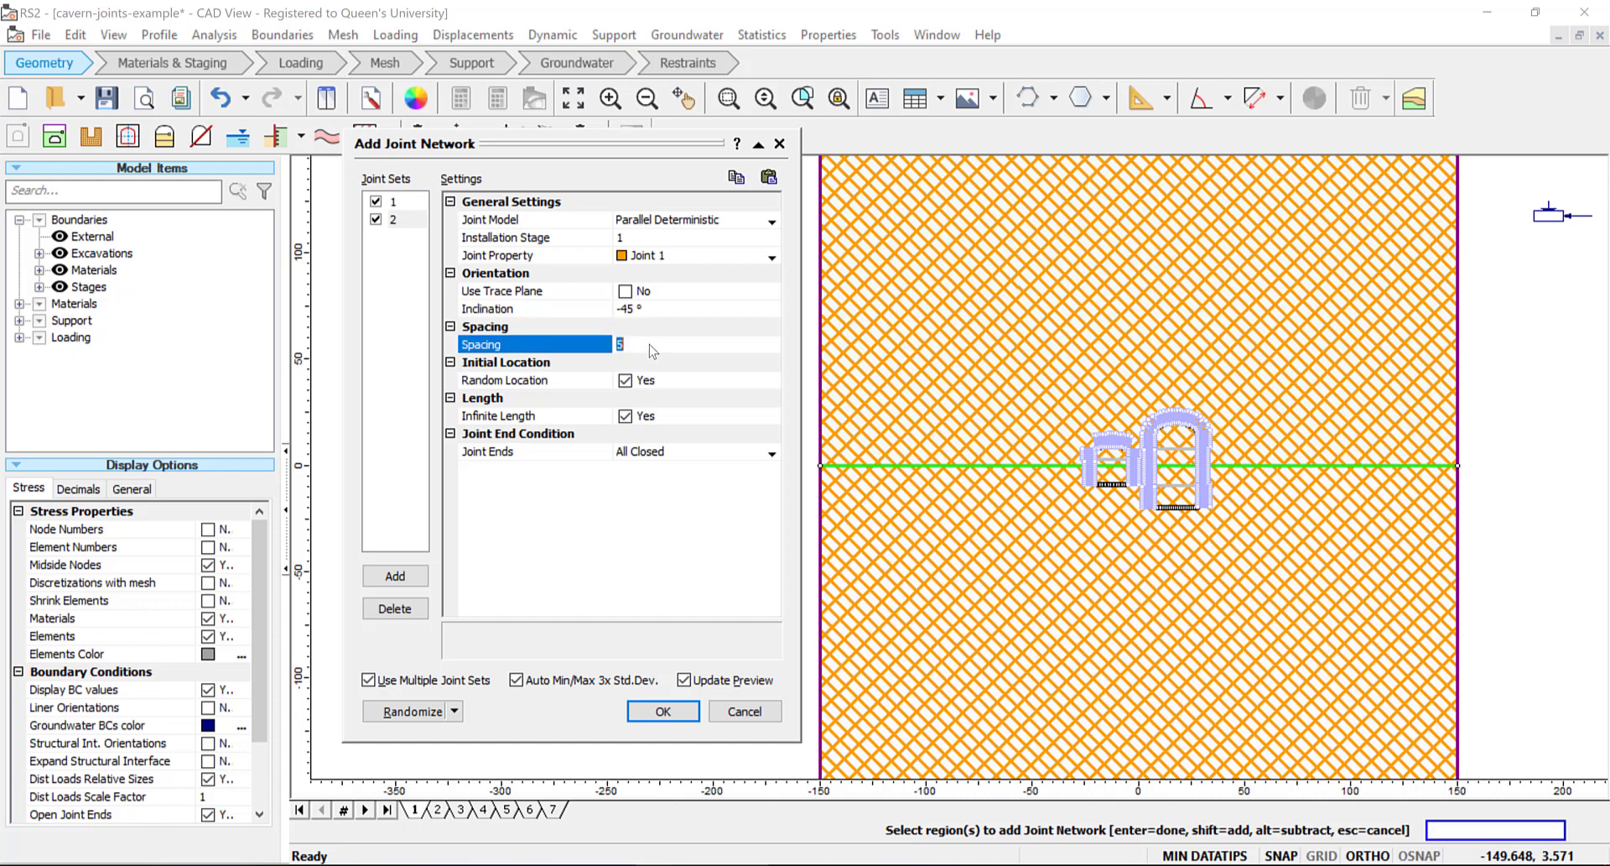
pyautogui.write('8')
pyautogui.click(627, 535)
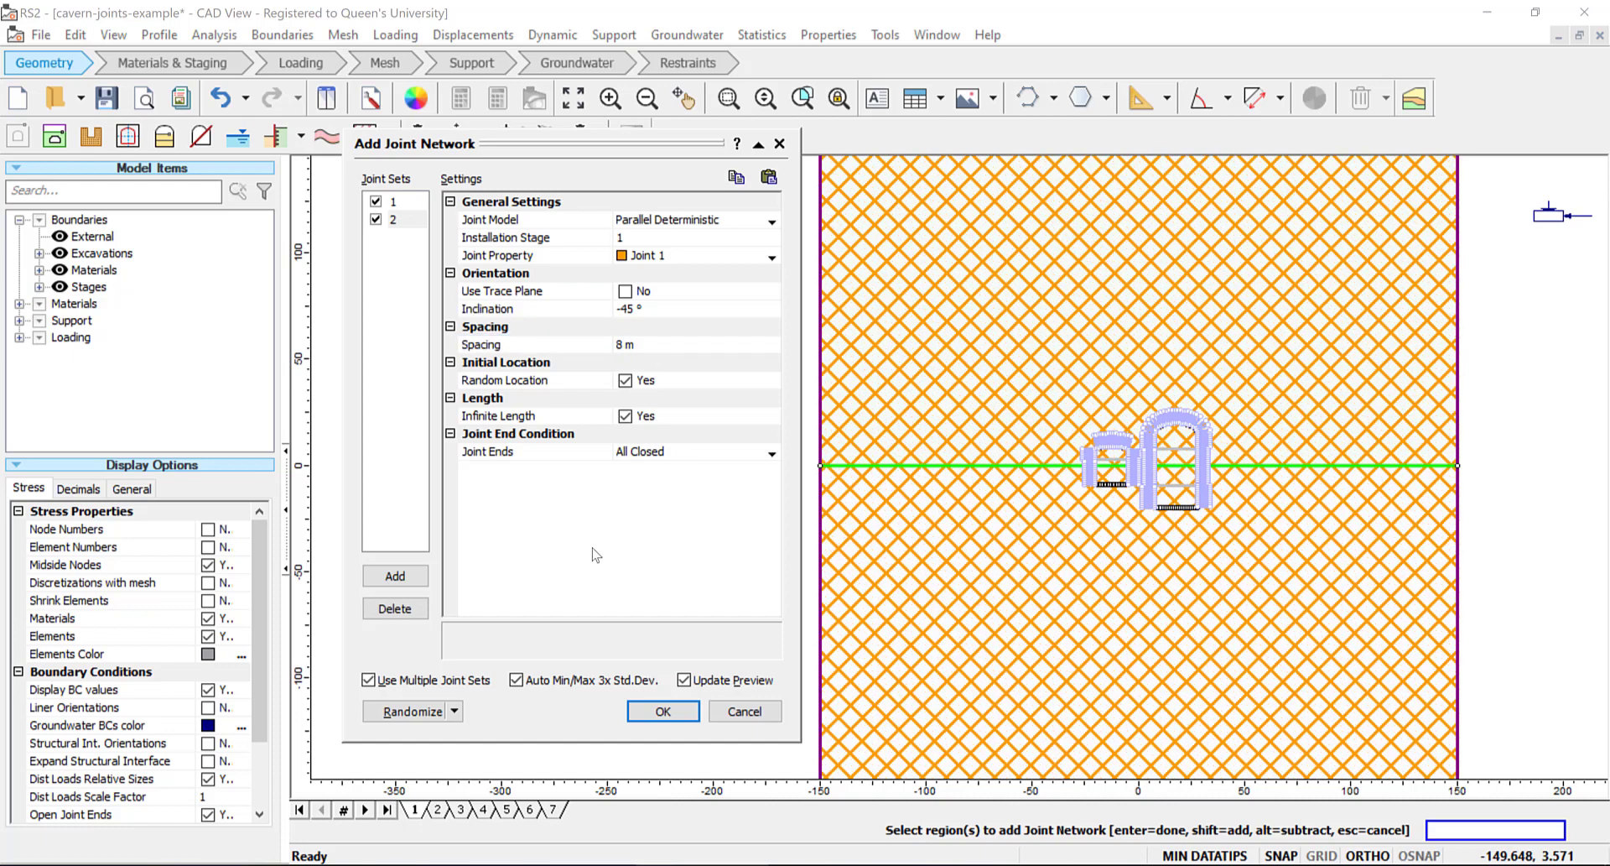
pyautogui.scroll(1, 1158, 469)
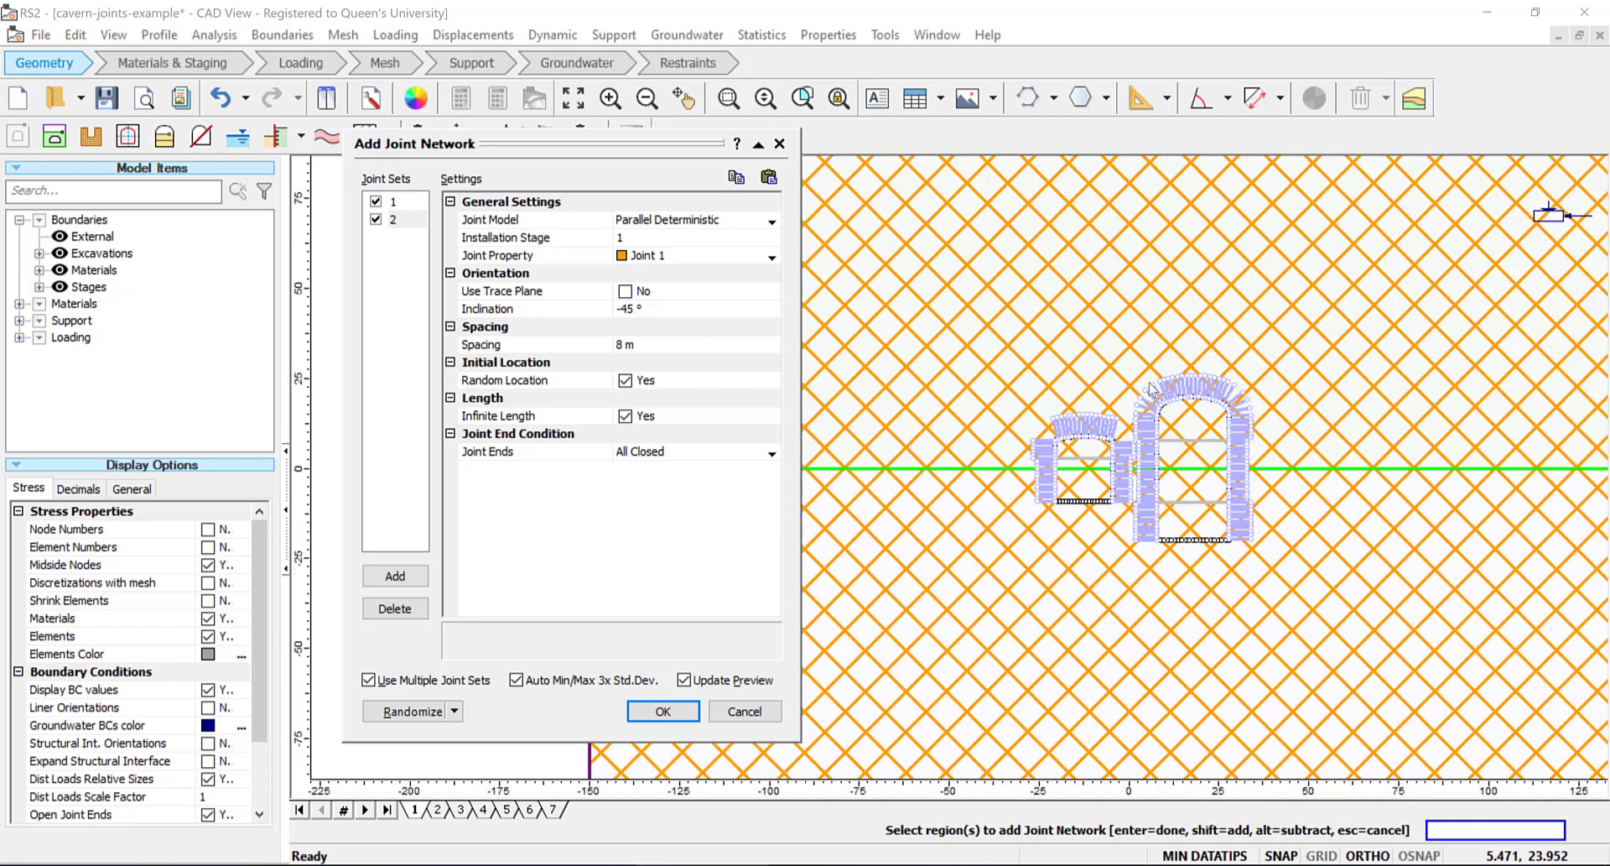
pyautogui.scroll(1, 1128, 381)
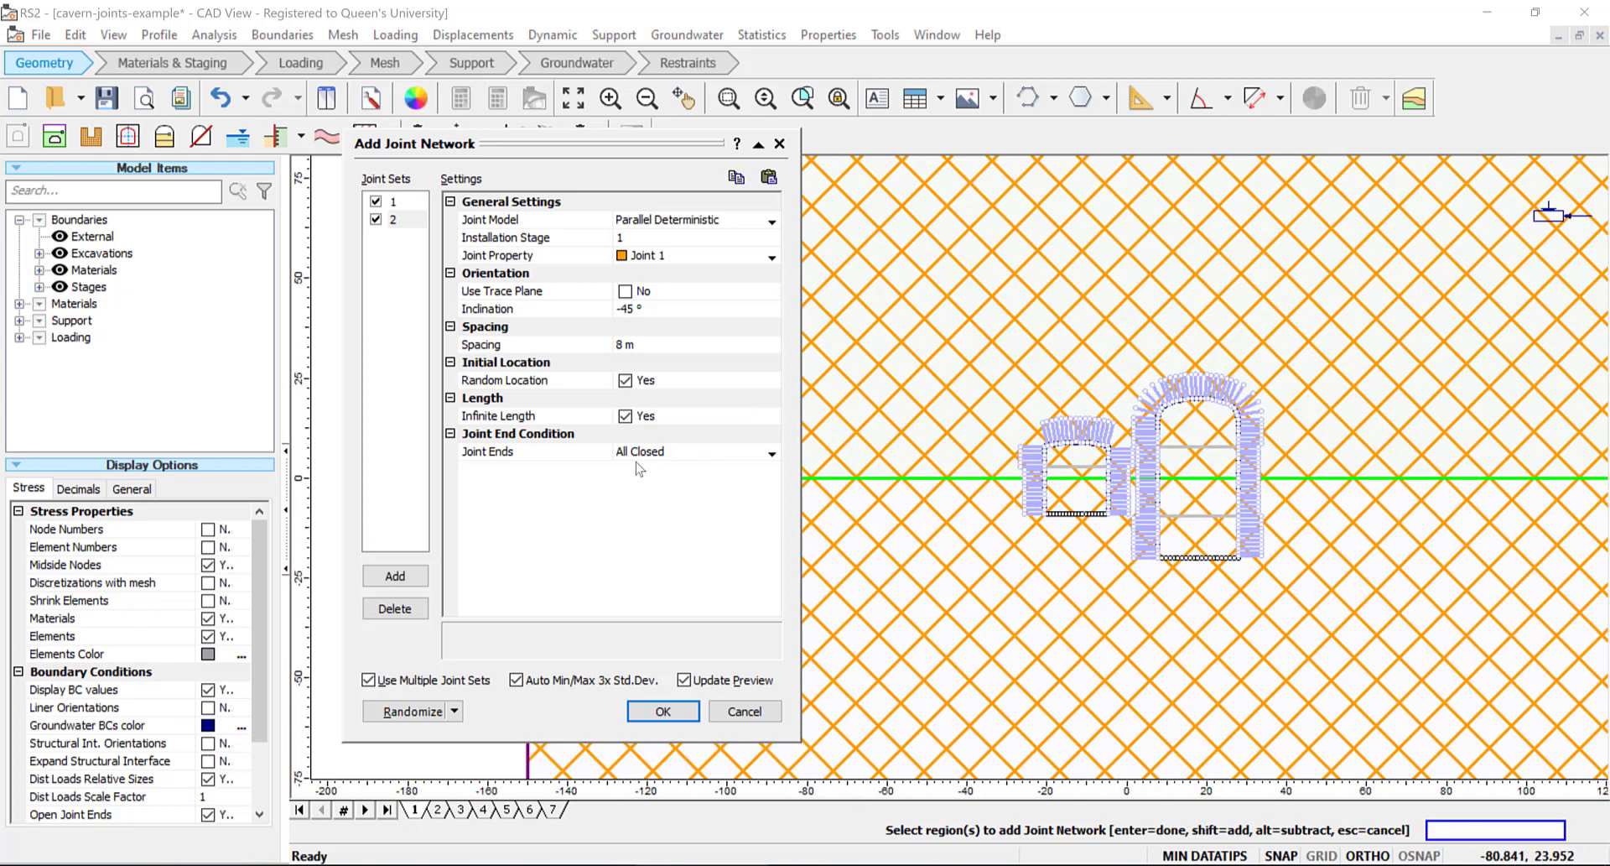
# Step: Set the first joint set's ends to Open at Boundary Contacts, disabling the surface contact and enabling the material and stage contacts
pyautogui.click(406, 202)
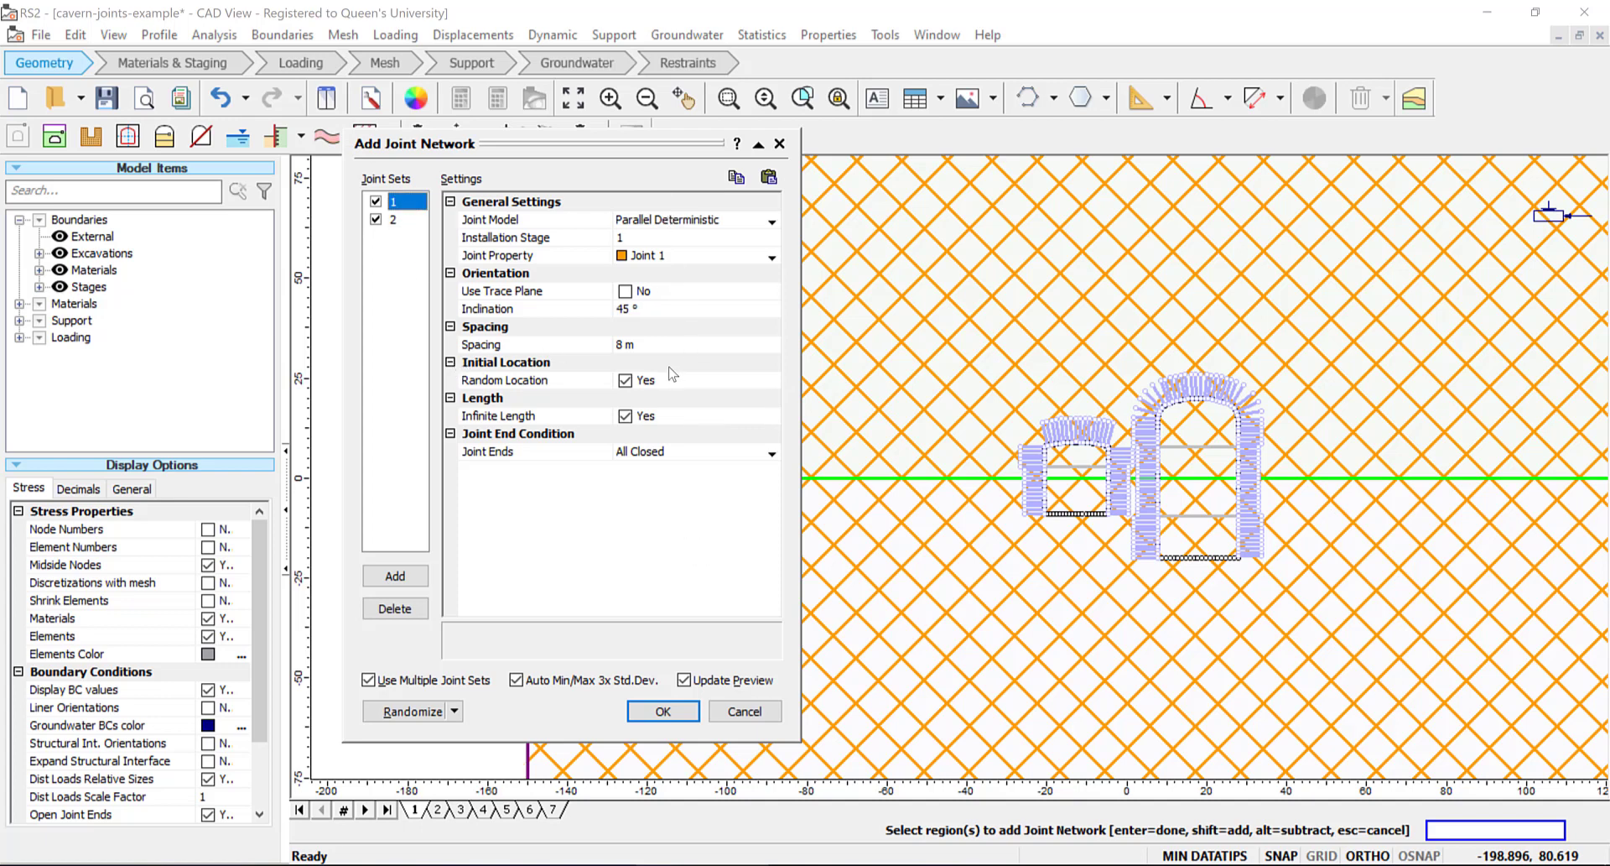
pyautogui.click(771, 221)
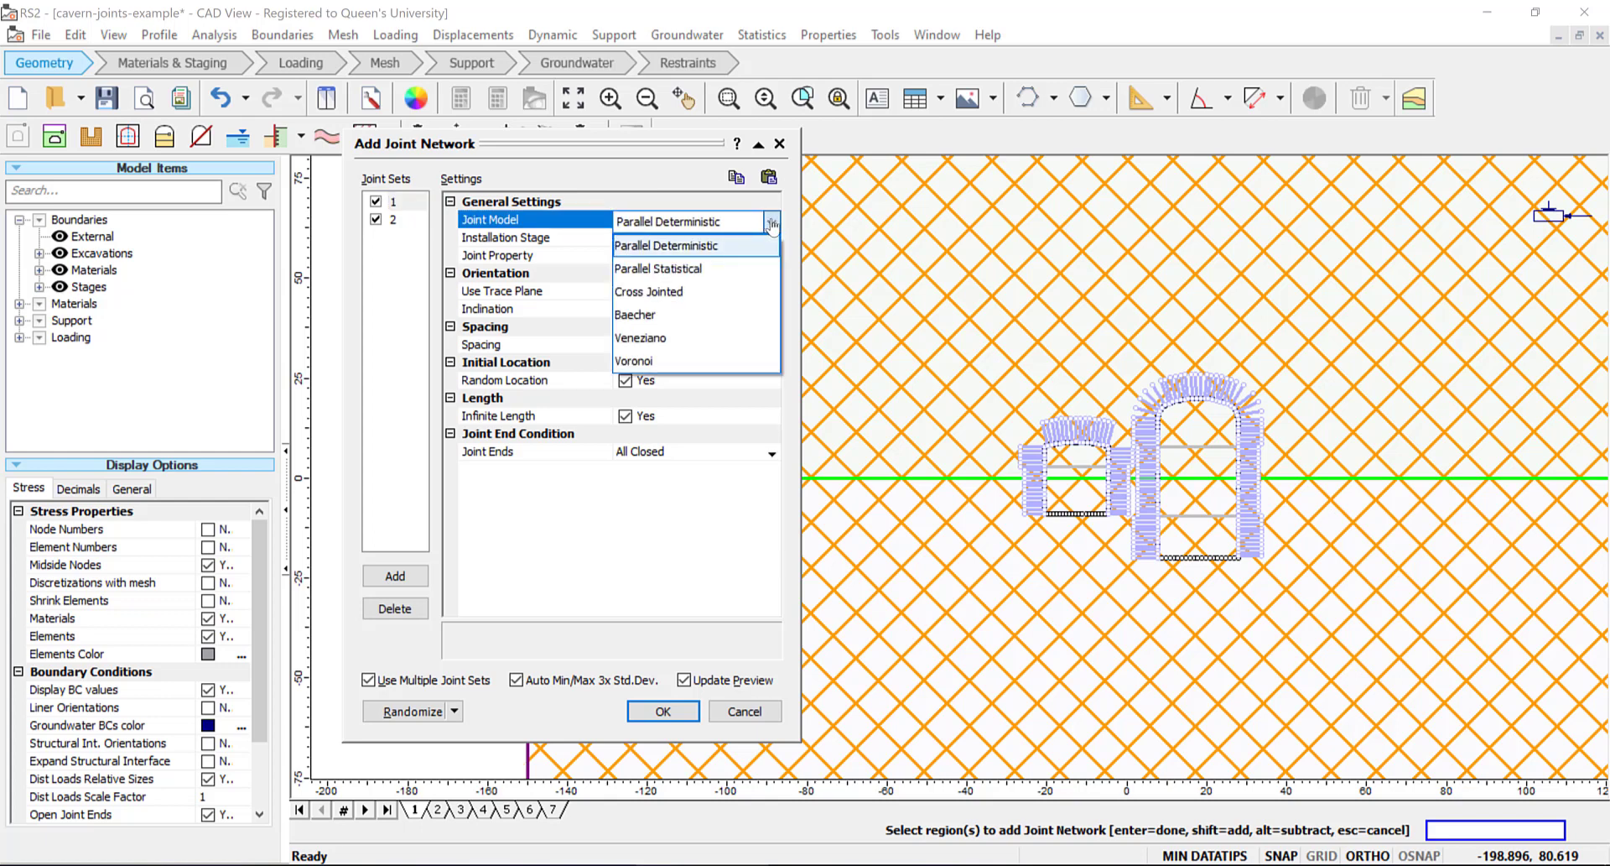
pyautogui.click(759, 245)
pyautogui.click(626, 551)
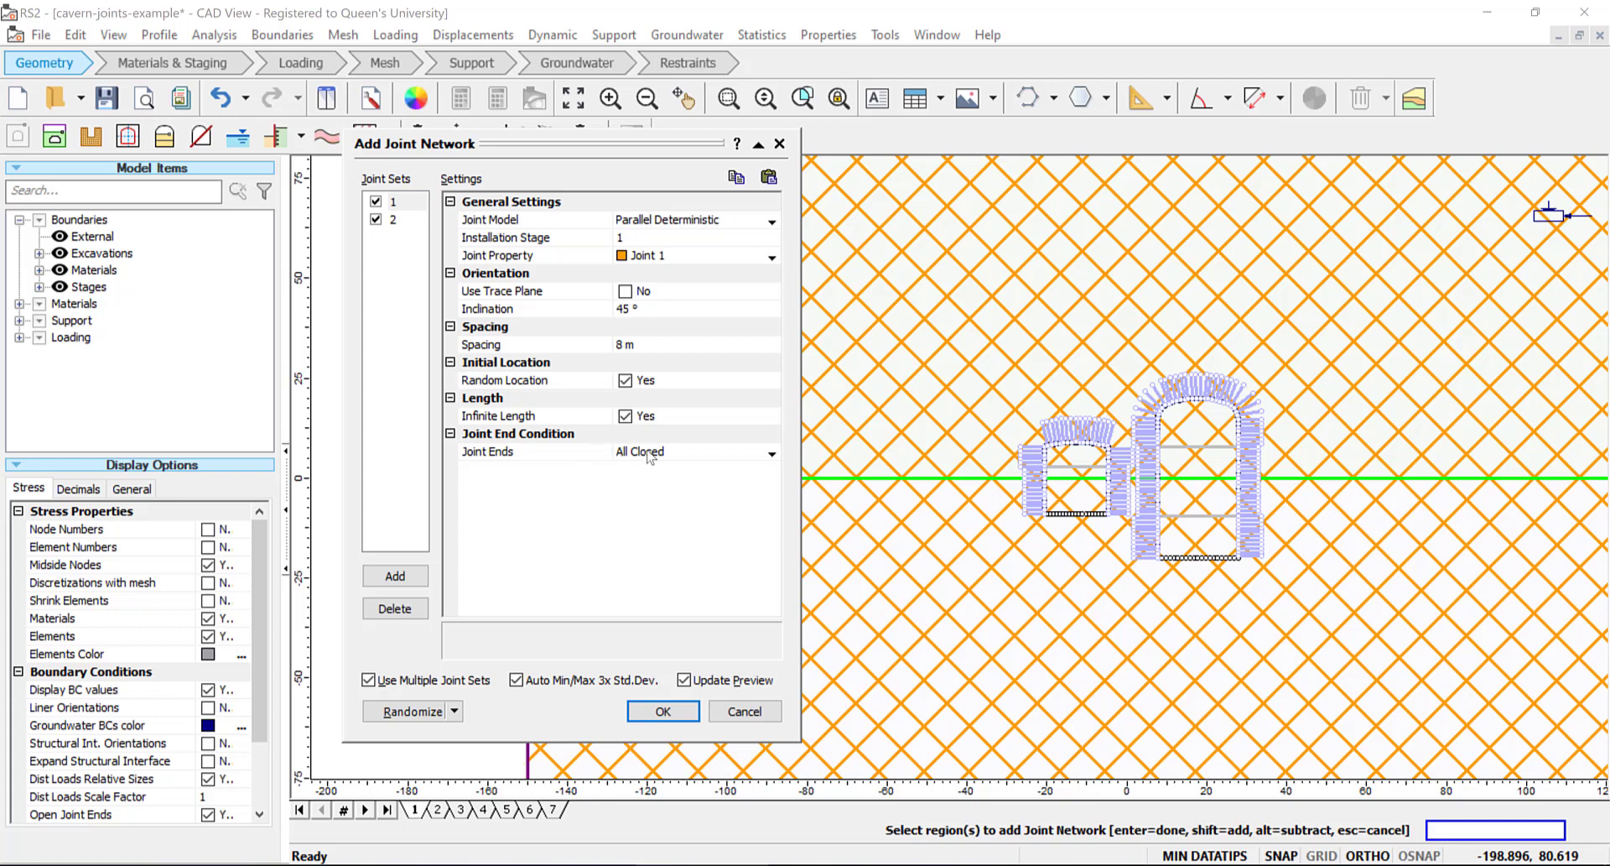
pyautogui.click(705, 458)
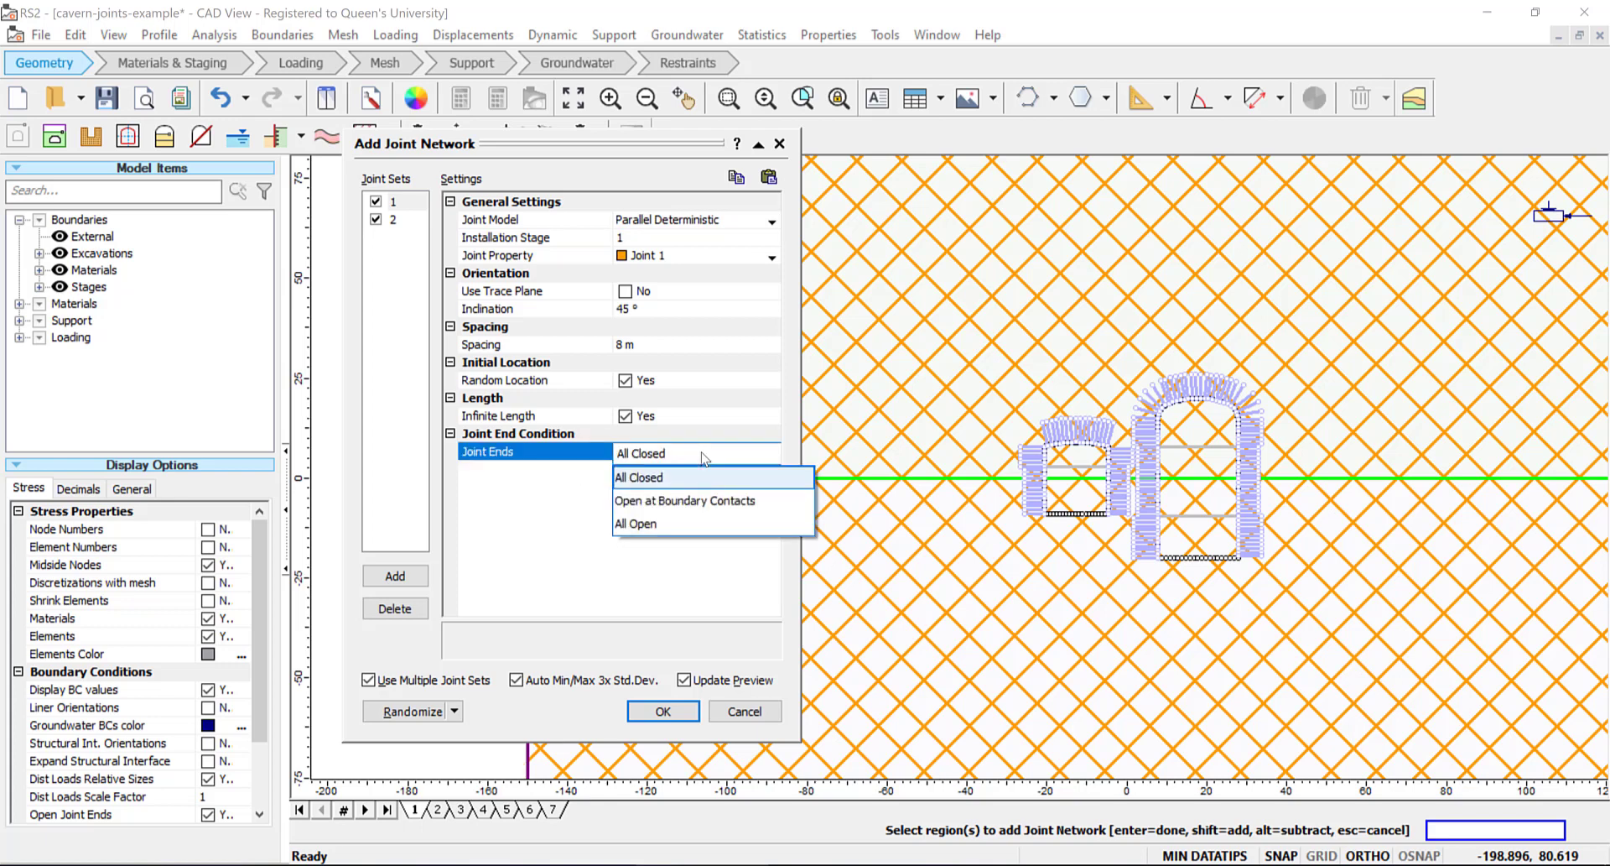
pyautogui.click(709, 502)
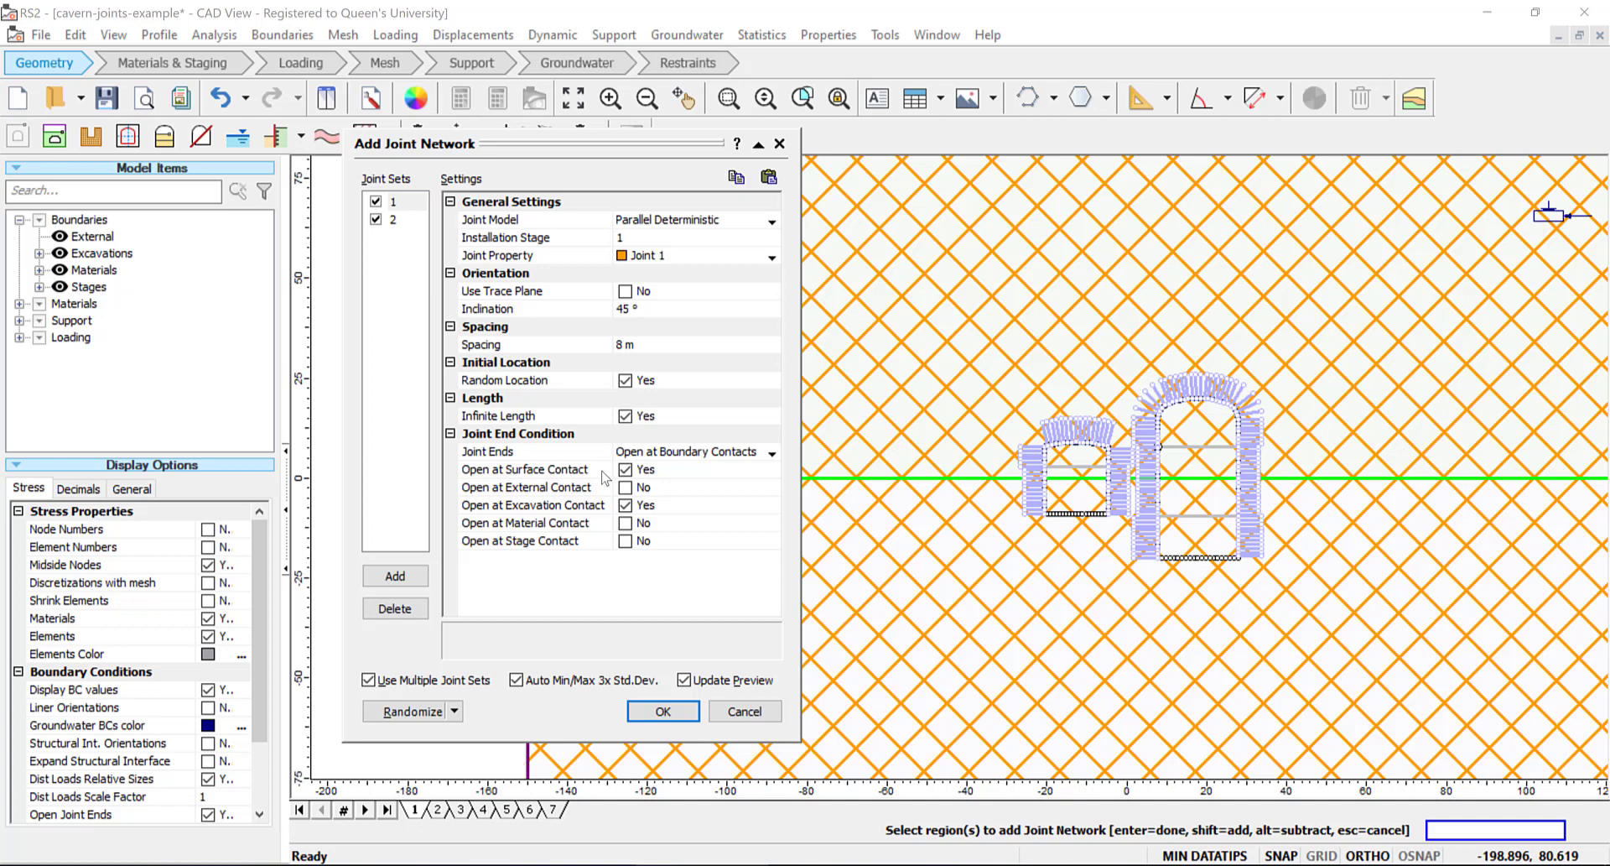
pyautogui.click(624, 469)
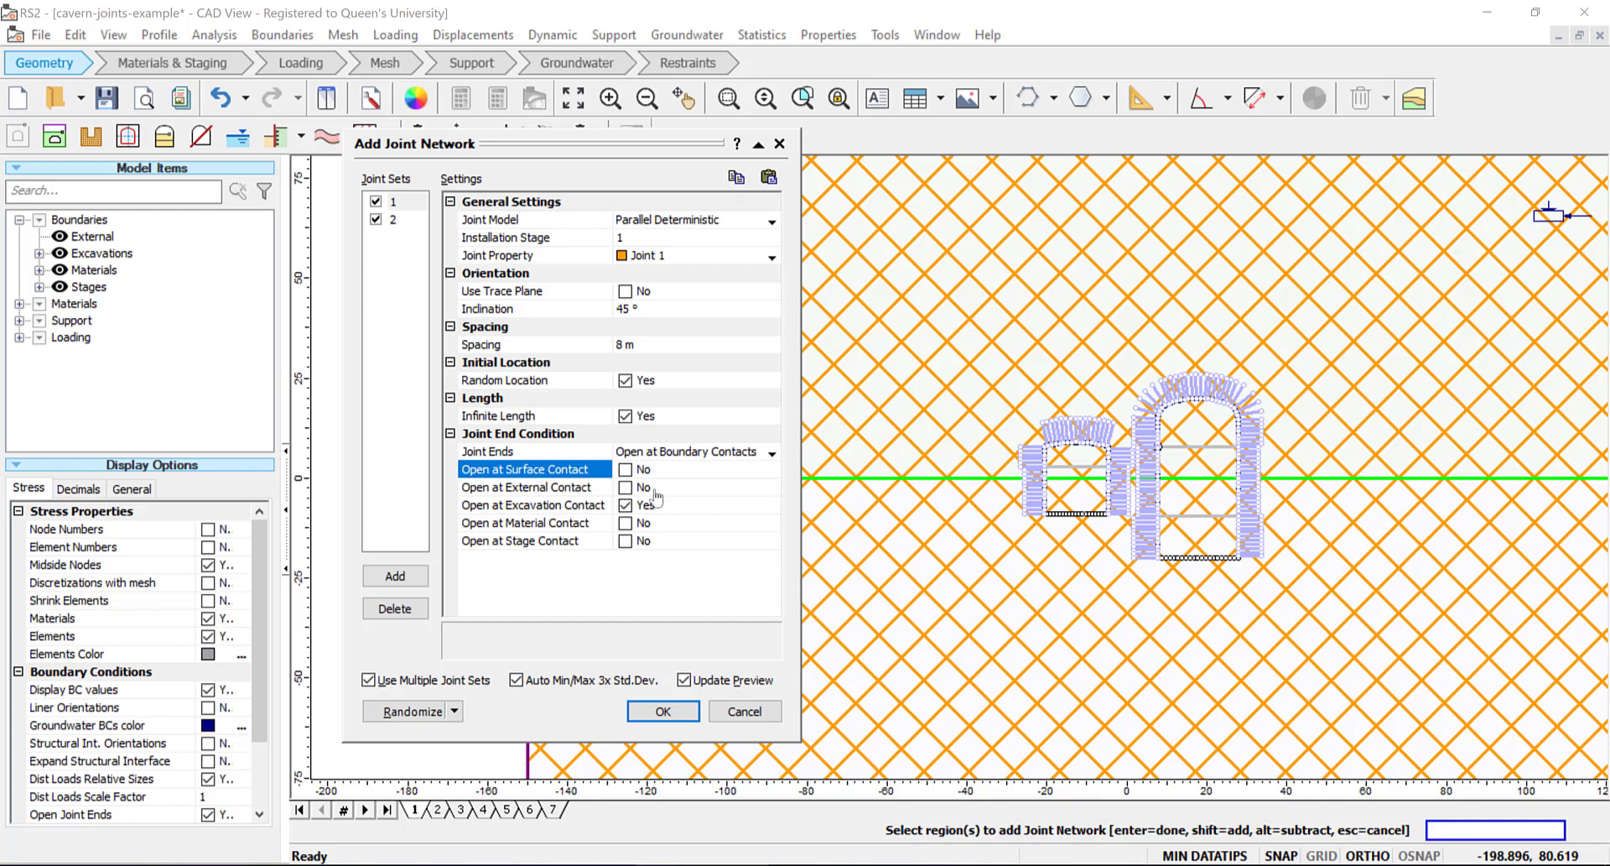
pyautogui.click(626, 527)
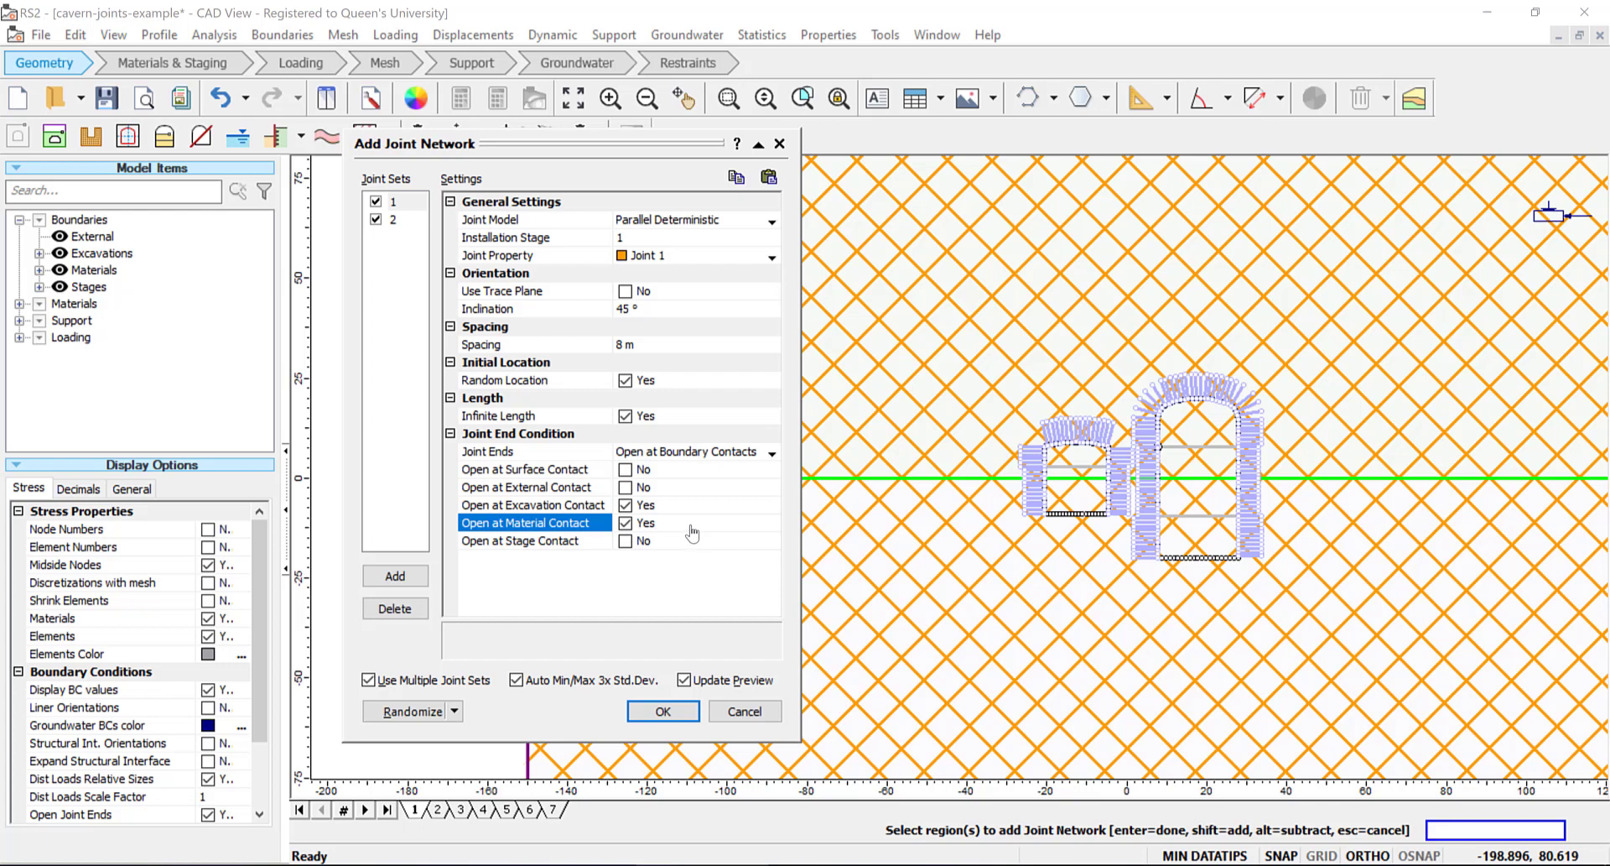
pyautogui.click(625, 541)
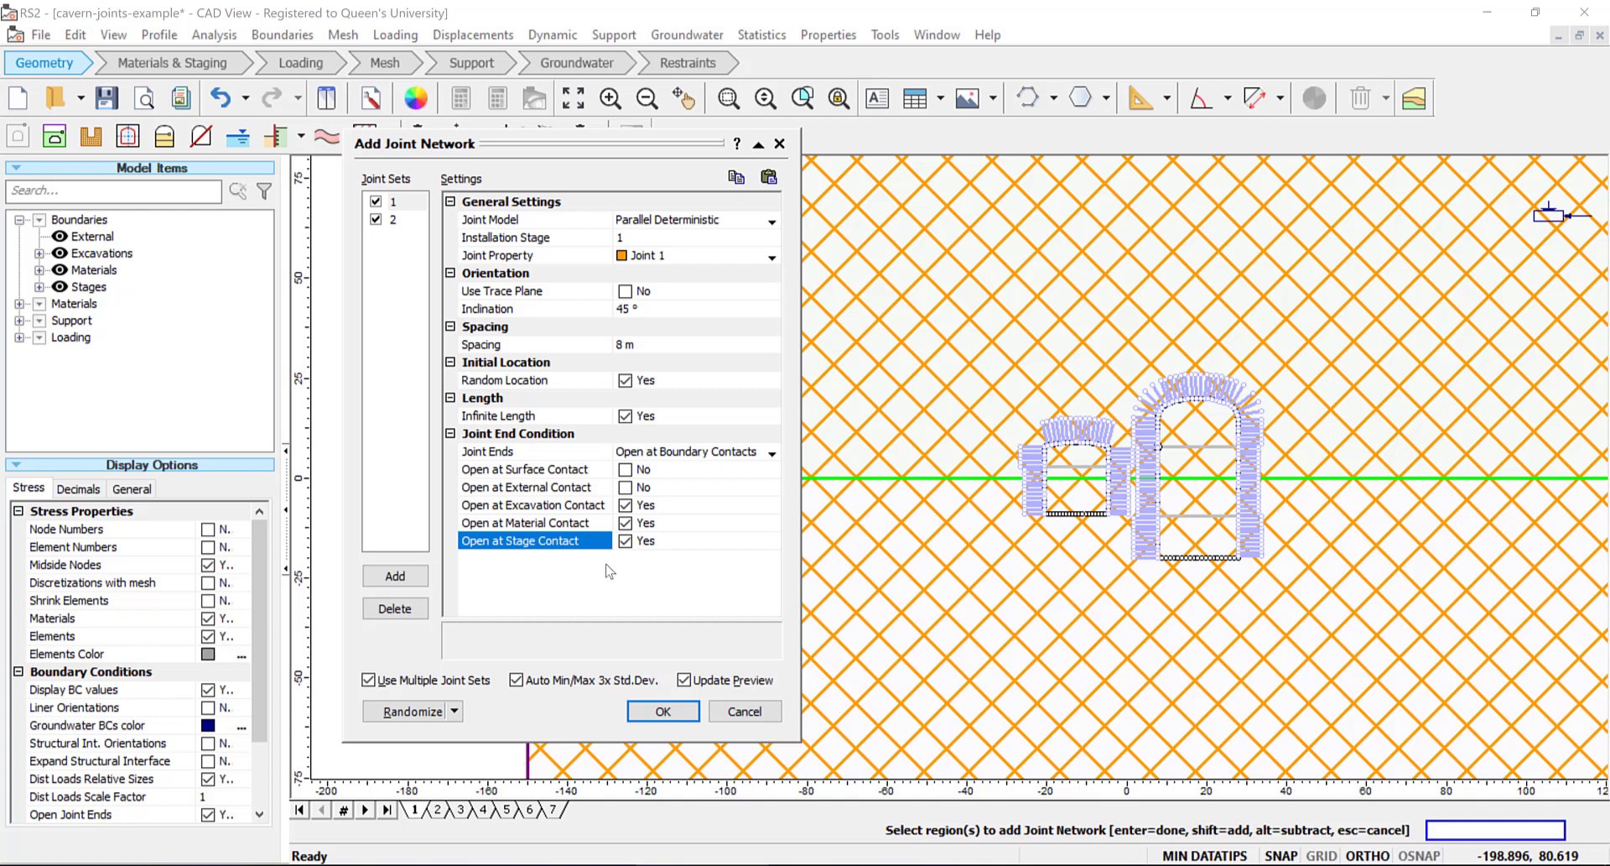
# Step: Give the second joint set ends open at boundary contacts, with surface off and material and stage on, and create the joint network
pyautogui.click(395, 221)
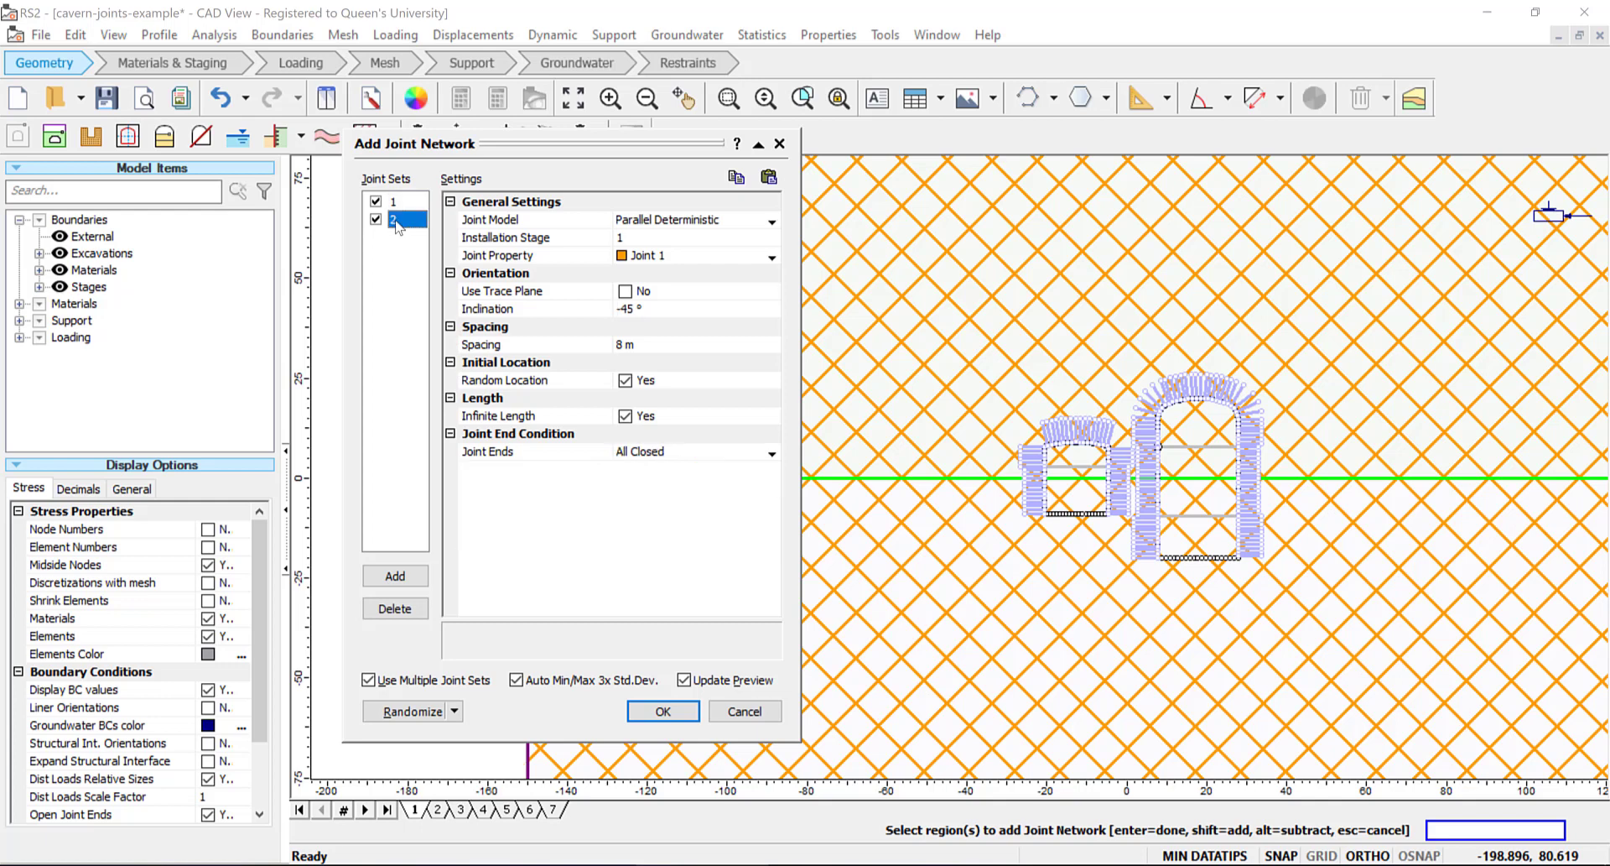
pyautogui.click(693, 453)
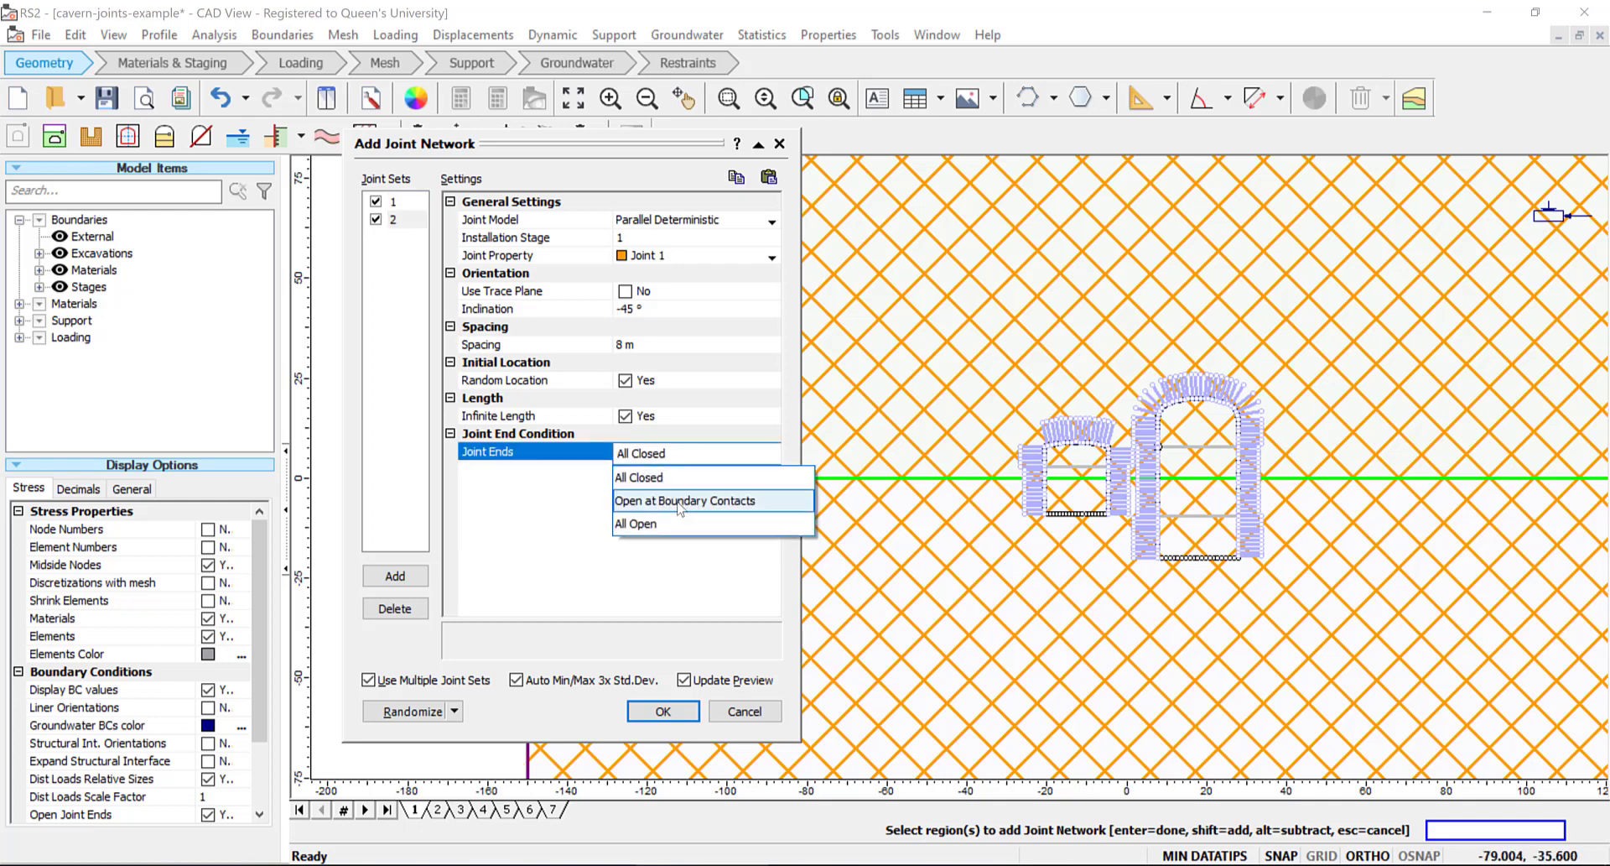
pyautogui.click(683, 502)
pyautogui.click(626, 470)
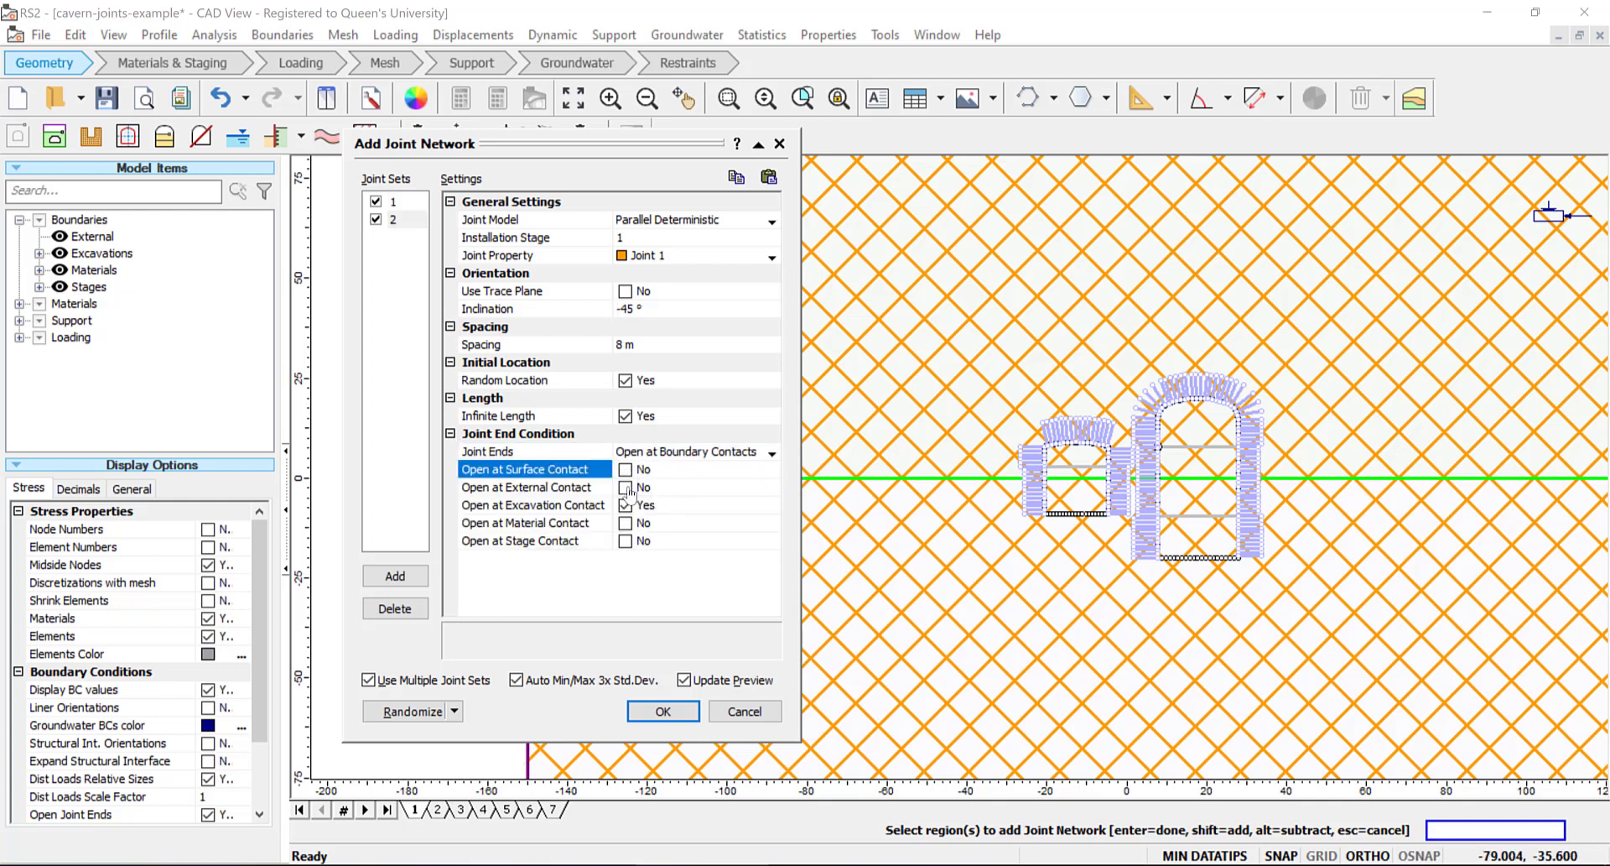
pyautogui.click(625, 525)
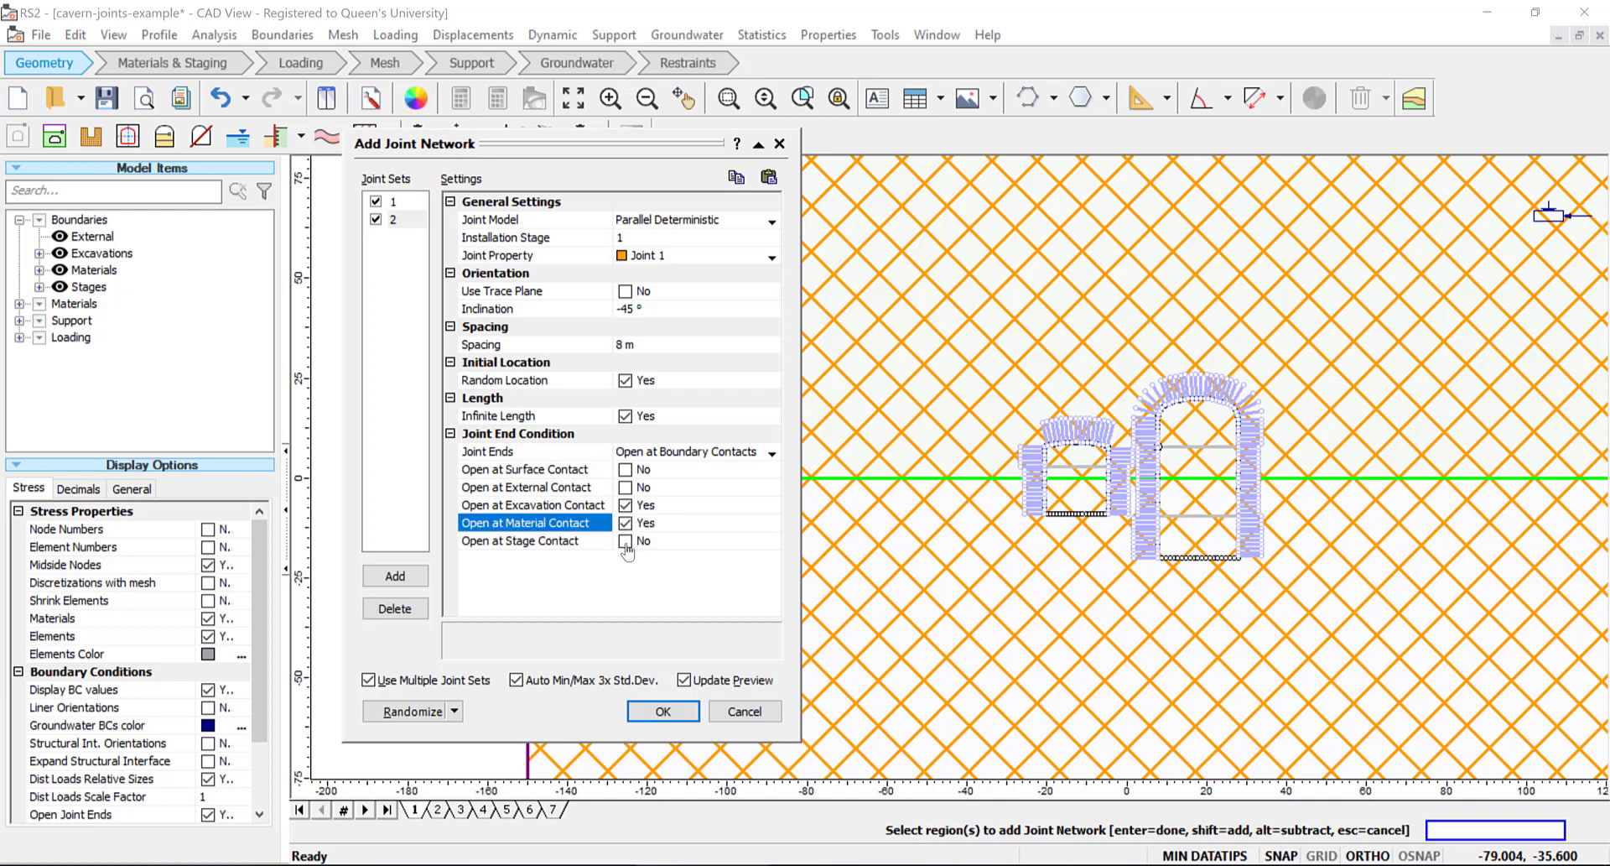
pyautogui.click(625, 542)
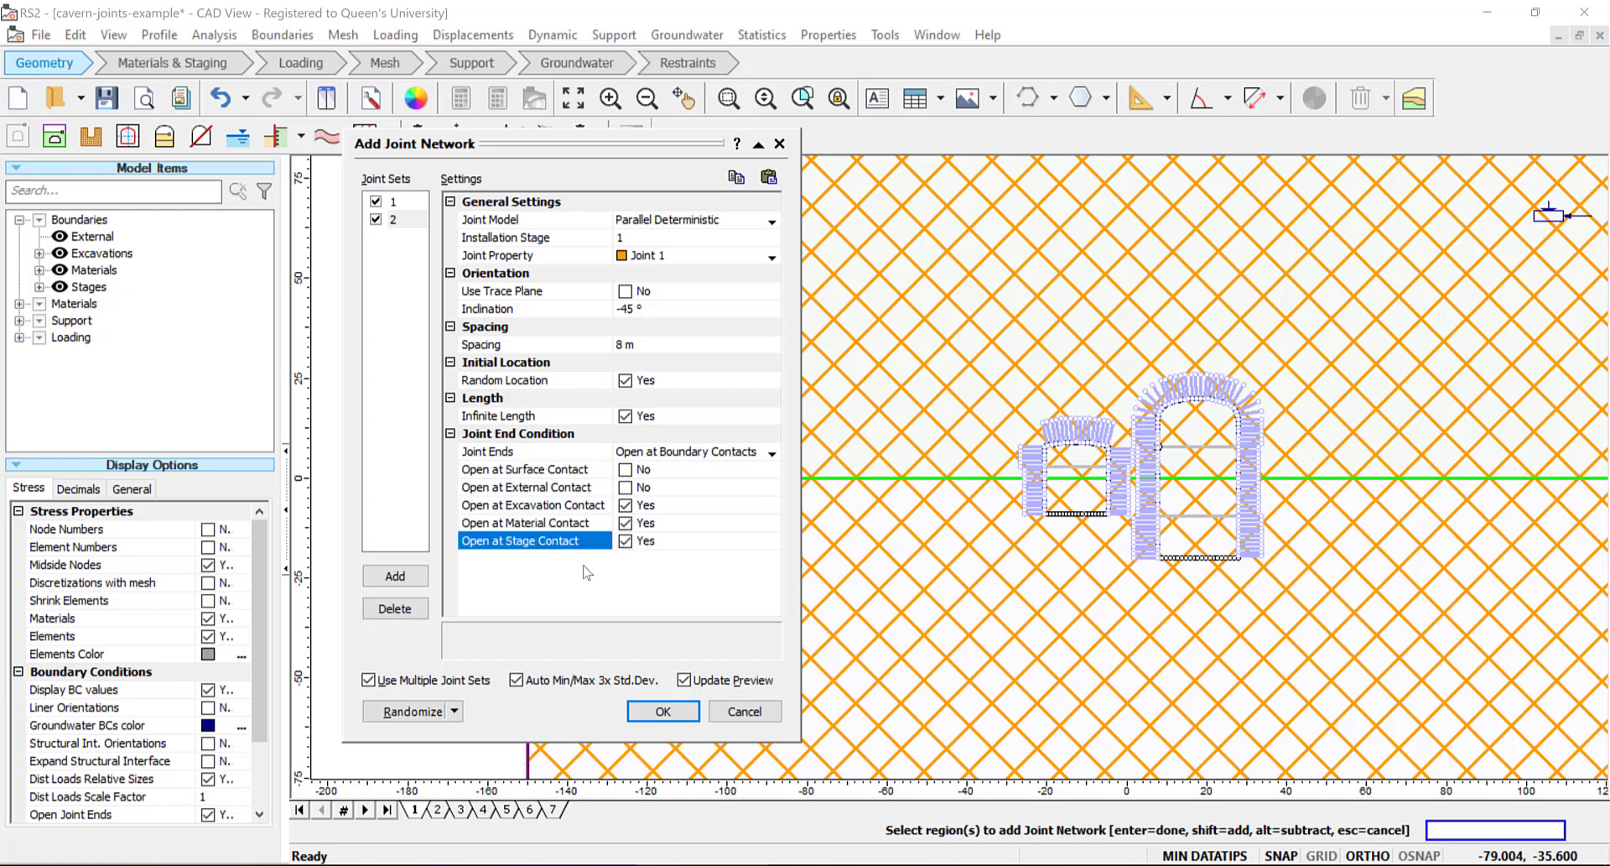
pyautogui.click(664, 712)
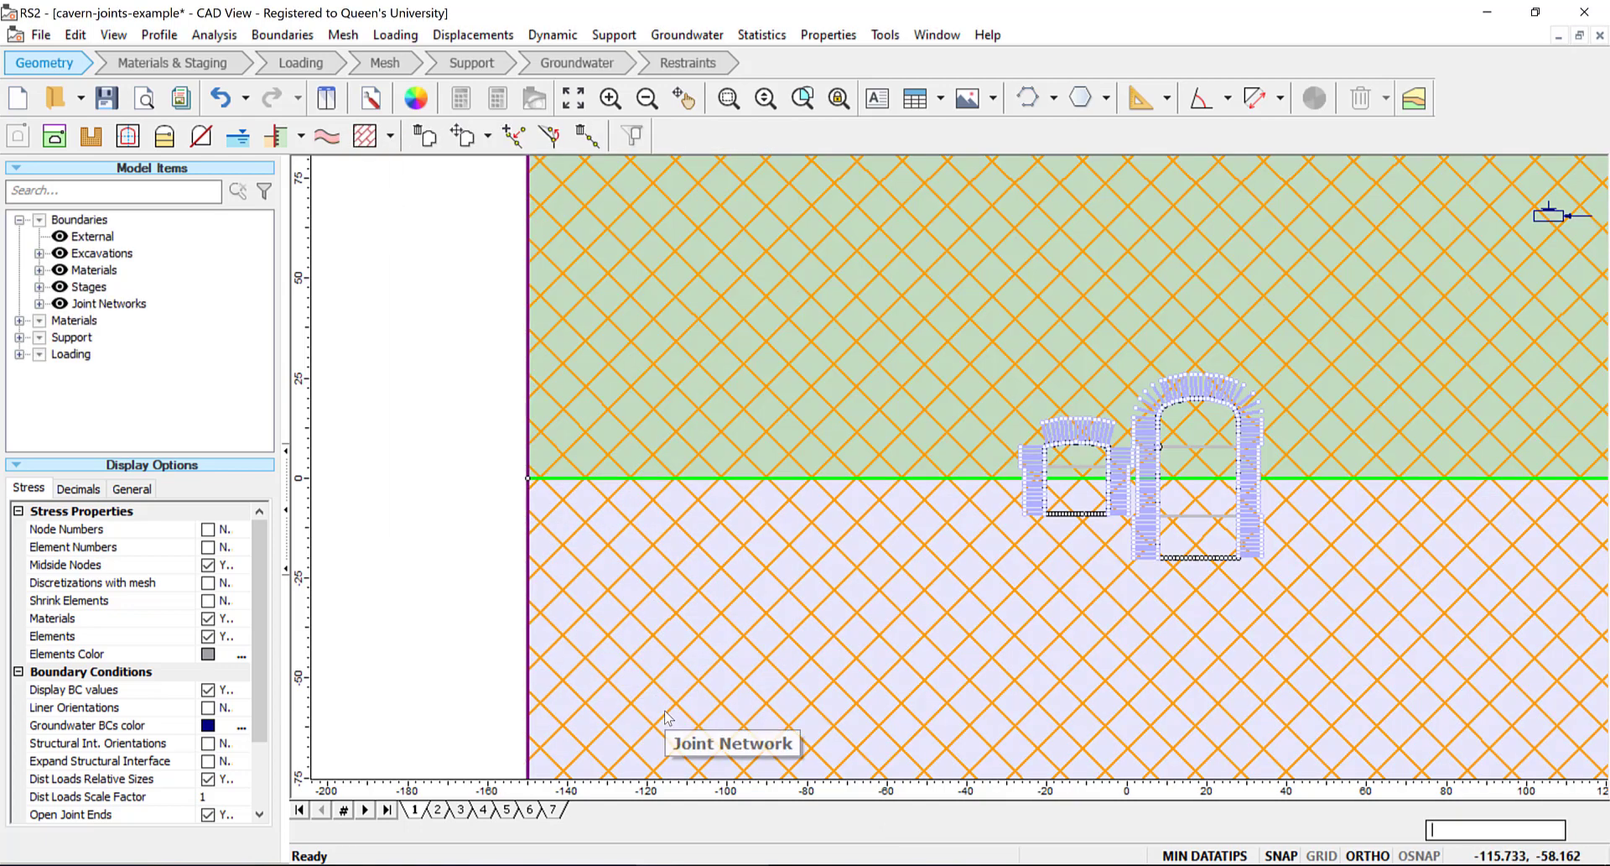
# Step: Define Joint 1 with the Mohr-Coulomb slip criterion and residual strength enabled, and apply the joint properties
pyautogui.moveTo(1238, 506); pyautogui.dragTo(1035, 496)
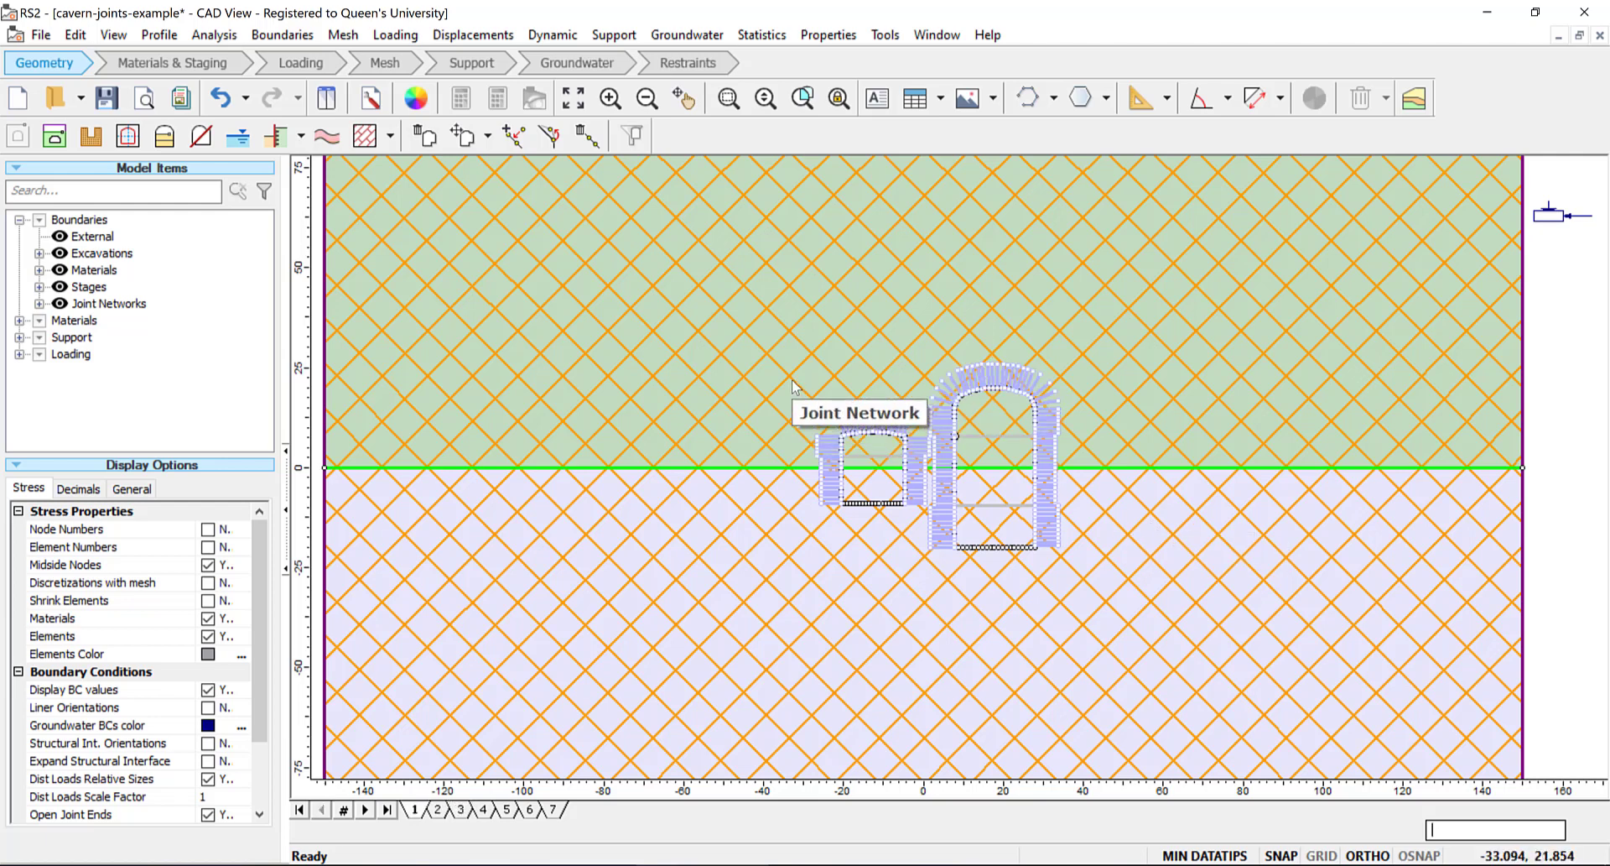
pyautogui.click(830, 38)
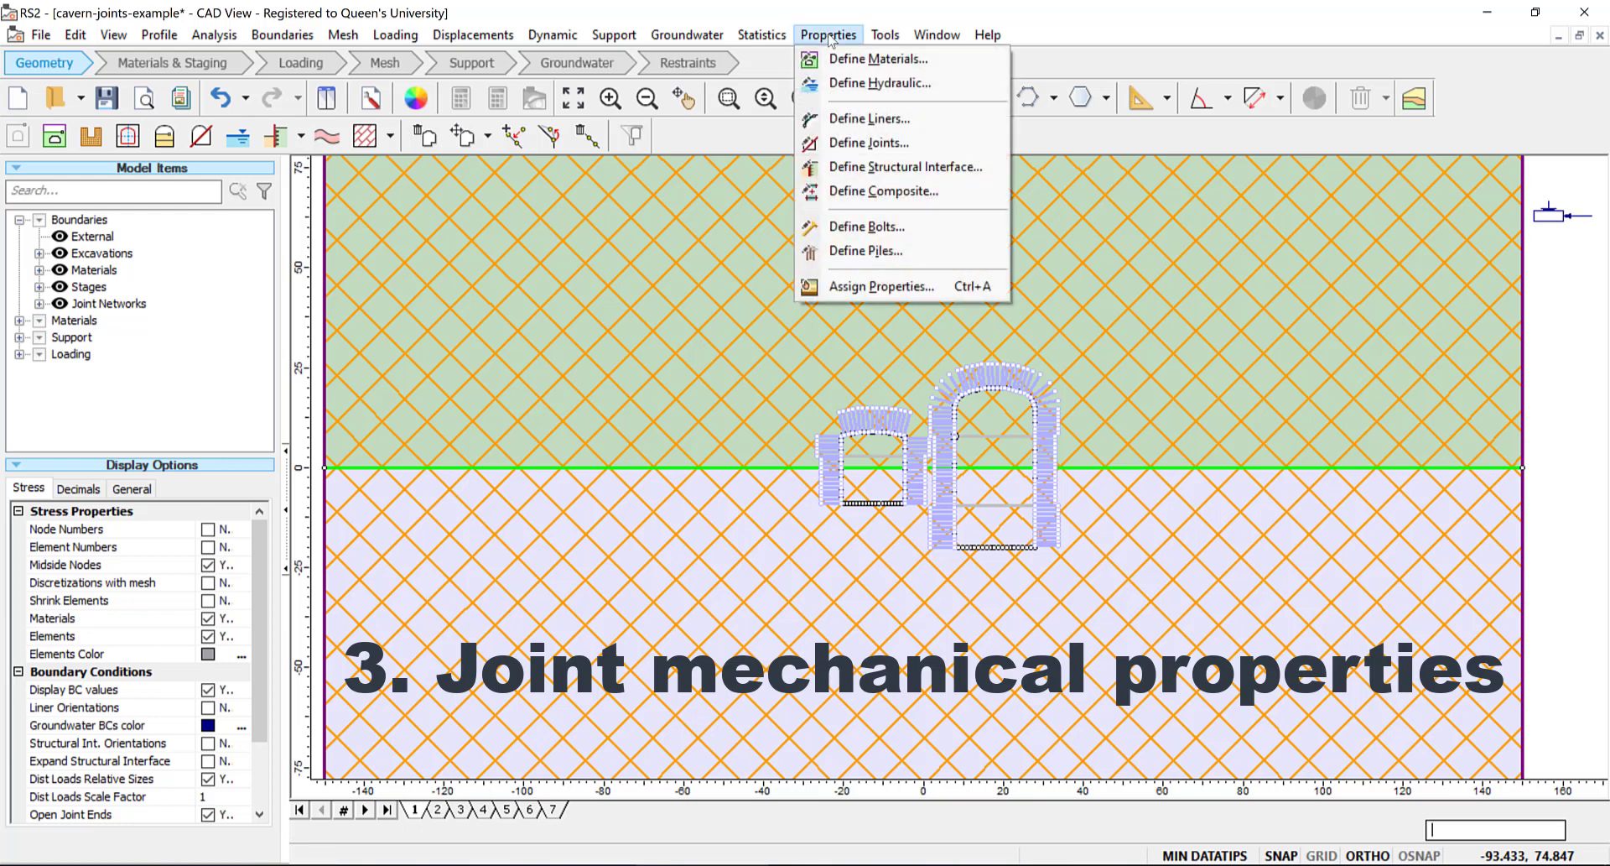
pyautogui.click(945, 151)
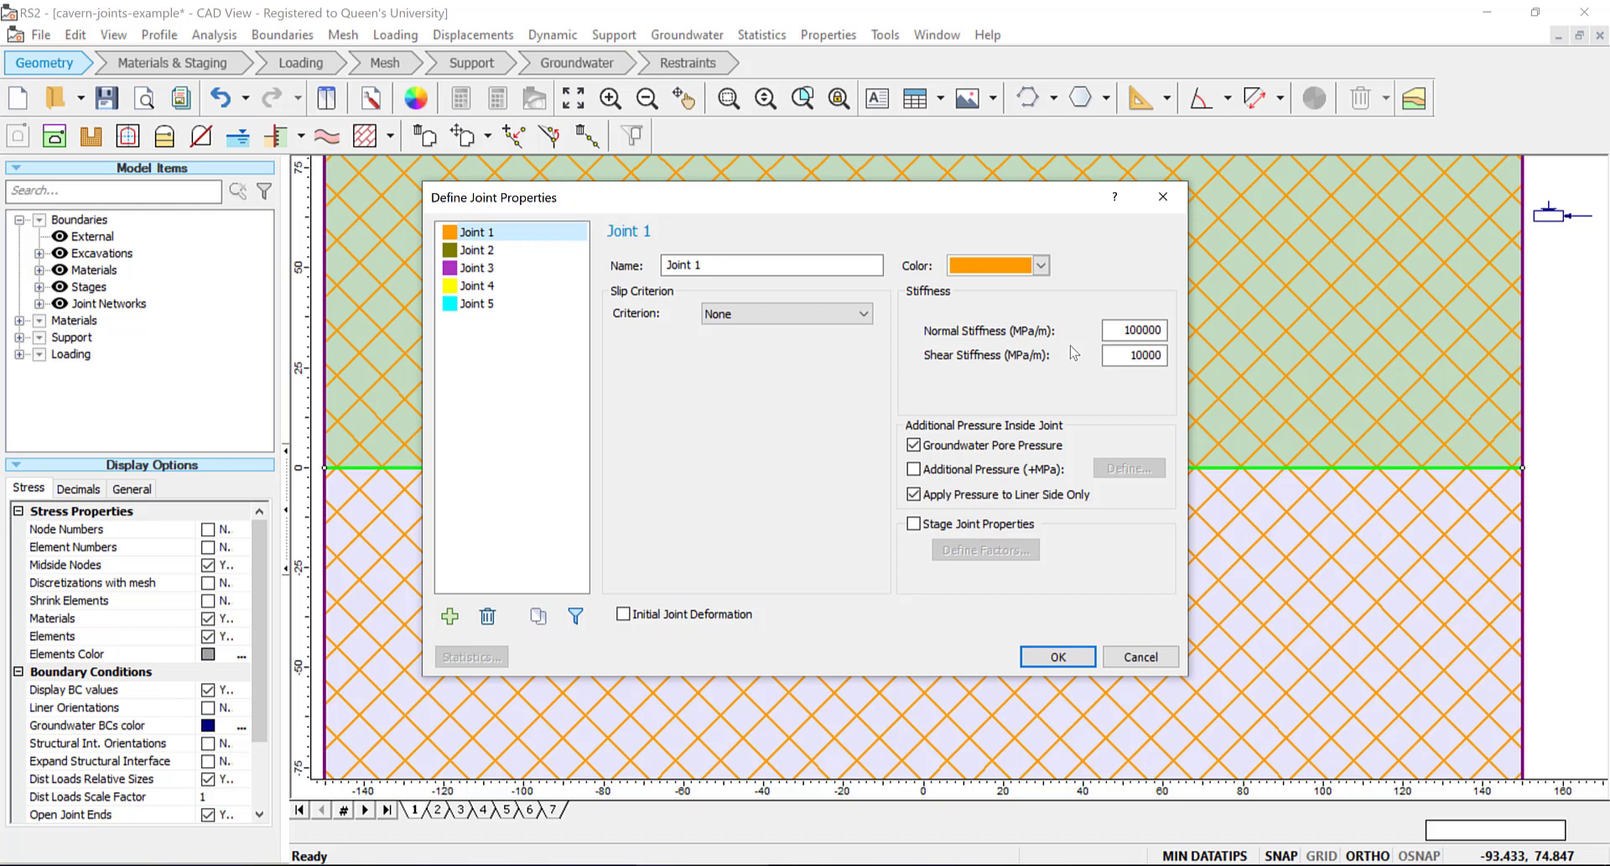
pyautogui.click(864, 314)
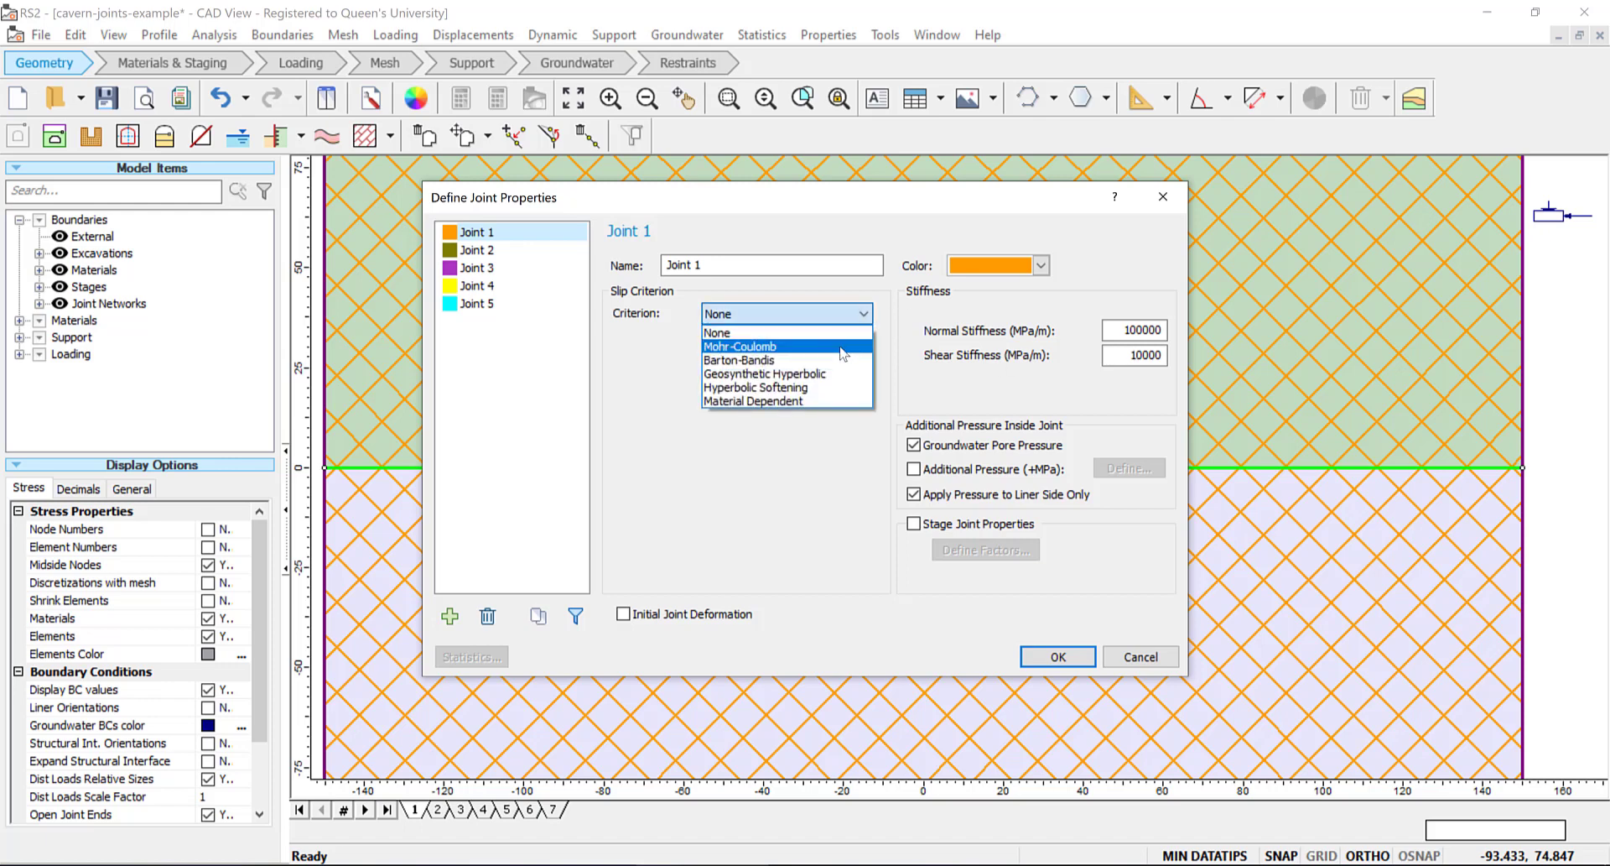
pyautogui.click(843, 346)
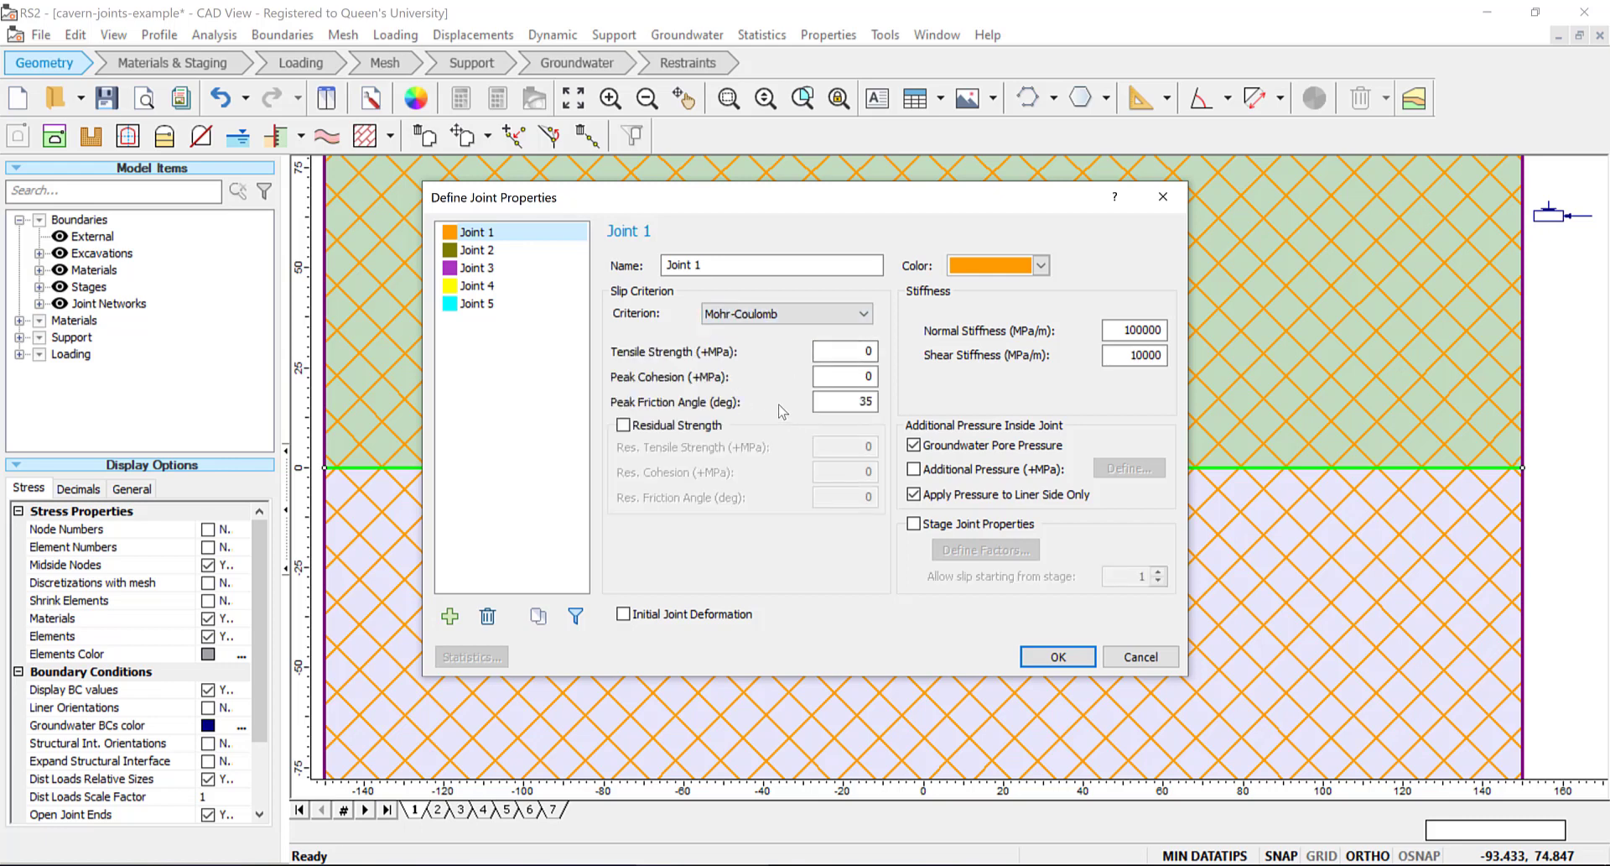
pyautogui.click(671, 428)
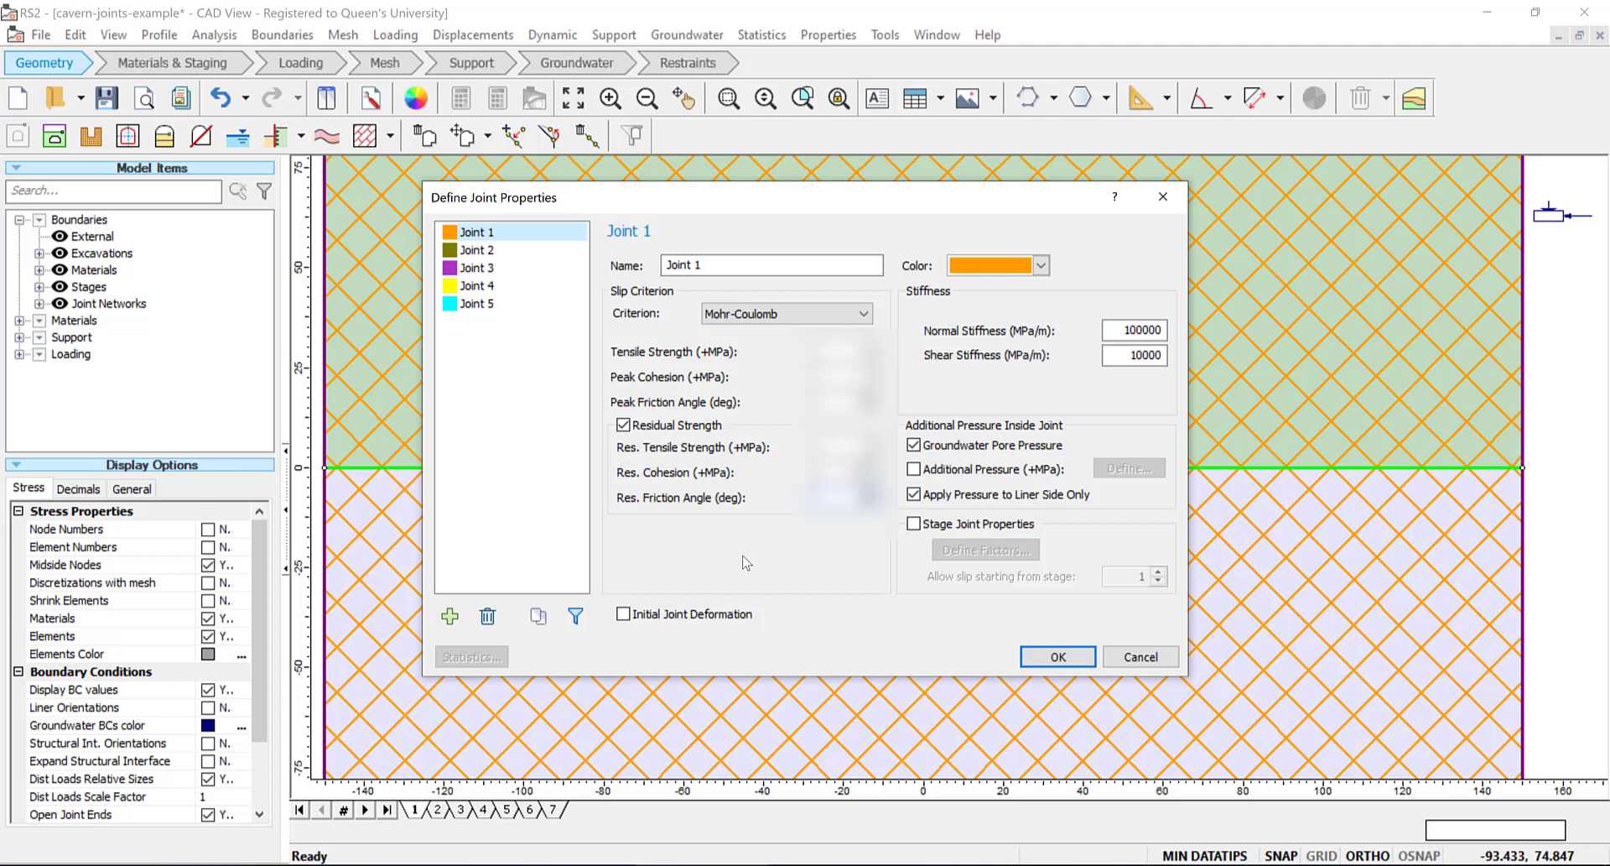
pyautogui.click(1055, 658)
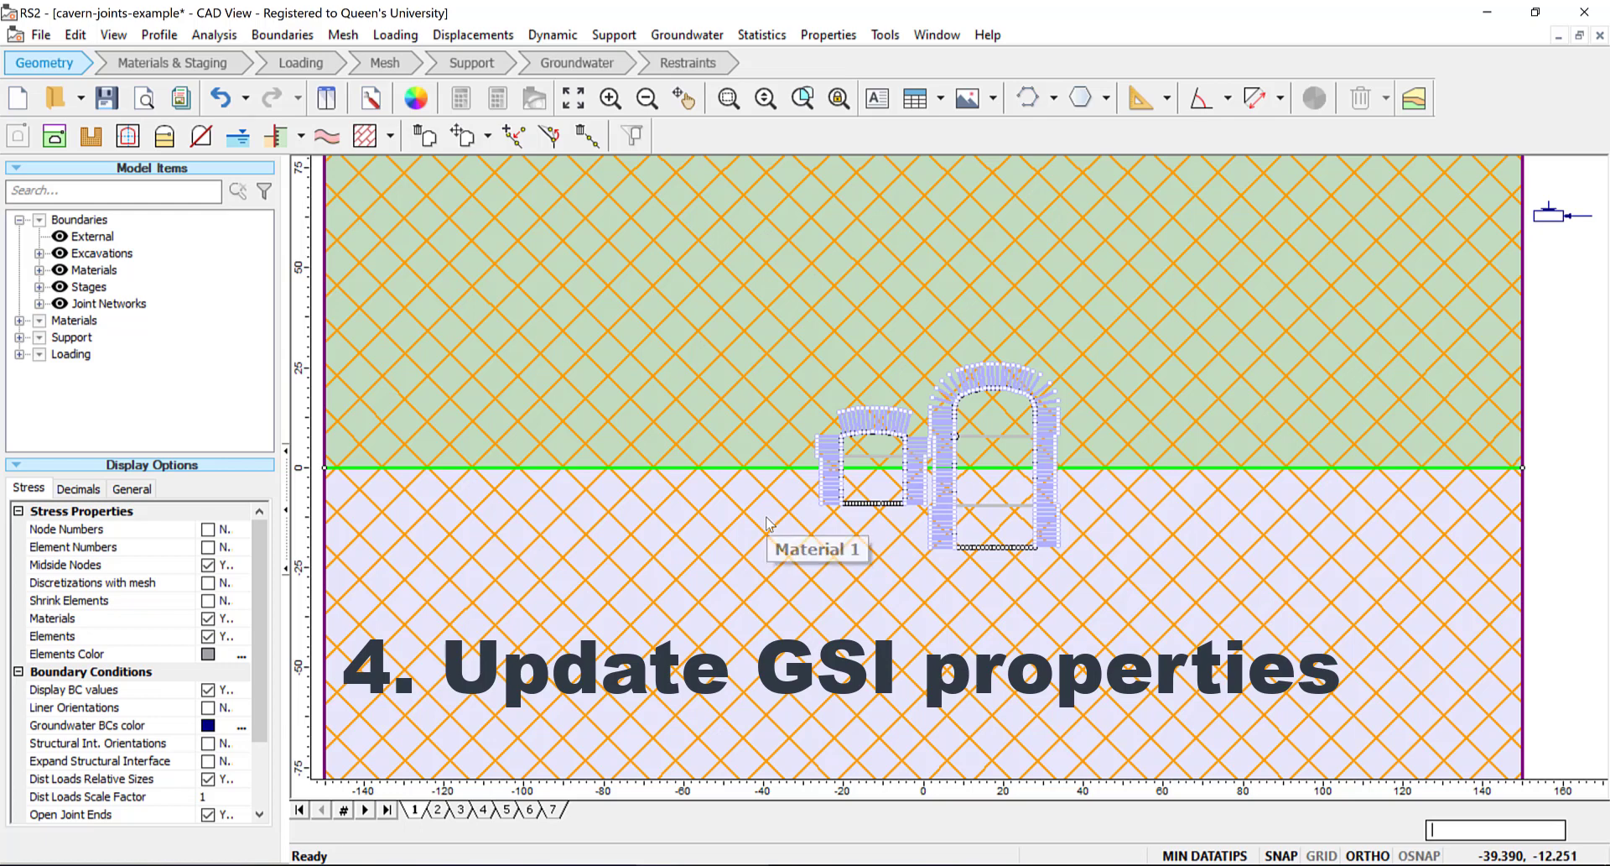
# Step: Update Material 1's Generalized Hoek-Brown strength using a peak Geological Strength Index of 75 and a residual one of 65
pyautogui.click(829, 37)
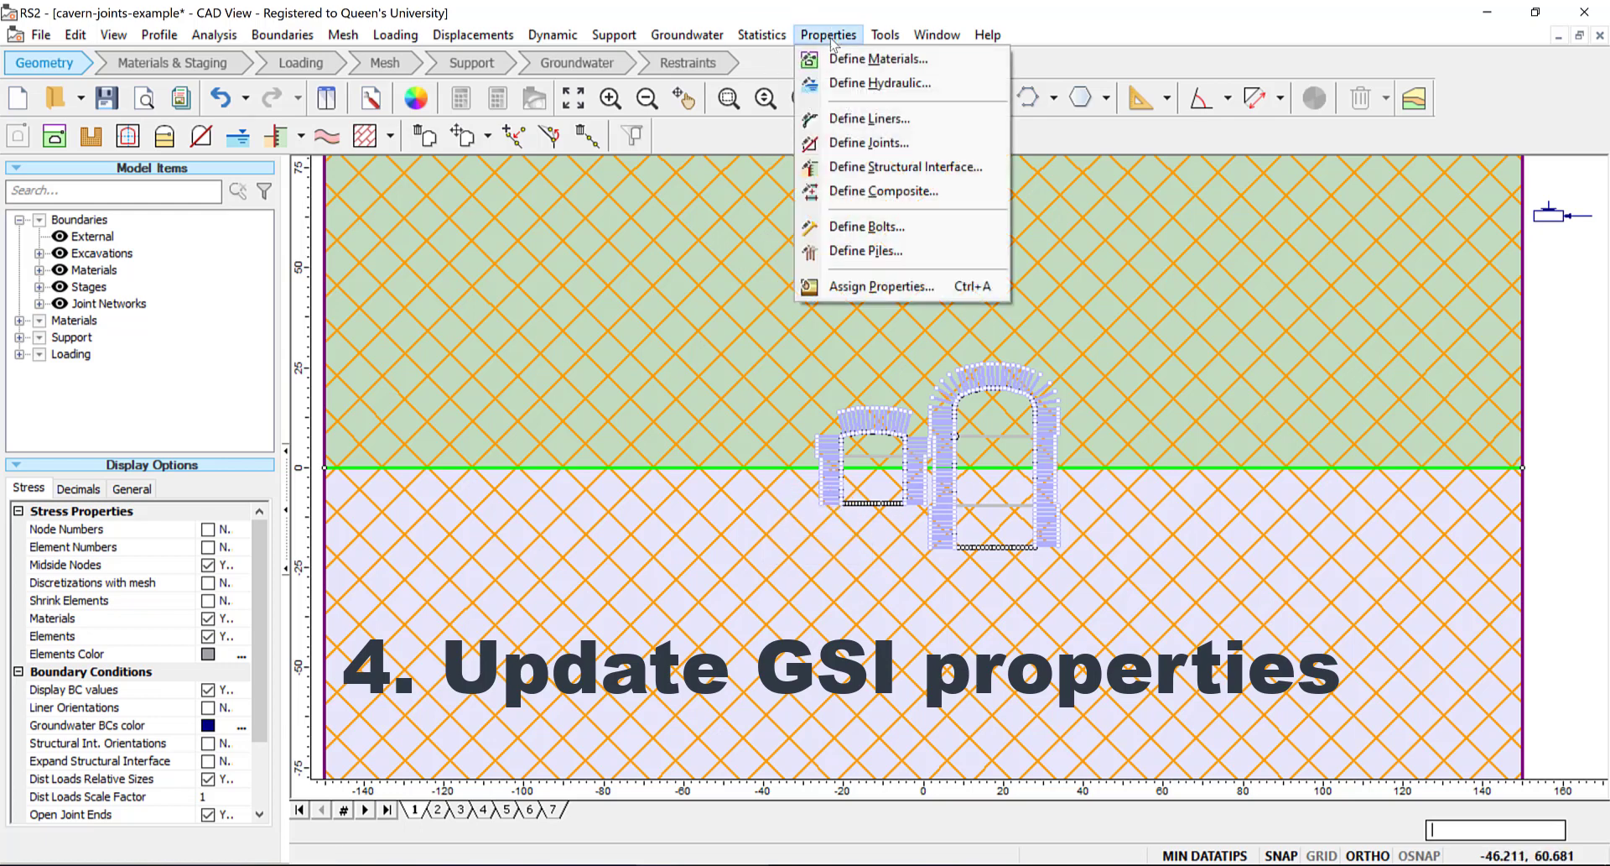
pyautogui.click(878, 58)
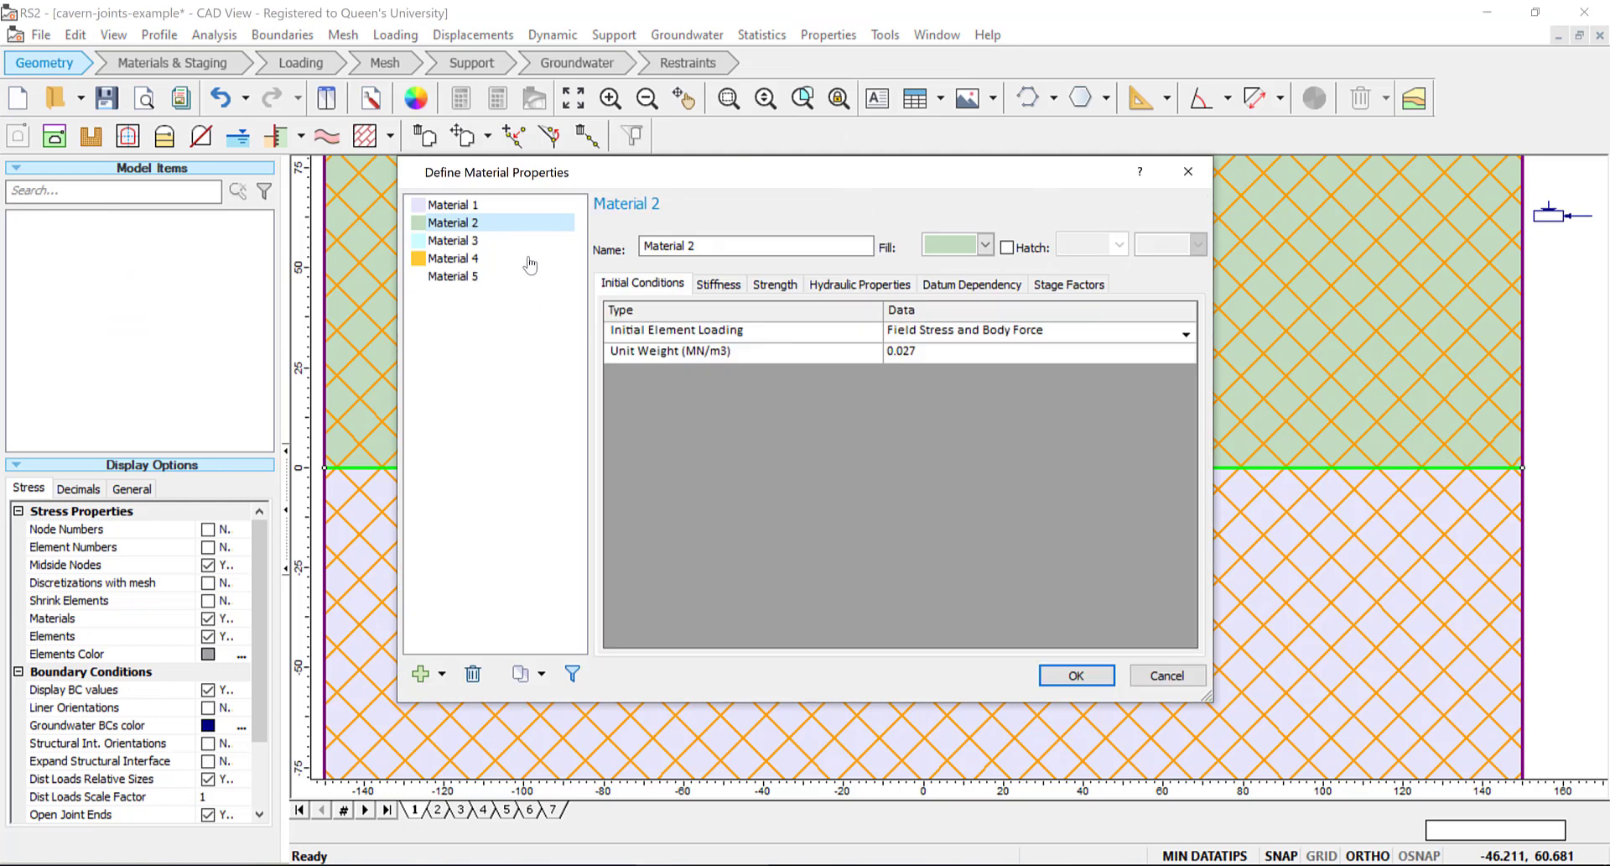
pyautogui.click(509, 206)
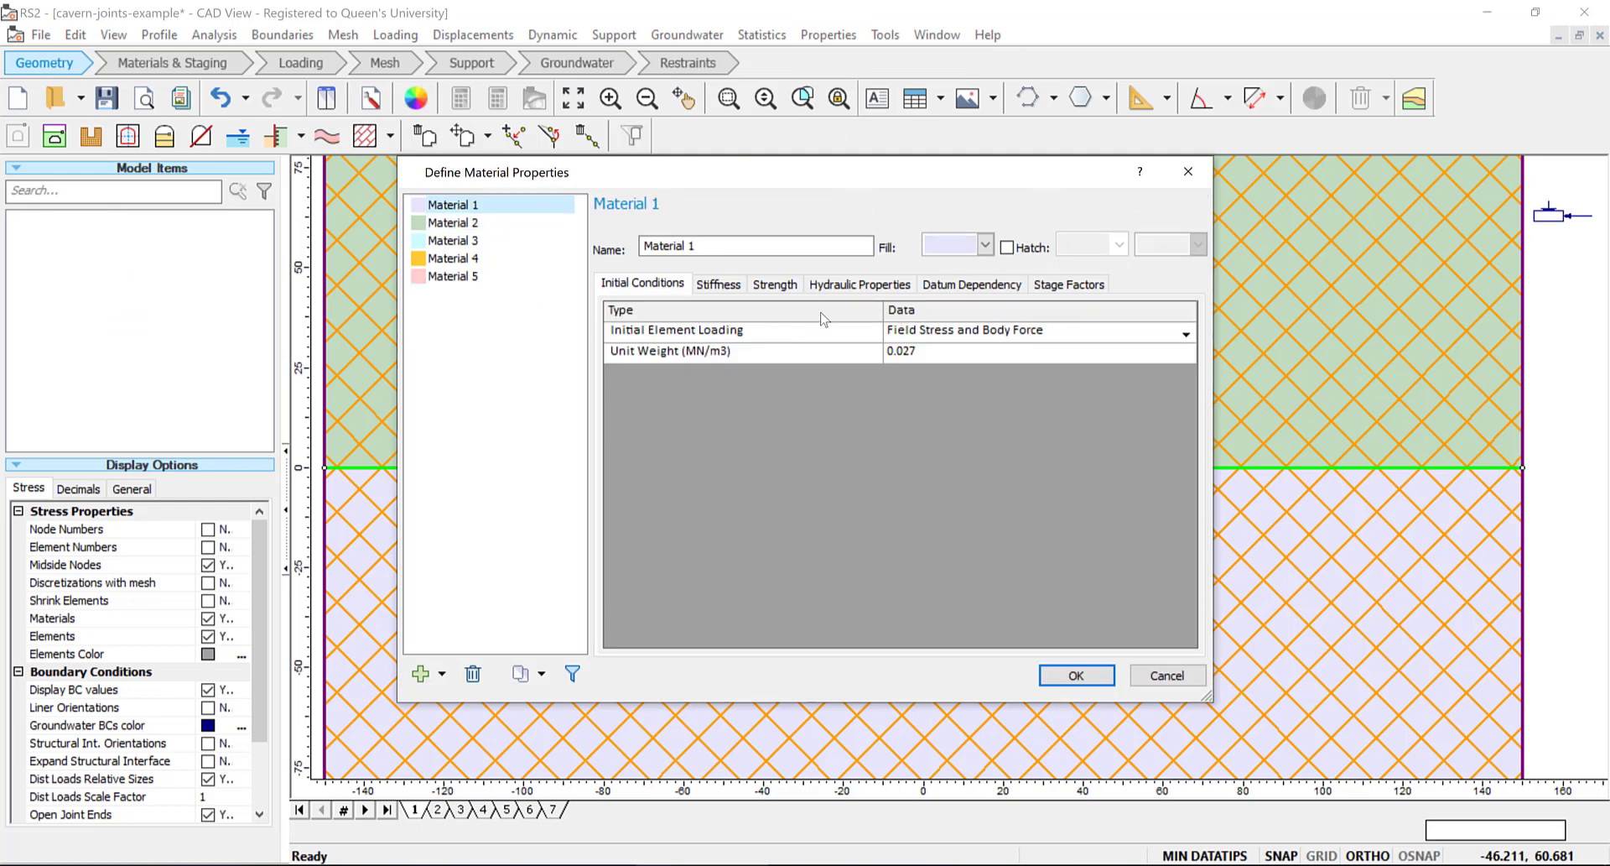
pyautogui.click(777, 284)
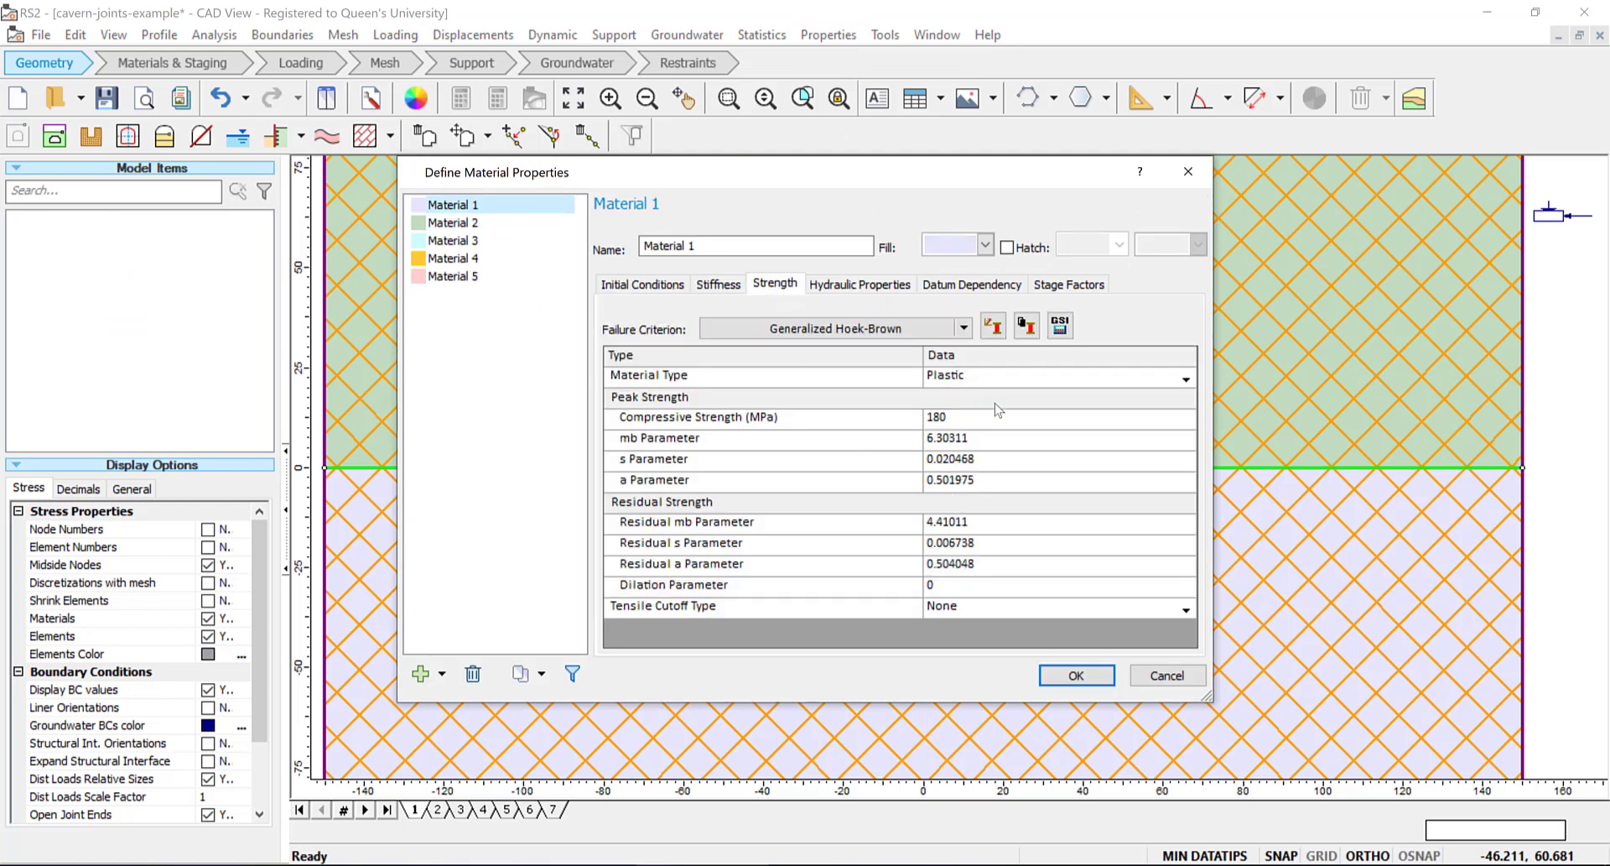
pyautogui.click(1060, 325)
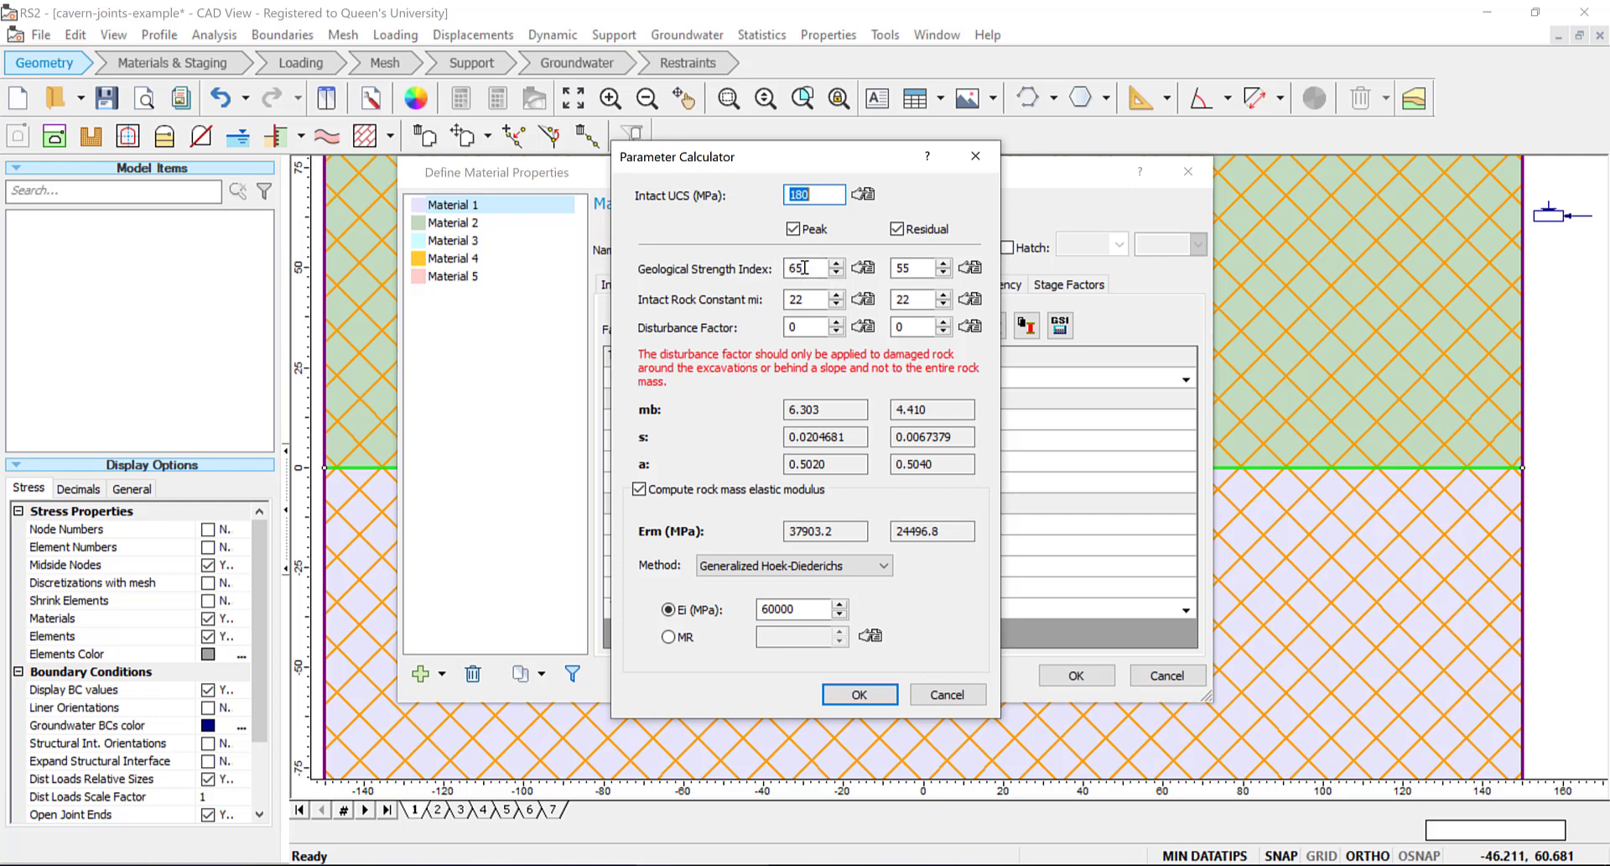
pyautogui.moveTo(809, 268); pyautogui.dragTo(780, 265)
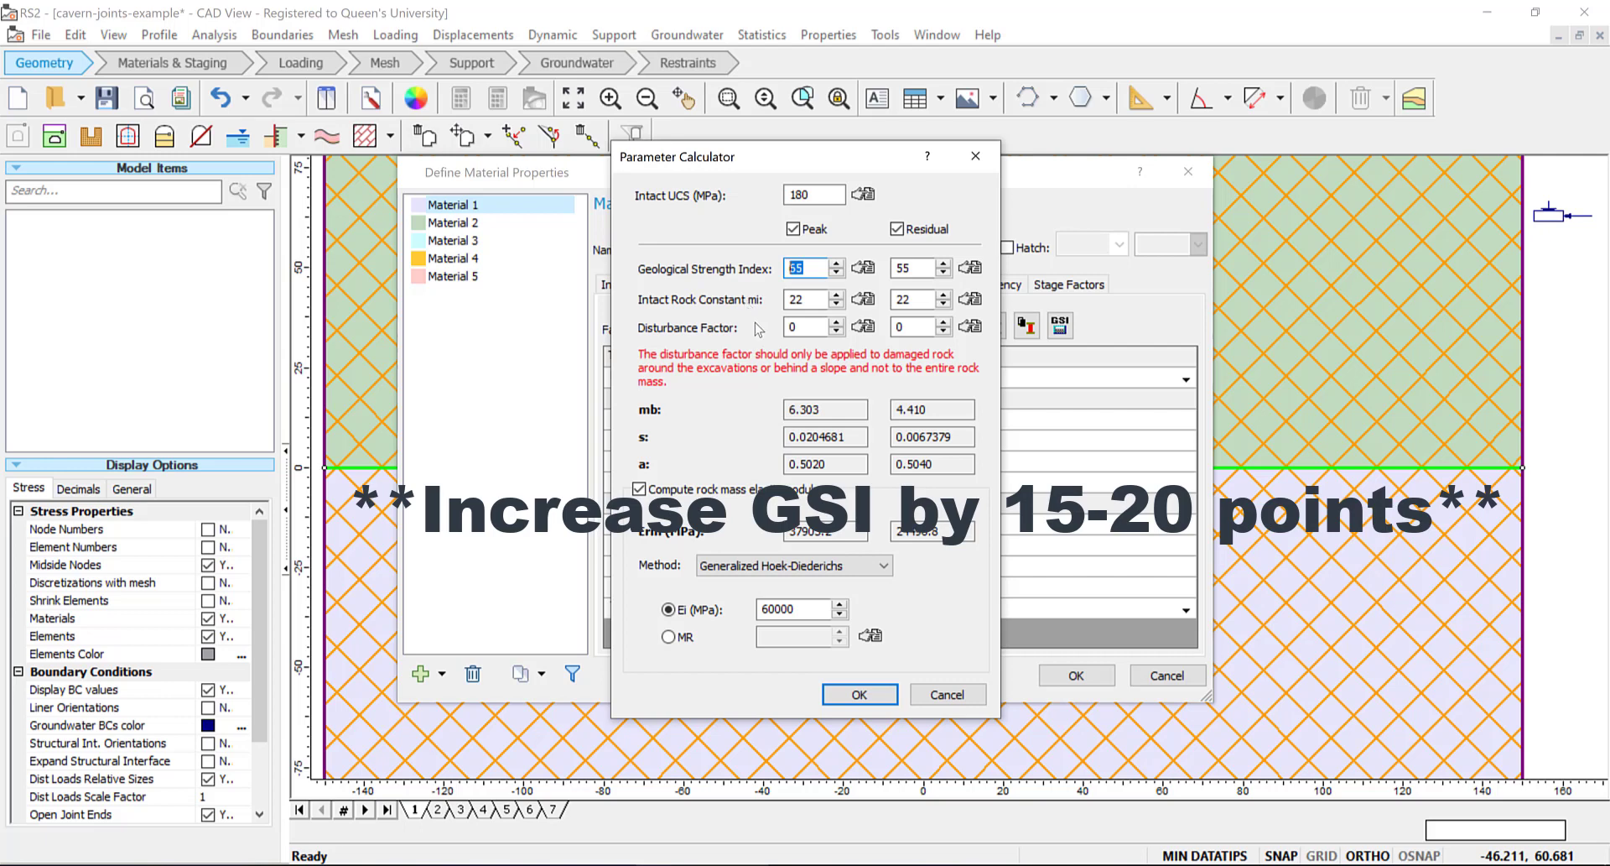
pyautogui.write('75')
pyautogui.doubleClick(905, 268)
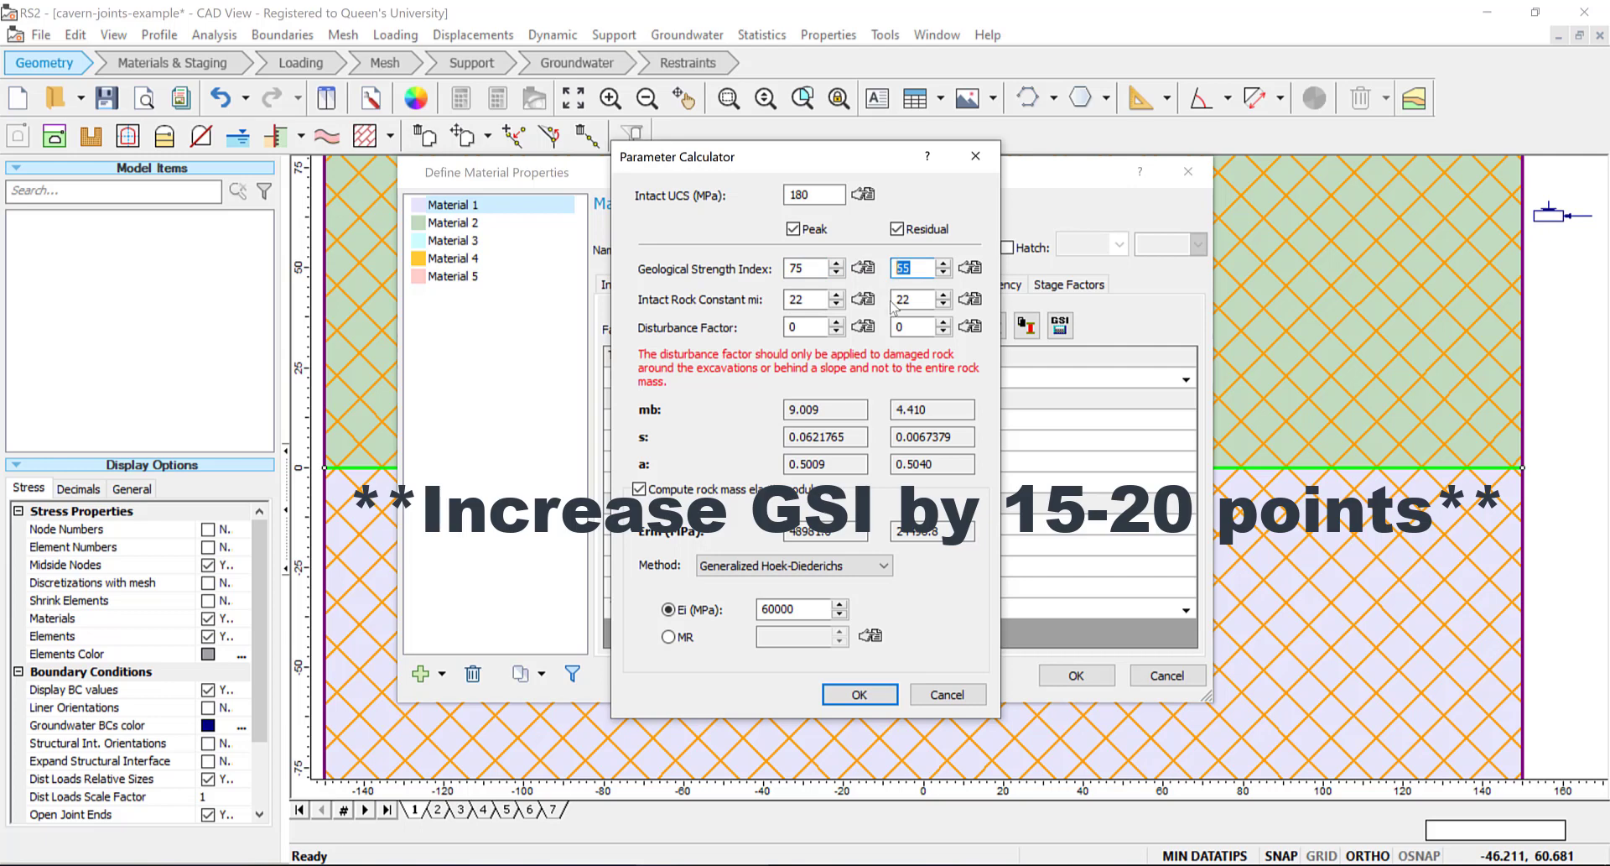
pyautogui.write('65')
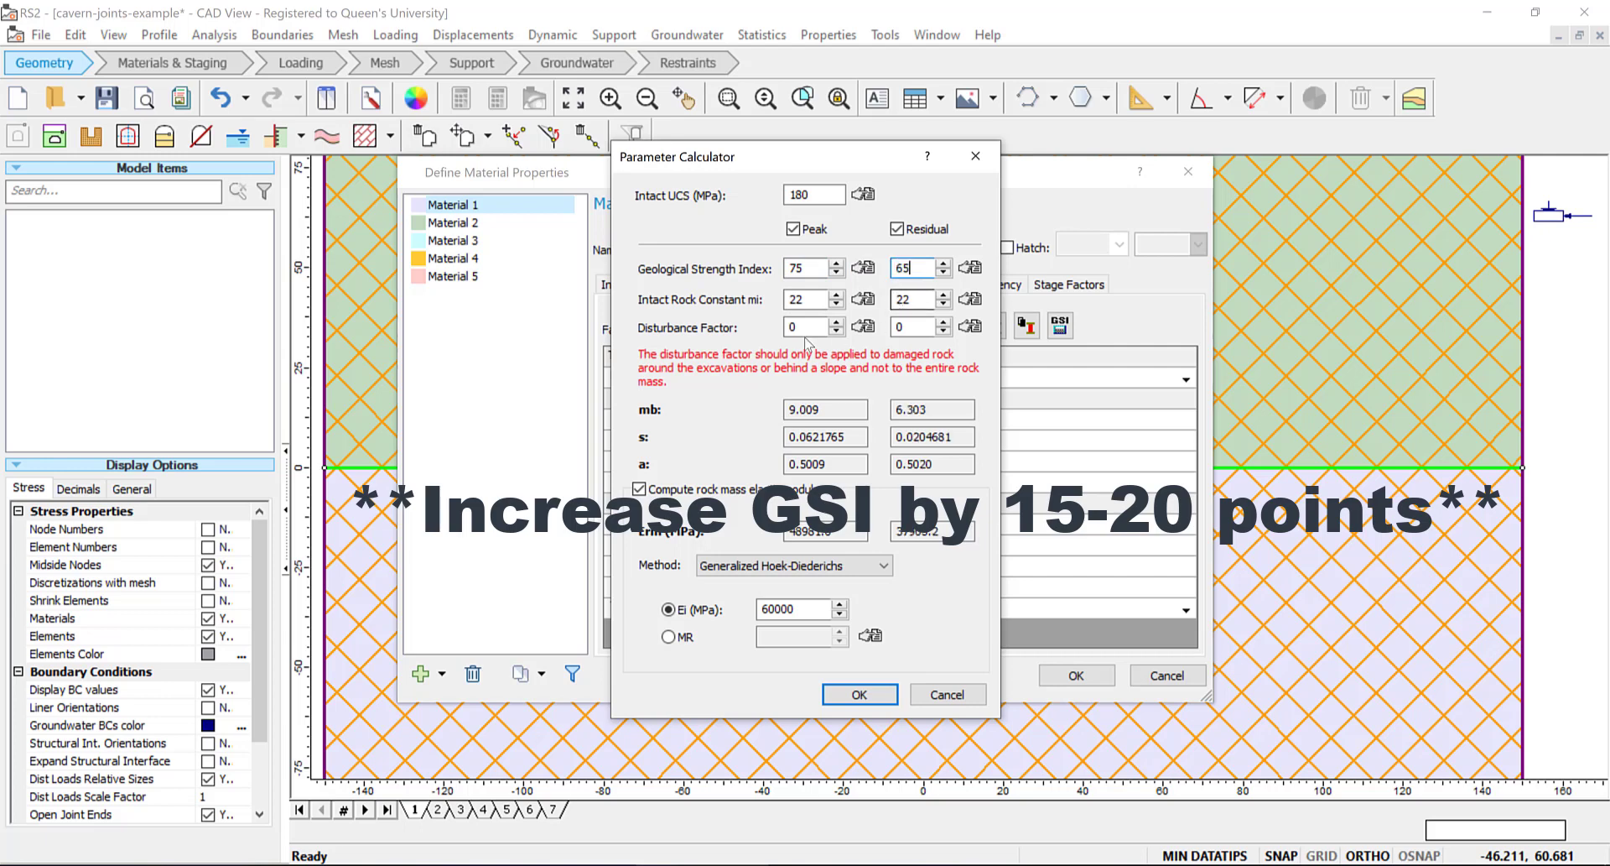
pyautogui.click(842, 698)
# Step: Set Material 2's Geological Strength Index to 75 peak and 65 residual, apply the material properties and save the model
pyautogui.click(477, 223)
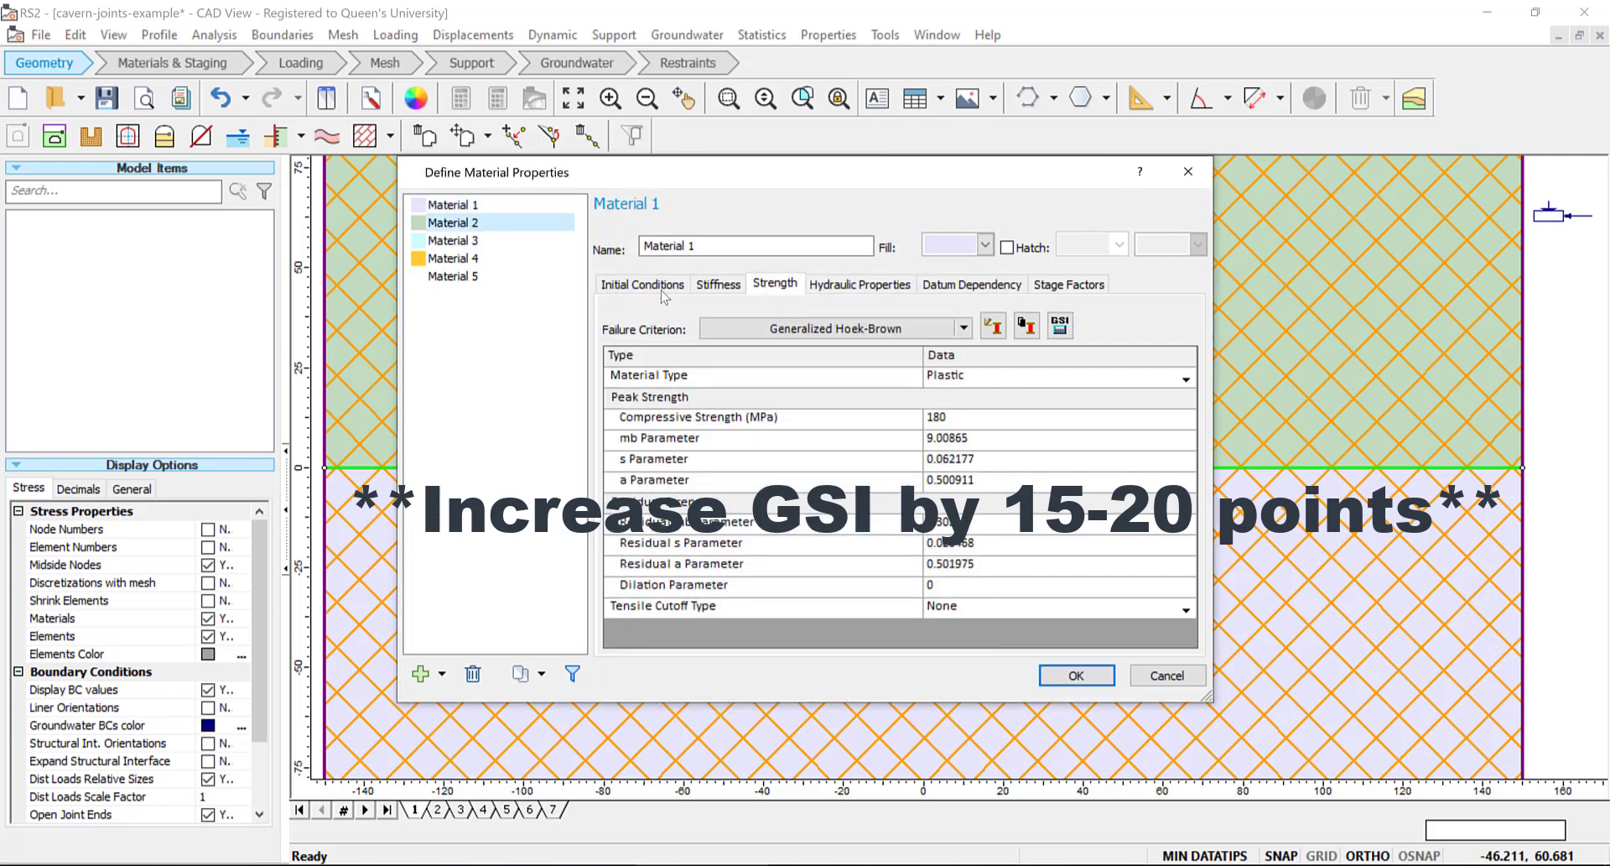
pyautogui.click(1060, 324)
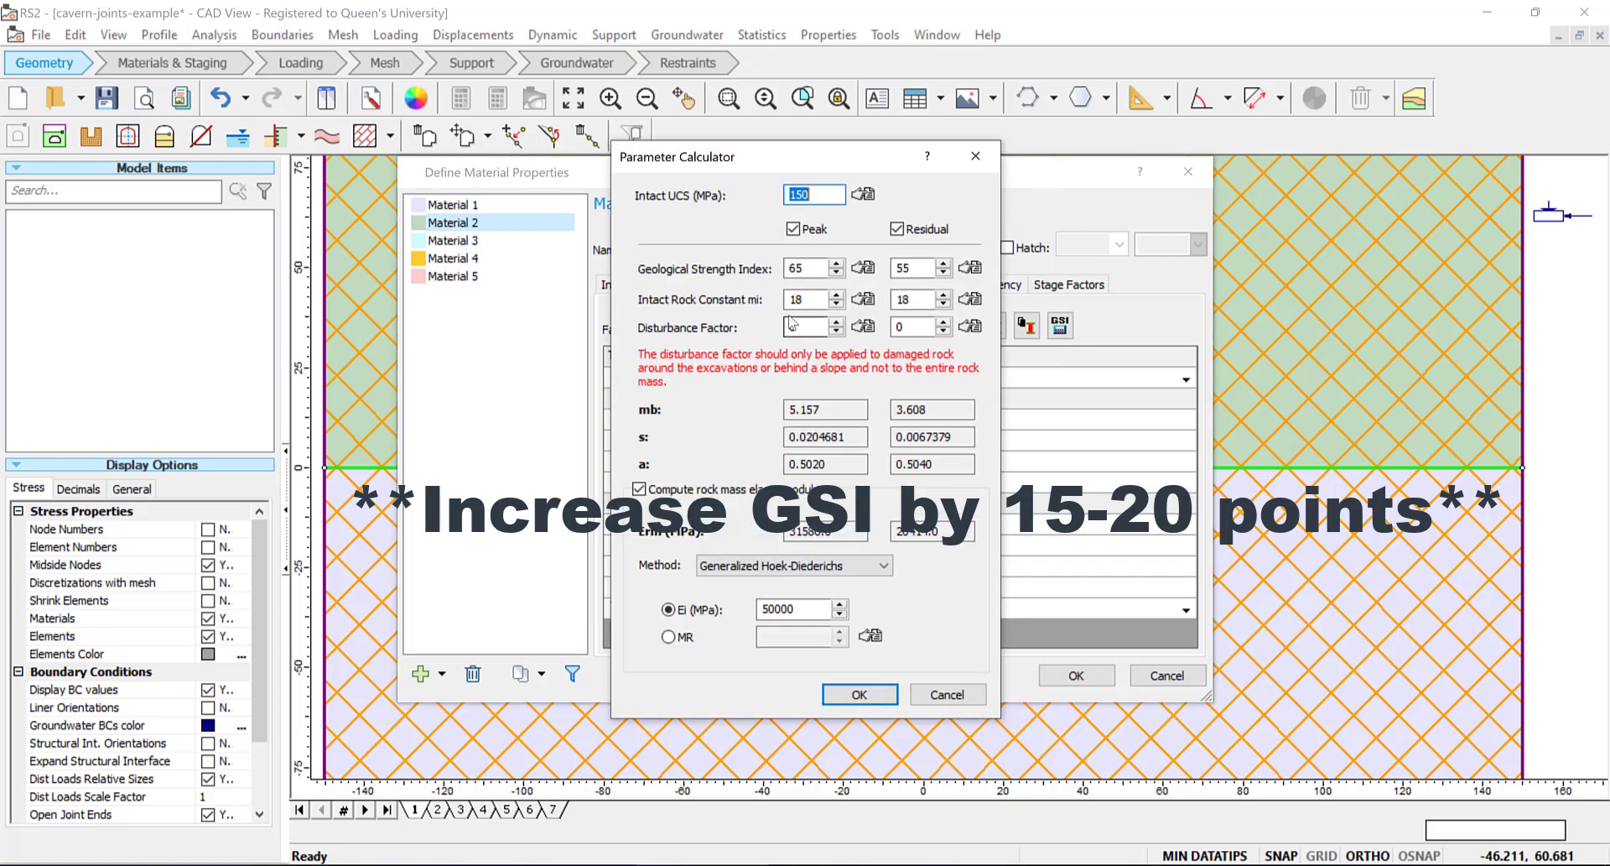
pyautogui.moveTo(815, 269); pyautogui.dragTo(779, 268)
pyautogui.write('75')
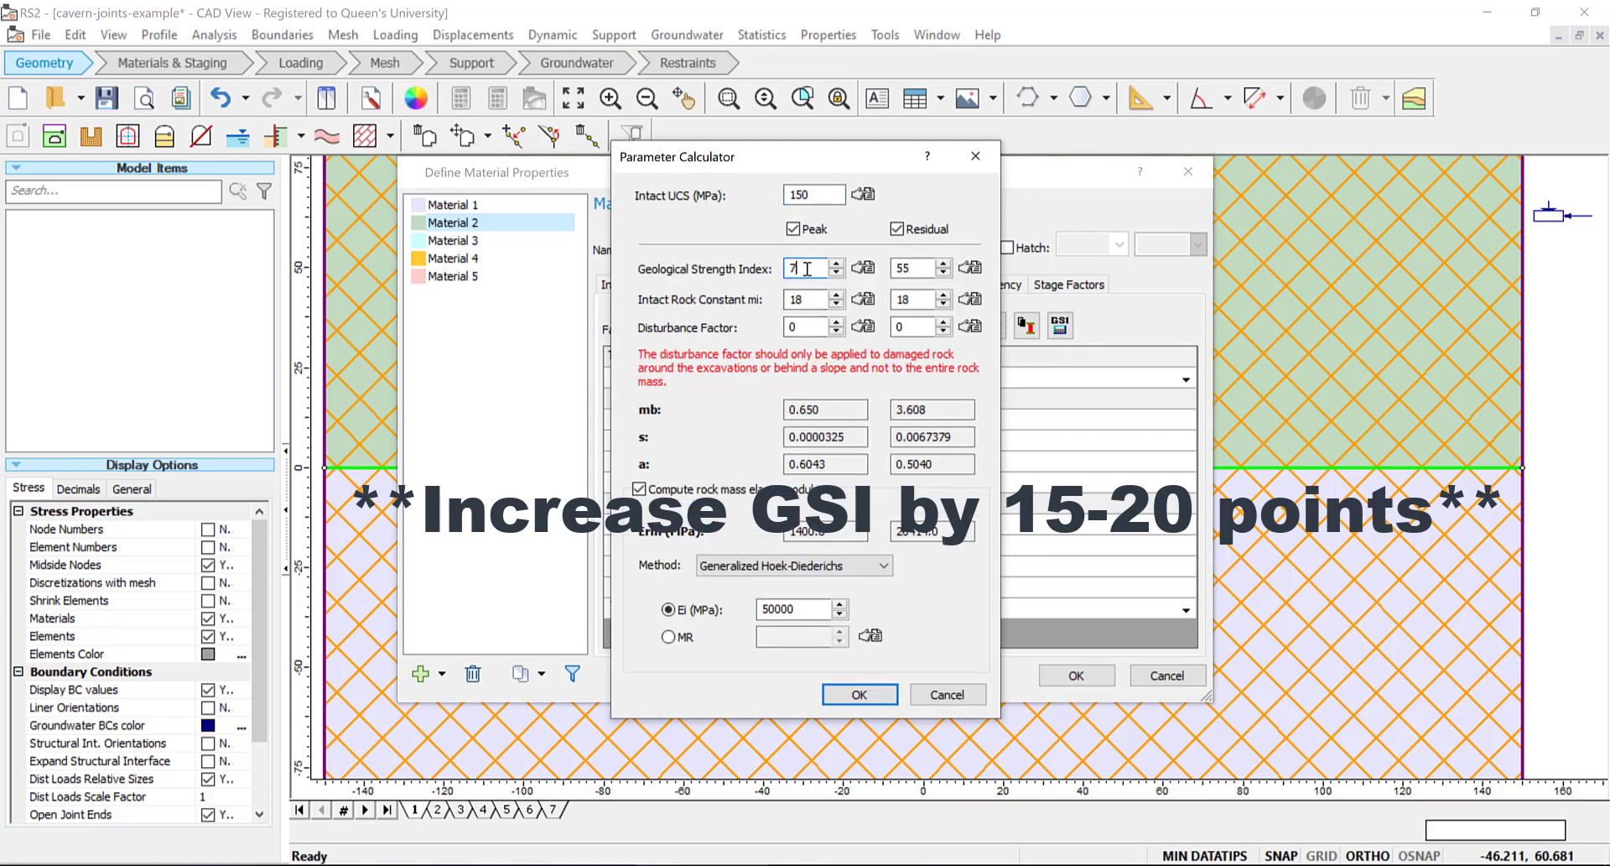
pyautogui.press('Tab')
pyautogui.write('65')
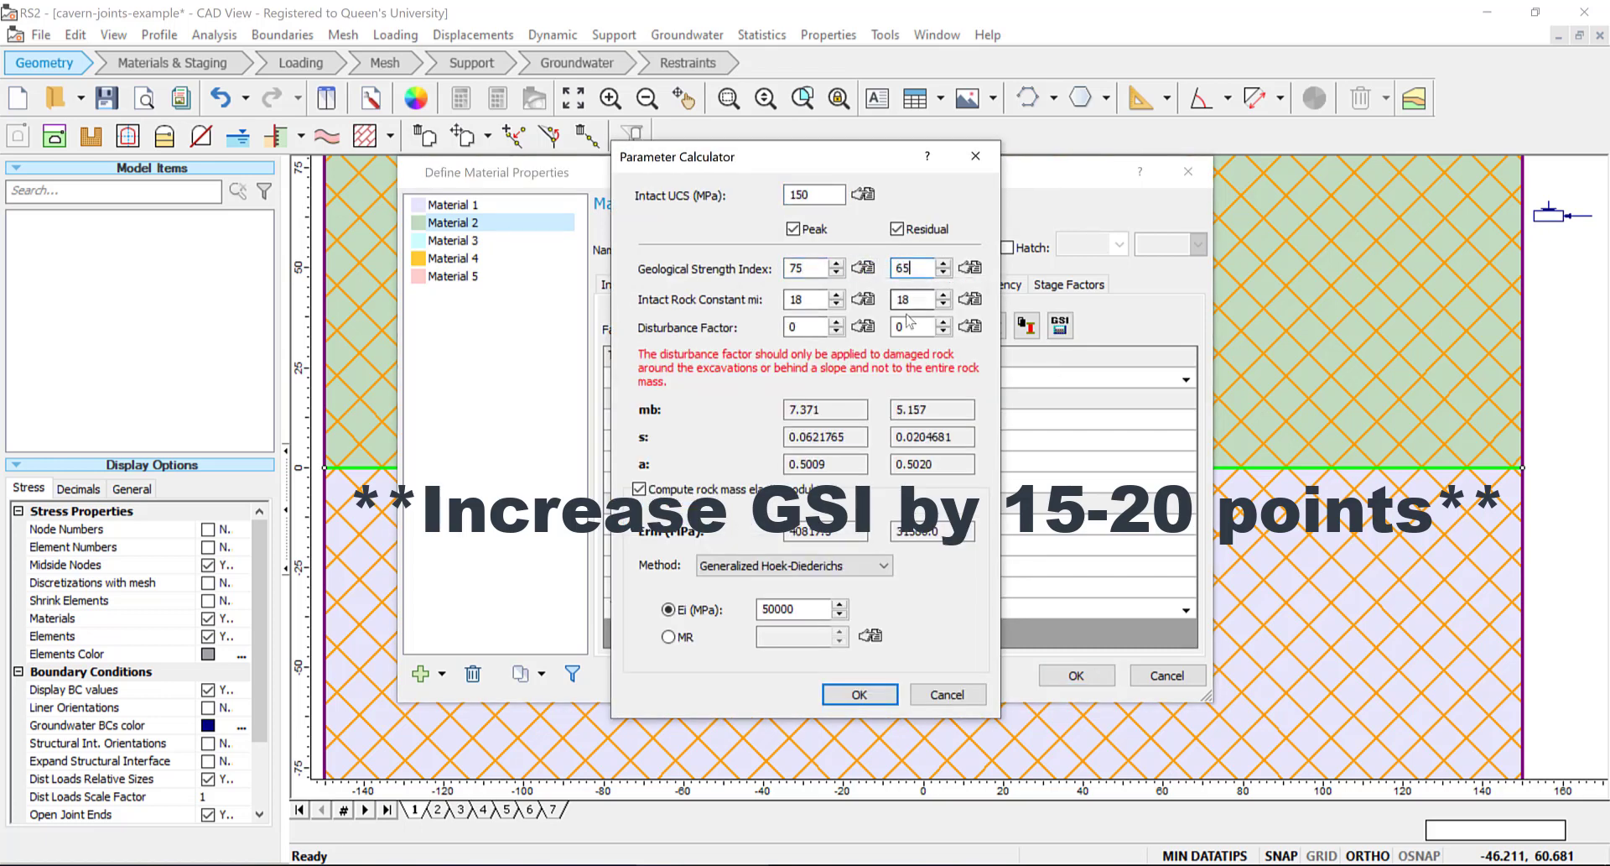
pyautogui.click(861, 695)
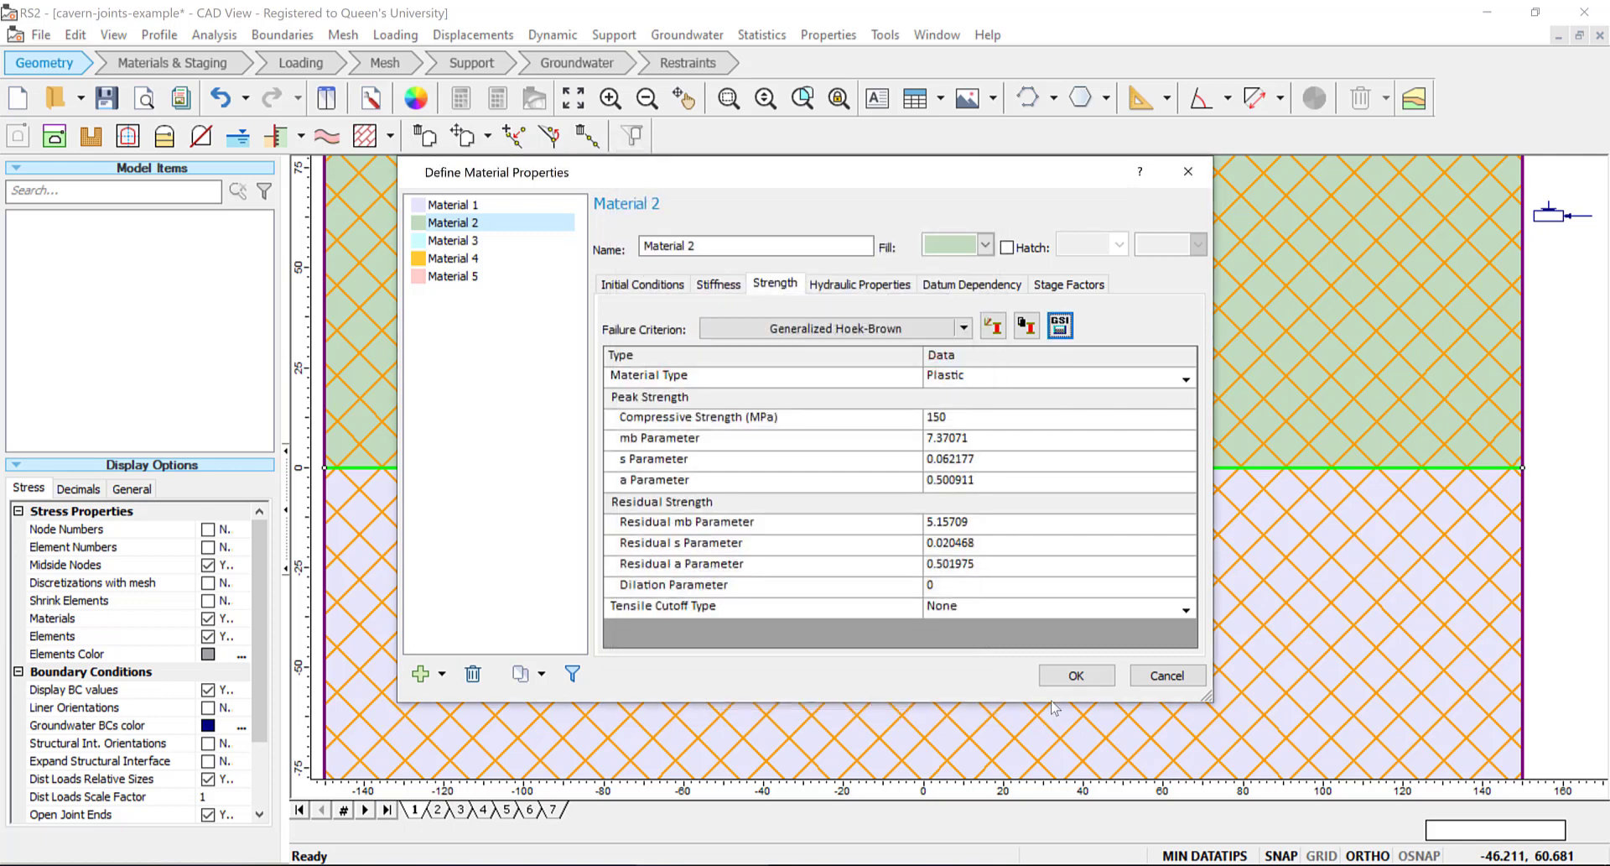
pyautogui.click(1075, 675)
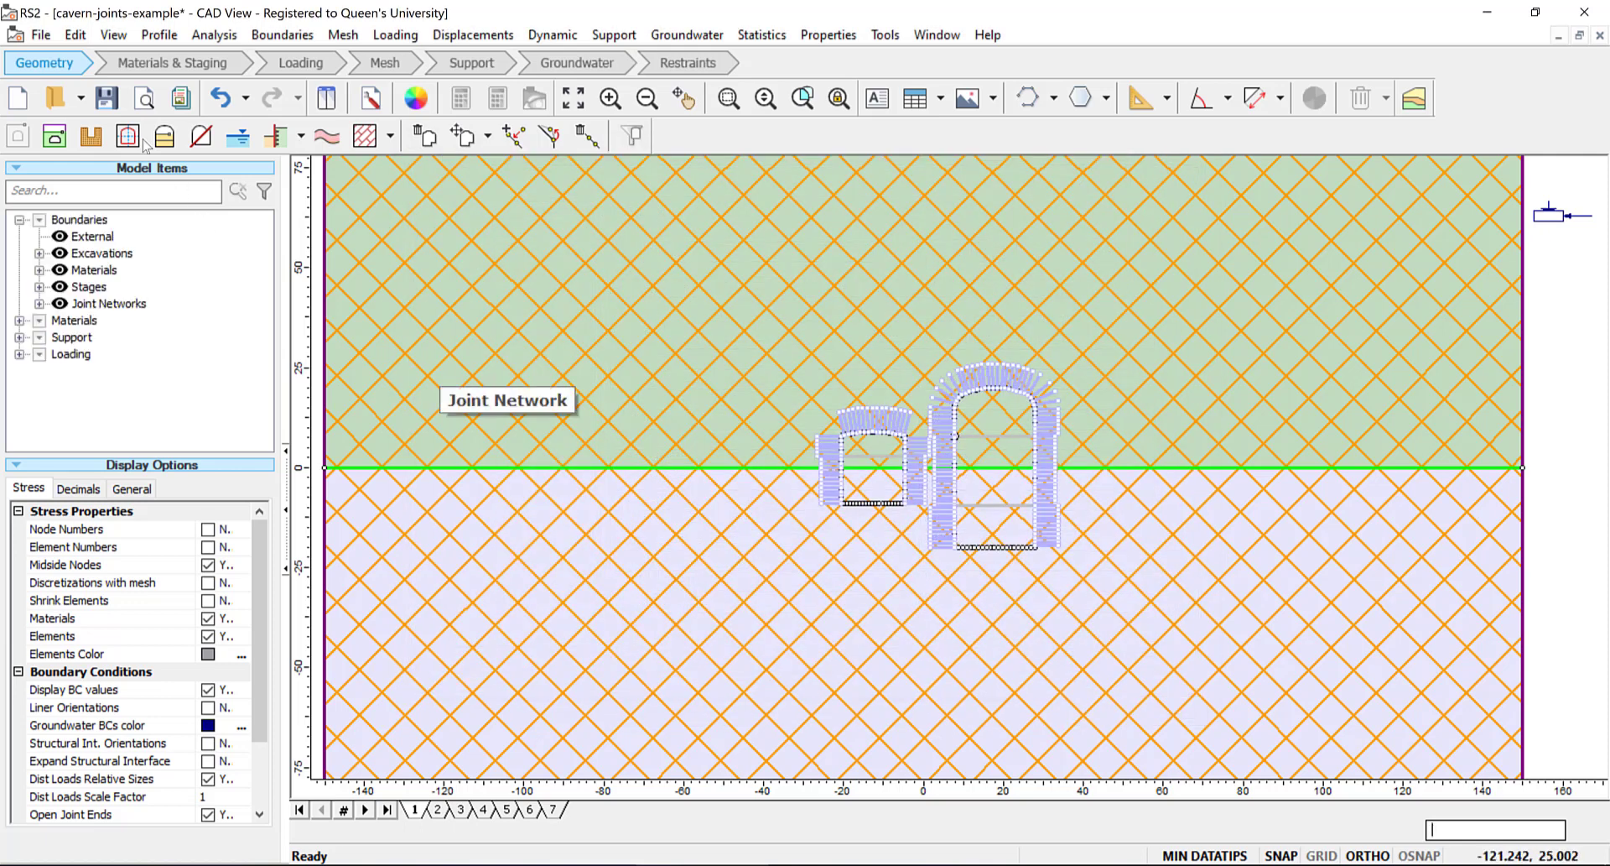
pyautogui.click(108, 99)
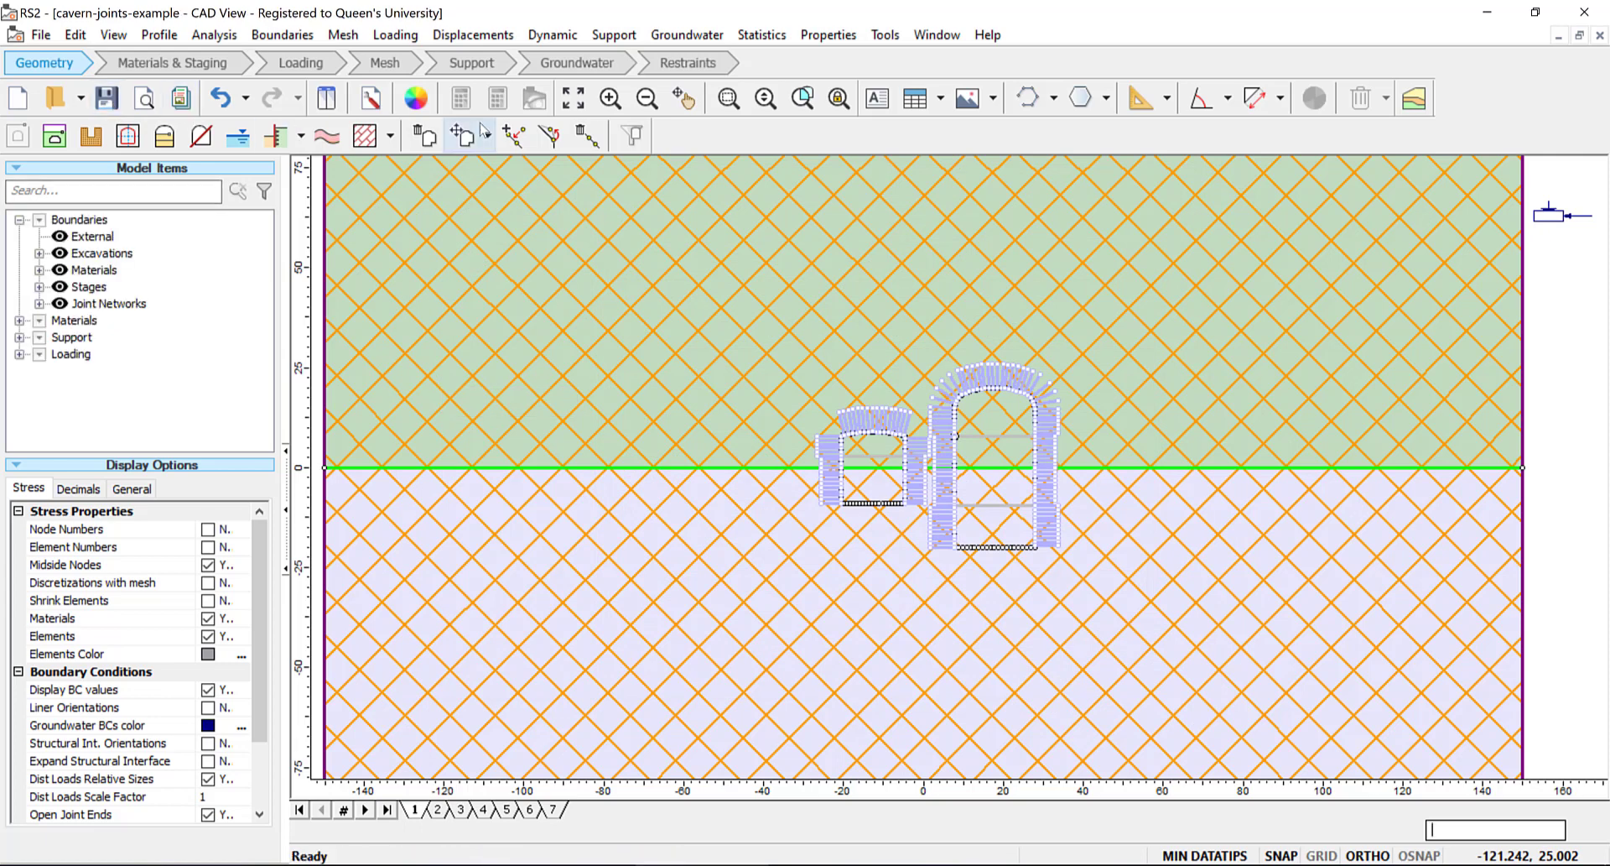
# Step: Clean the whole model's geometry with a maximum ratio of 2000, and discretize and mesh the model
pyautogui.click(345, 37)
pyautogui.click(369, 63)
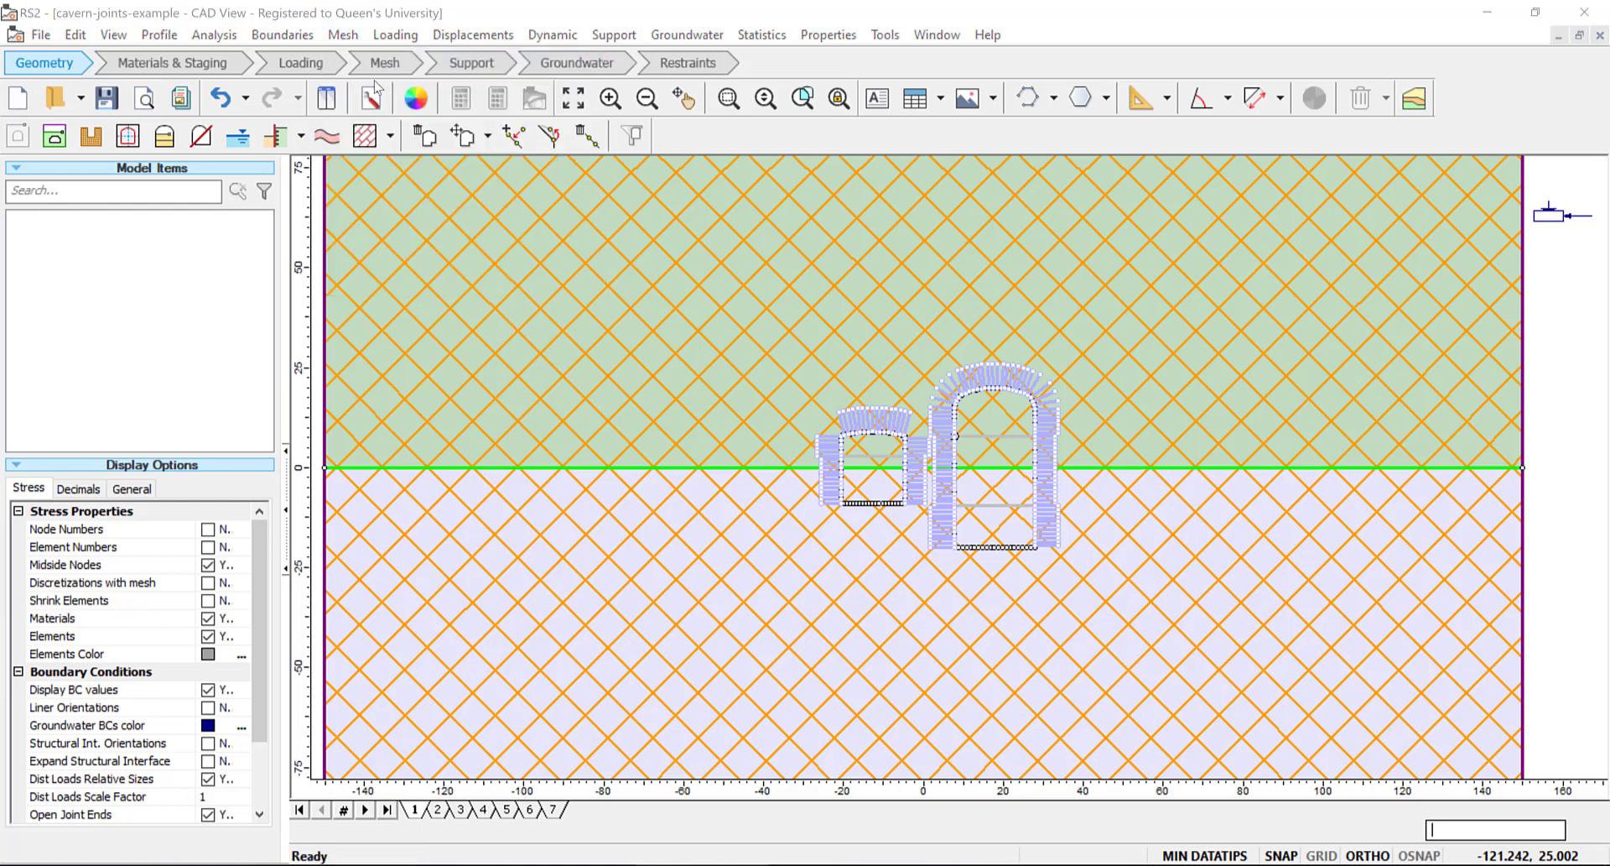
pyautogui.click(970, 262)
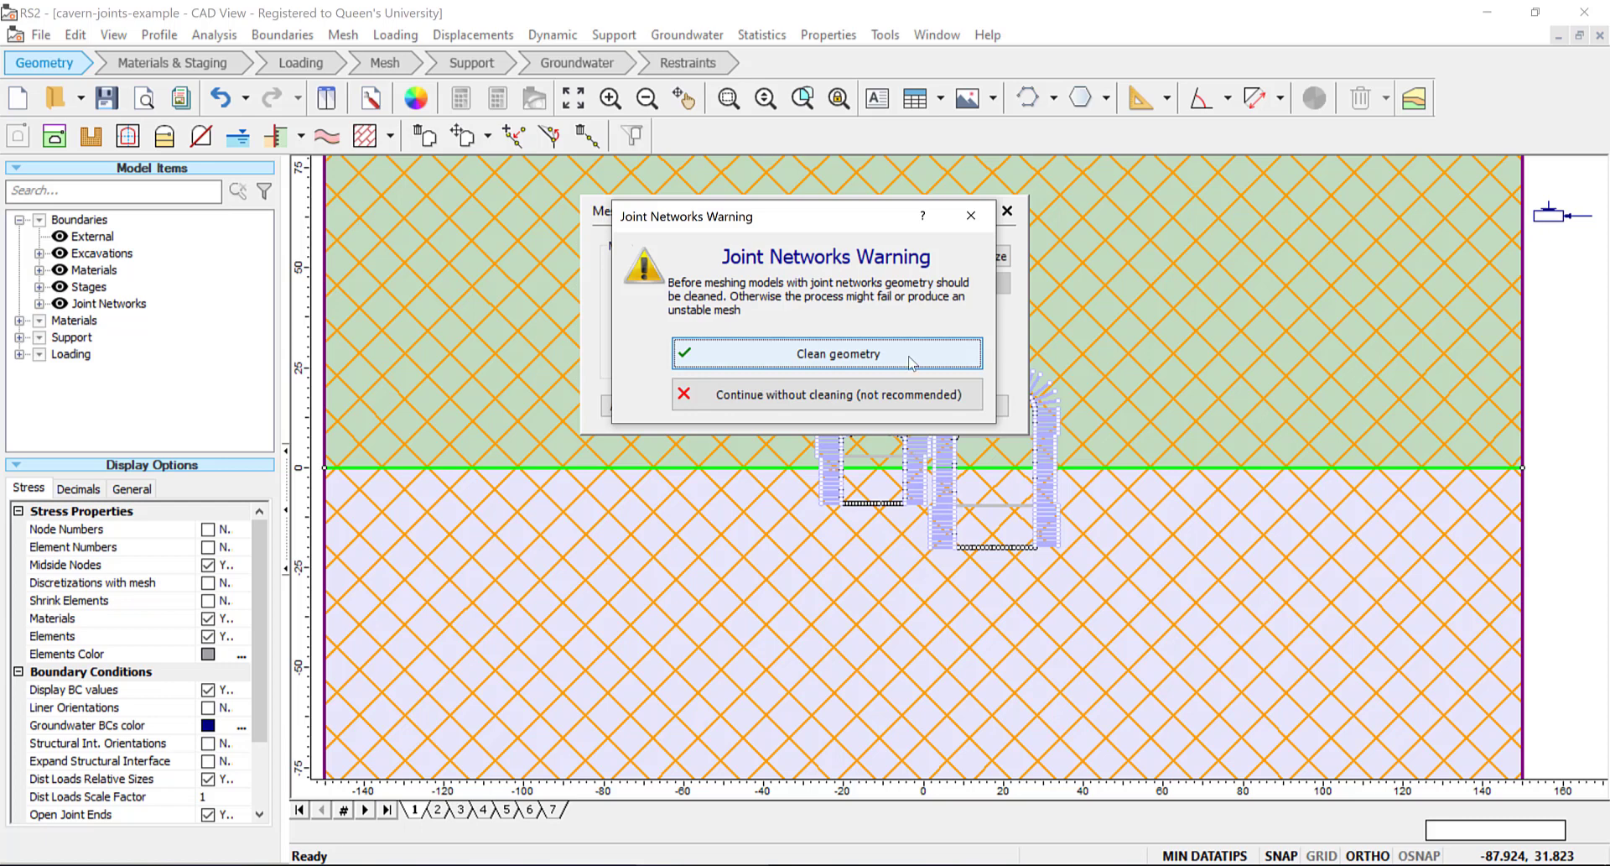
pyautogui.click(910, 362)
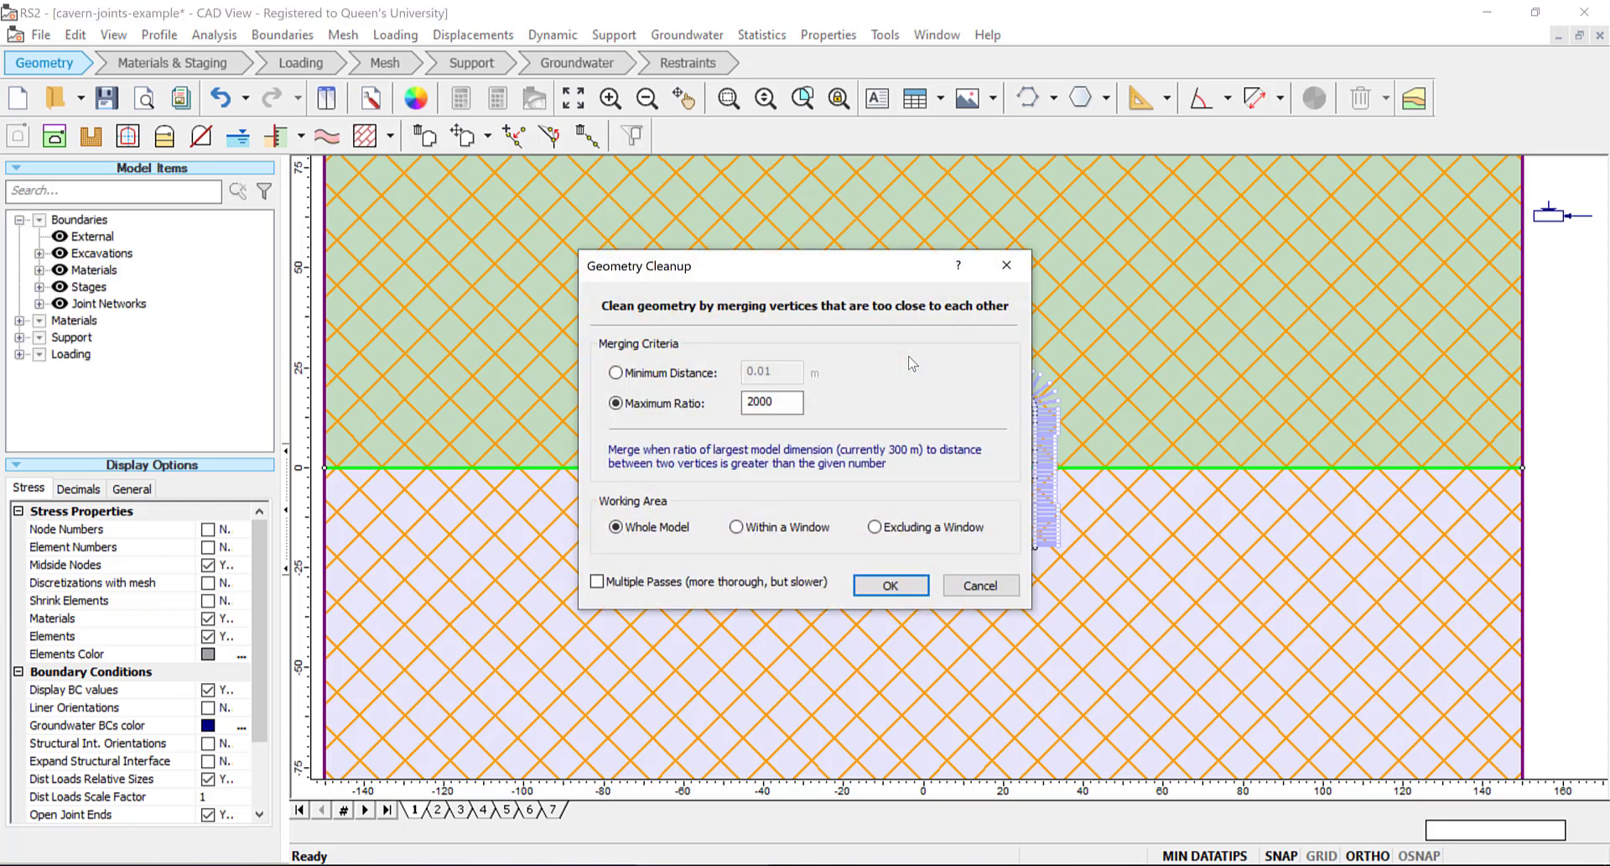
pyautogui.click(892, 588)
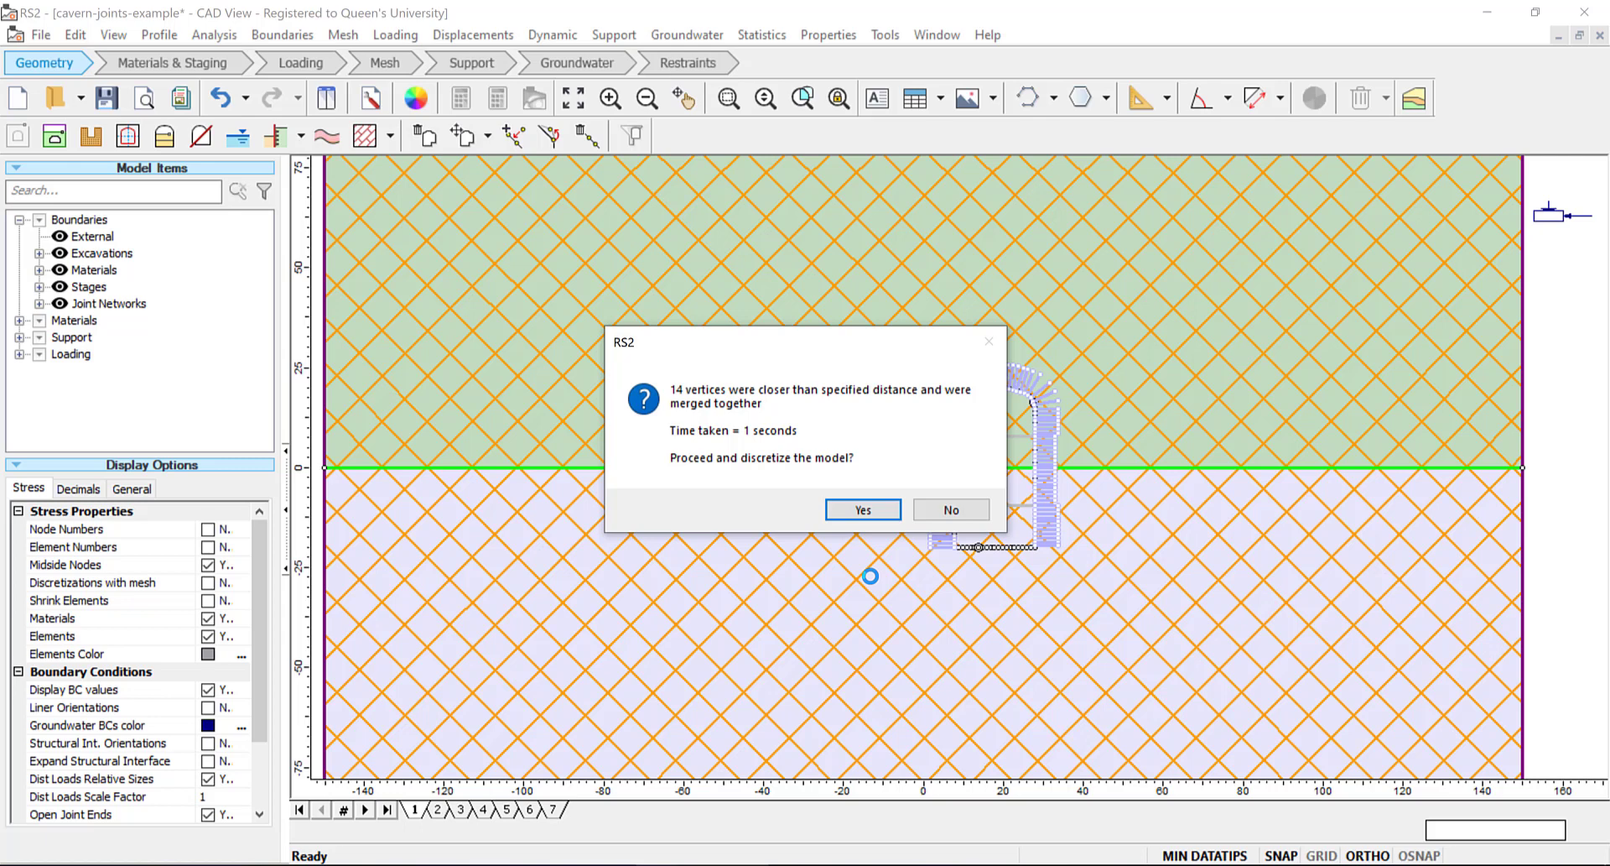
pyautogui.click(864, 511)
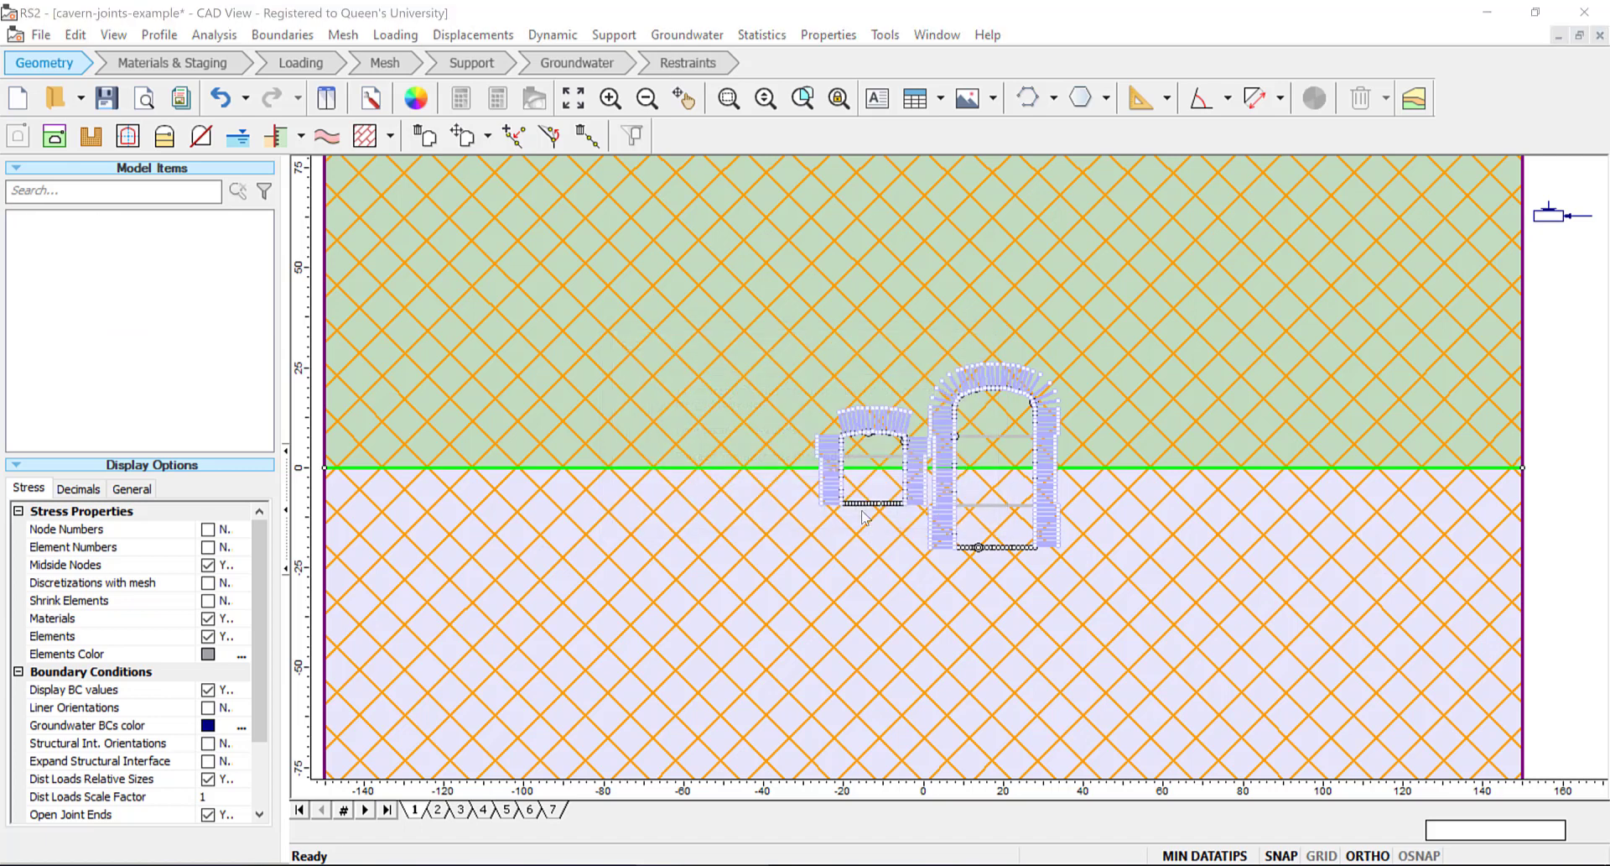
pyautogui.click(343, 34)
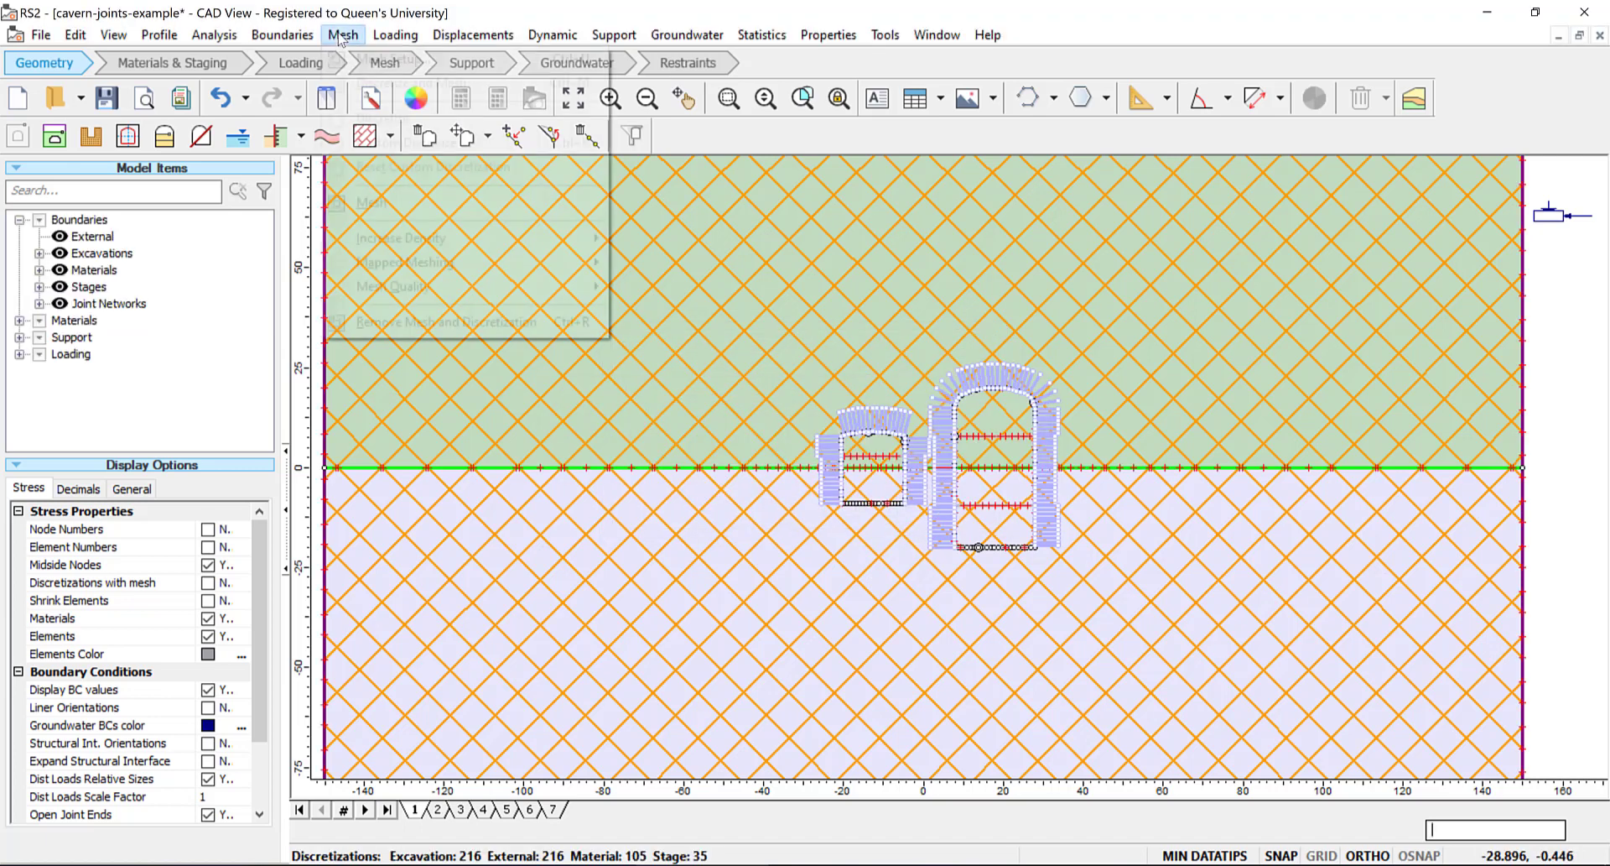
pyautogui.click(541, 212)
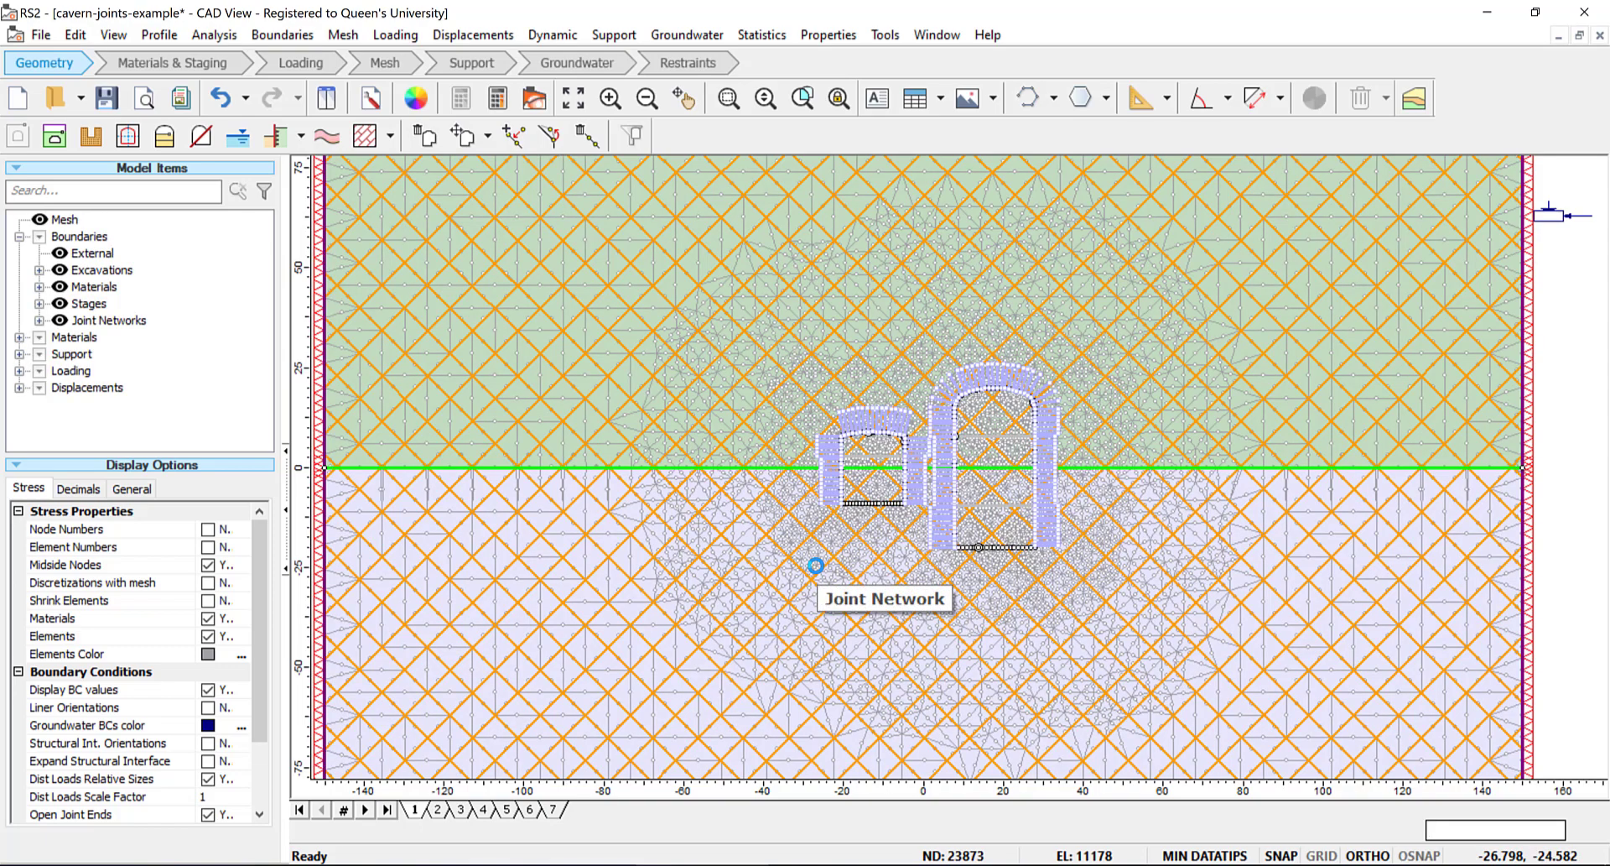
# Step: Restrain the top edge of the external boundary in Y
pyautogui.scroll(-1, 816, 567)
pyautogui.scroll(-1, 818, 570)
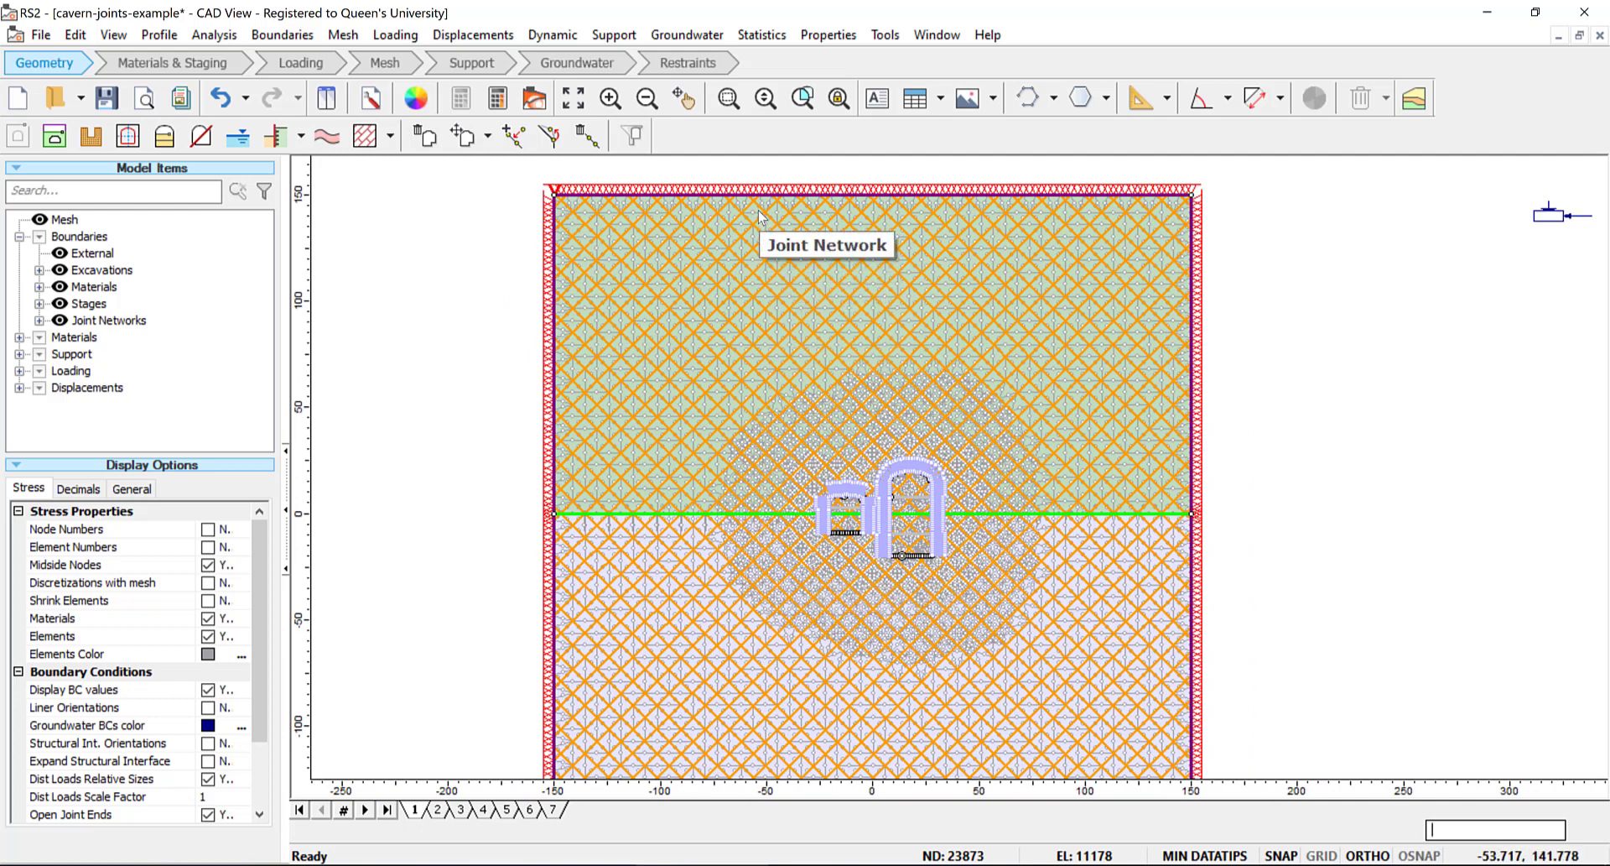
pyautogui.rightClick(767, 176)
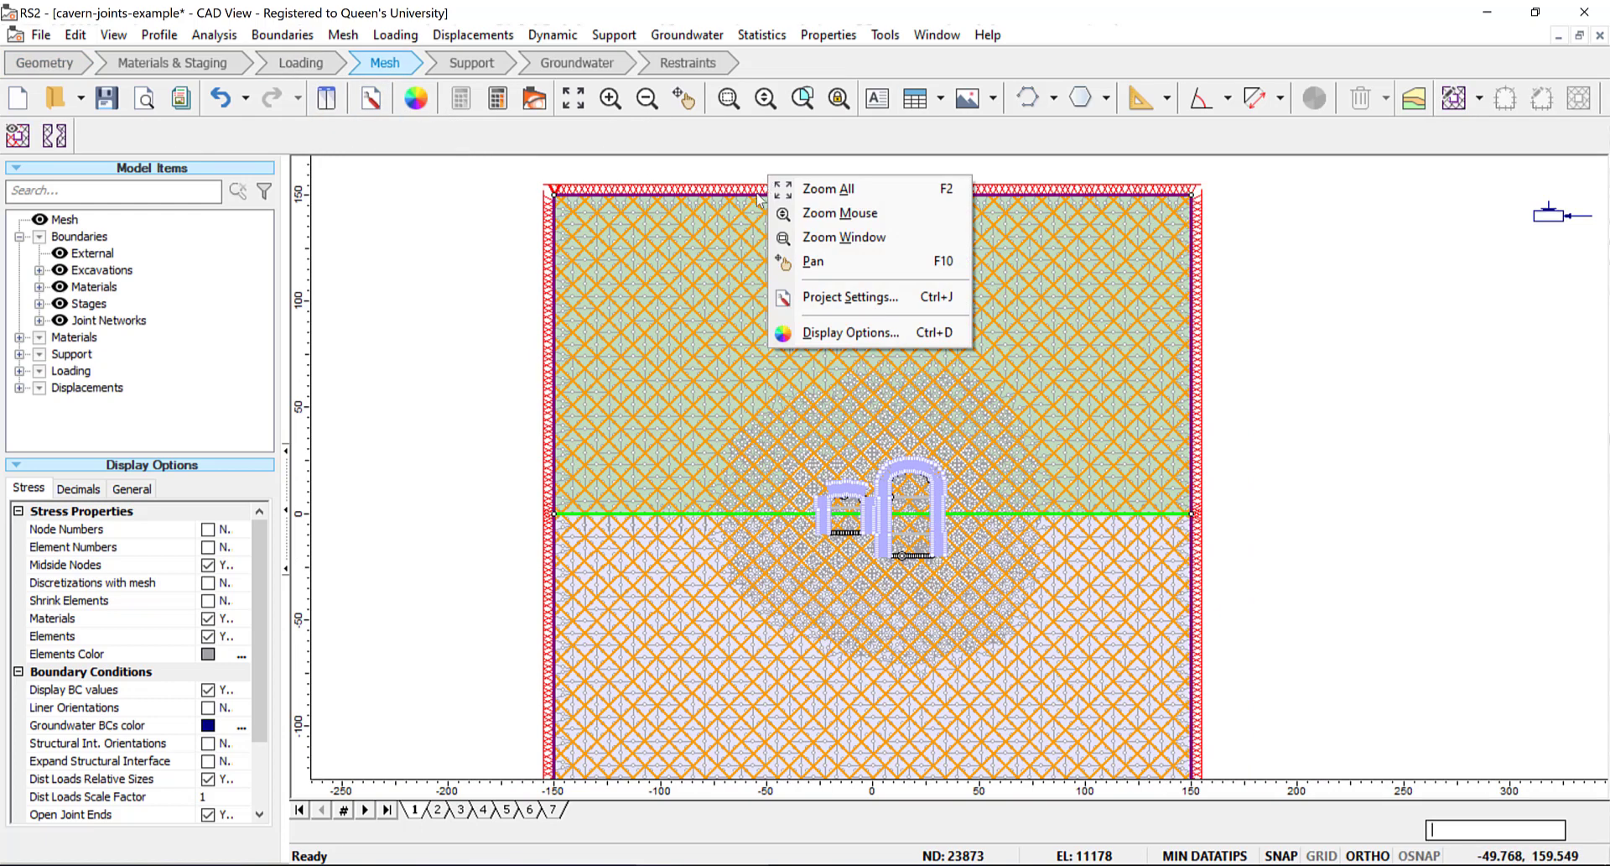
pyautogui.rightClick(756, 197)
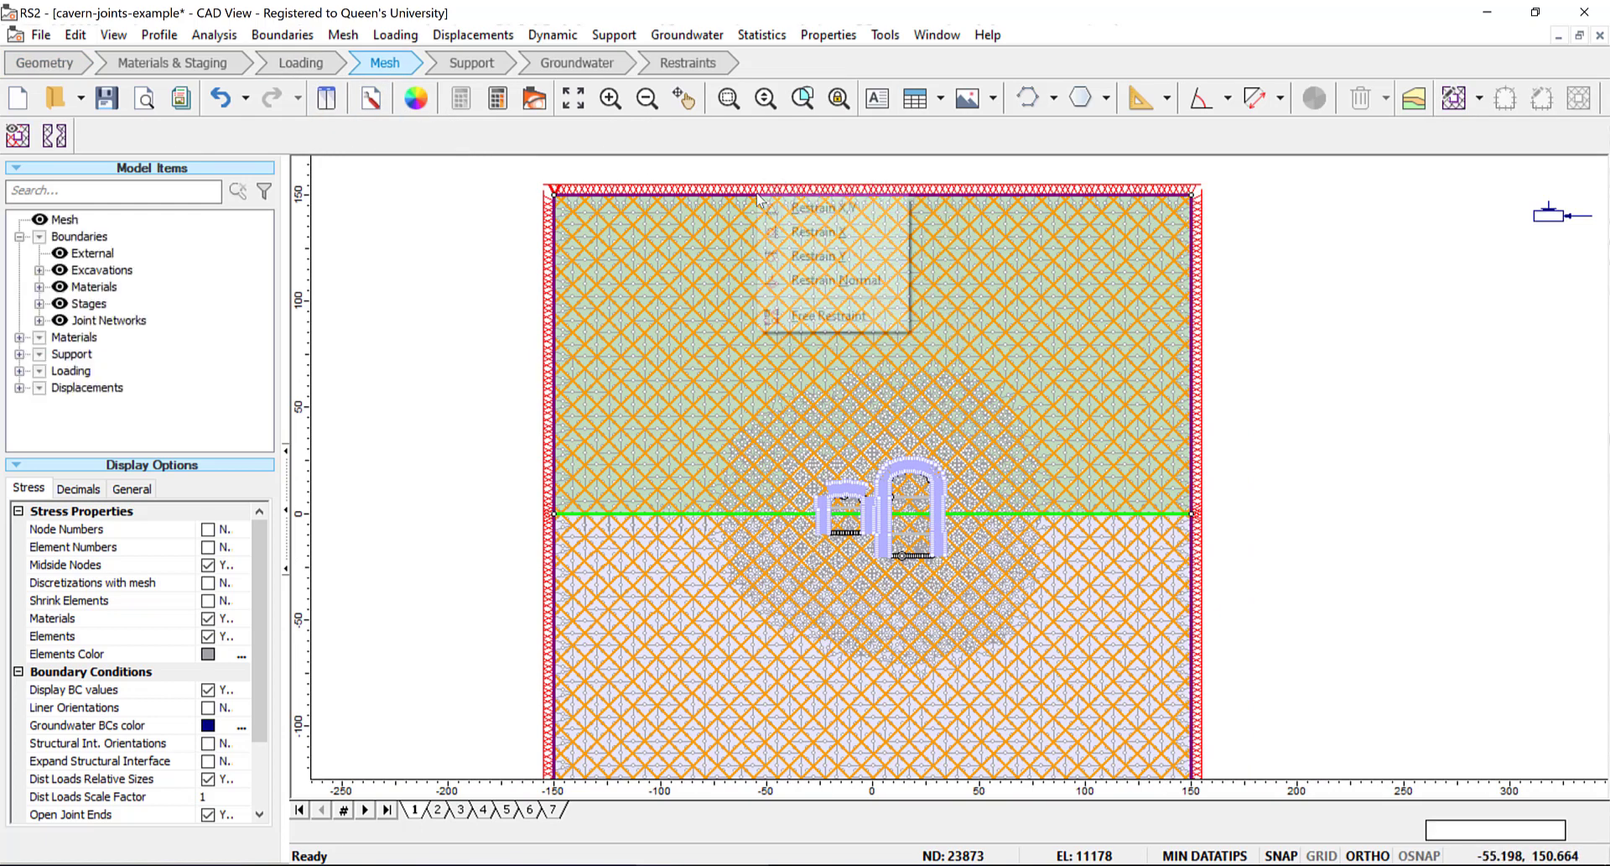
pyautogui.click(828, 256)
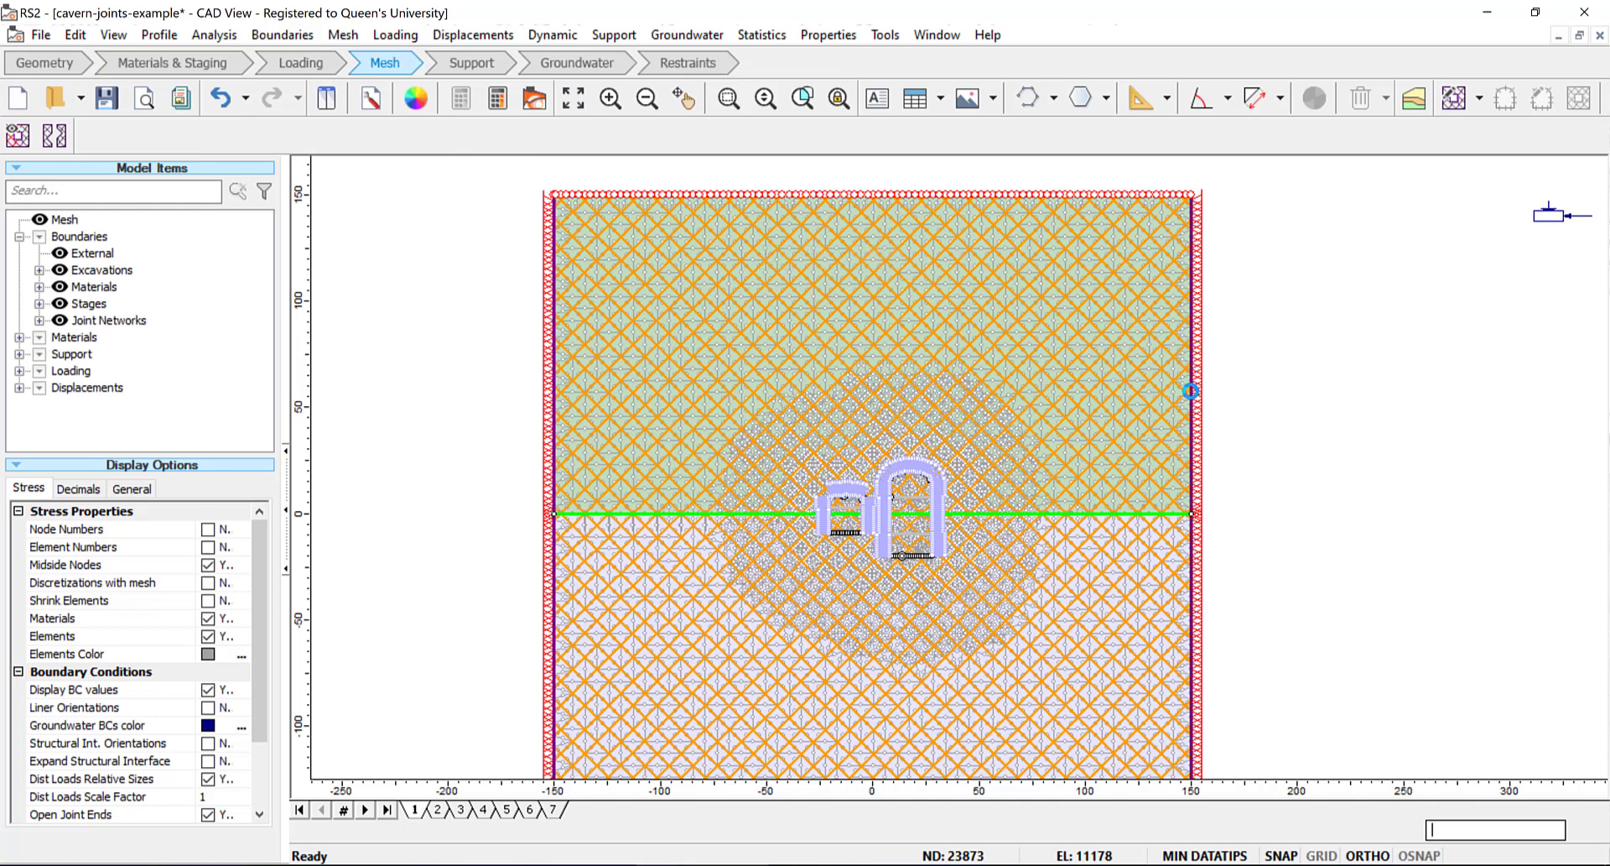
# Step: Restrain the upper and lower segments of both vertical sides of the external boundary in X
pyautogui.rightClick(1190, 391)
pyautogui.click(1225, 443)
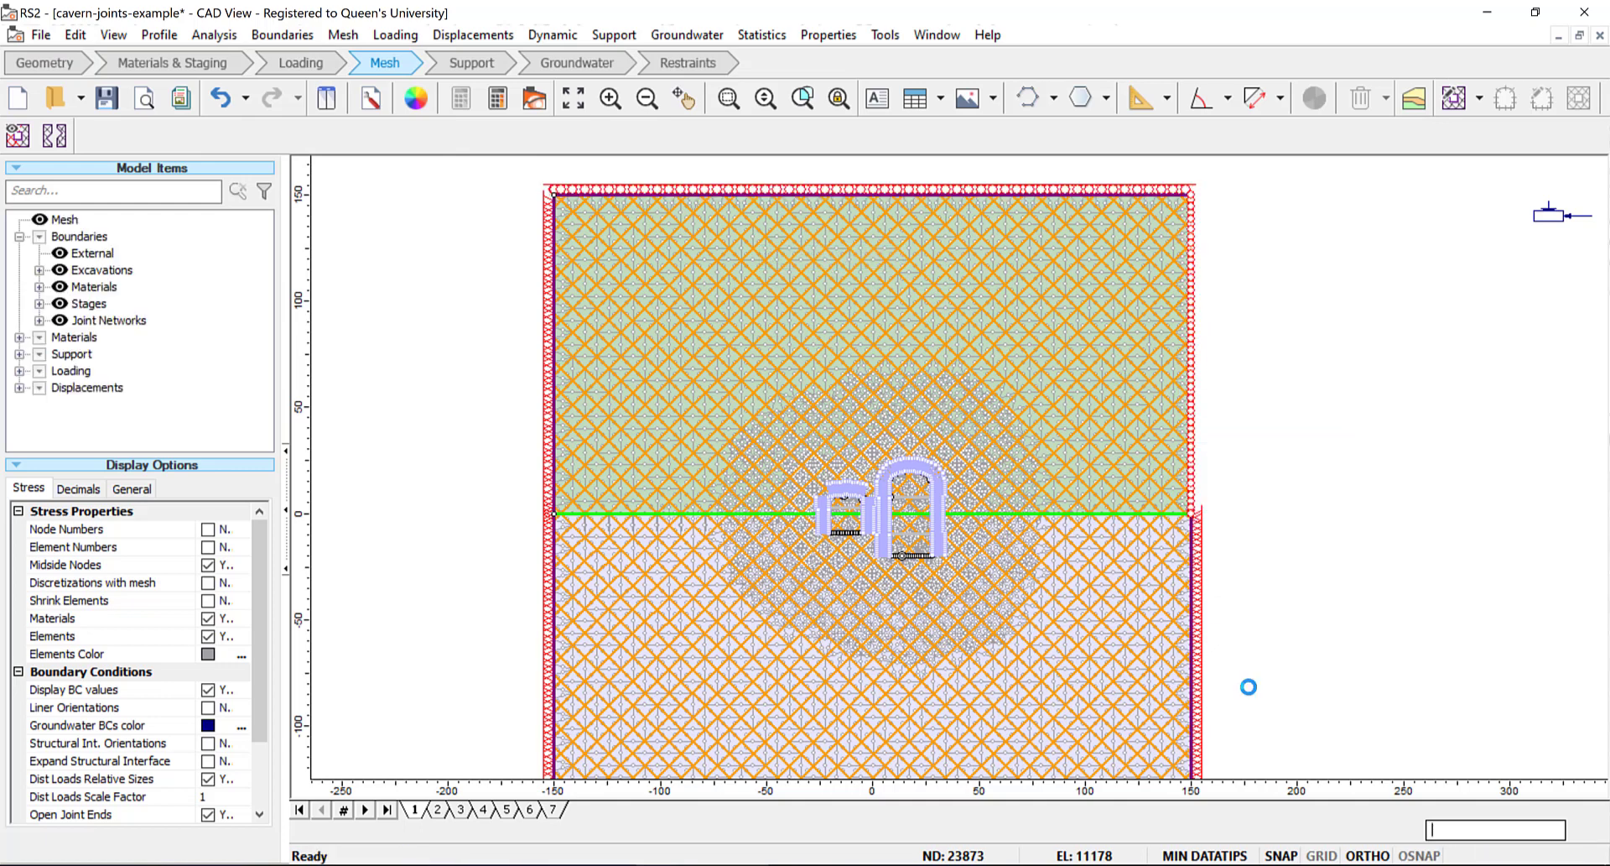
pyautogui.rightClick(1190, 653)
pyautogui.click(1266, 743)
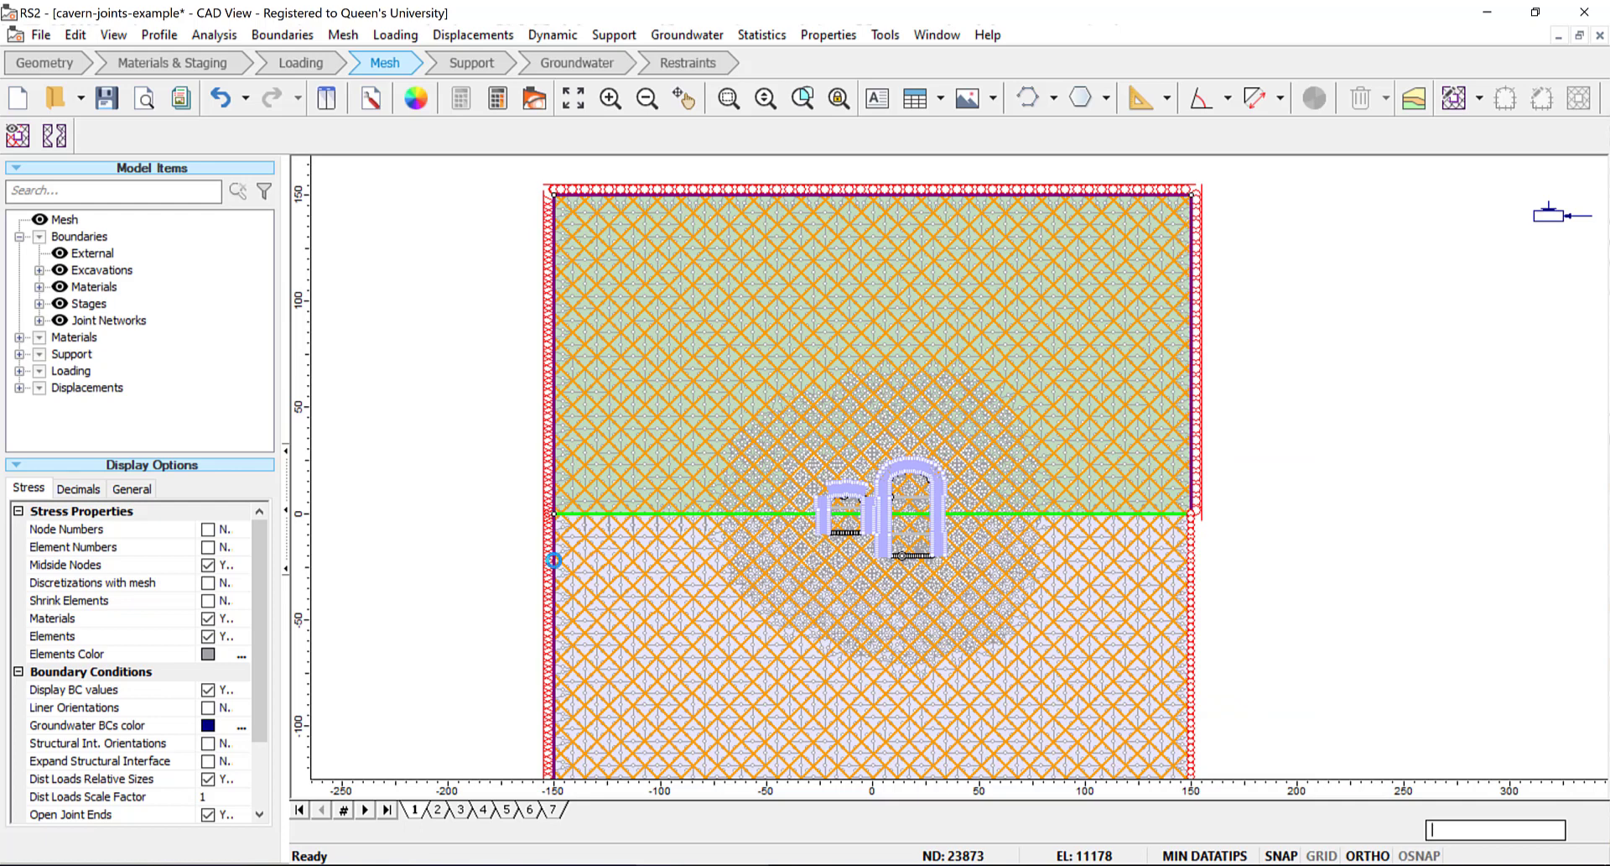
pyautogui.rightClick(553, 436)
pyautogui.click(589, 488)
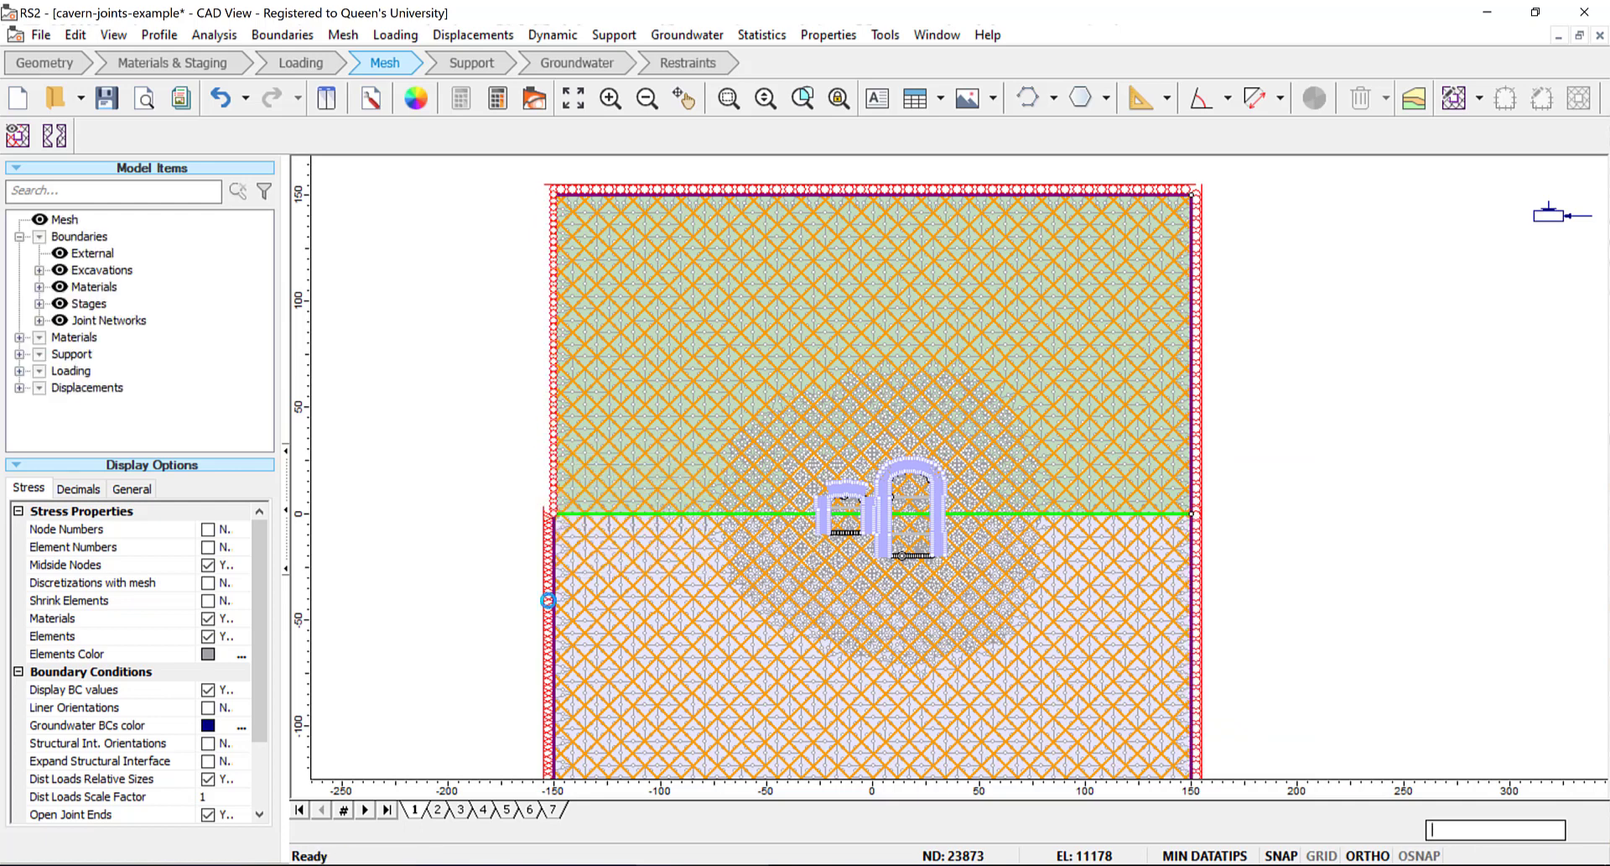
pyautogui.rightClick(553, 621)
pyautogui.click(590, 659)
# Step: Restrain the external boundary's bottom edge in Y and its top-left and bottom-left corners in X and Y
pyautogui.rightClick(555, 197)
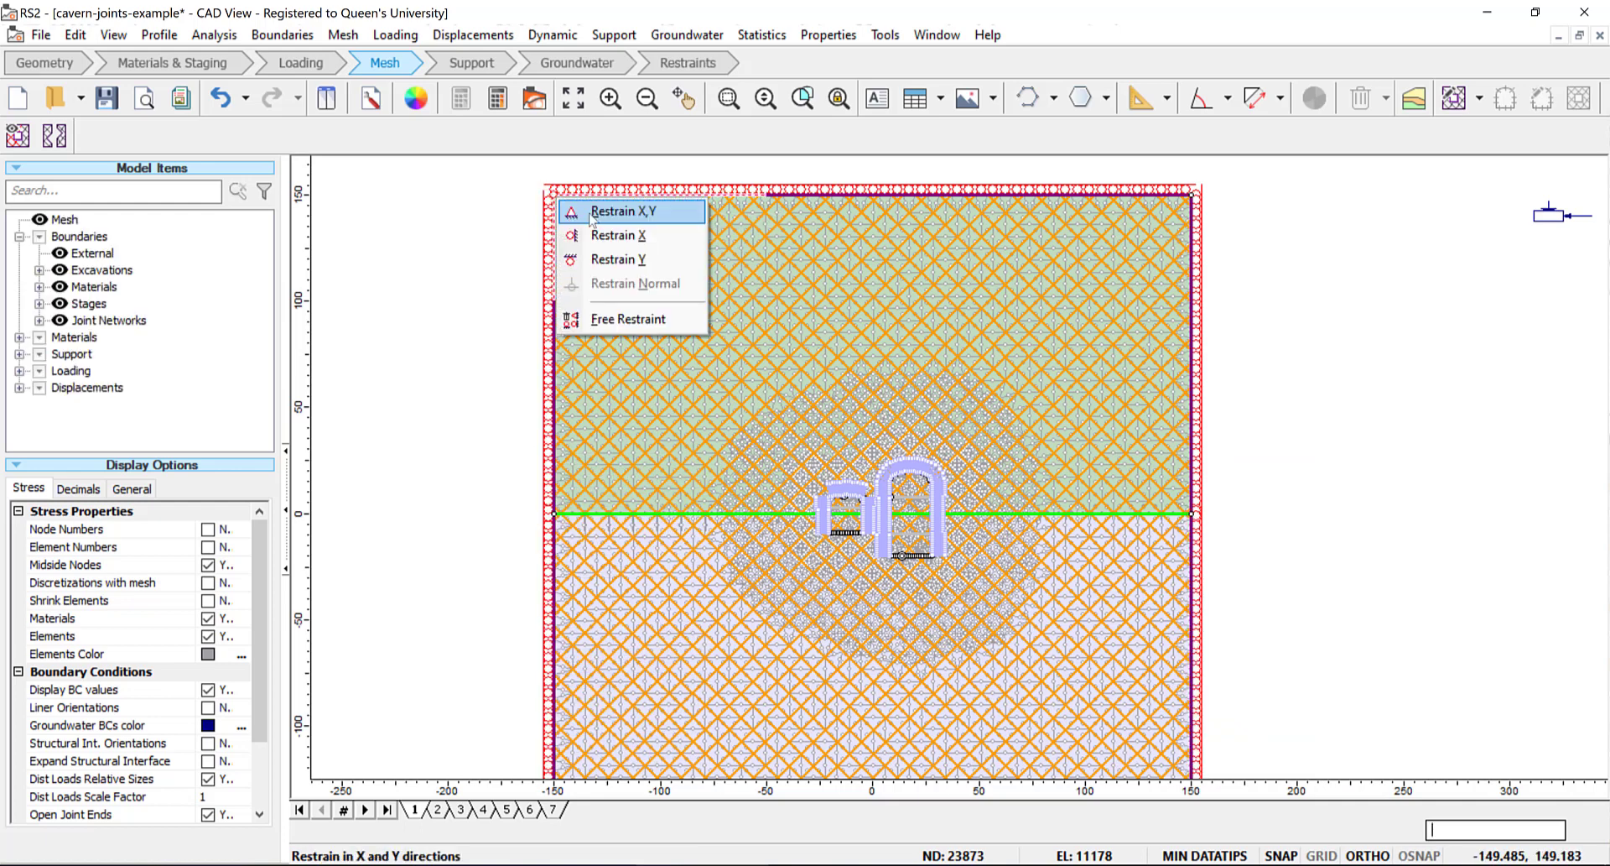
pyautogui.click(591, 211)
pyautogui.scroll(-3, 1042, 708)
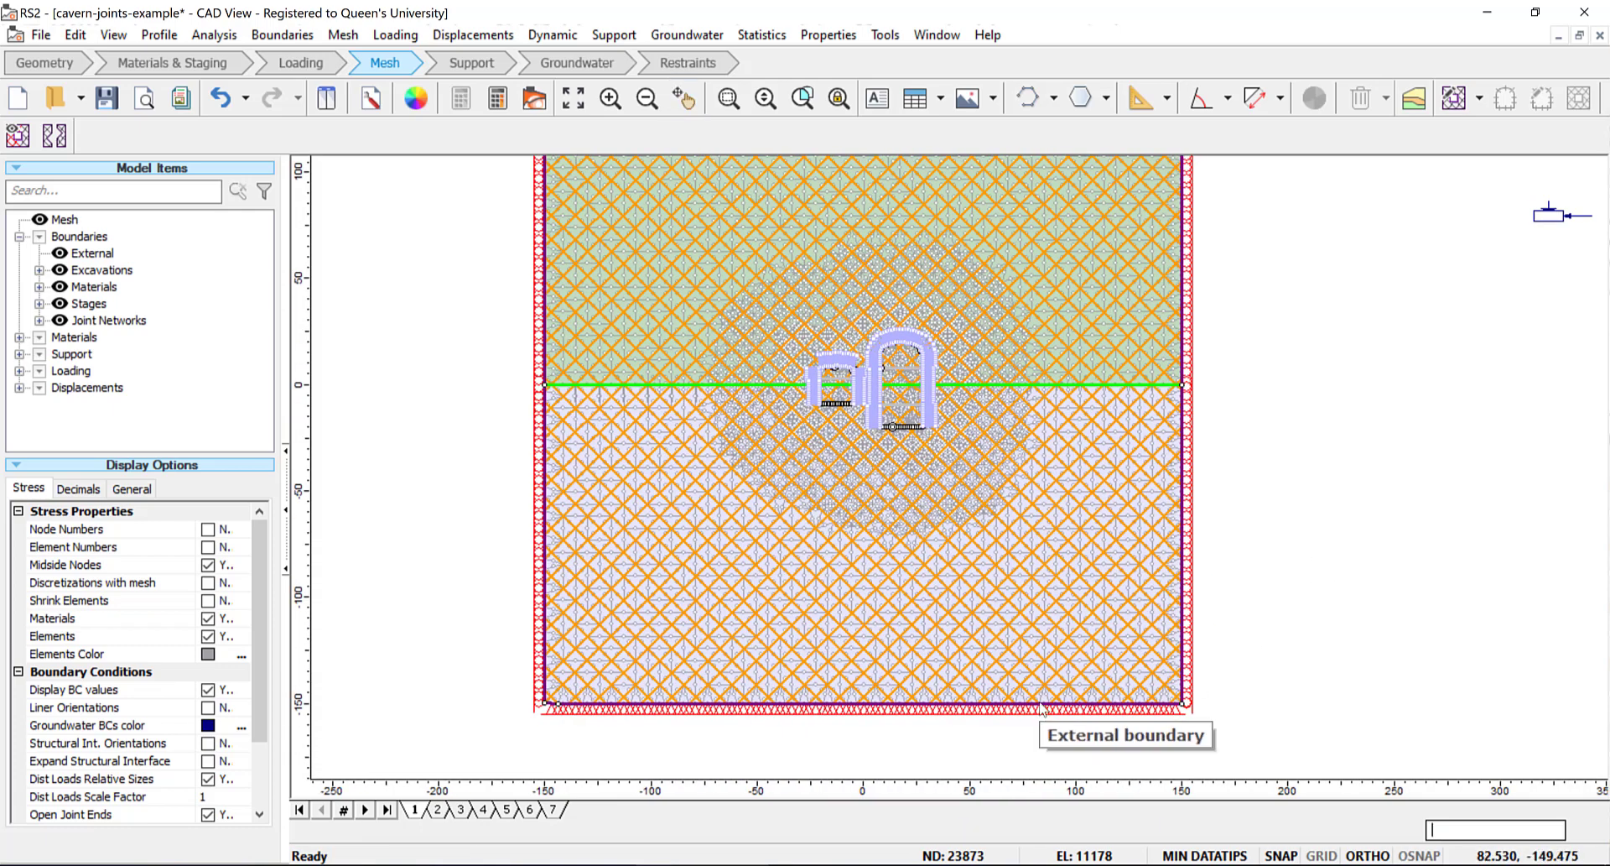
pyautogui.rightClick(1041, 708)
pyautogui.click(1090, 739)
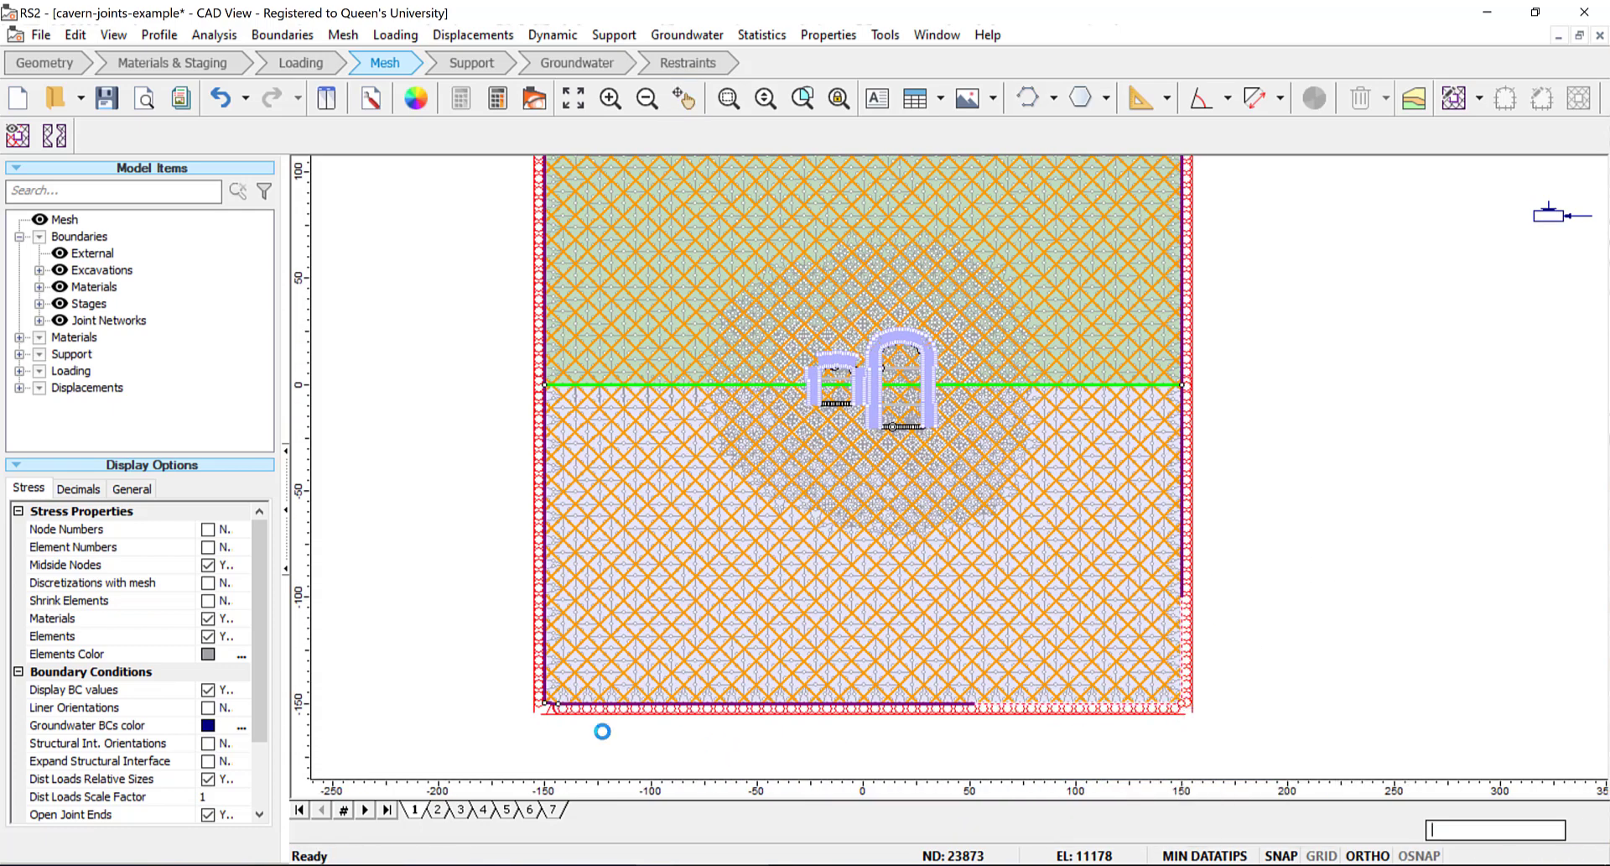
pyautogui.rightClick(544, 703)
pyautogui.click(584, 718)
pyautogui.moveTo(847, 382); pyautogui.dragTo(855, 453)
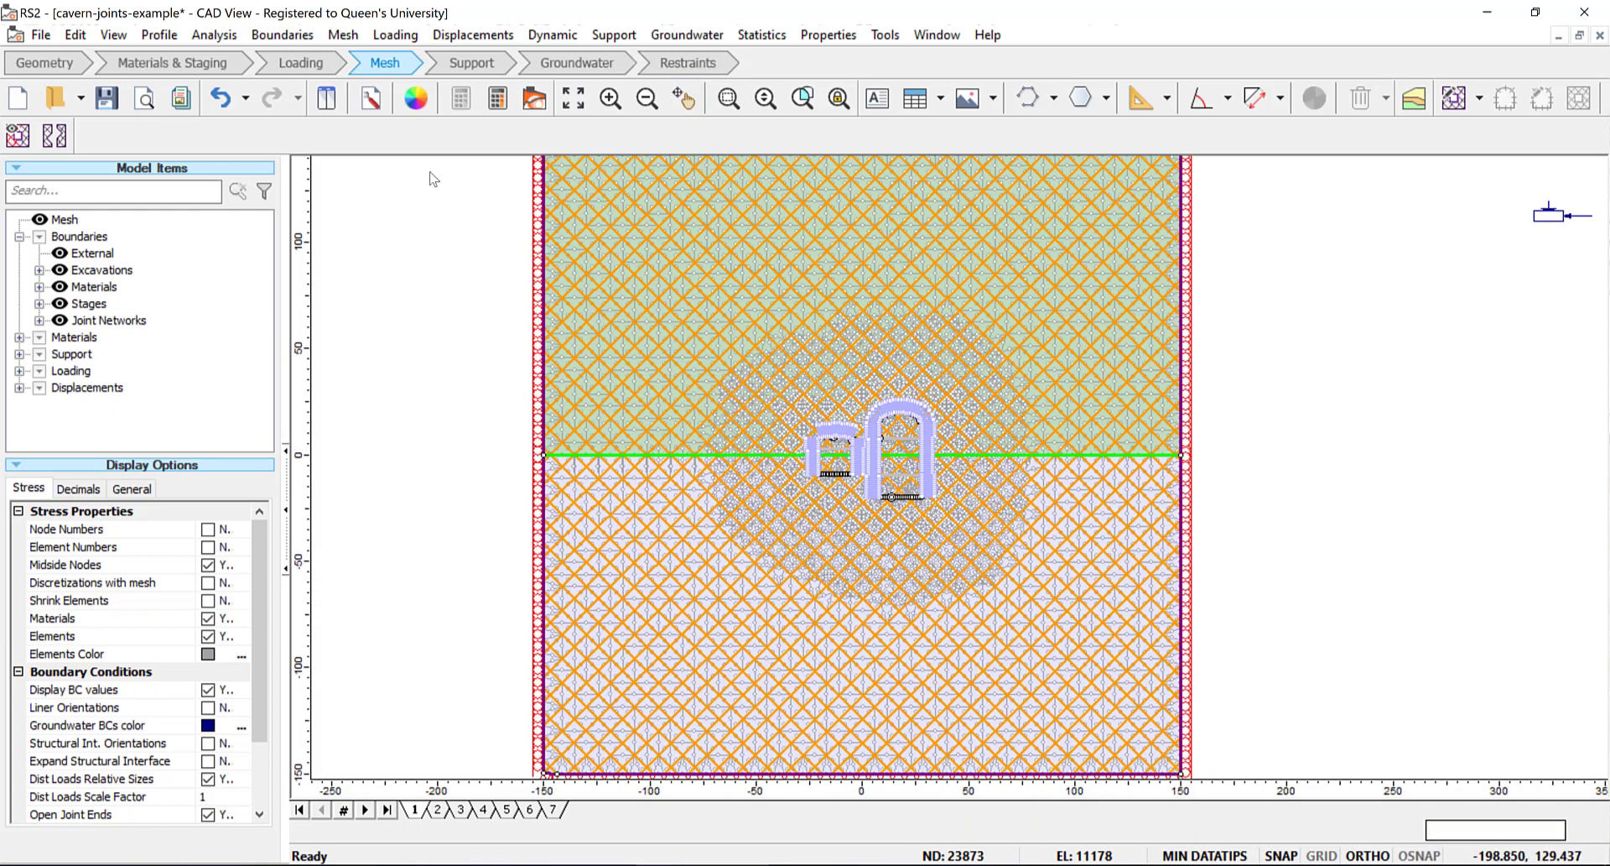
# Step: Set the default number of nodes on all excavations to 250, and discretize and mesh the model again
pyautogui.scroll(2, 872, 460)
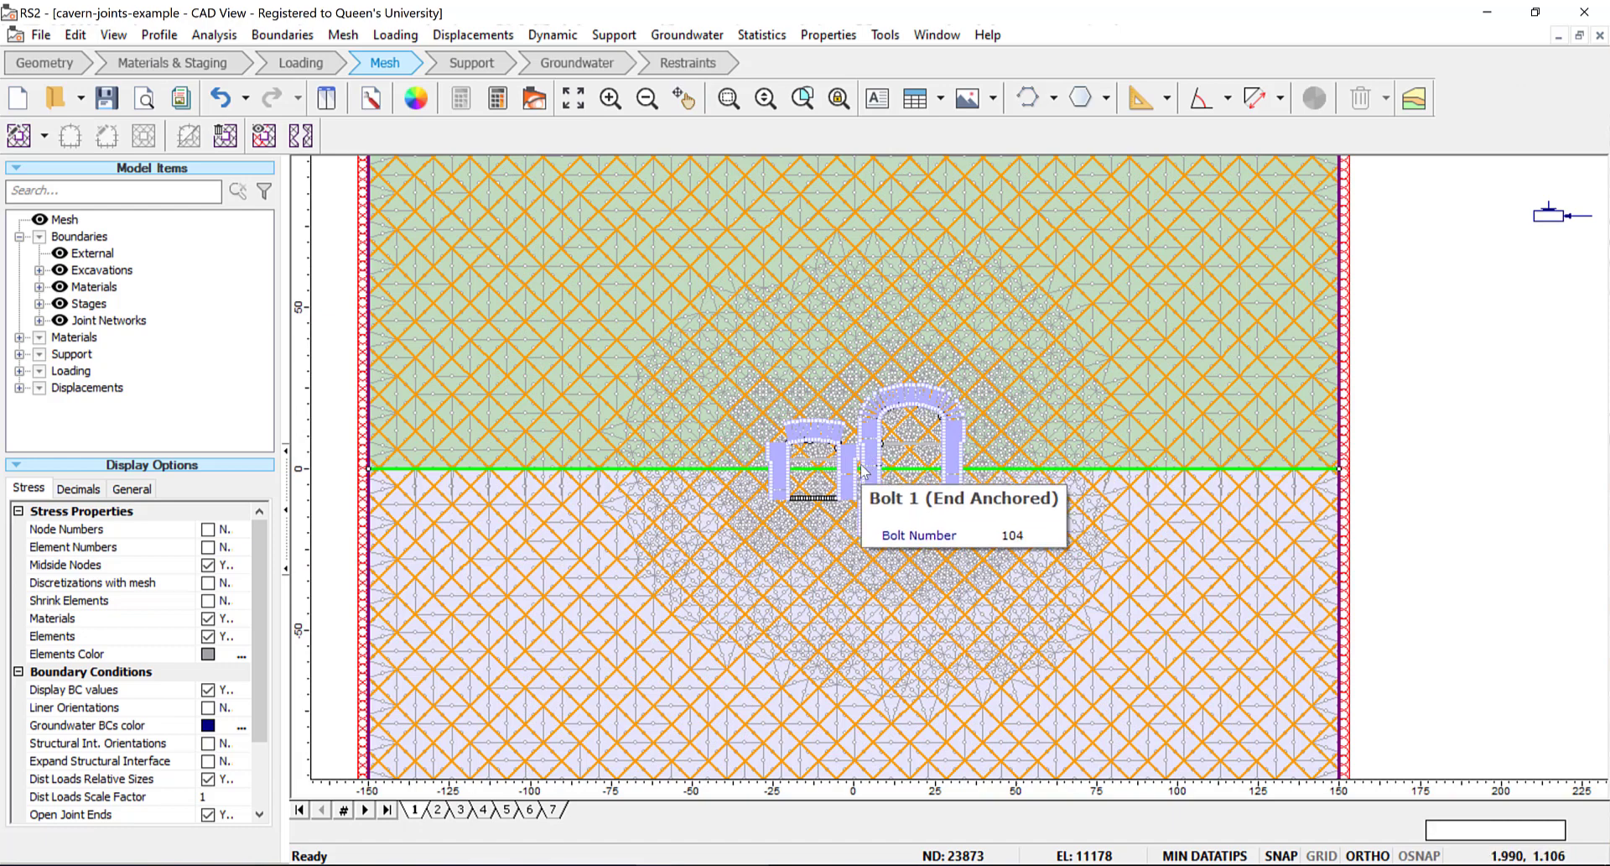
pyautogui.scroll(1, 863, 470)
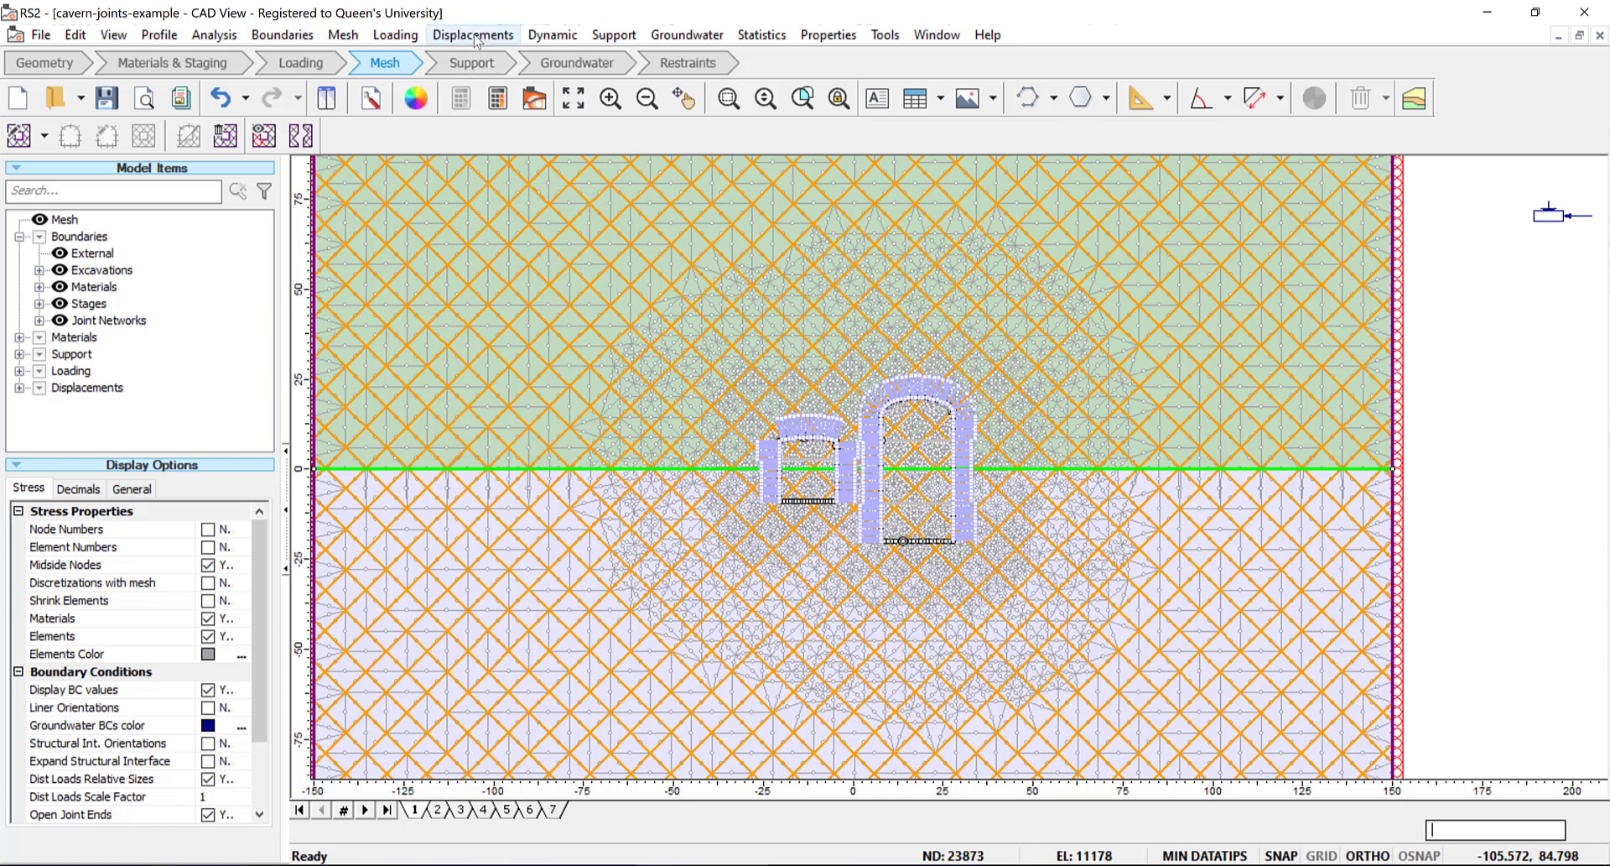
pyautogui.click(340, 39)
pyautogui.click(370, 59)
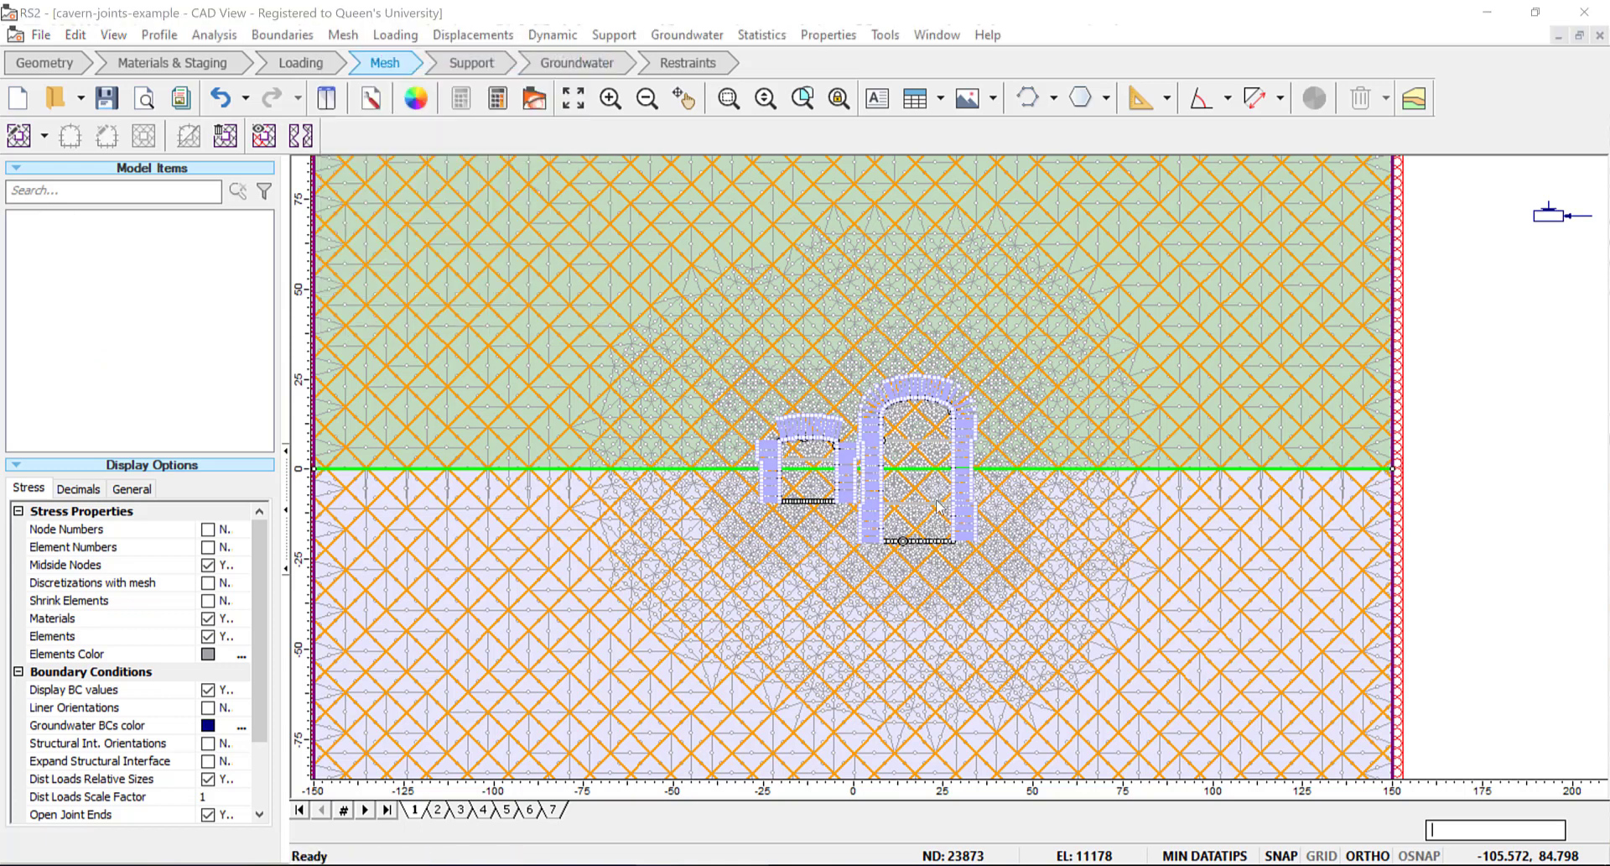
pyautogui.doubleClick(857, 358)
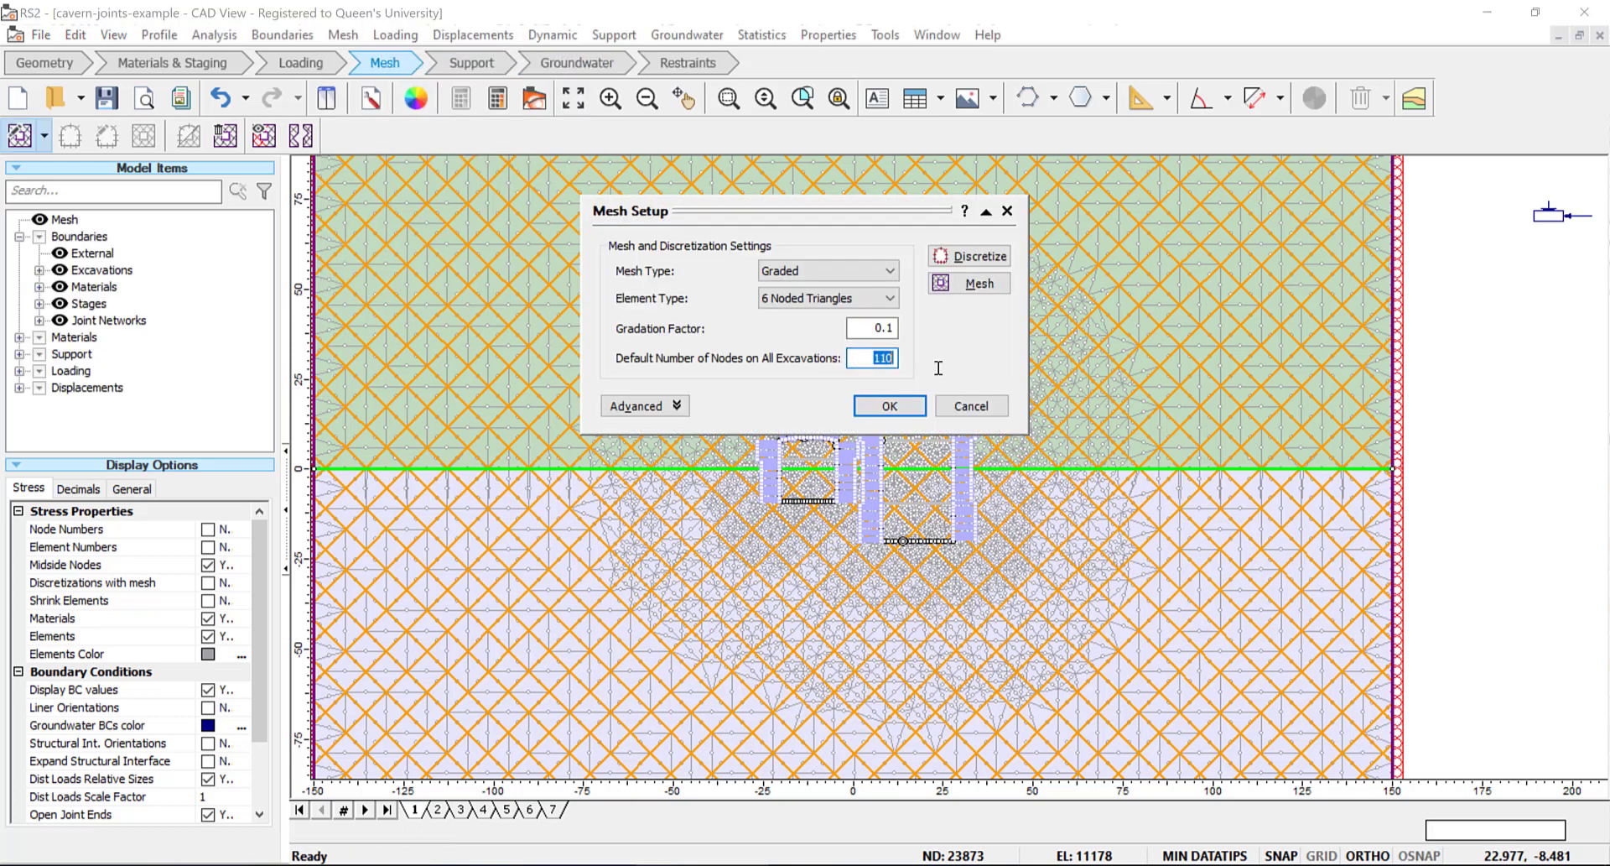
pyautogui.write('250')
pyautogui.click(967, 258)
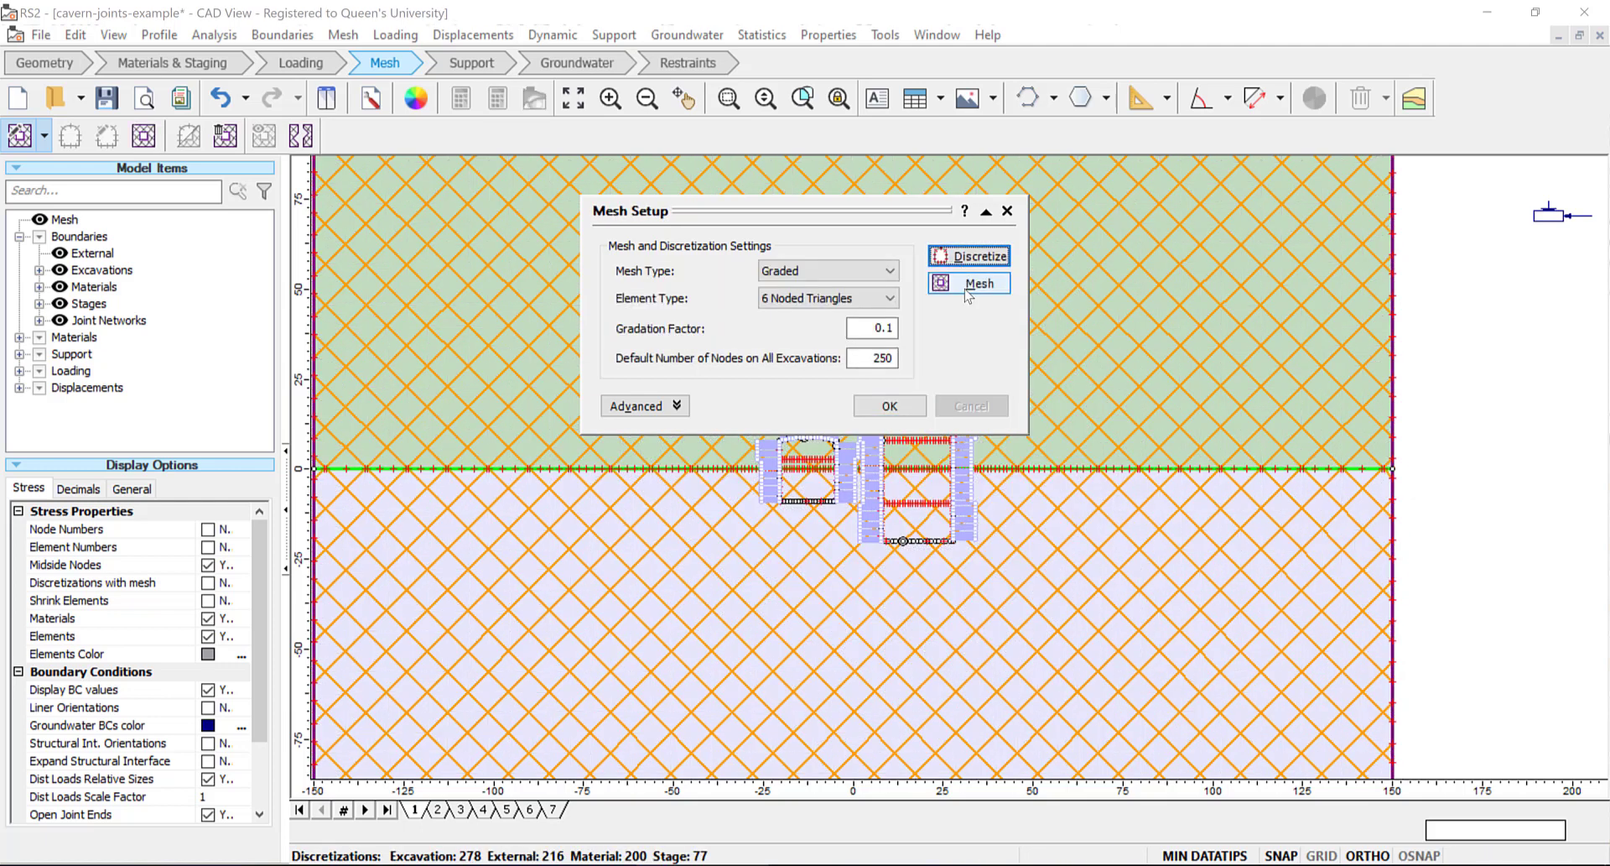
pyautogui.click(966, 287)
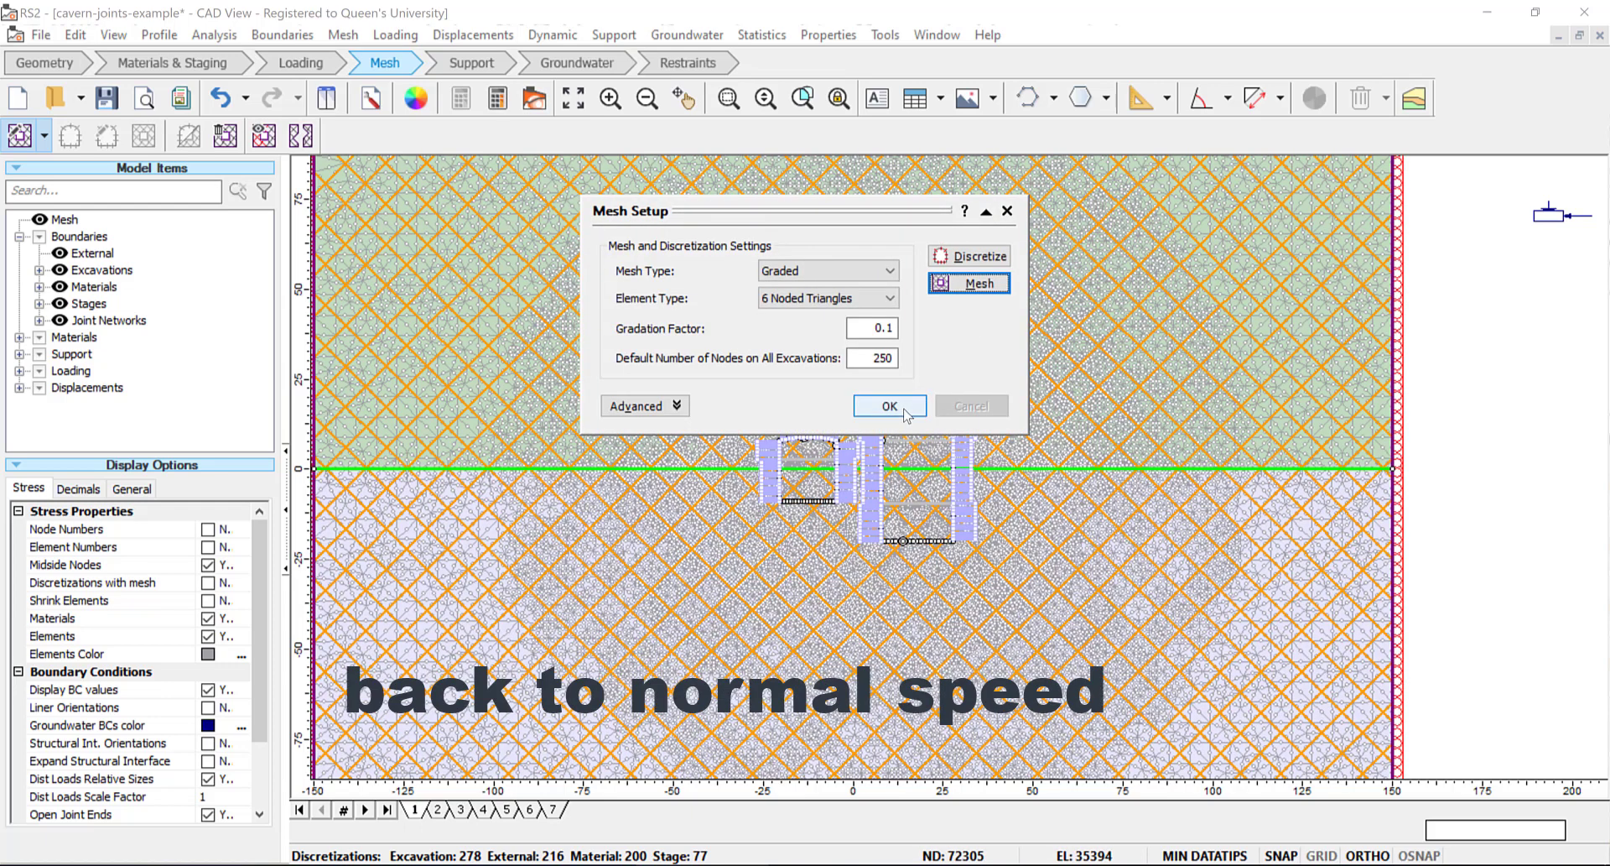
pyautogui.click(905, 409)
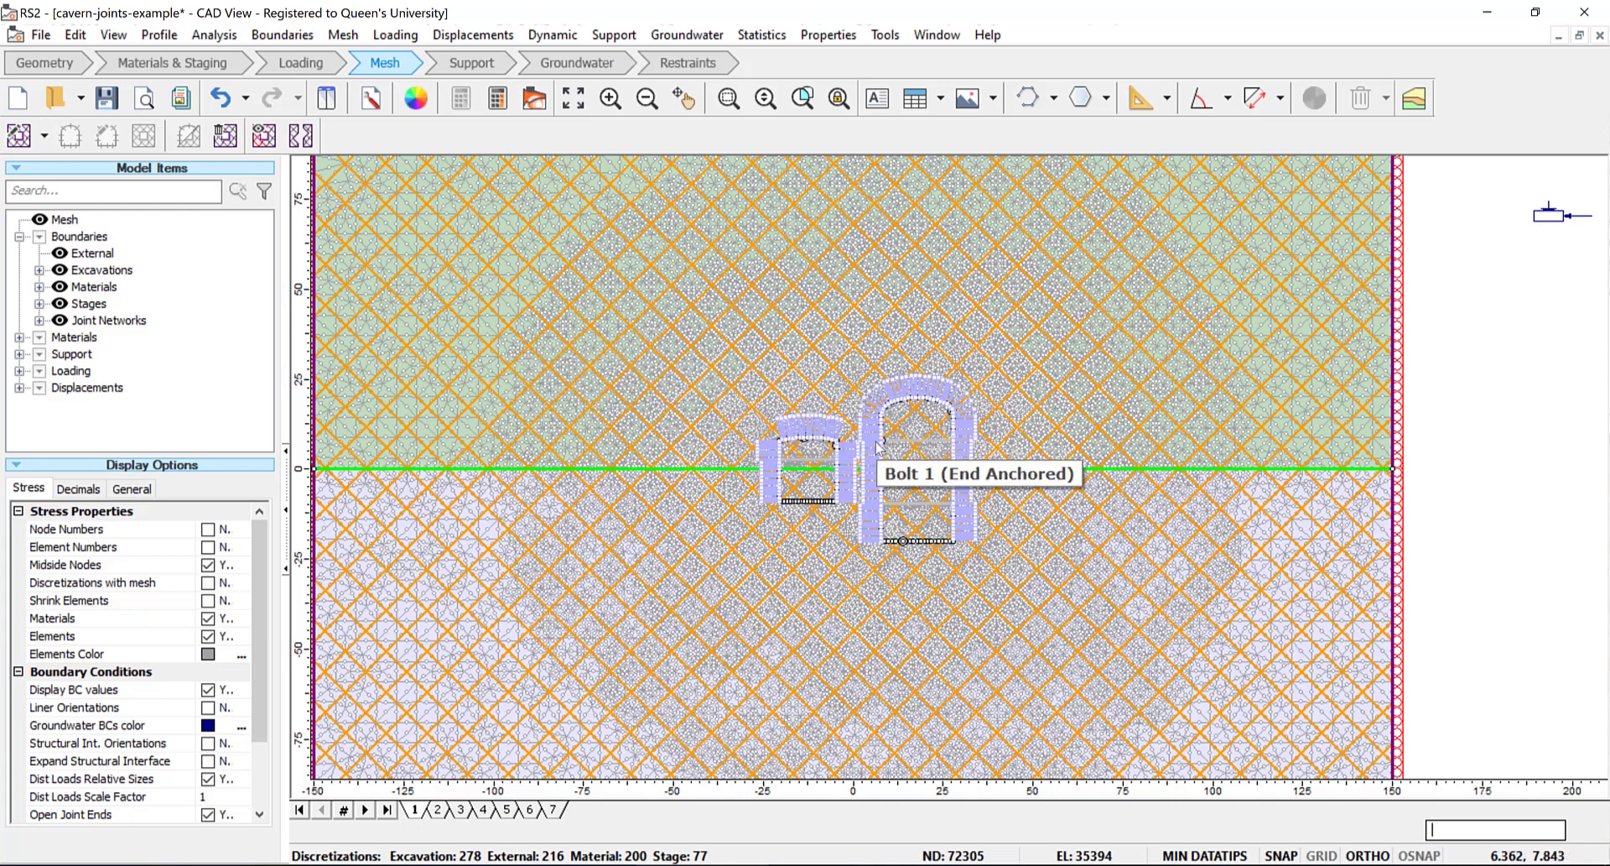
pyautogui.scroll(1, 872, 446)
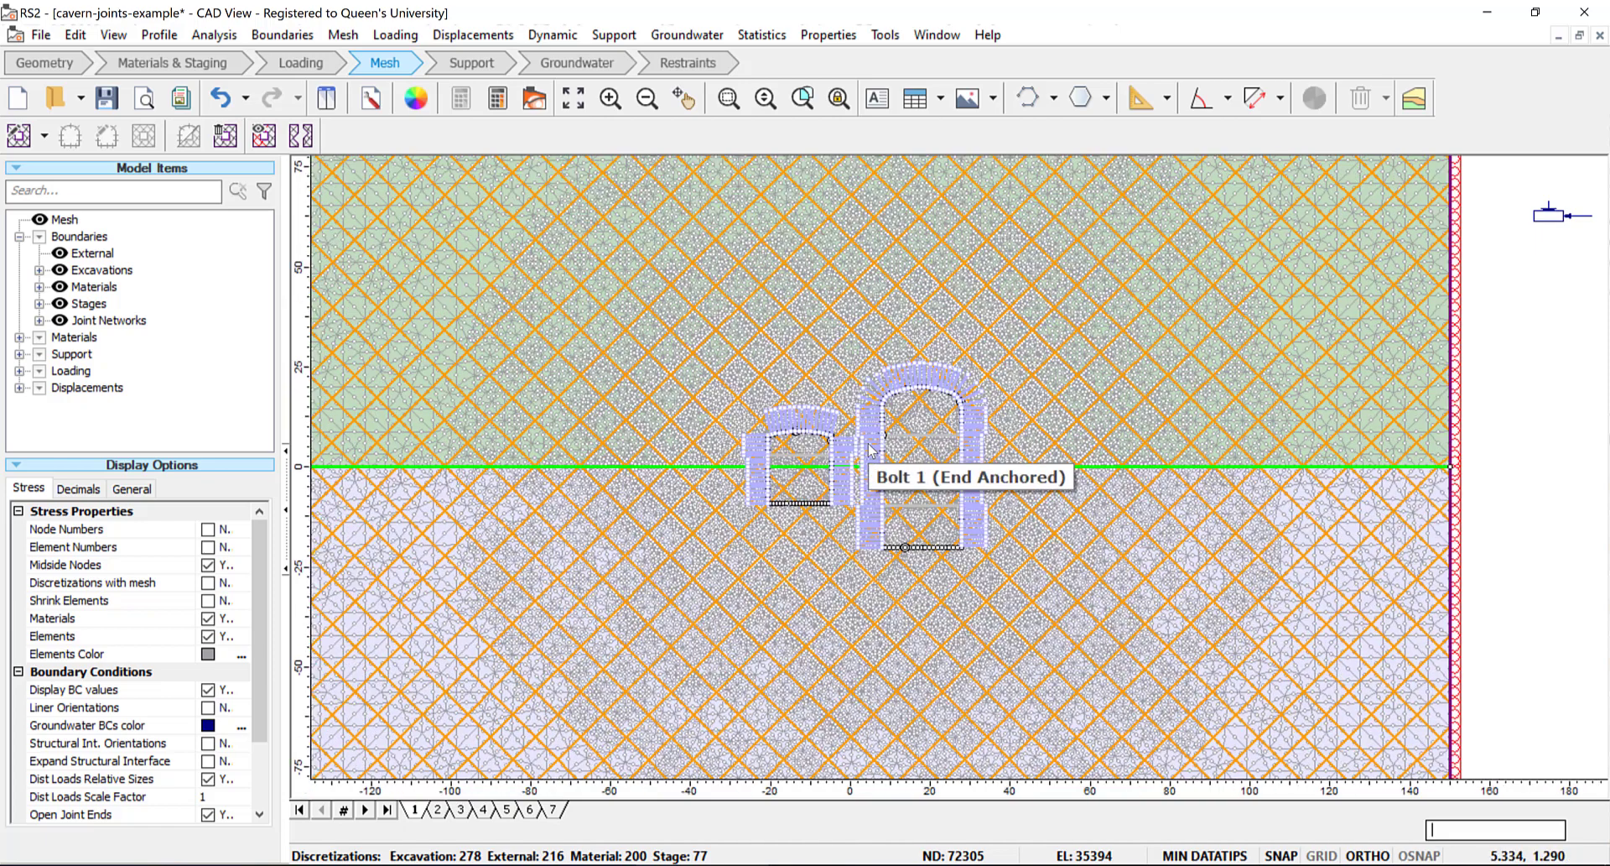
pyautogui.scroll(2, 873, 448)
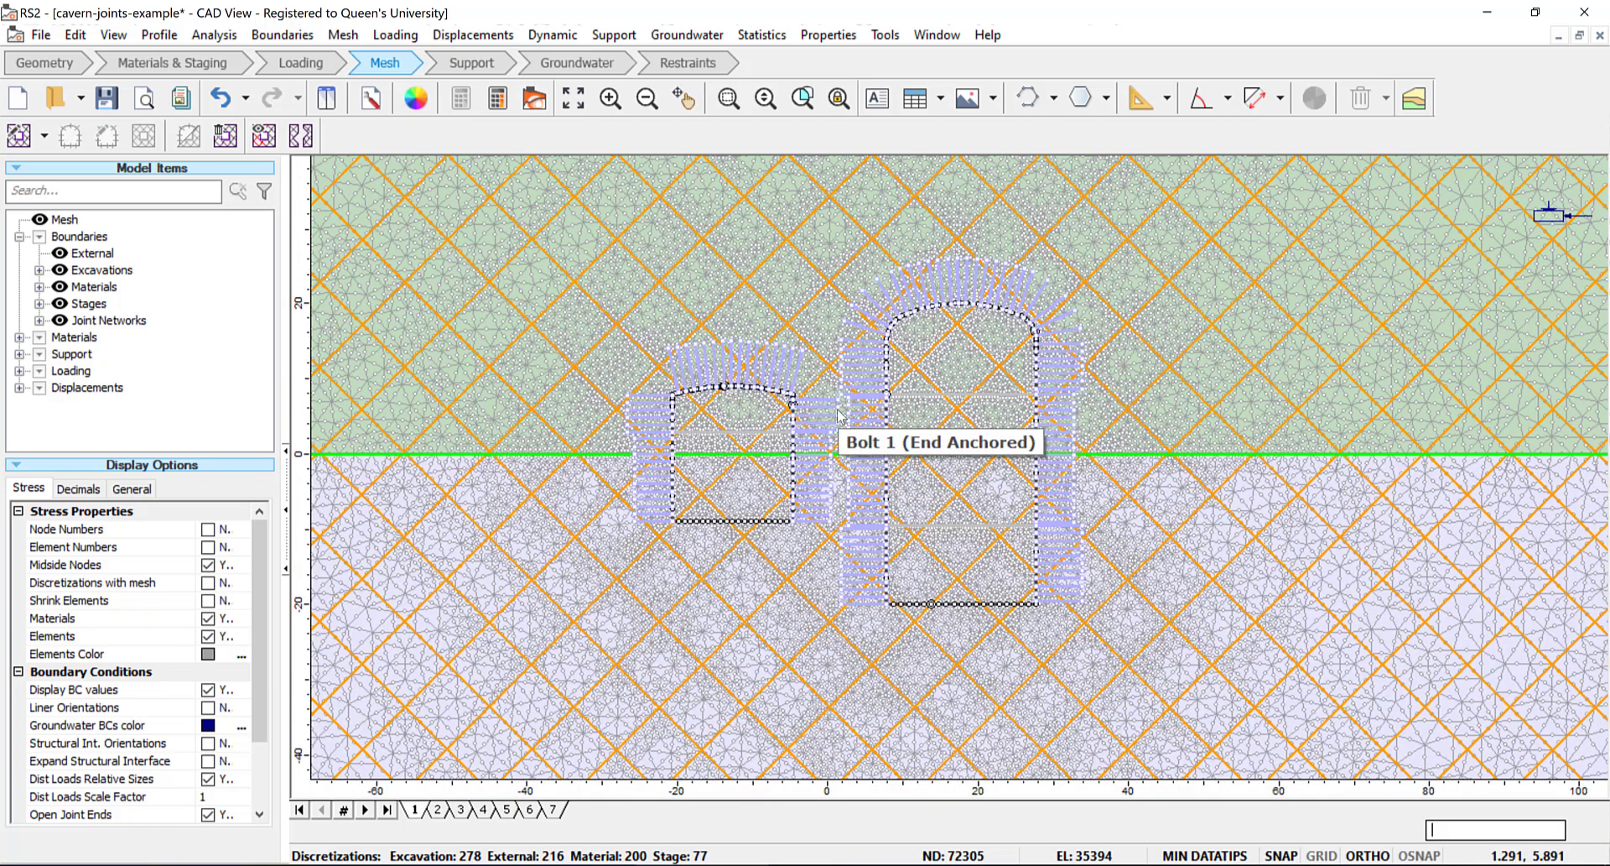
pyautogui.scroll(1, 839, 415)
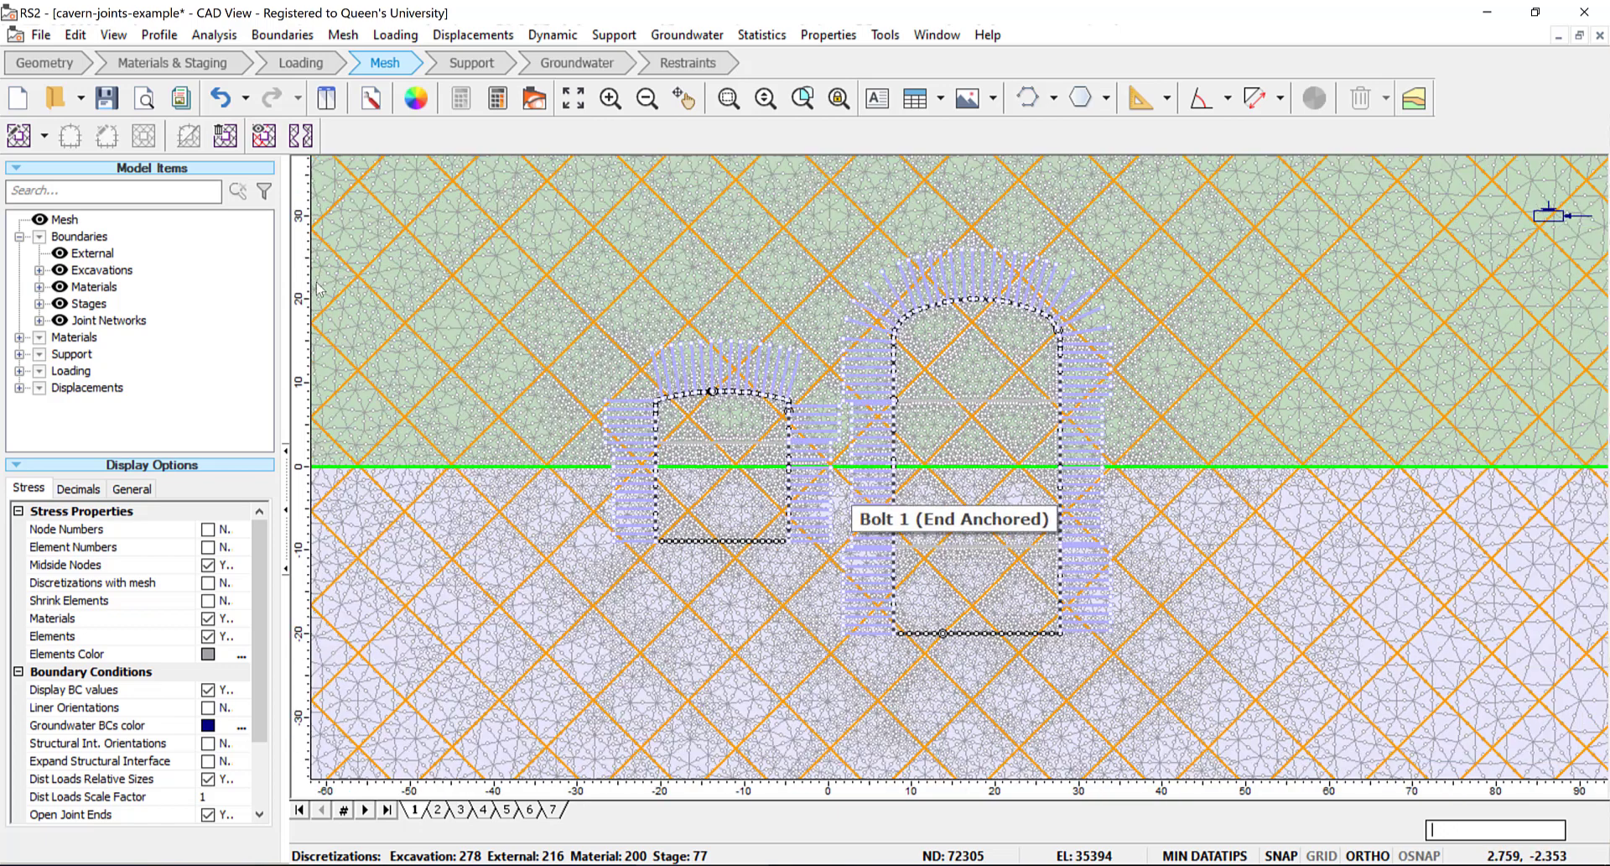
# Step: Check the mesh quality statistics of the remeshed model
pyautogui.click(262, 145)
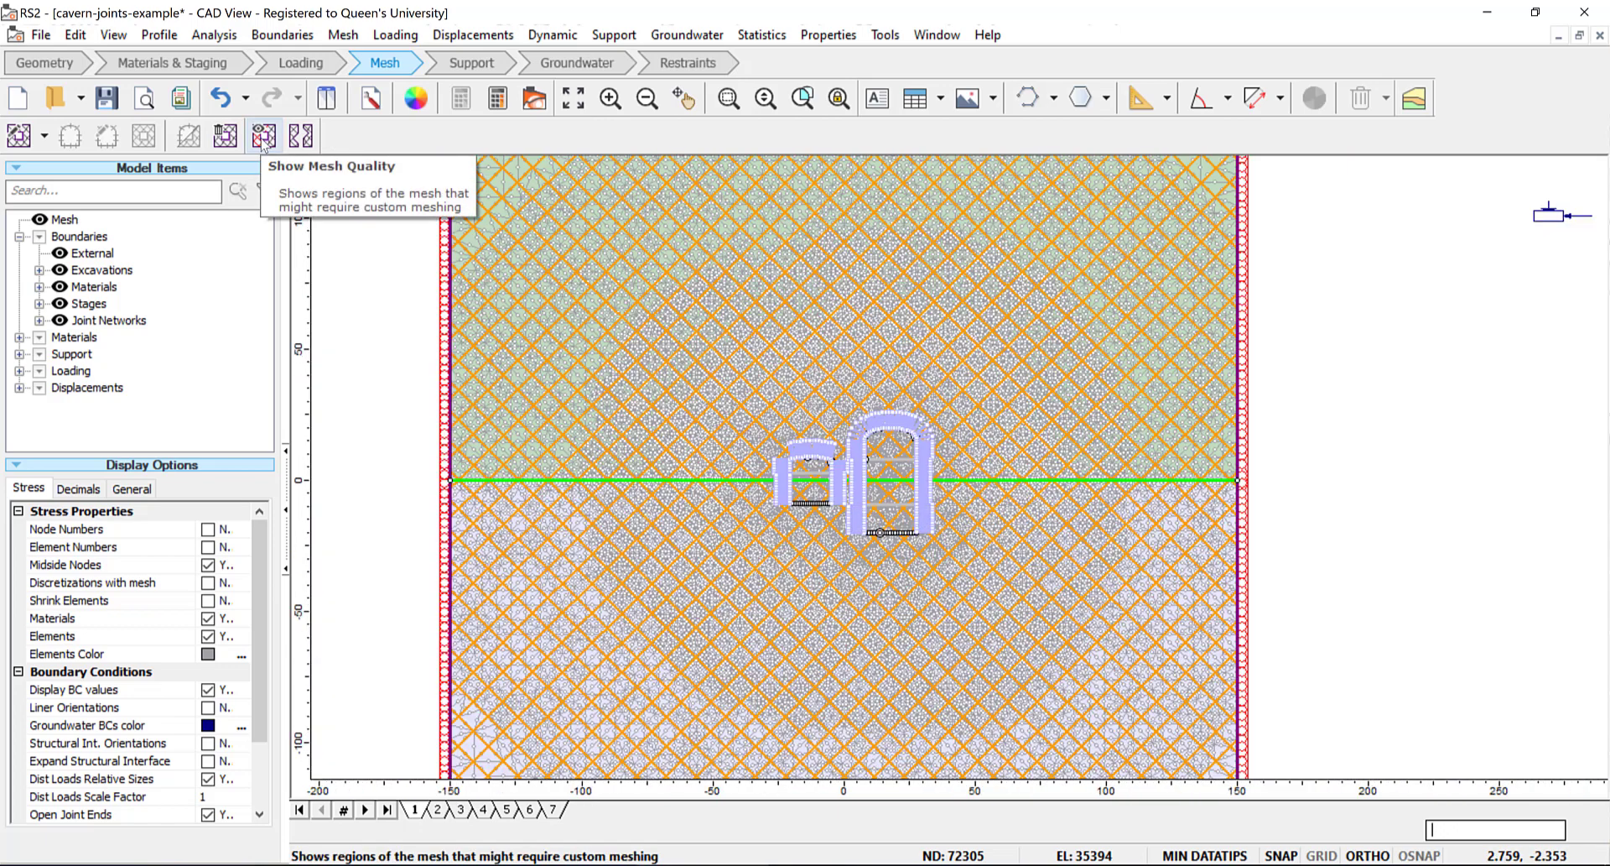
pyautogui.click(263, 137)
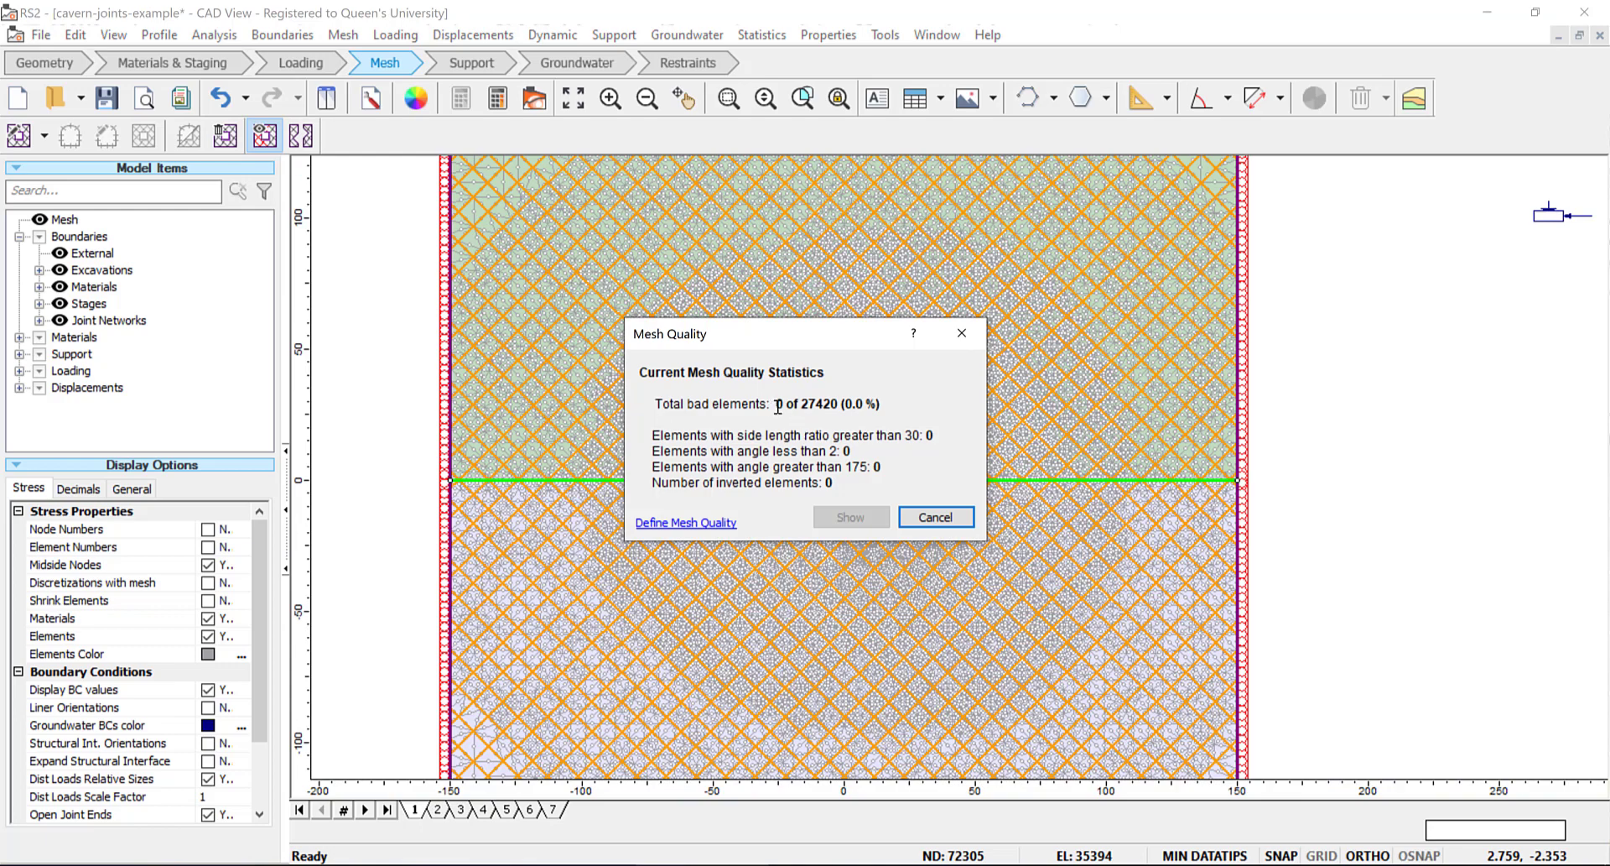
pyautogui.click(935, 517)
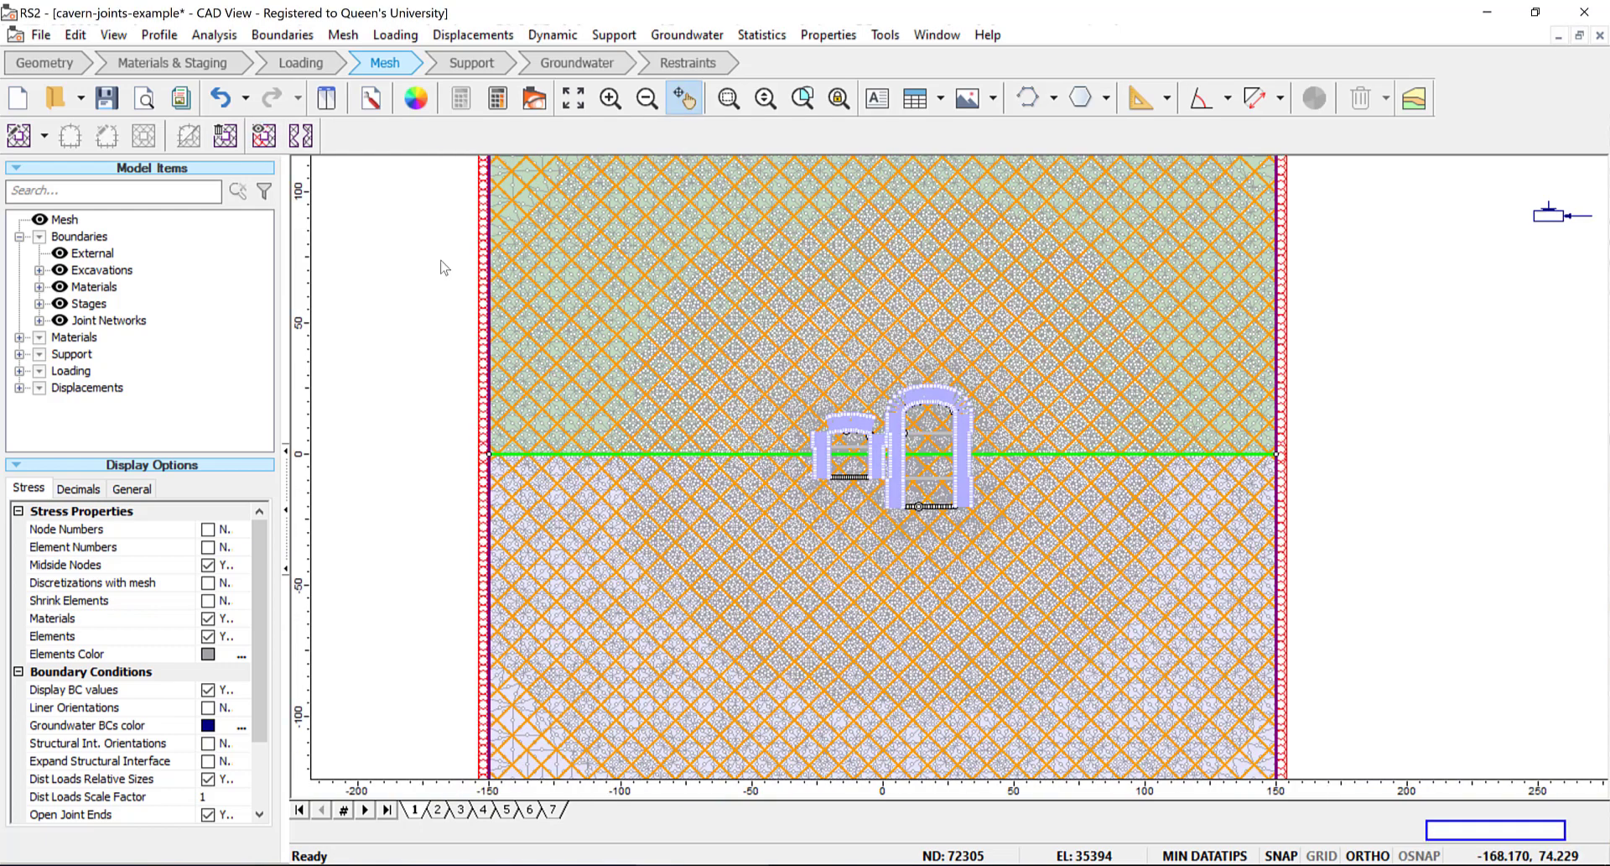
# Step: Save the meshed and restrained cavern model
pyautogui.scroll(-2, 445, 267)
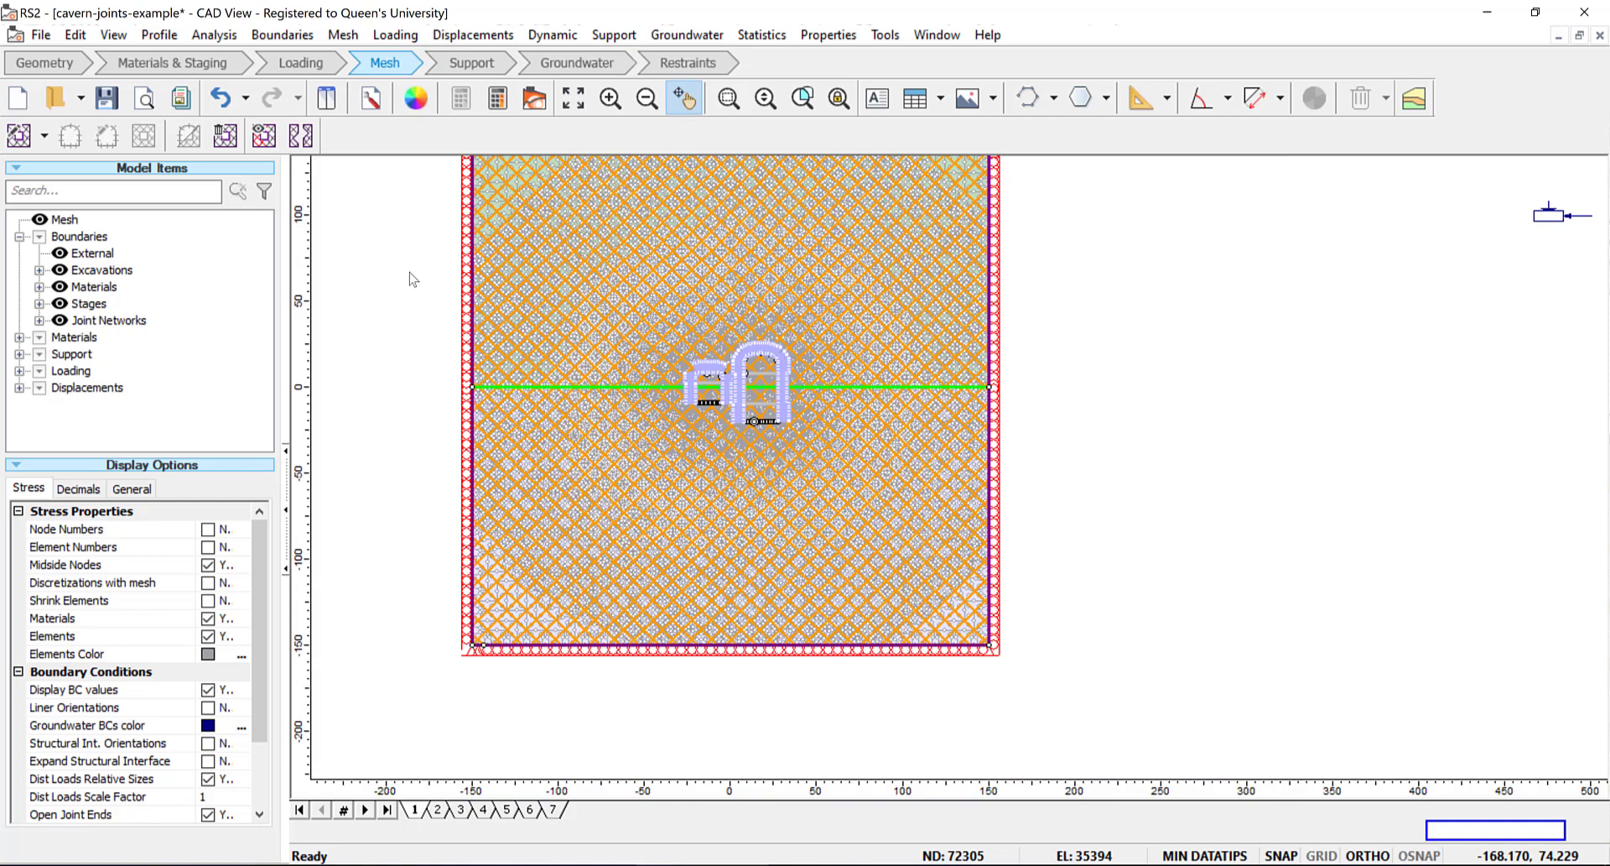
pyautogui.scroll(-1, 413, 280)
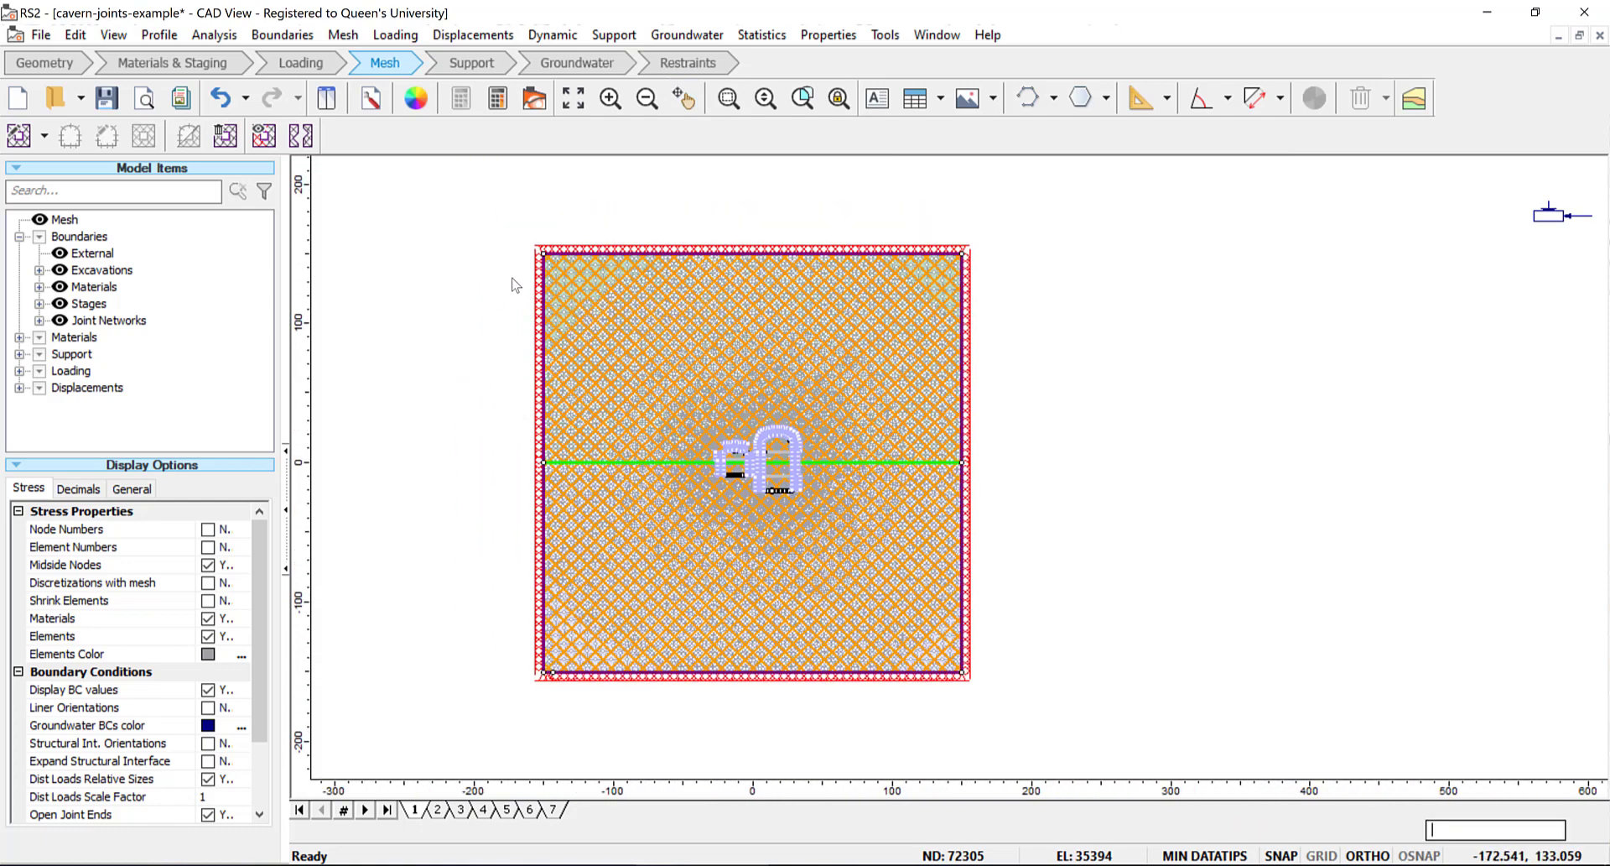
pyautogui.scroll(1, 515, 286)
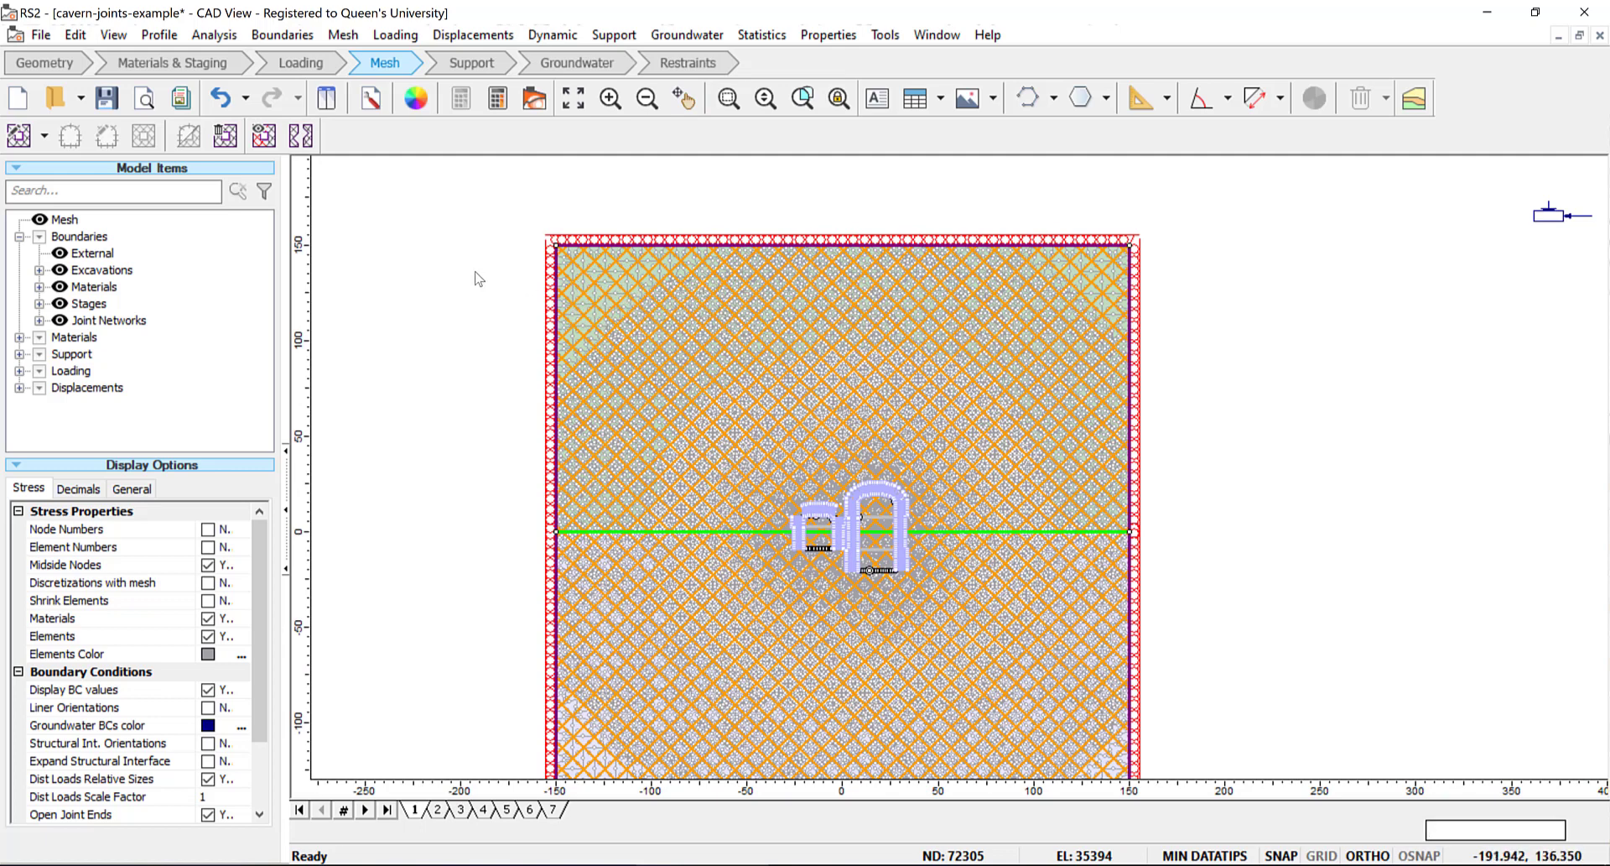
pyautogui.click(107, 97)
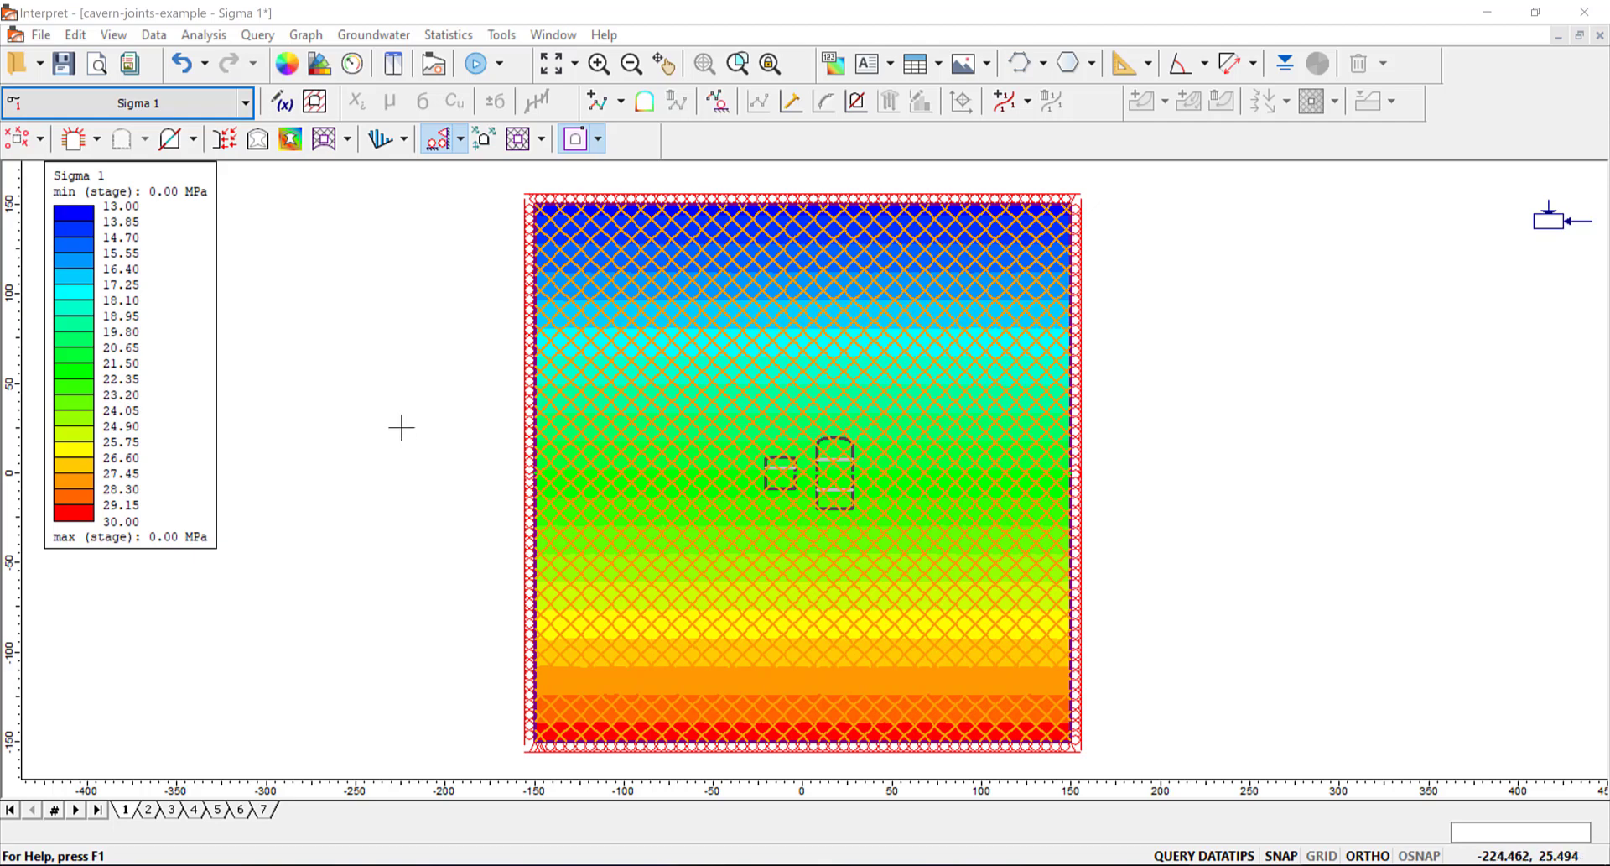
# Step: Set the Sigma 1 contour range to auto-range over all stages
pyautogui.rightClick(170, 328)
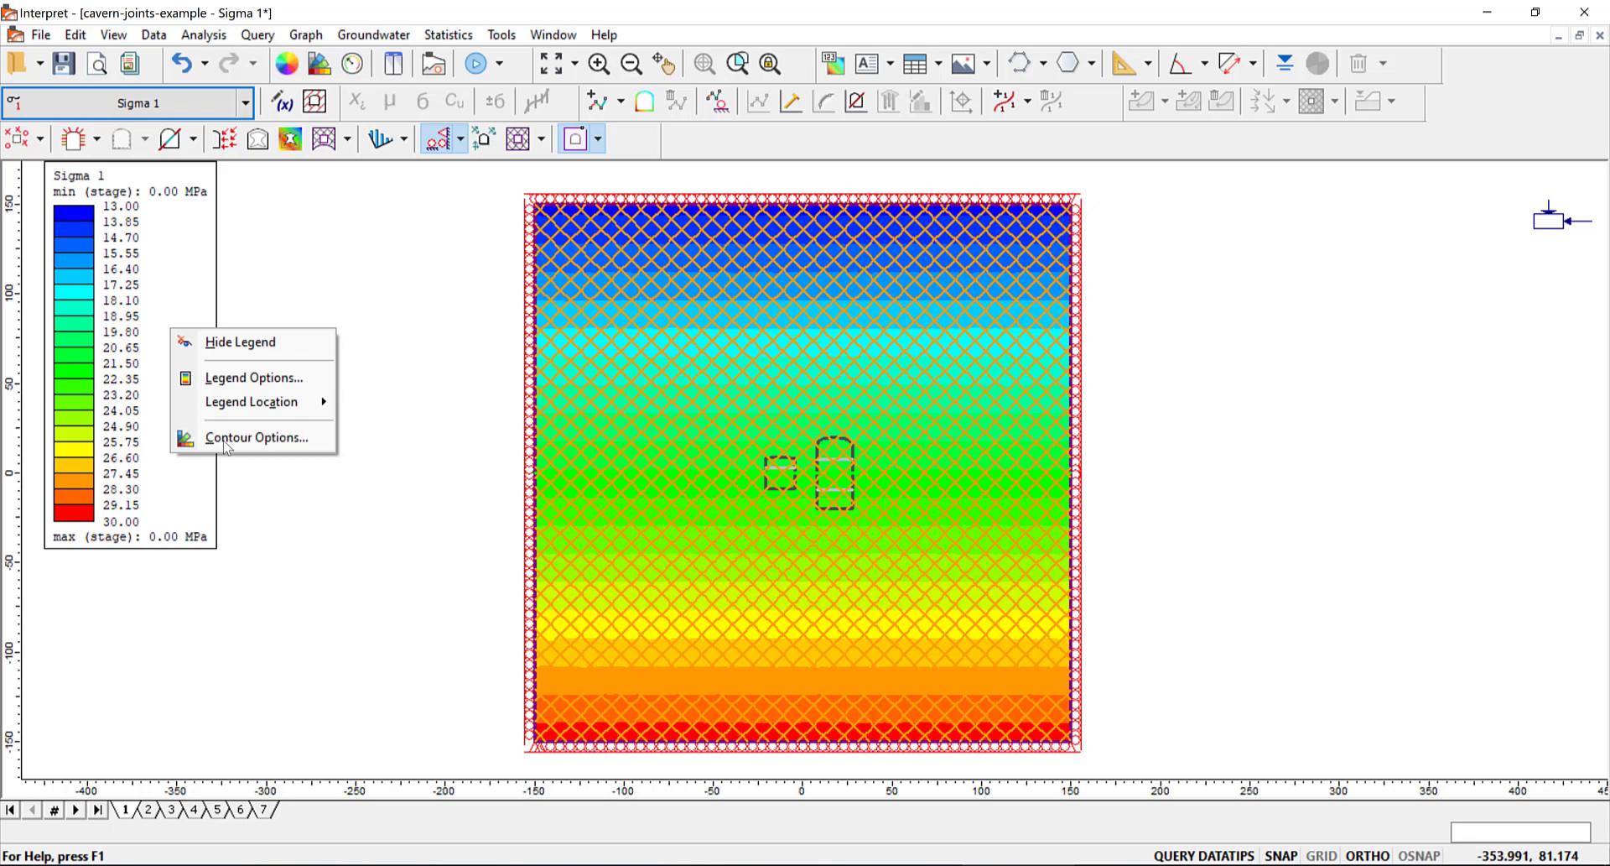
pyautogui.click(226, 443)
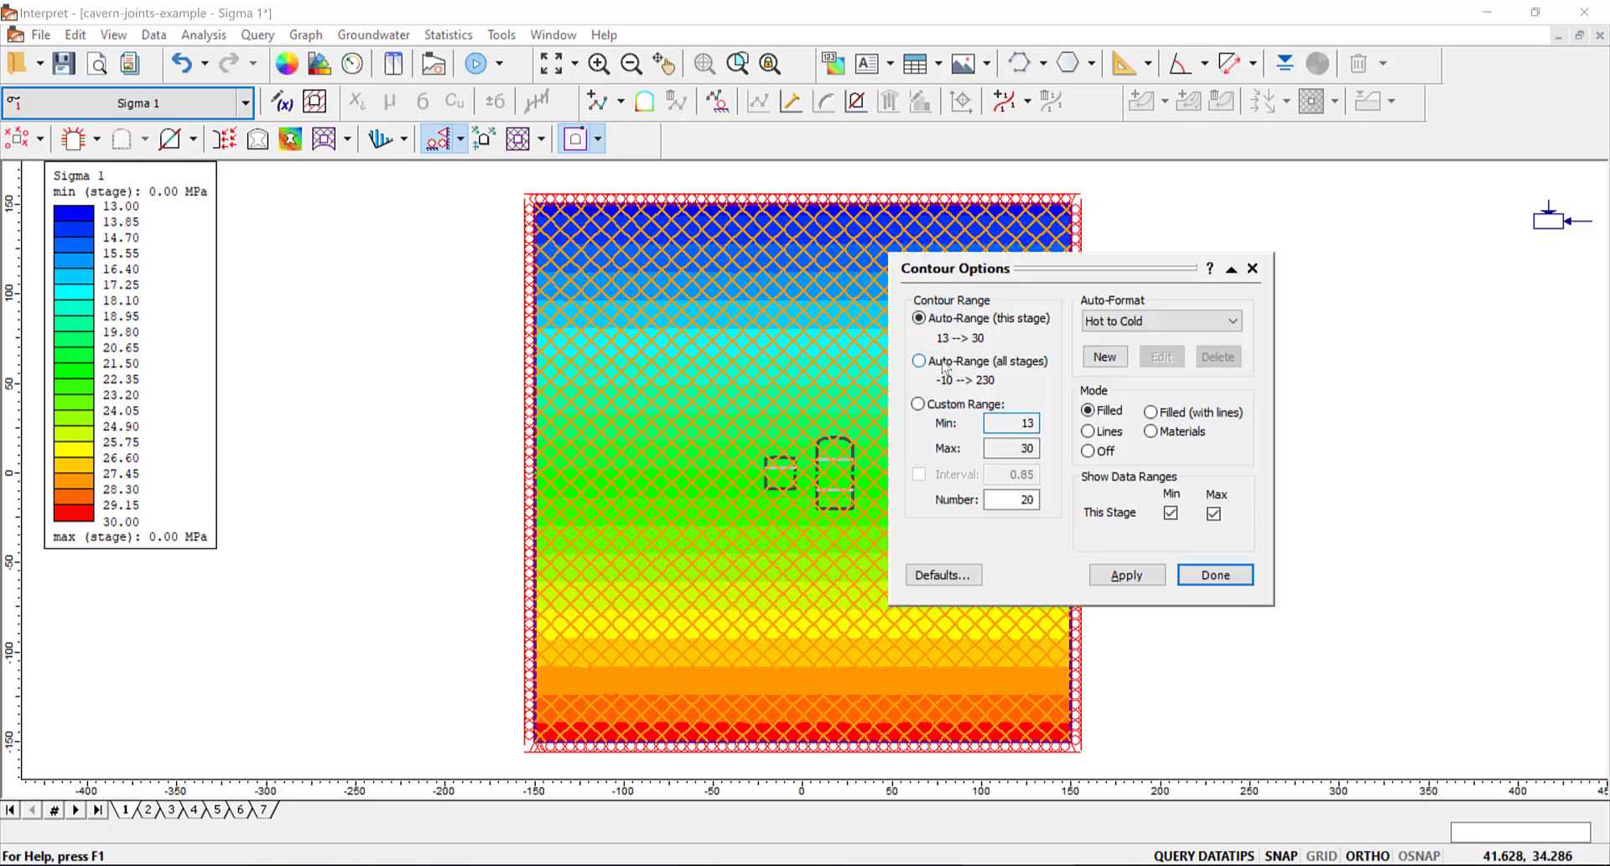
pyautogui.click(944, 367)
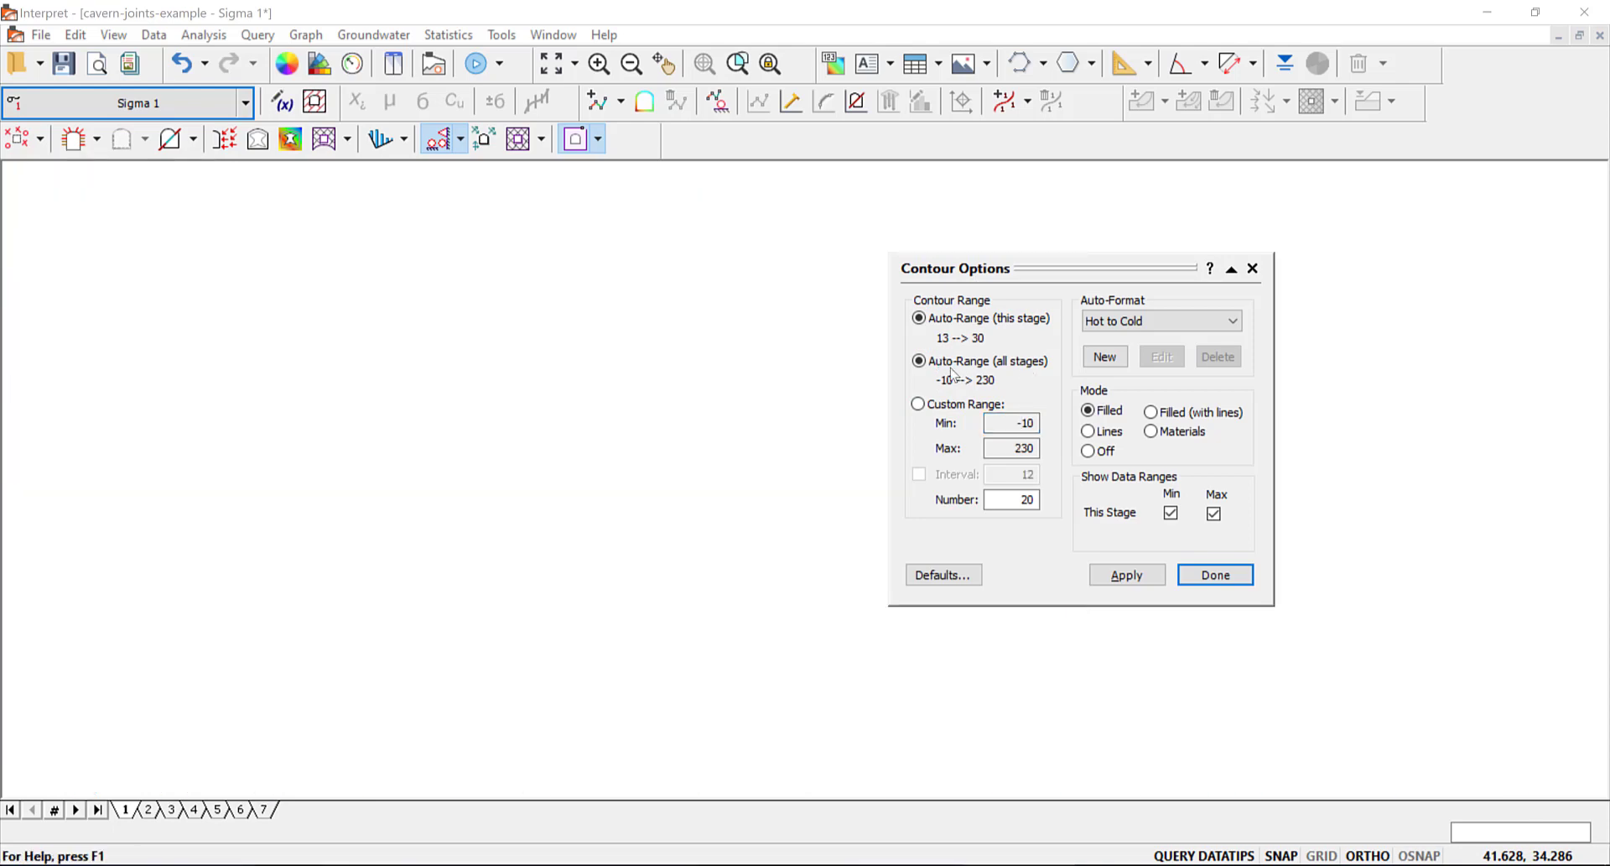
pyautogui.click(1127, 575)
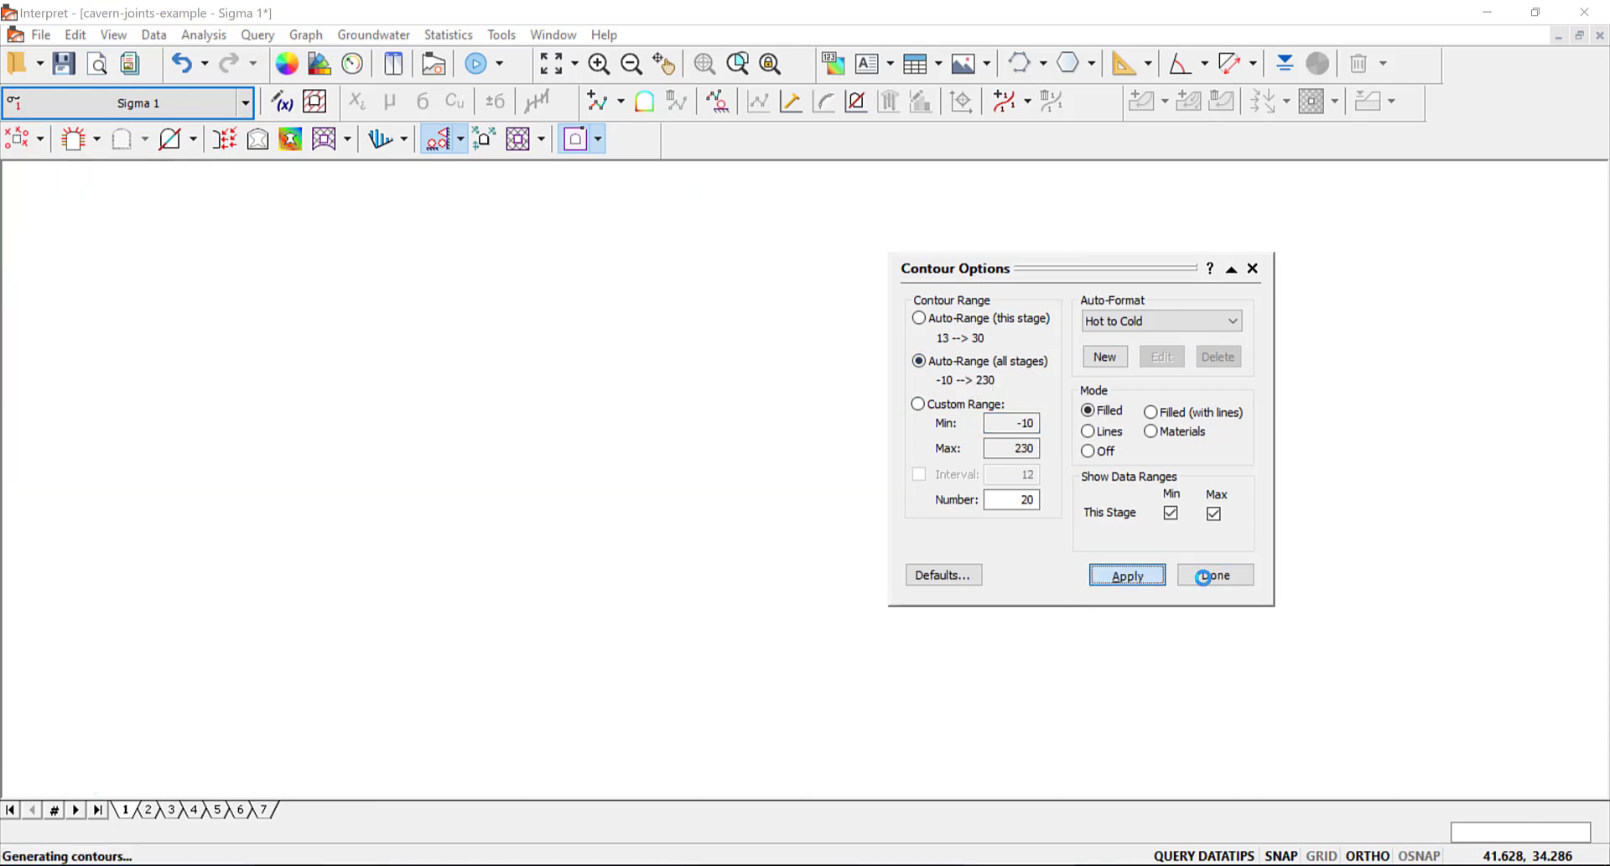
pyautogui.click(1238, 580)
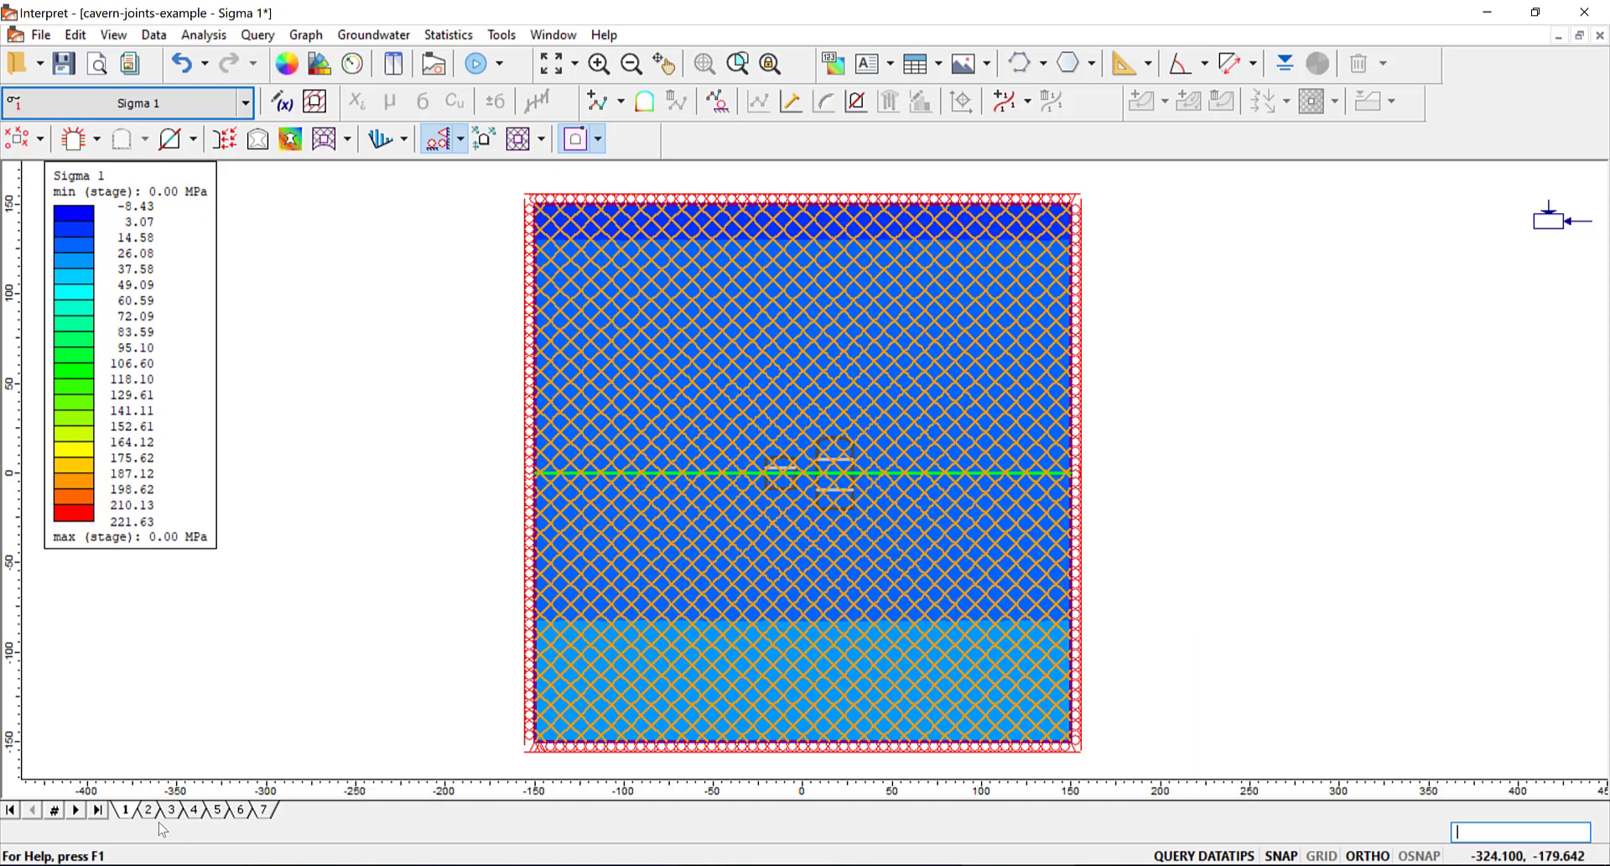
# Step: Show the stage 7 results around the excavations and display the yielded finite elements
pyautogui.click(262, 810)
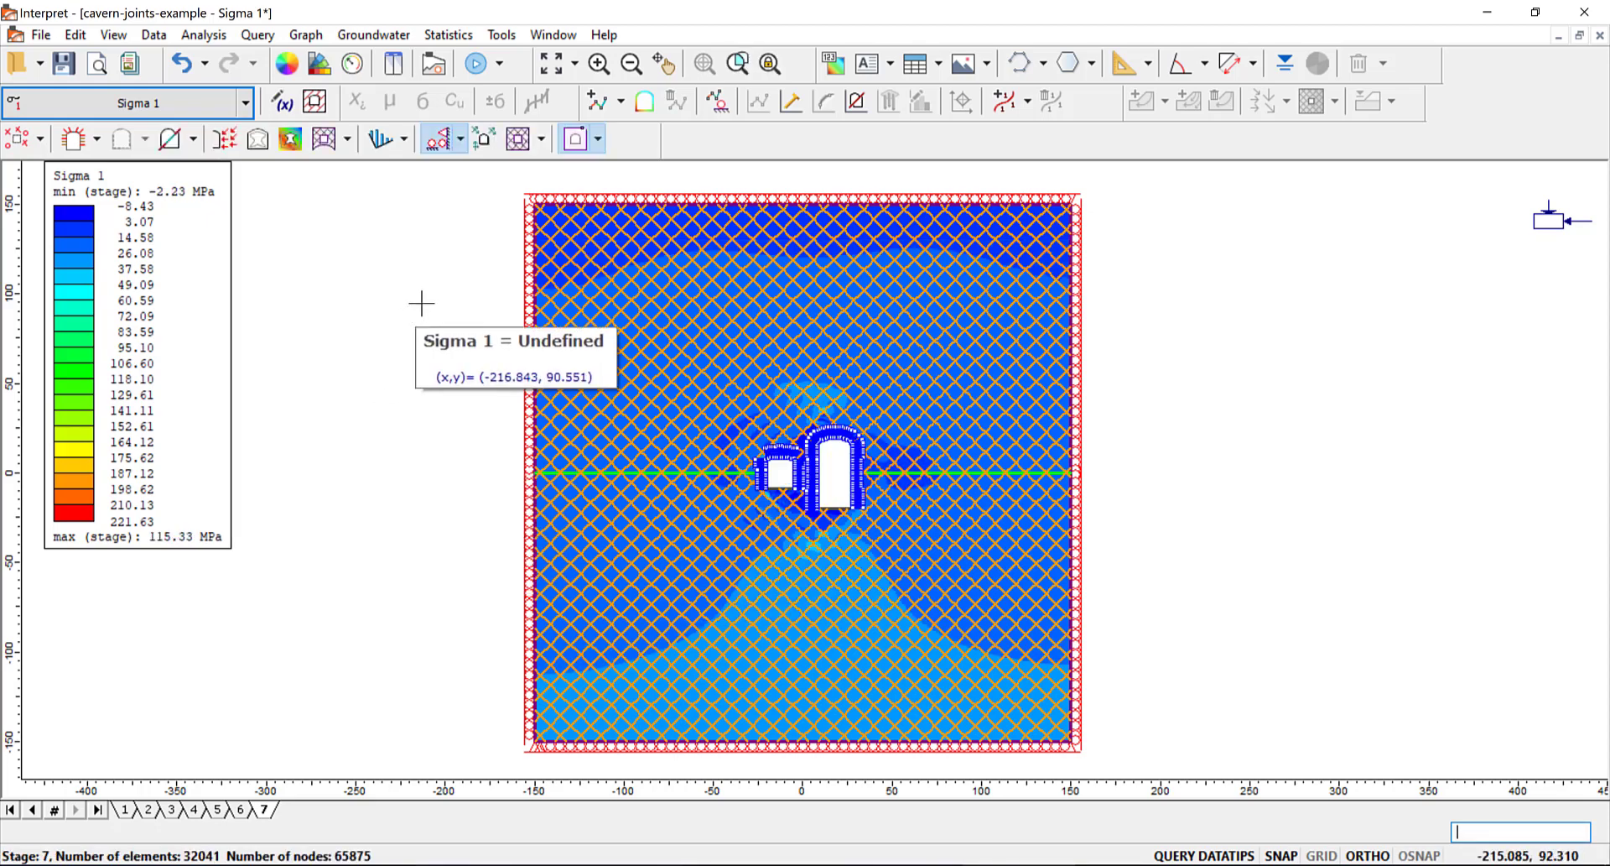
pyautogui.click(738, 64)
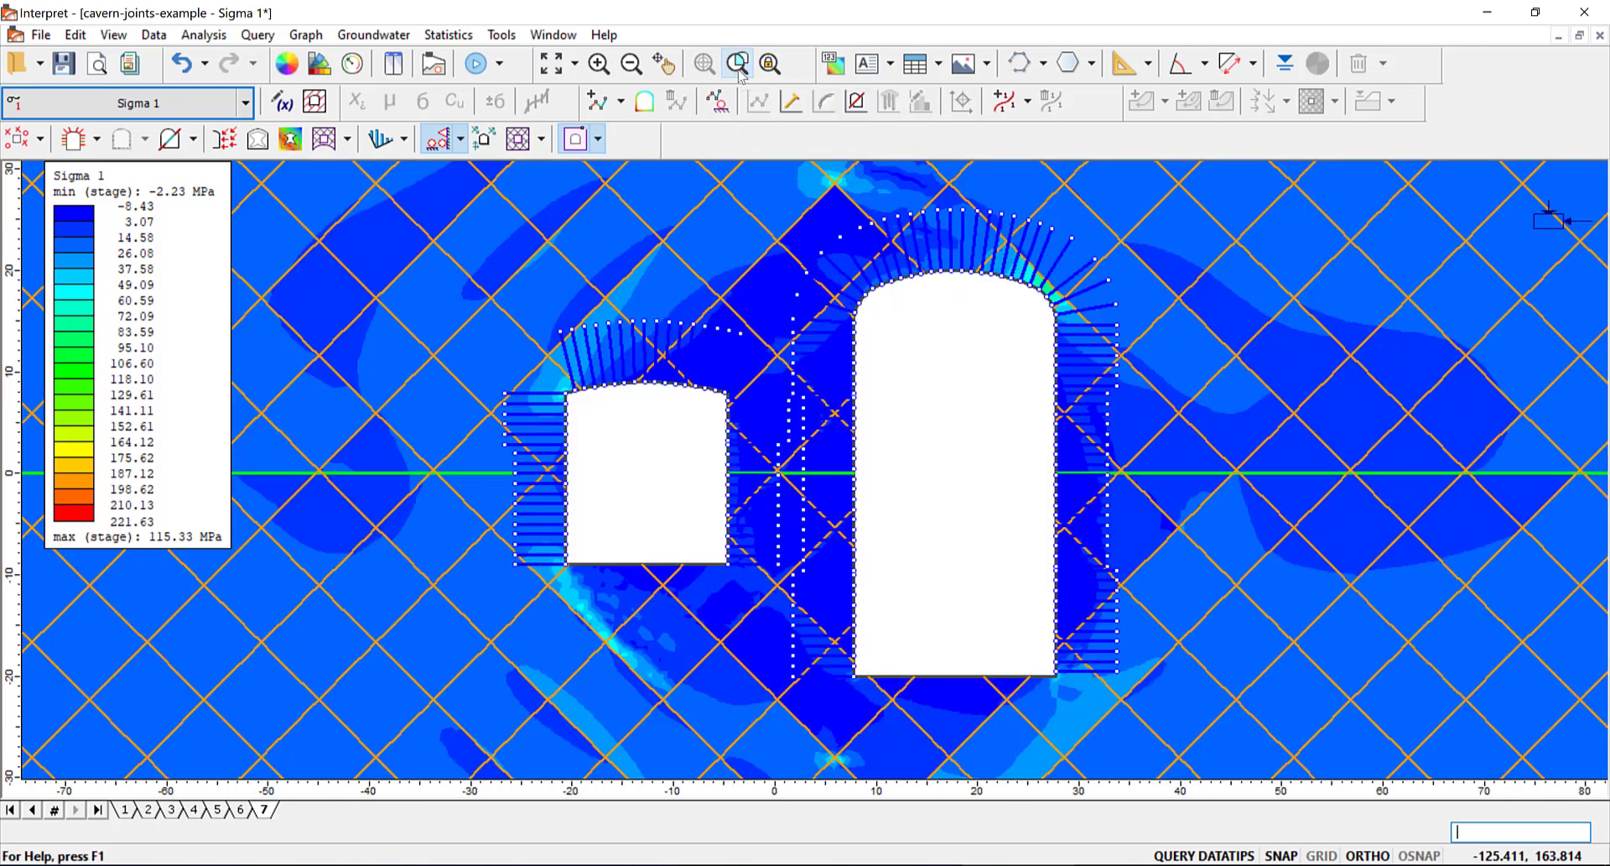
pyautogui.click(17, 147)
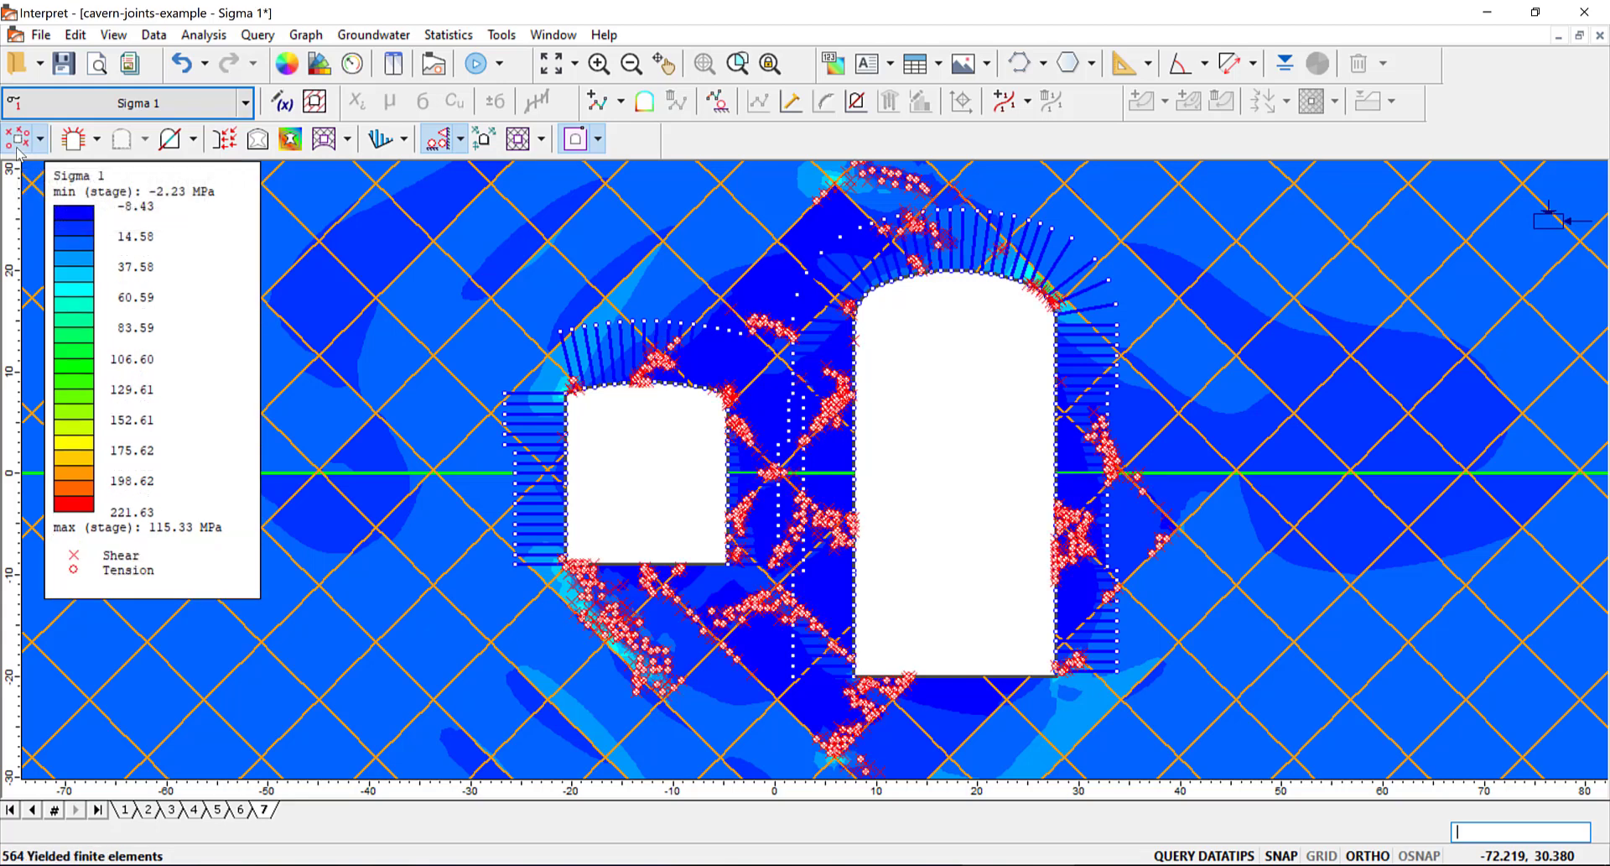
pyautogui.moveTo(816, 461)
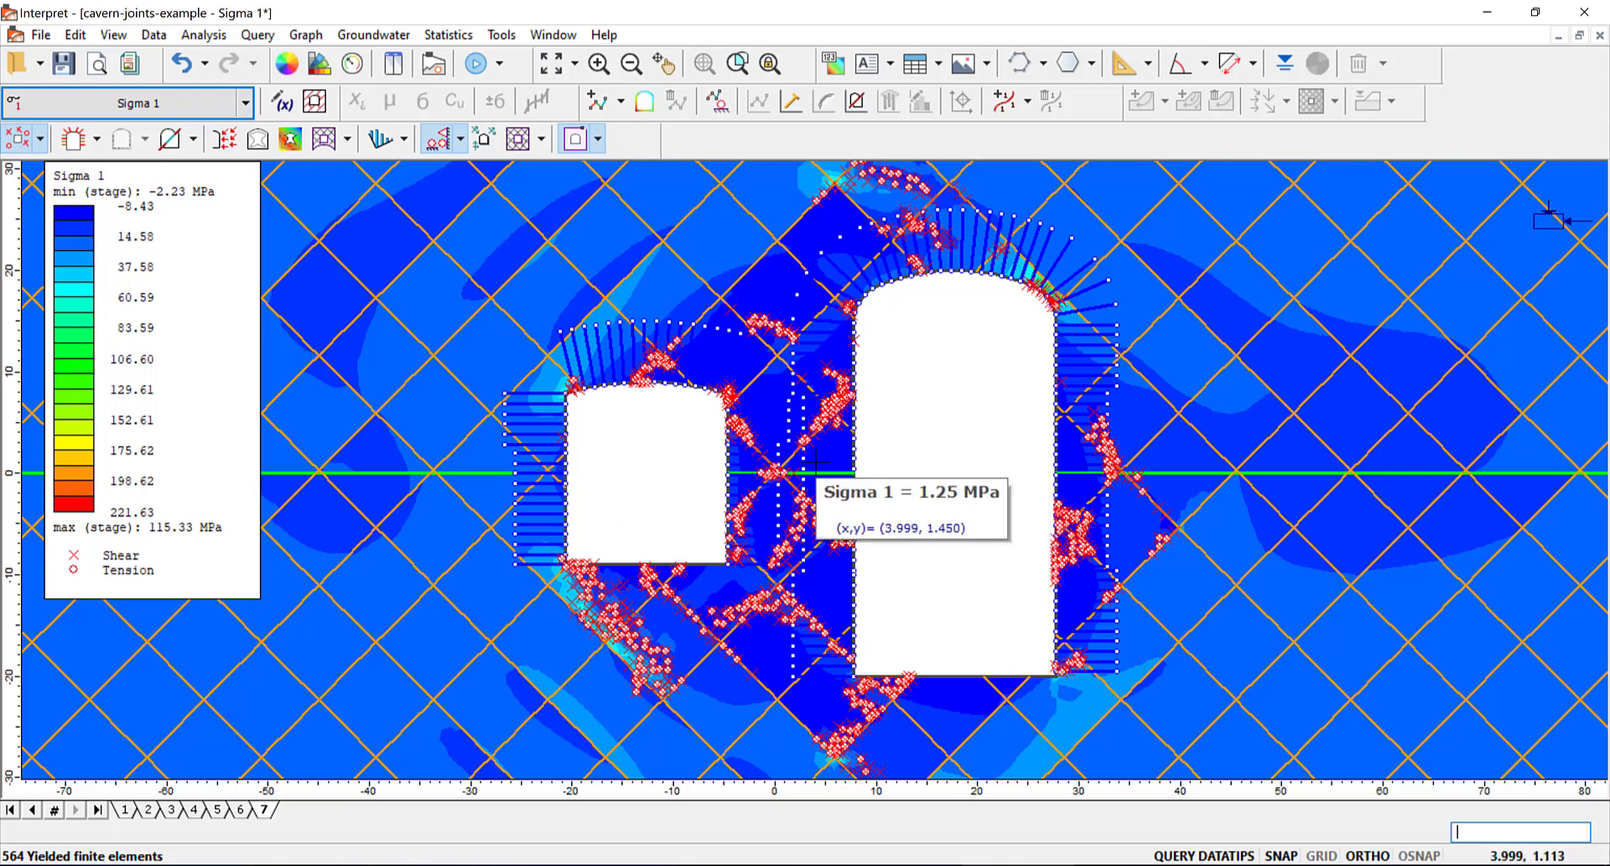
pyautogui.scroll(-1, 816, 460)
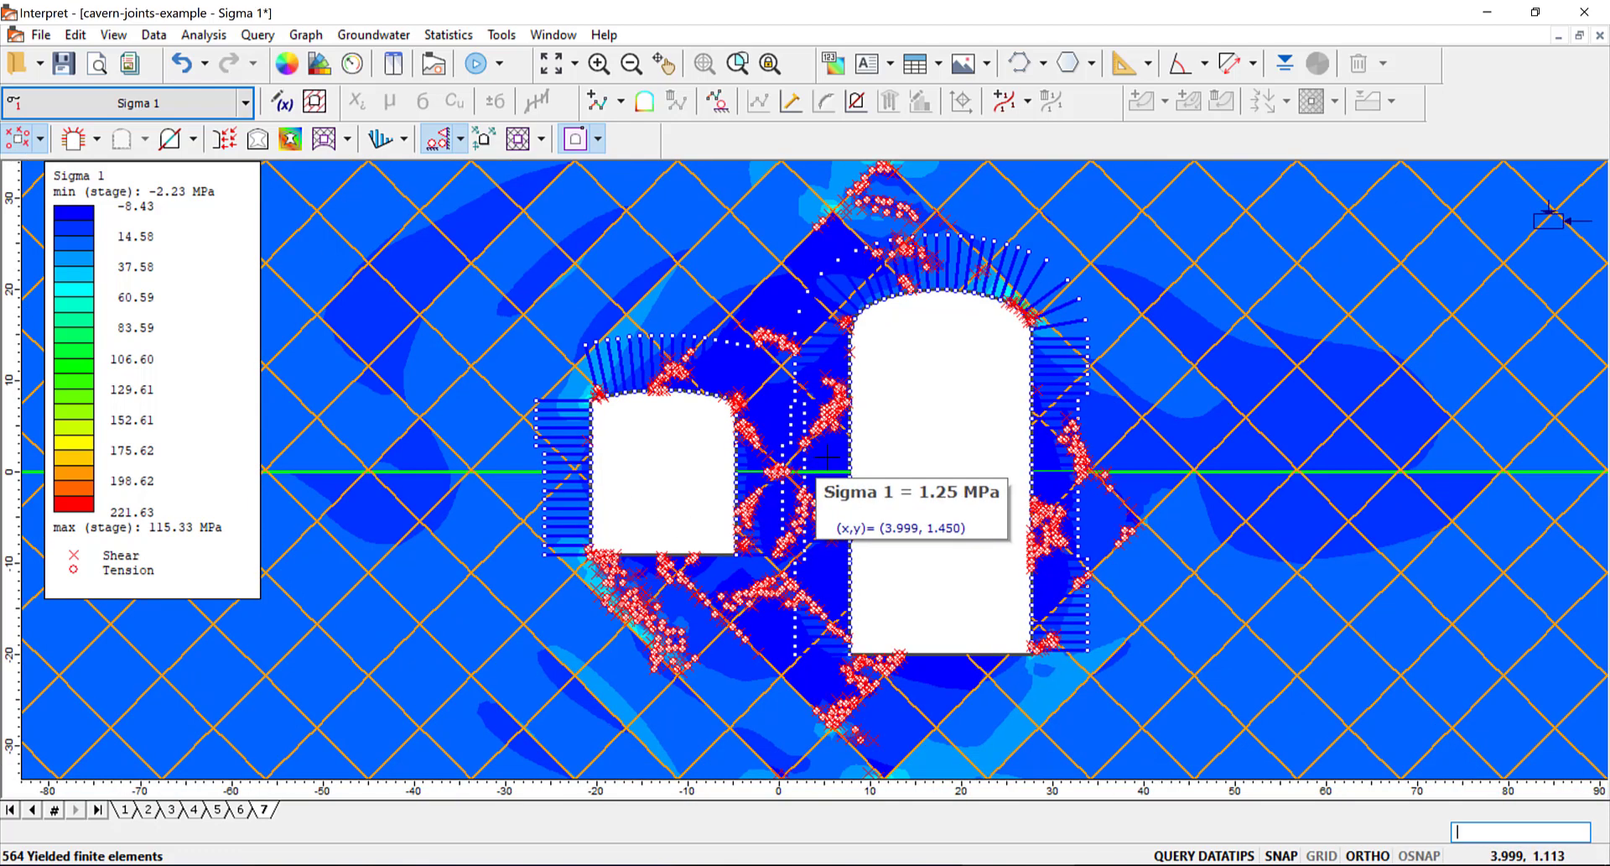
pyautogui.scroll(-1, 828, 457)
pyautogui.scroll(-1, 828, 457)
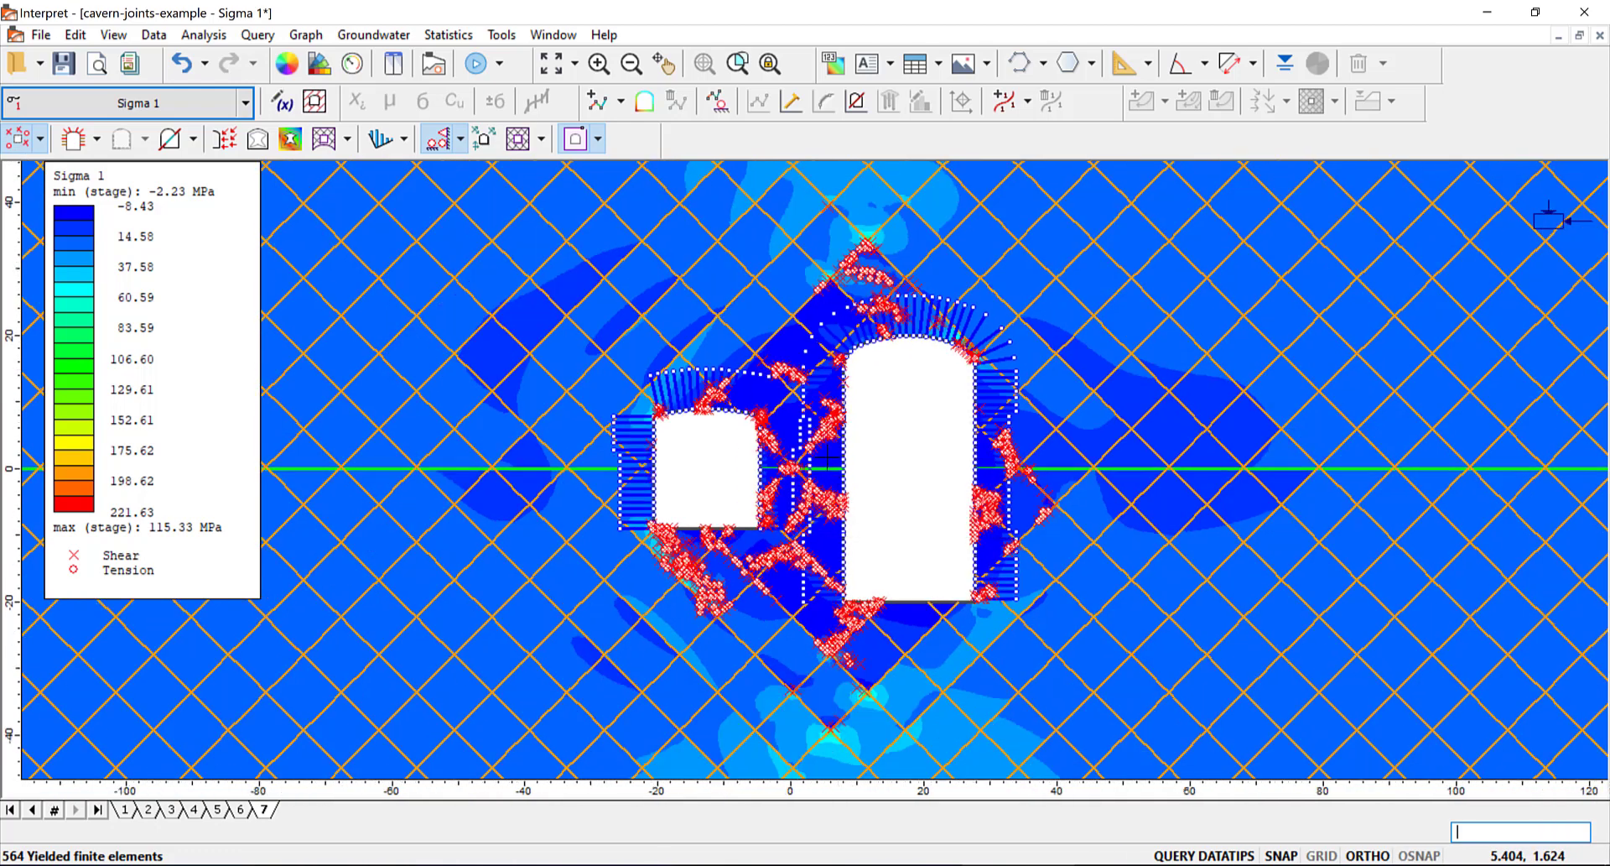
# Step: Display the yielded joints and yielded bolts around the two caverns
pyautogui.click(170, 140)
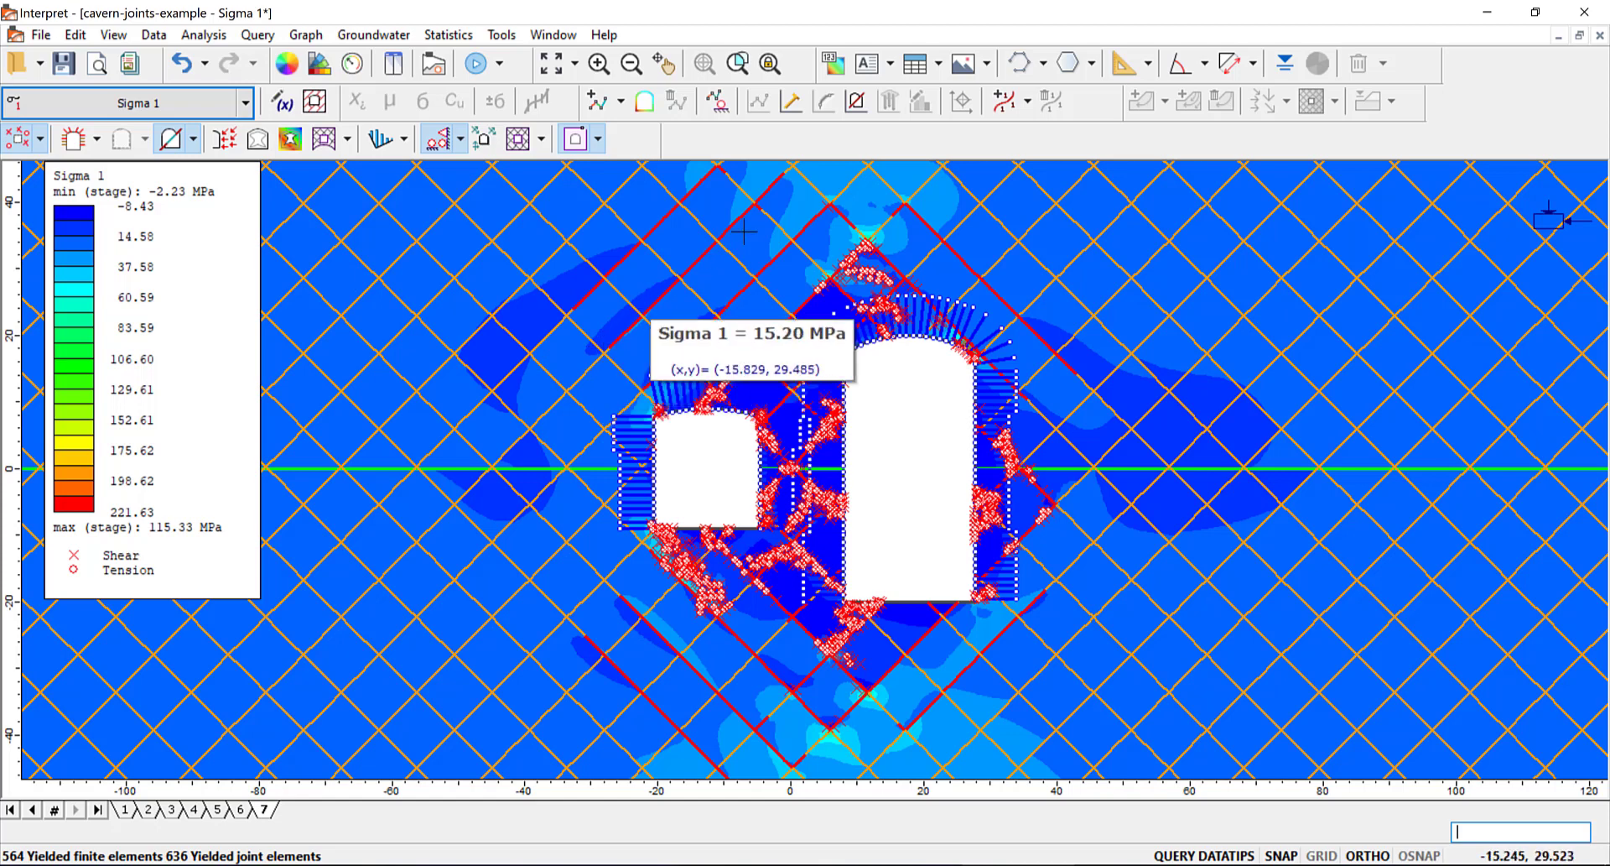
pyautogui.moveTo(814, 226)
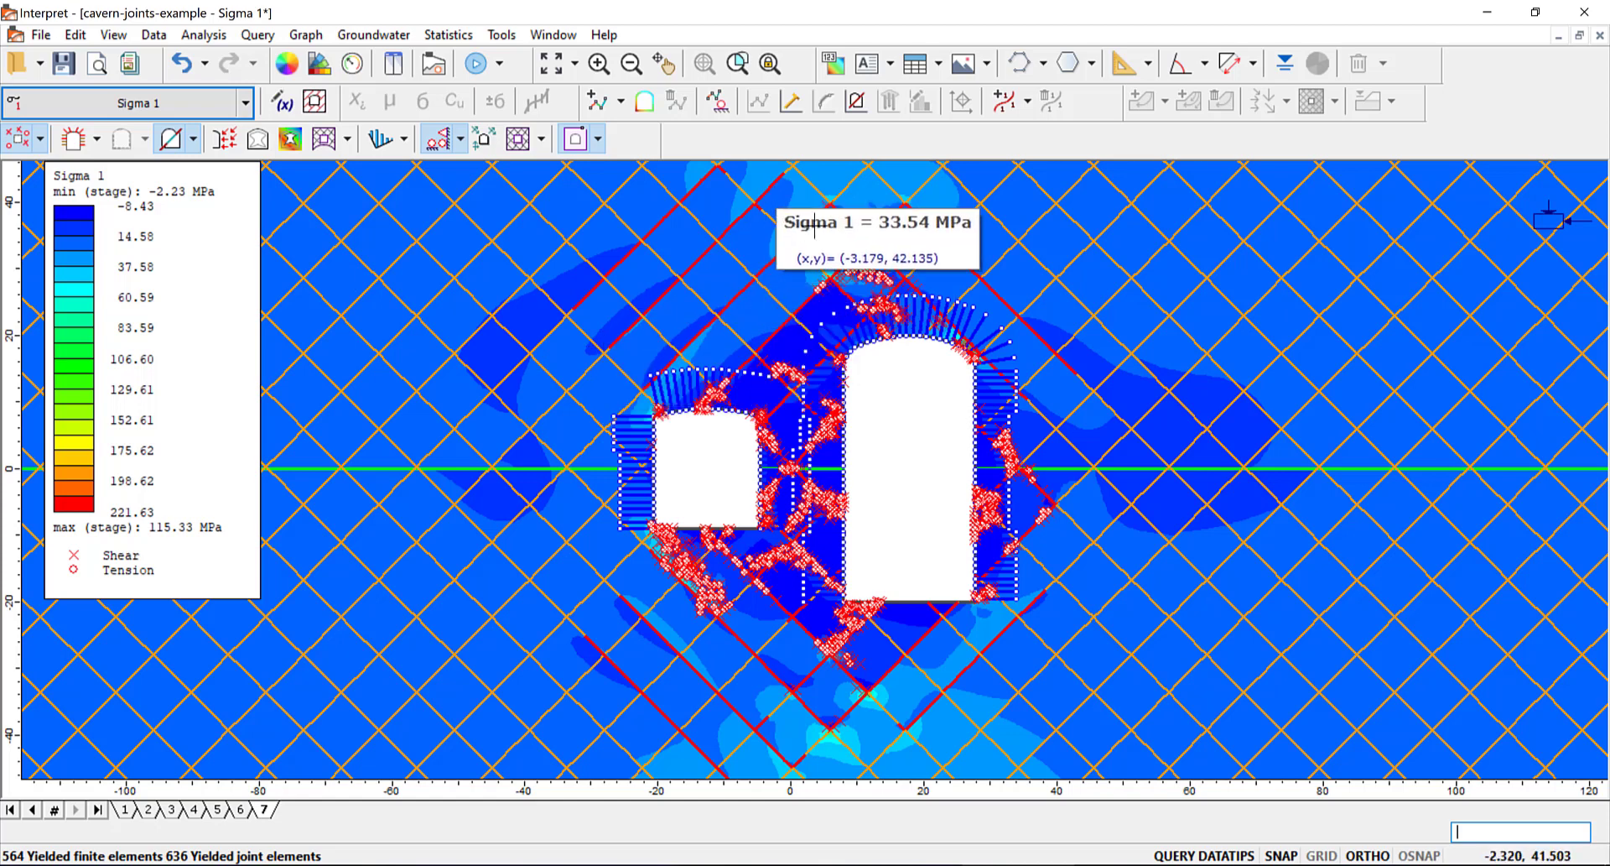
pyautogui.click(74, 148)
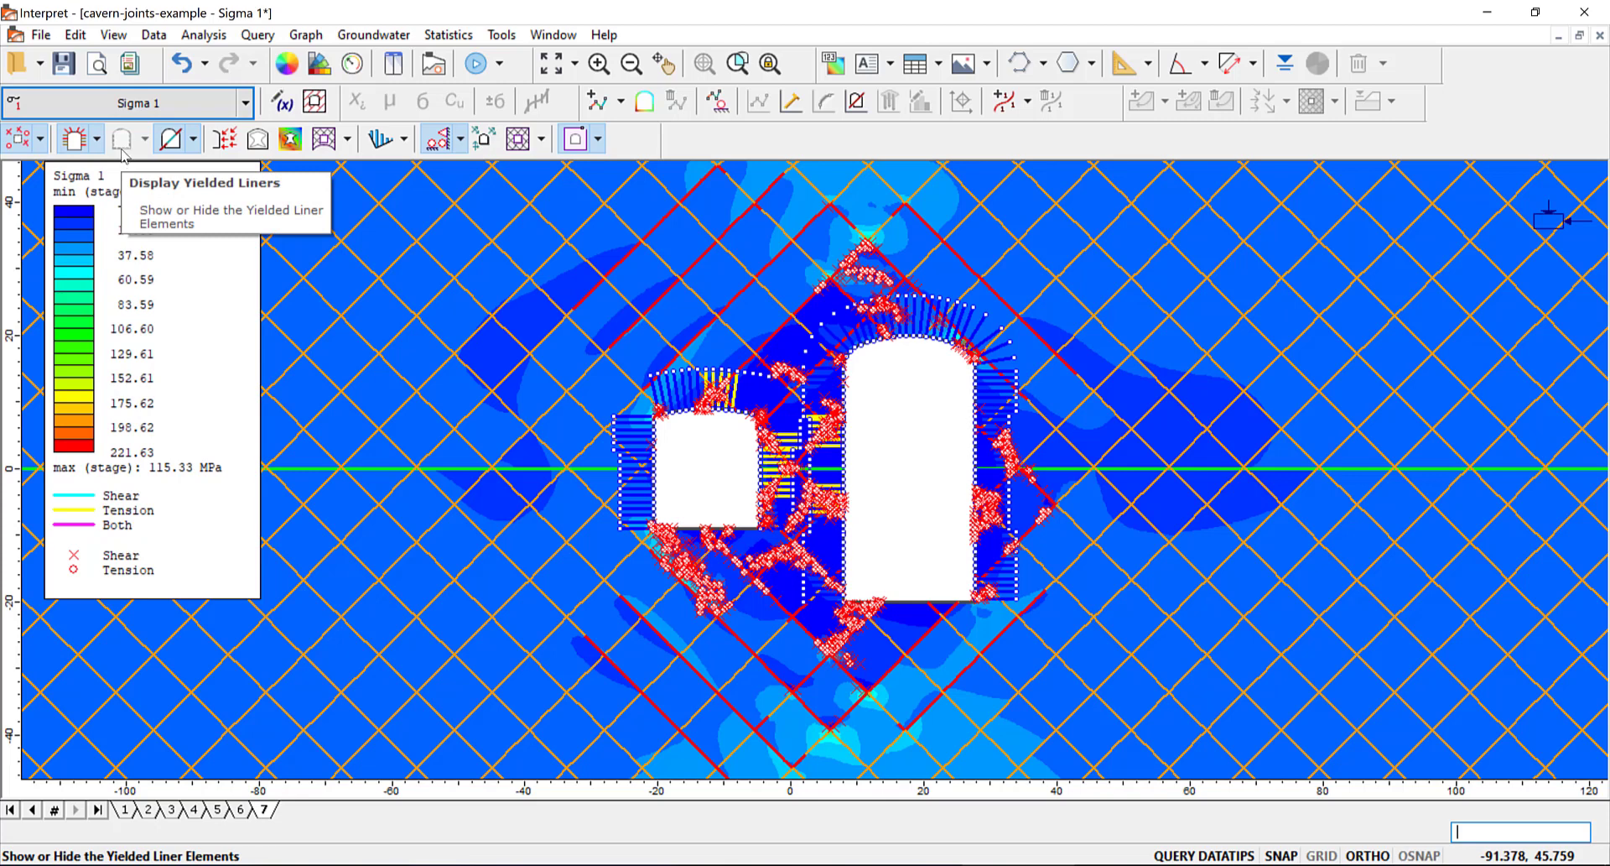
pyautogui.moveTo(929, 493)
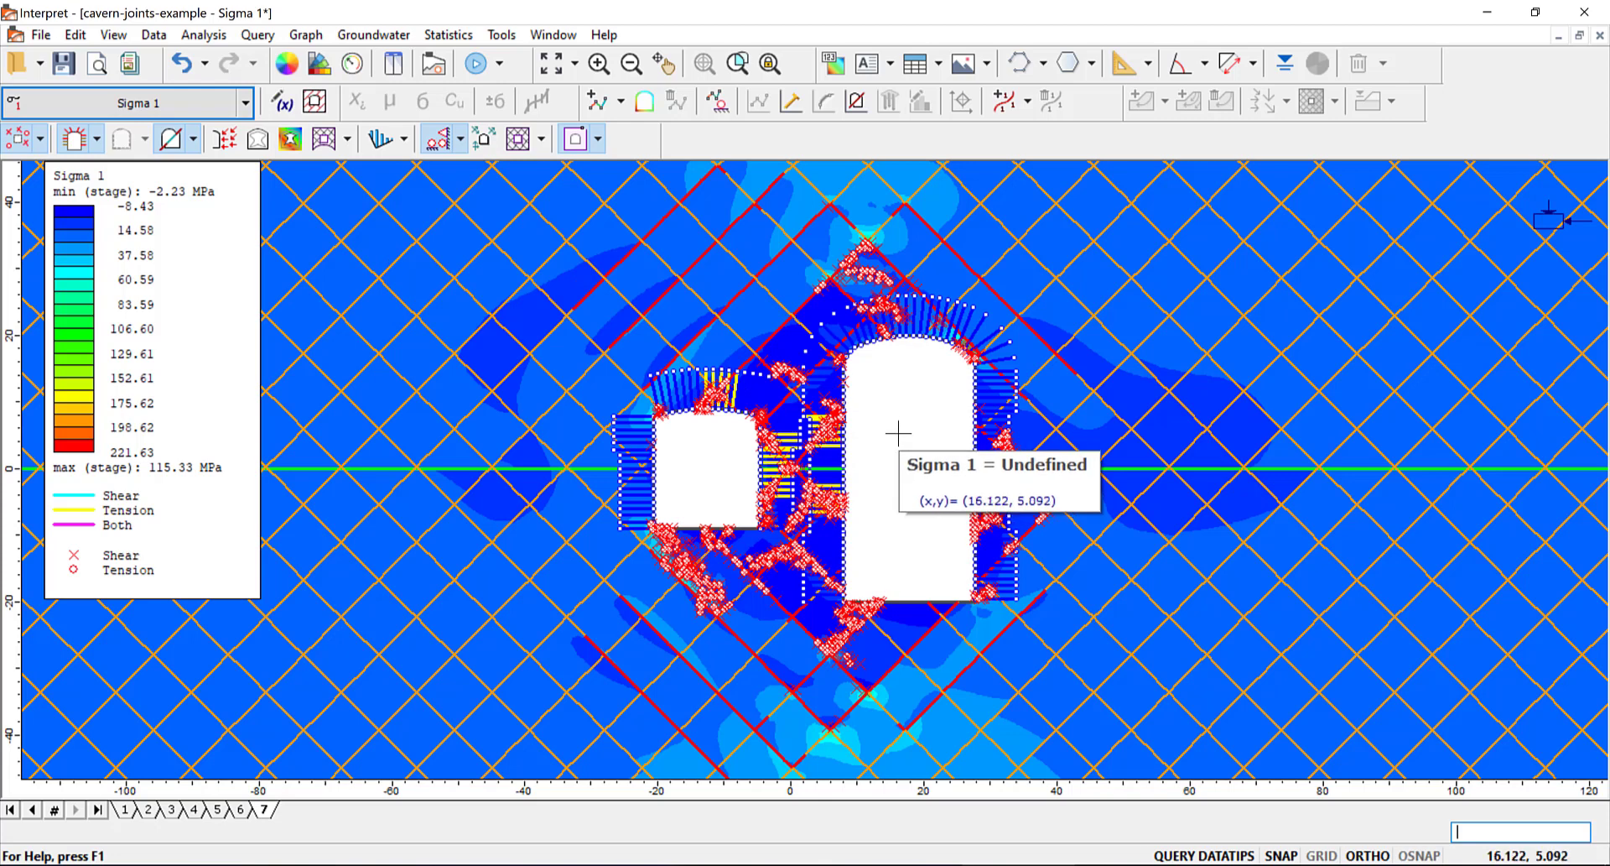
# Step: Switch the contours from Sigma 1 to Total Displacement under Solid Displacement
pyautogui.click(245, 103)
pyautogui.moveTo(208, 162)
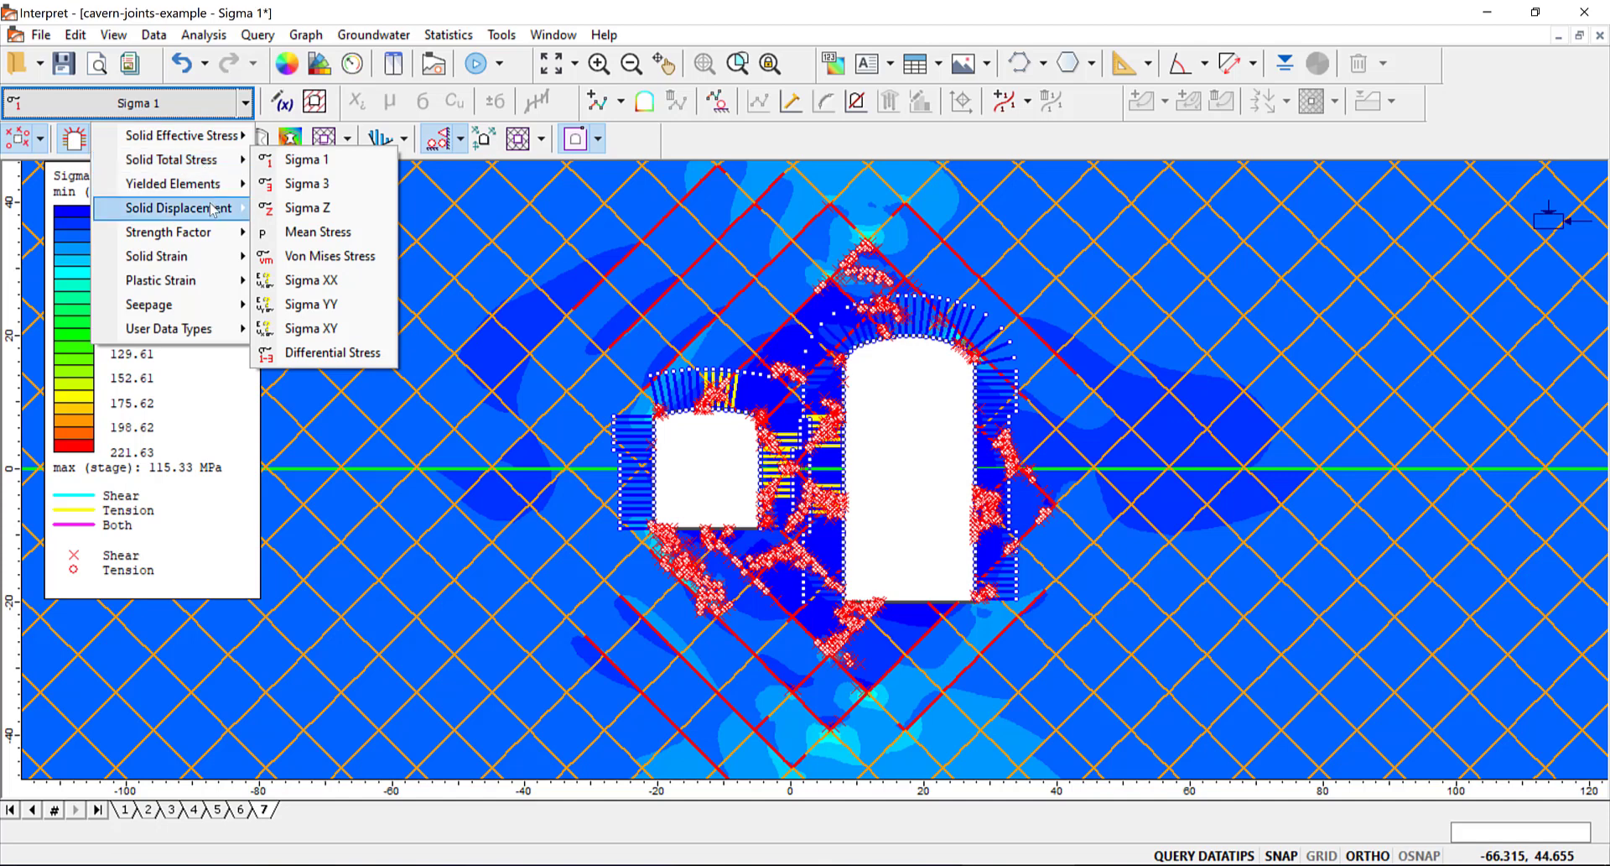
pyautogui.moveTo(209, 208)
pyautogui.click(353, 309)
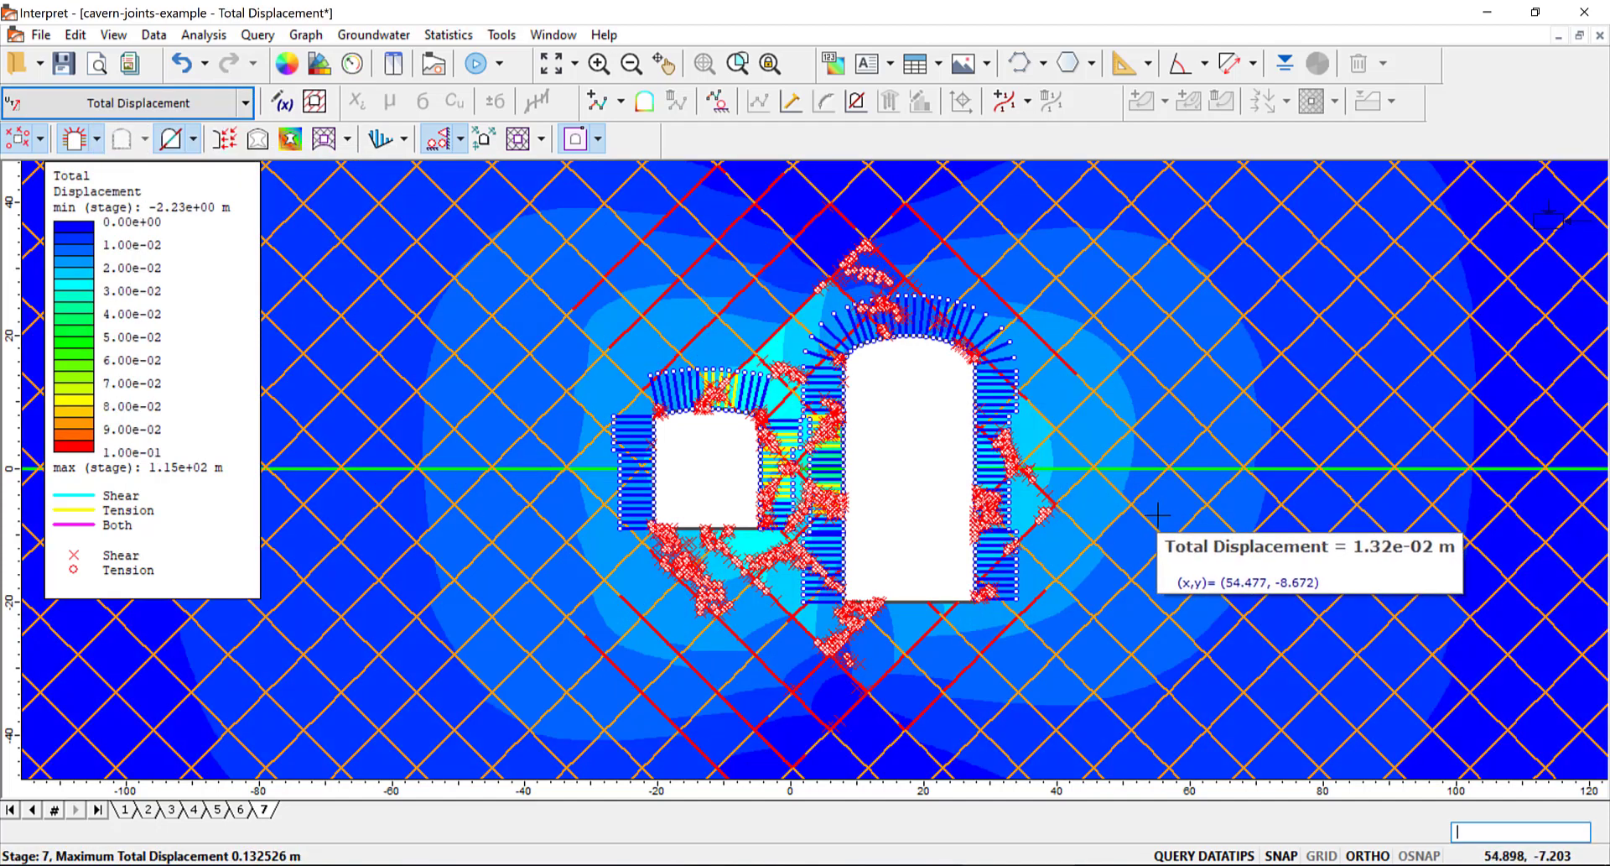
# Step: Set the total displacement contour range to auto-range over all stages
pyautogui.rightClick(220, 303)
pyautogui.click(283, 422)
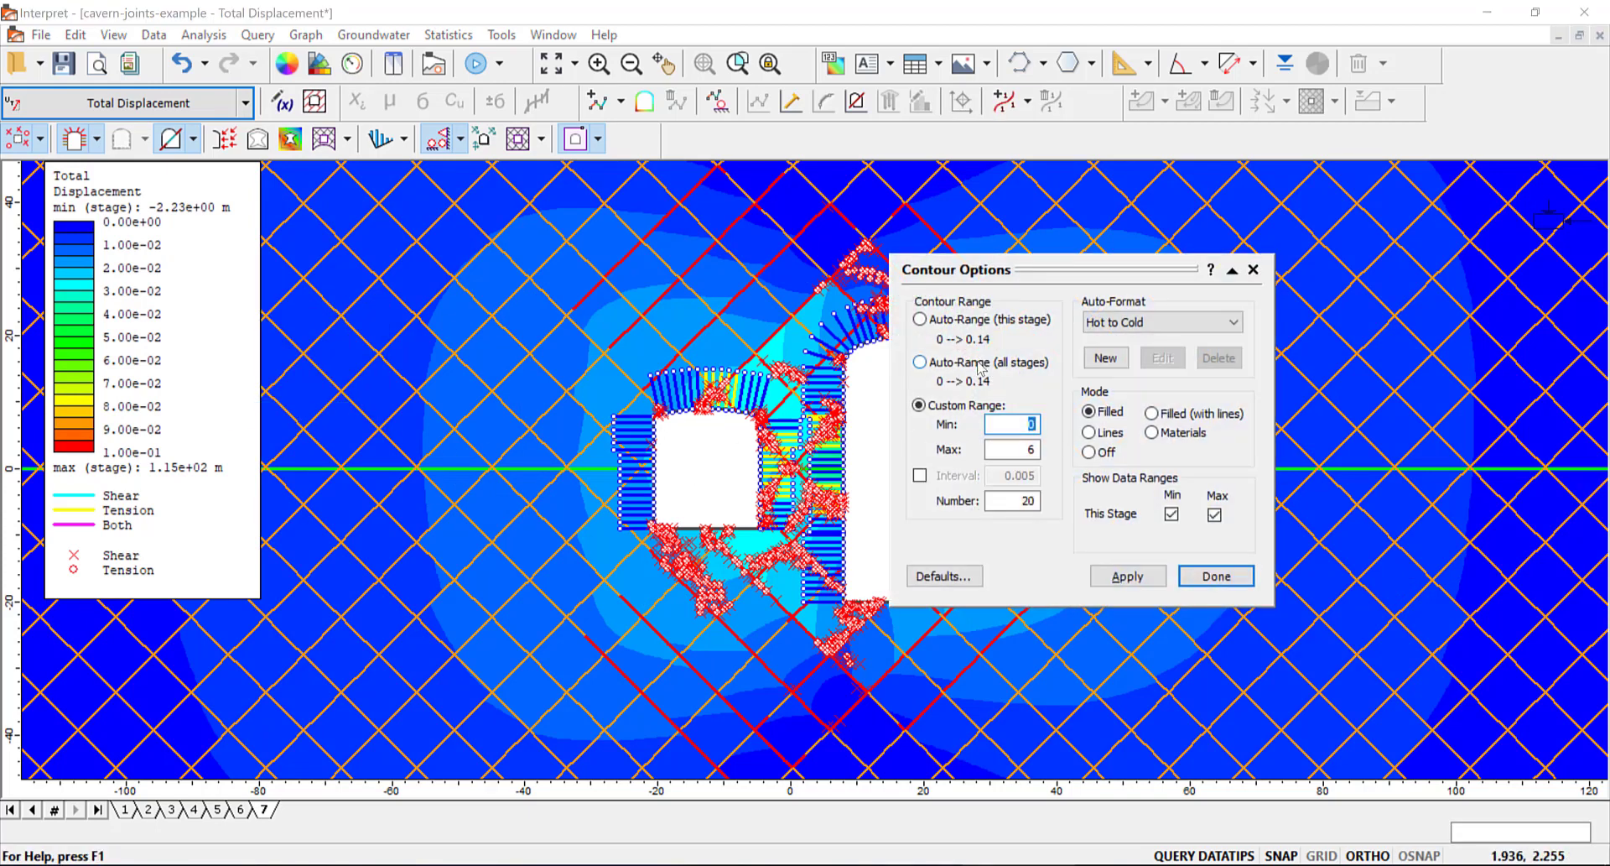
pyautogui.click(978, 365)
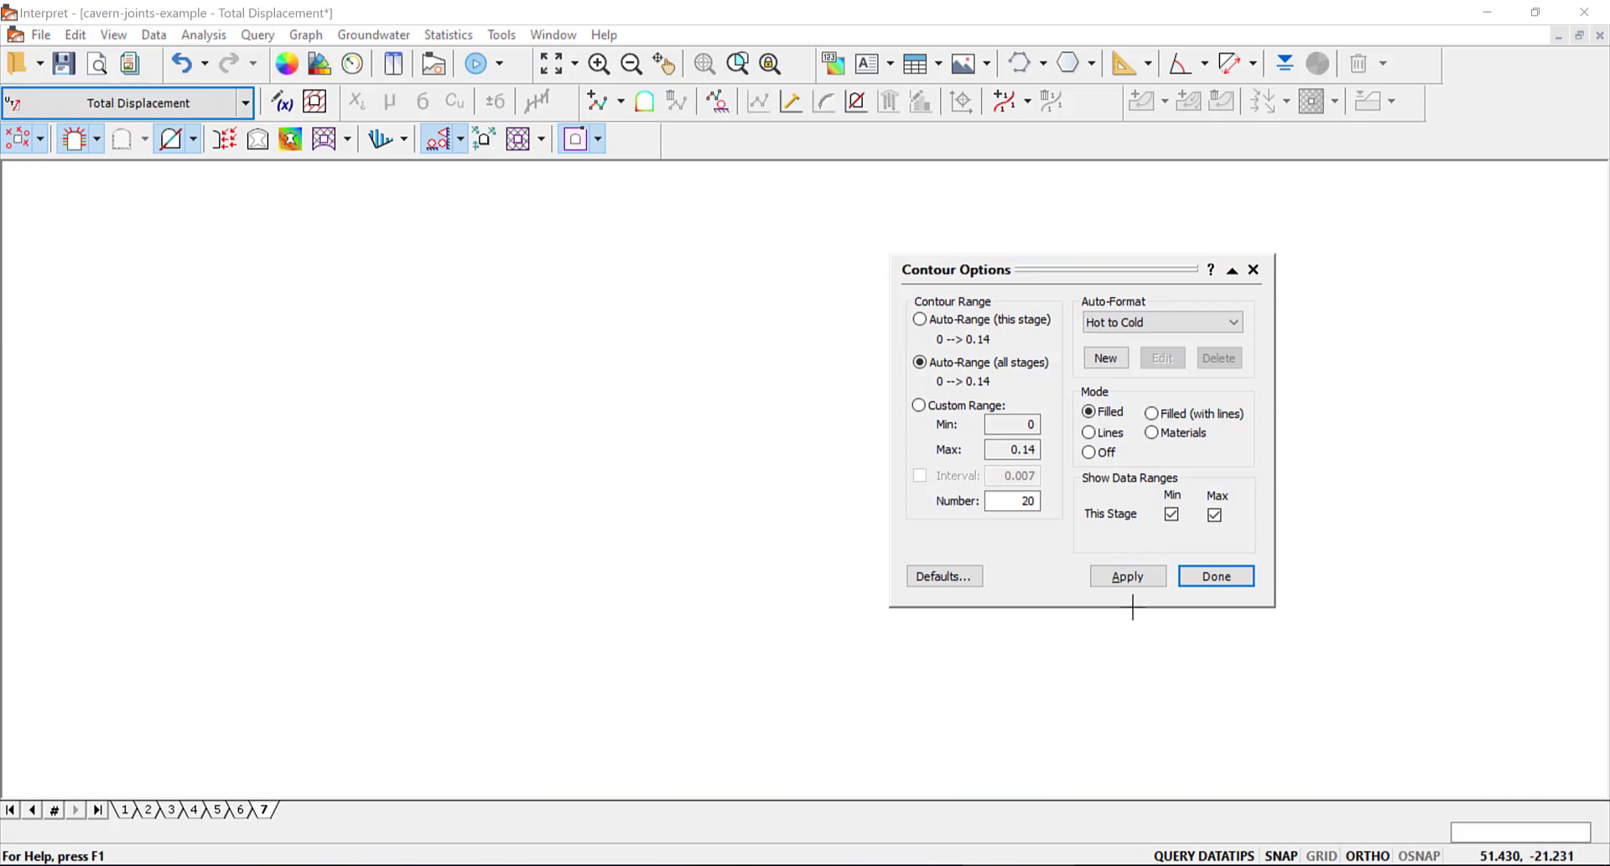
pyautogui.click(1128, 576)
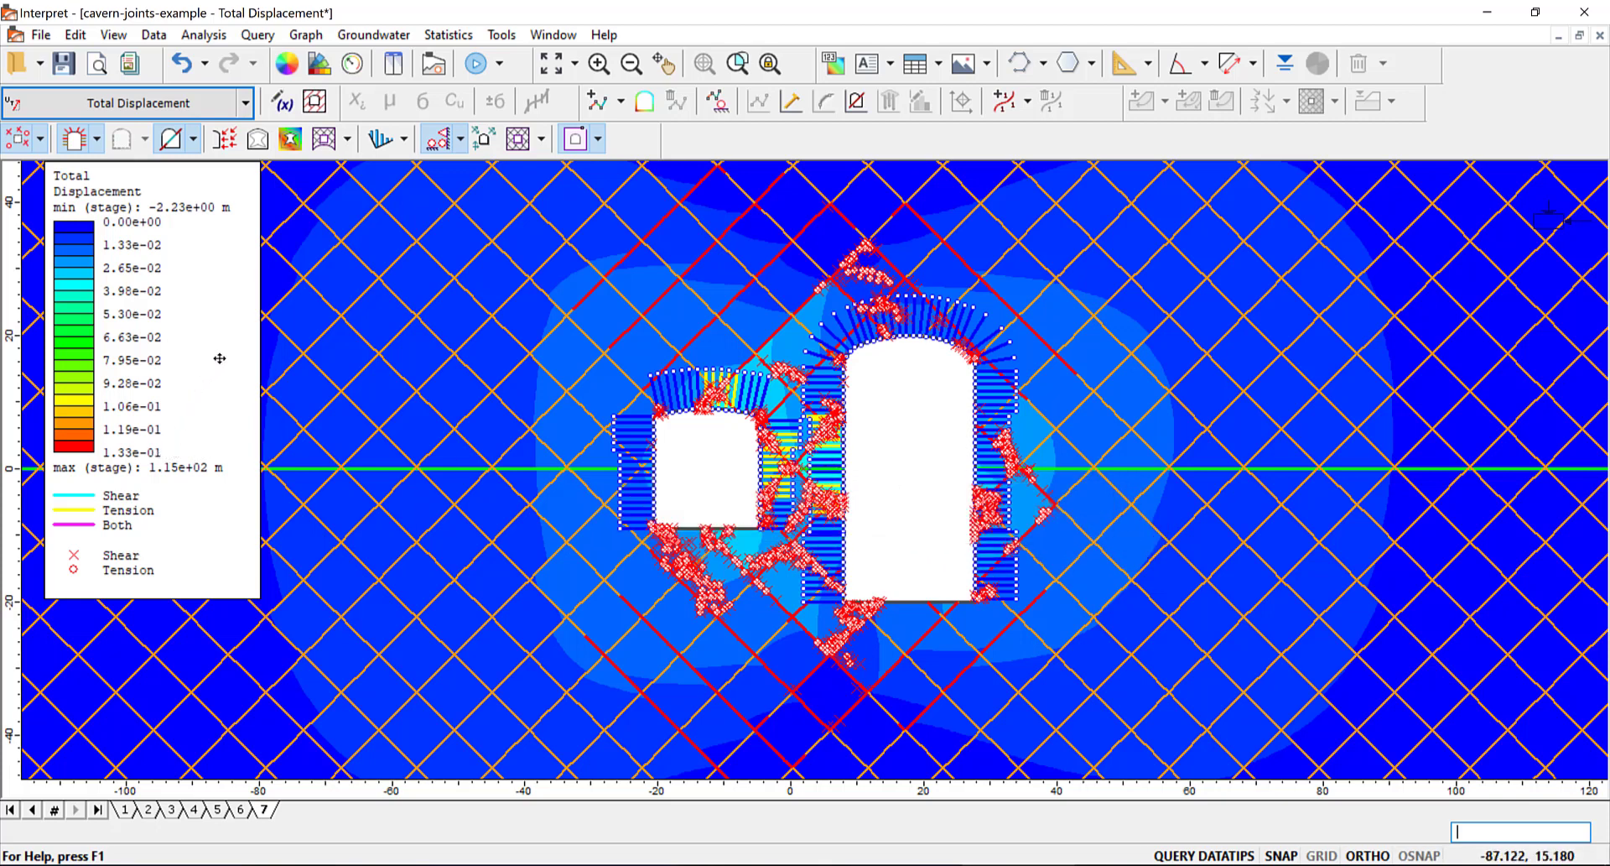
# Step: Give the total displacement contours a custom range with a maximum of 0.06
pyautogui.rightClick(212, 330)
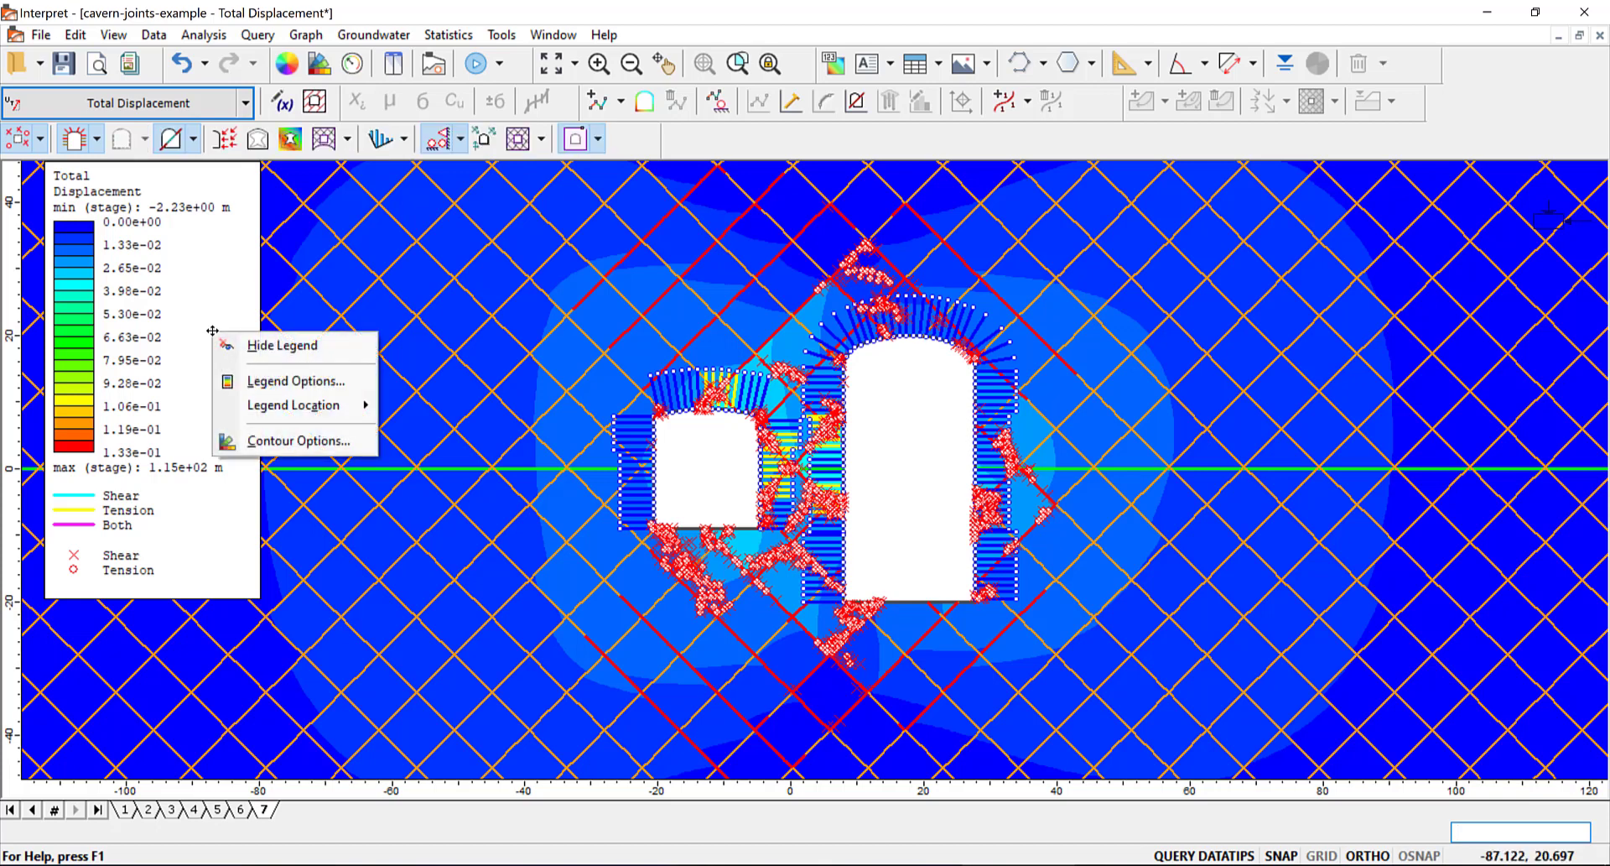
pyautogui.click(277, 442)
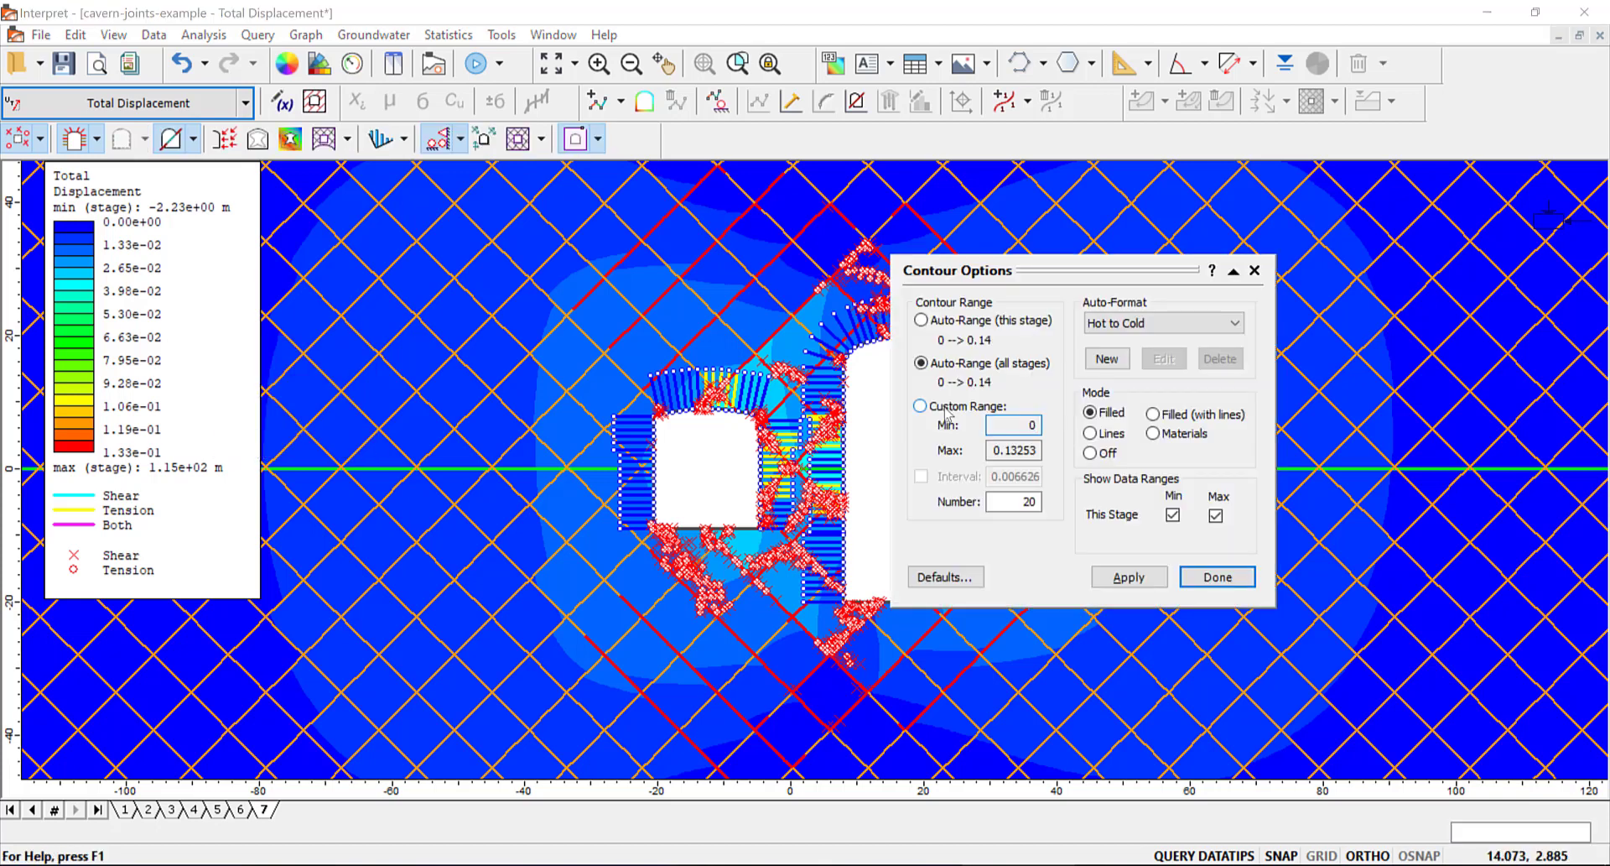
pyautogui.doubleClick(1010, 451)
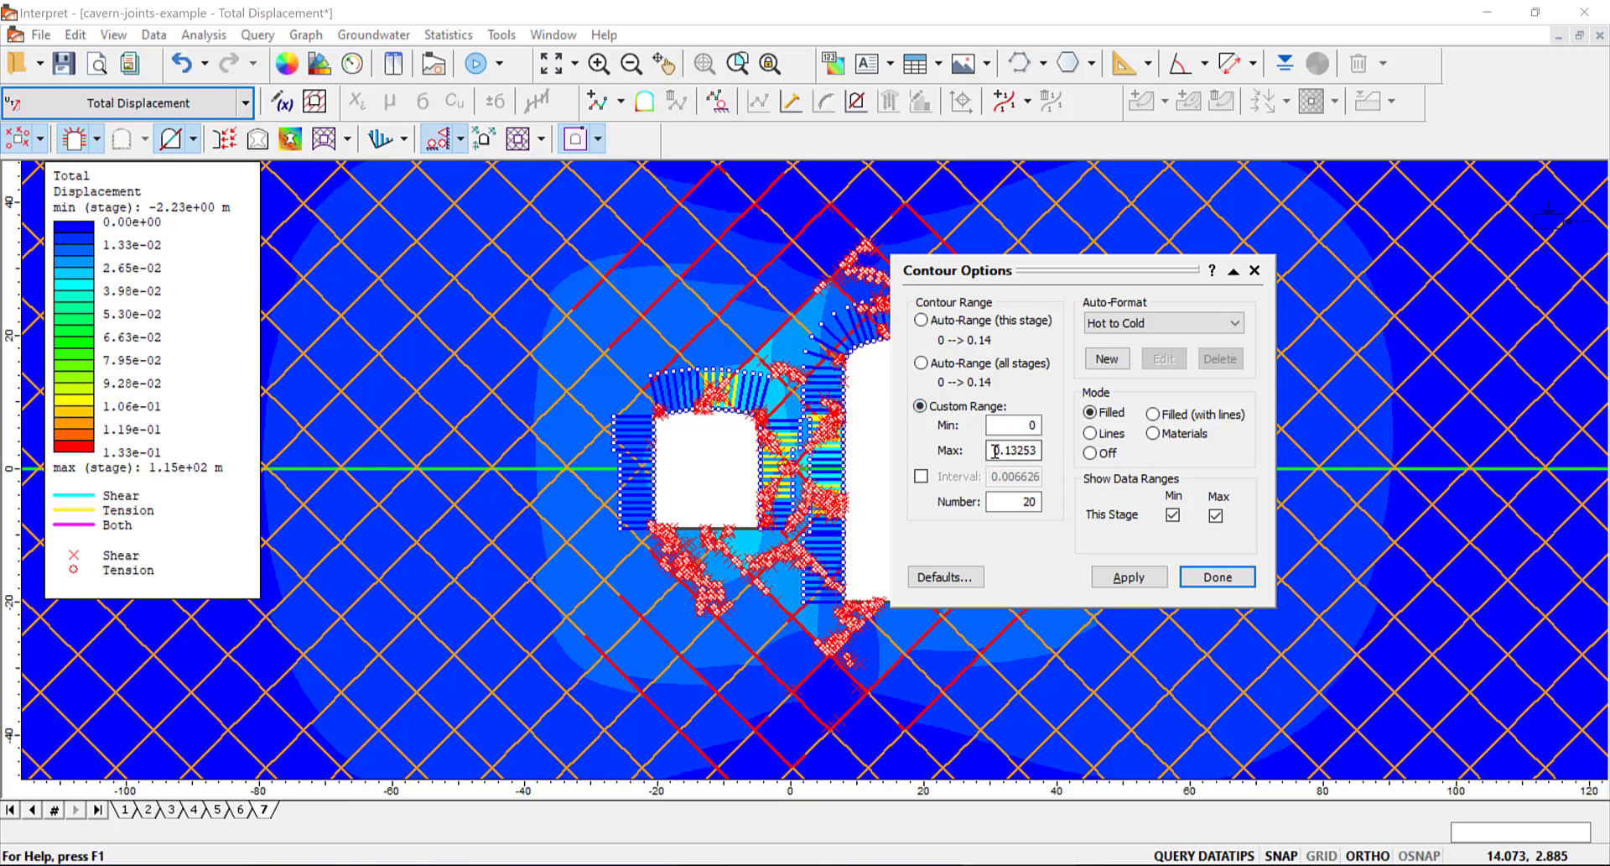
pyautogui.write('0.06')
pyautogui.click(1129, 577)
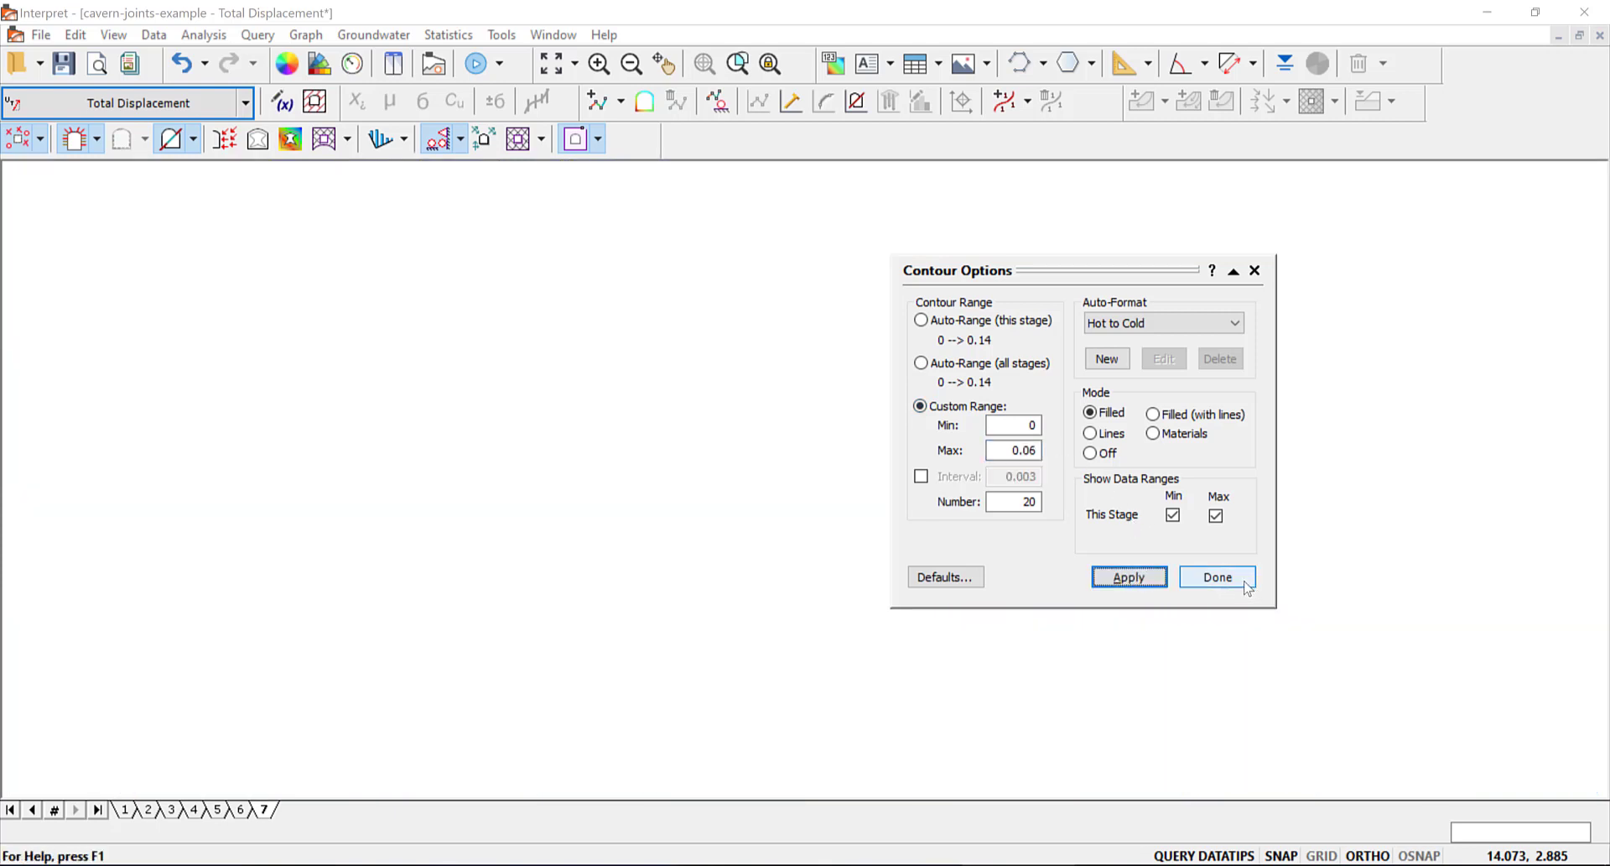
pyautogui.click(1245, 580)
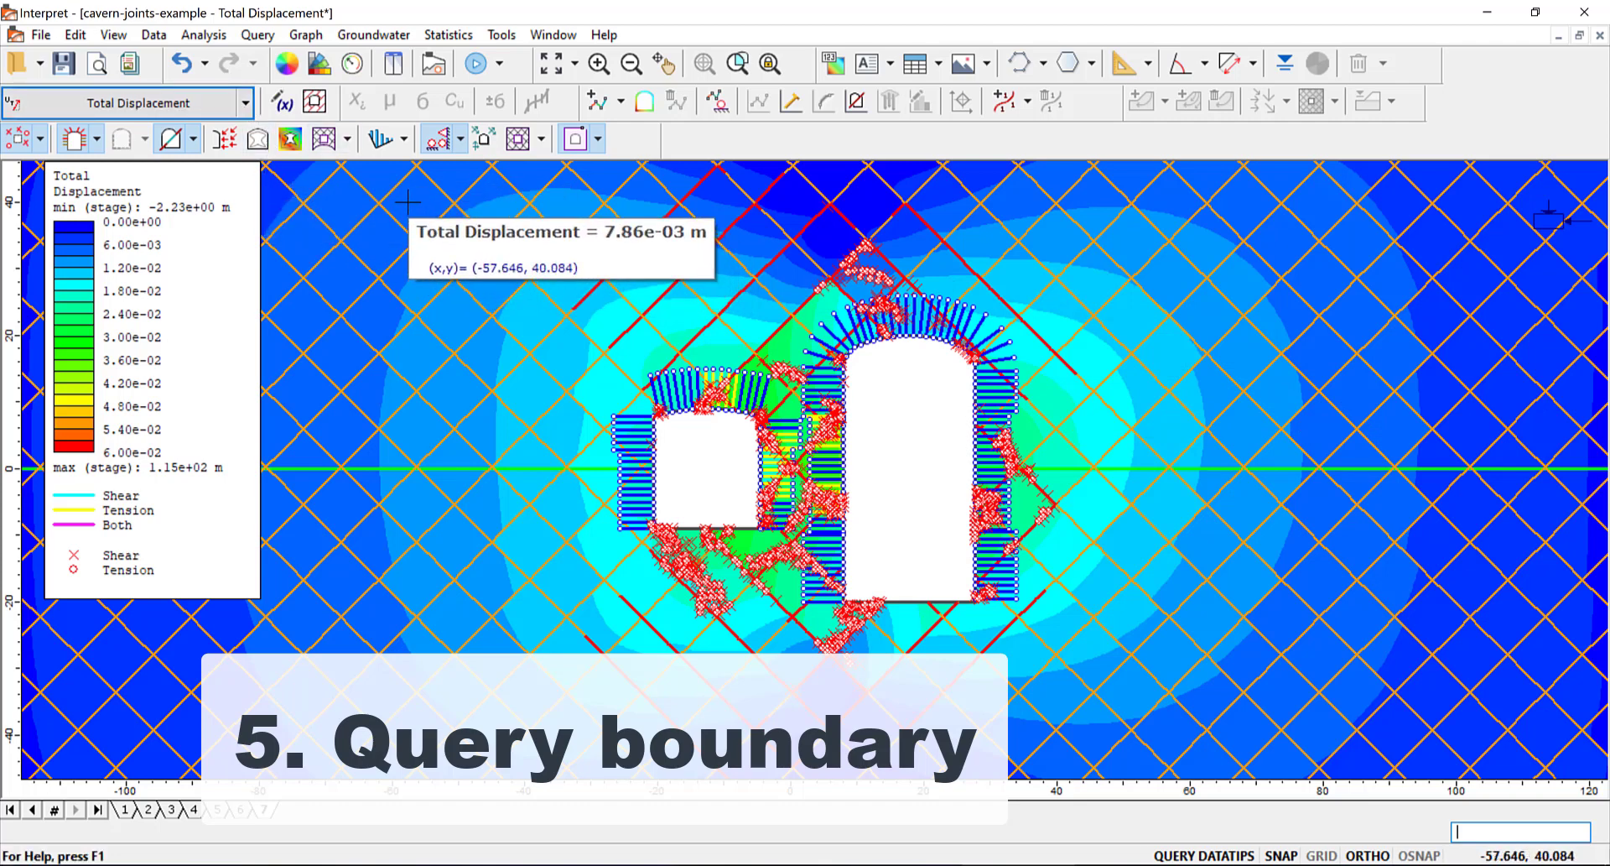
# Step: Add a boundary query to the larger cavern, located on the excavation boundary
pyautogui.click(253, 35)
pyautogui.click(362, 181)
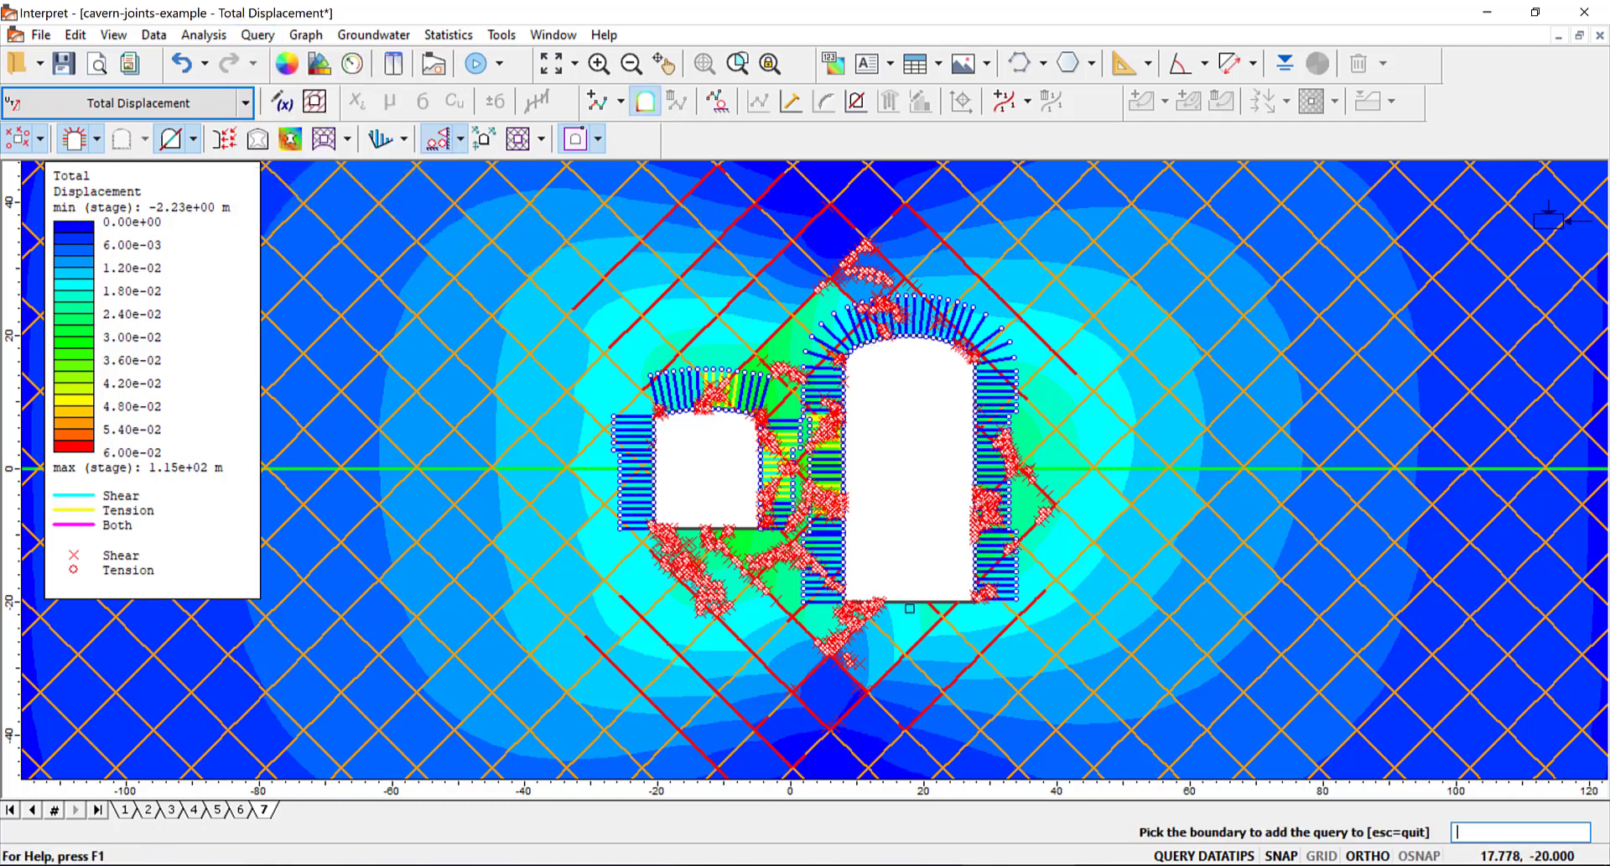
pyautogui.click(917, 591)
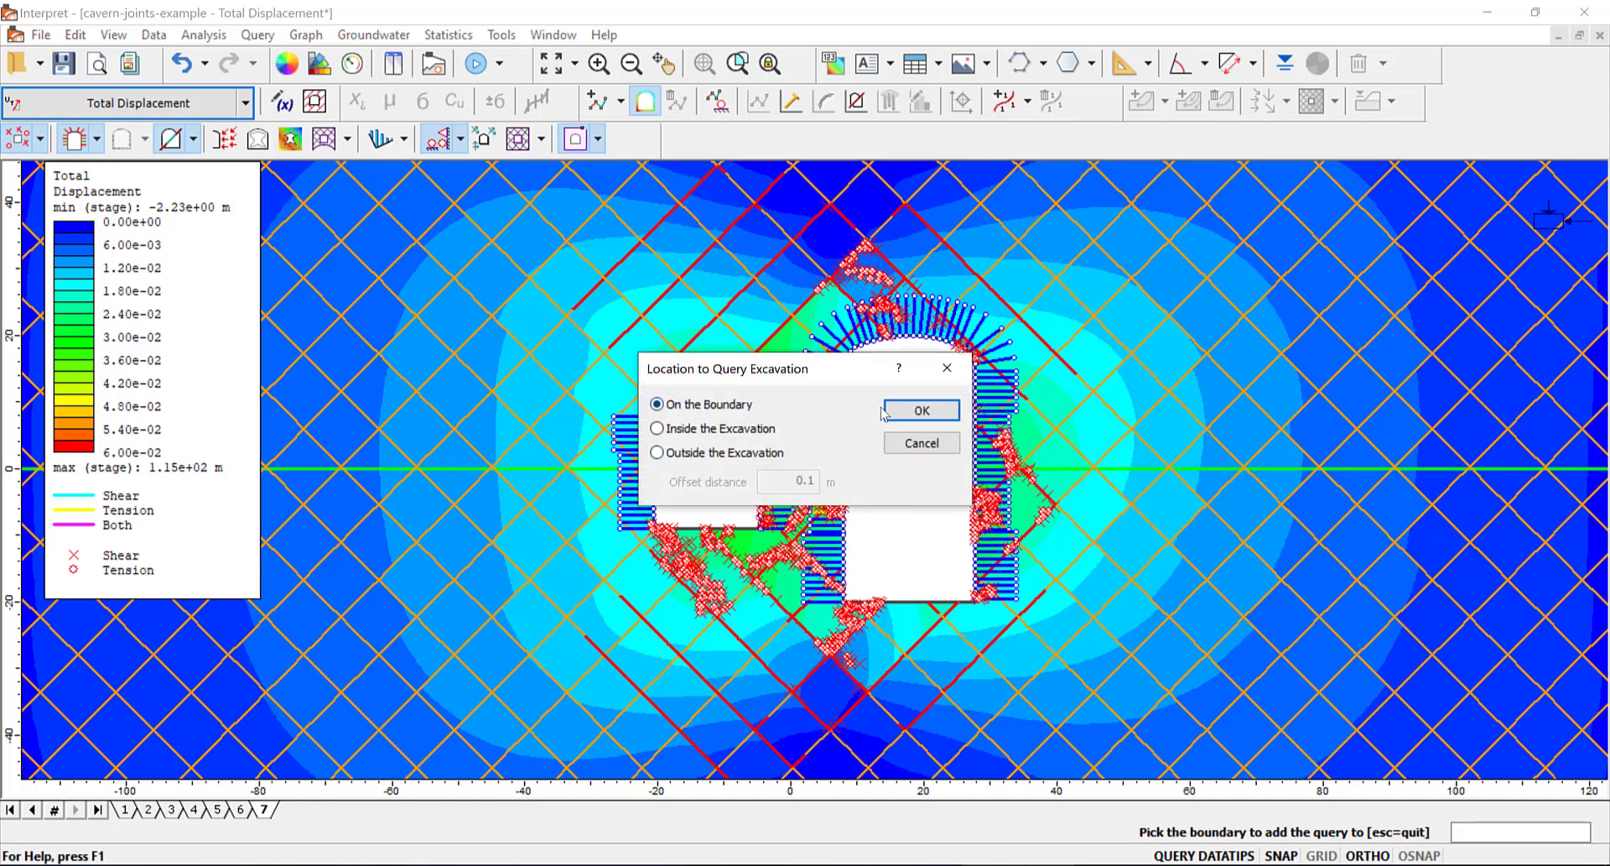
pyautogui.click(908, 413)
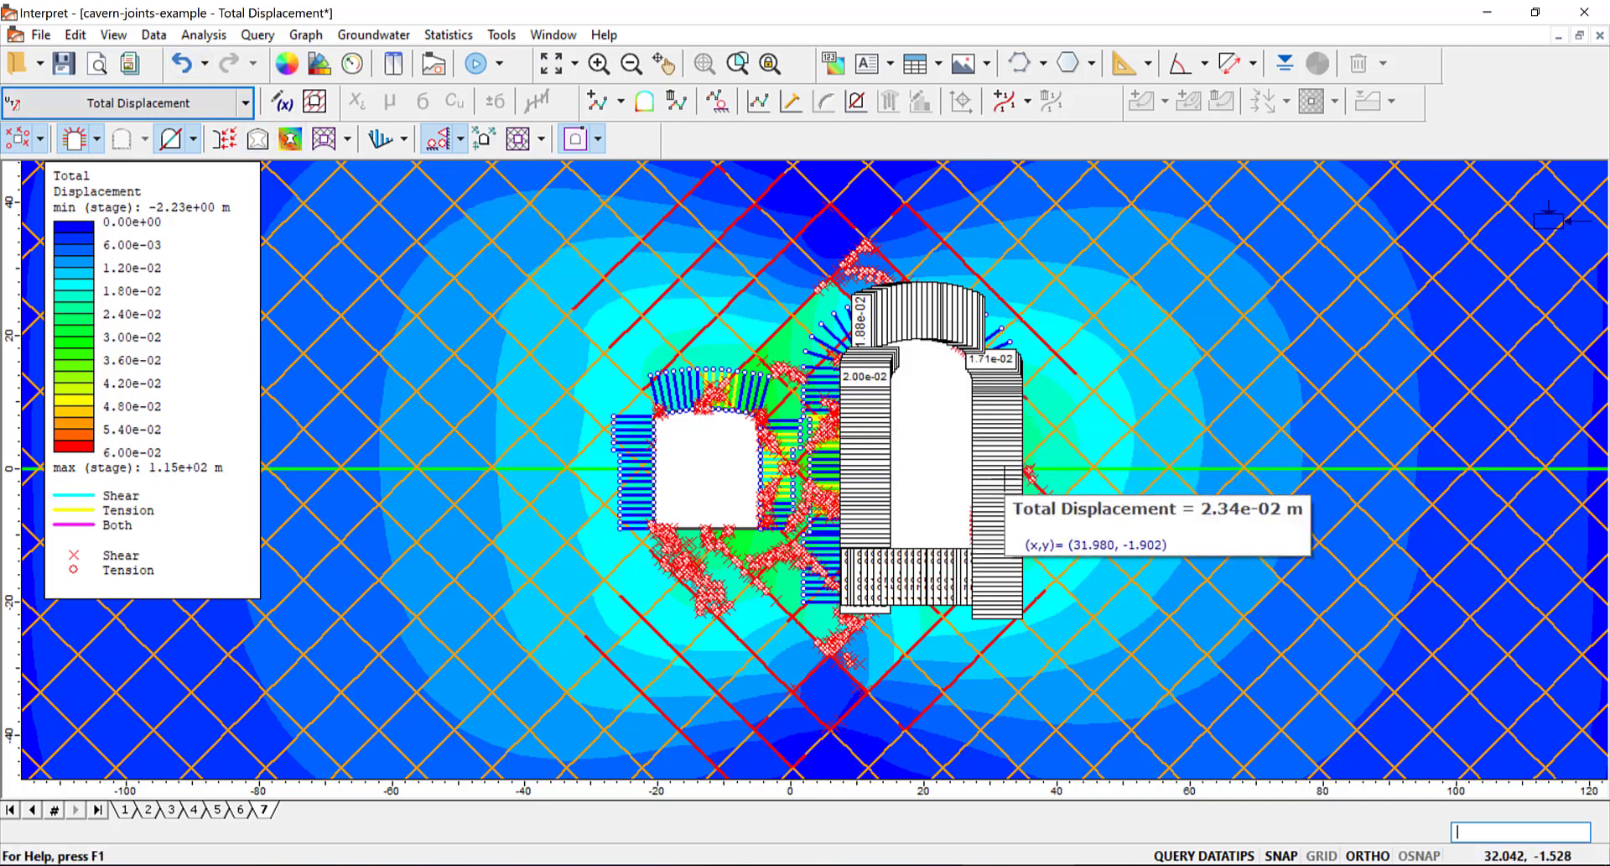
# Step: Graph the larger cavern's boundary query data against distance along the query for all seven stages
pyautogui.rightClick(995, 446)
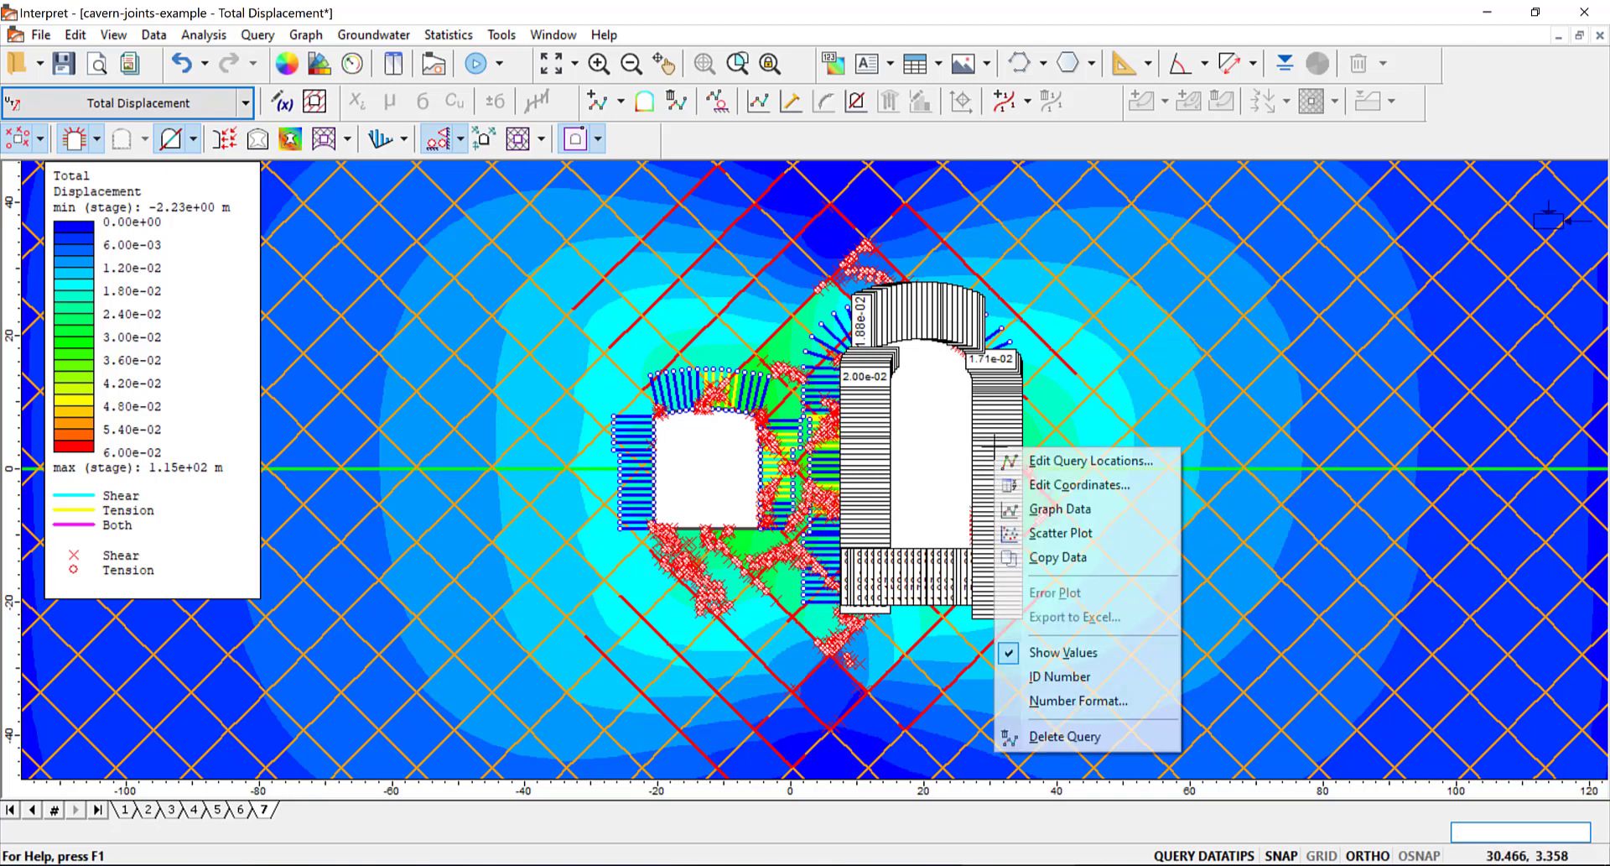
pyautogui.click(1088, 514)
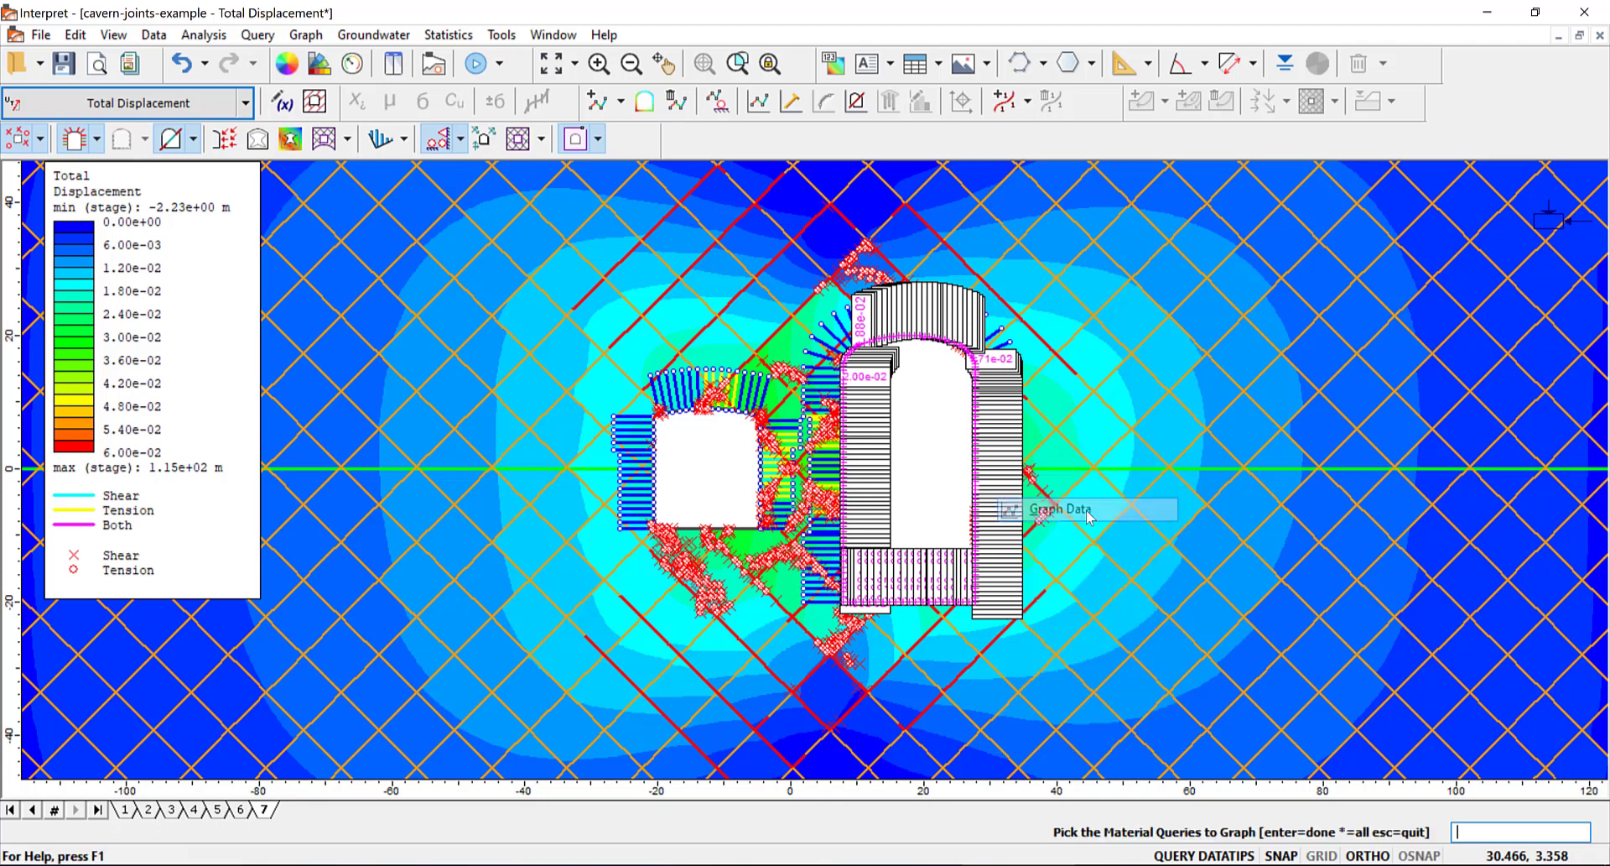
pyautogui.click(699, 593)
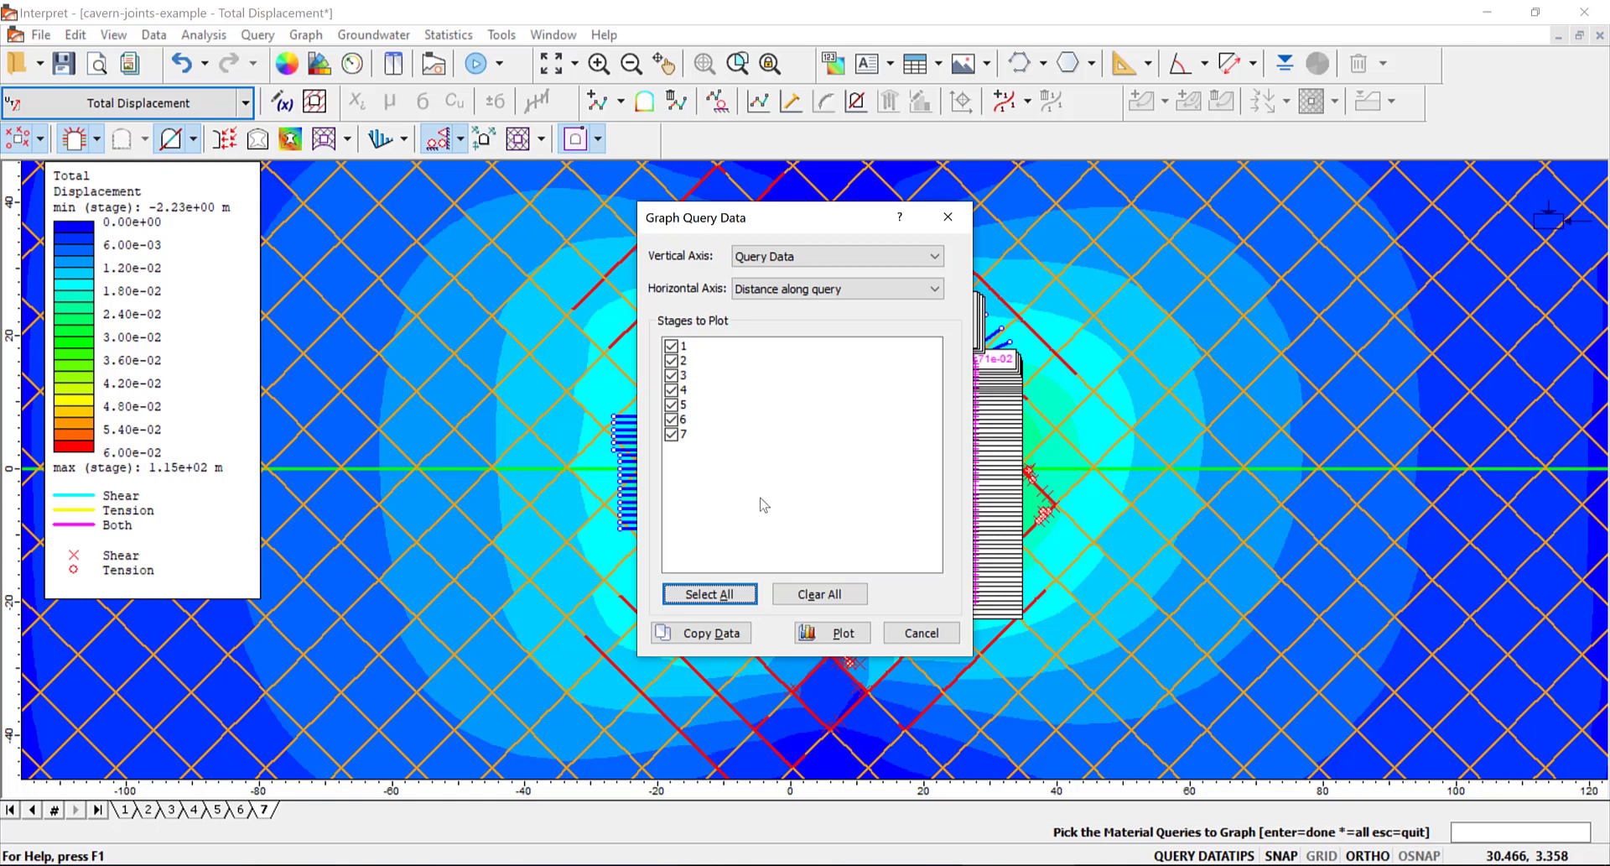
pyautogui.click(832, 638)
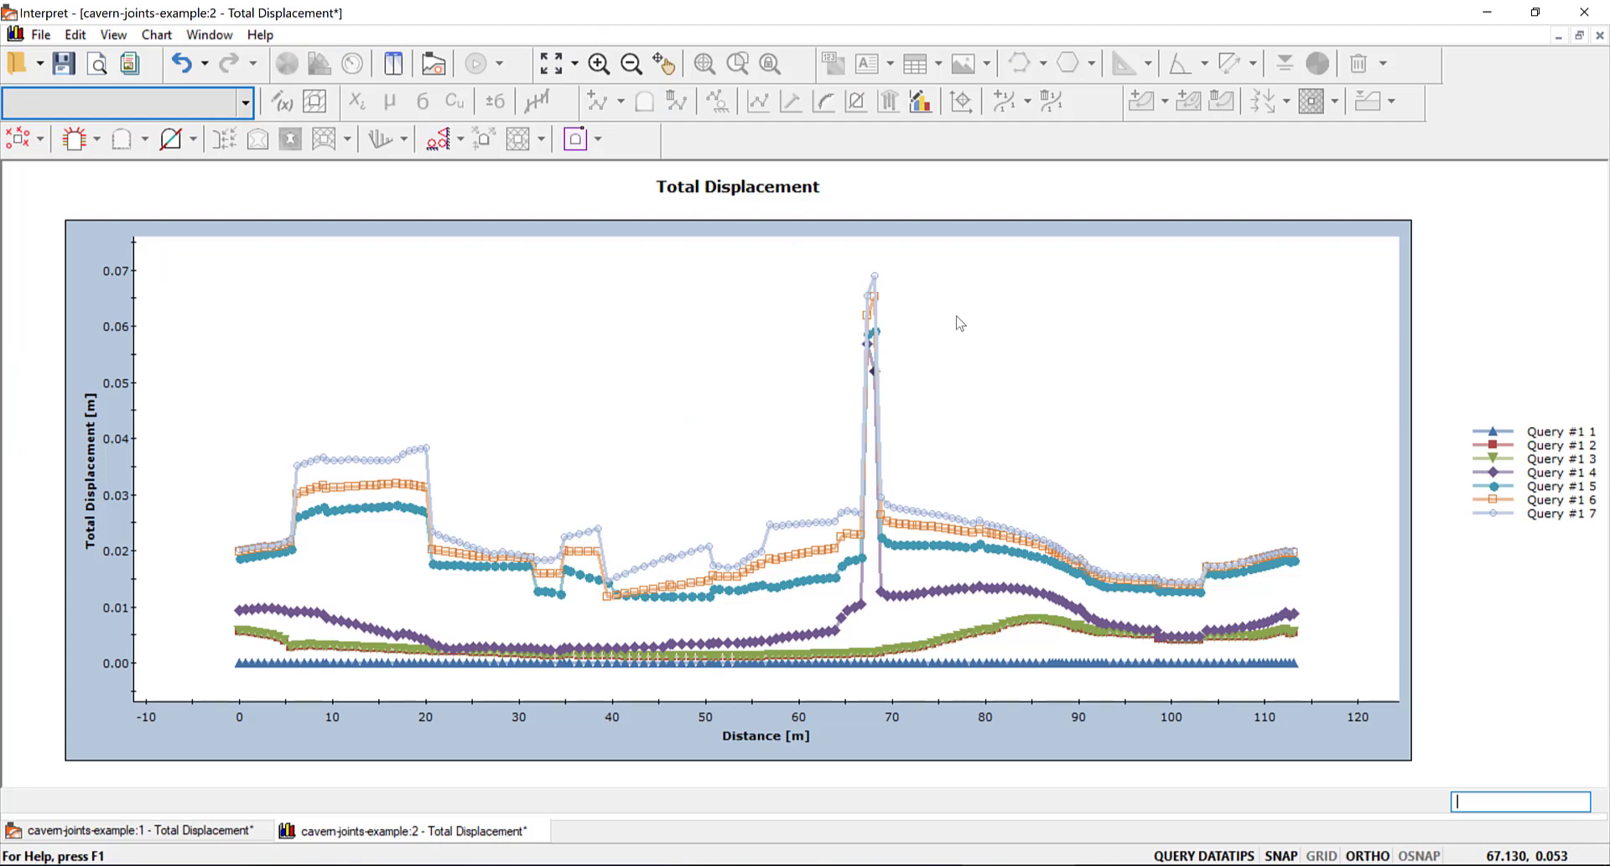
pyautogui.rightClick(969, 320)
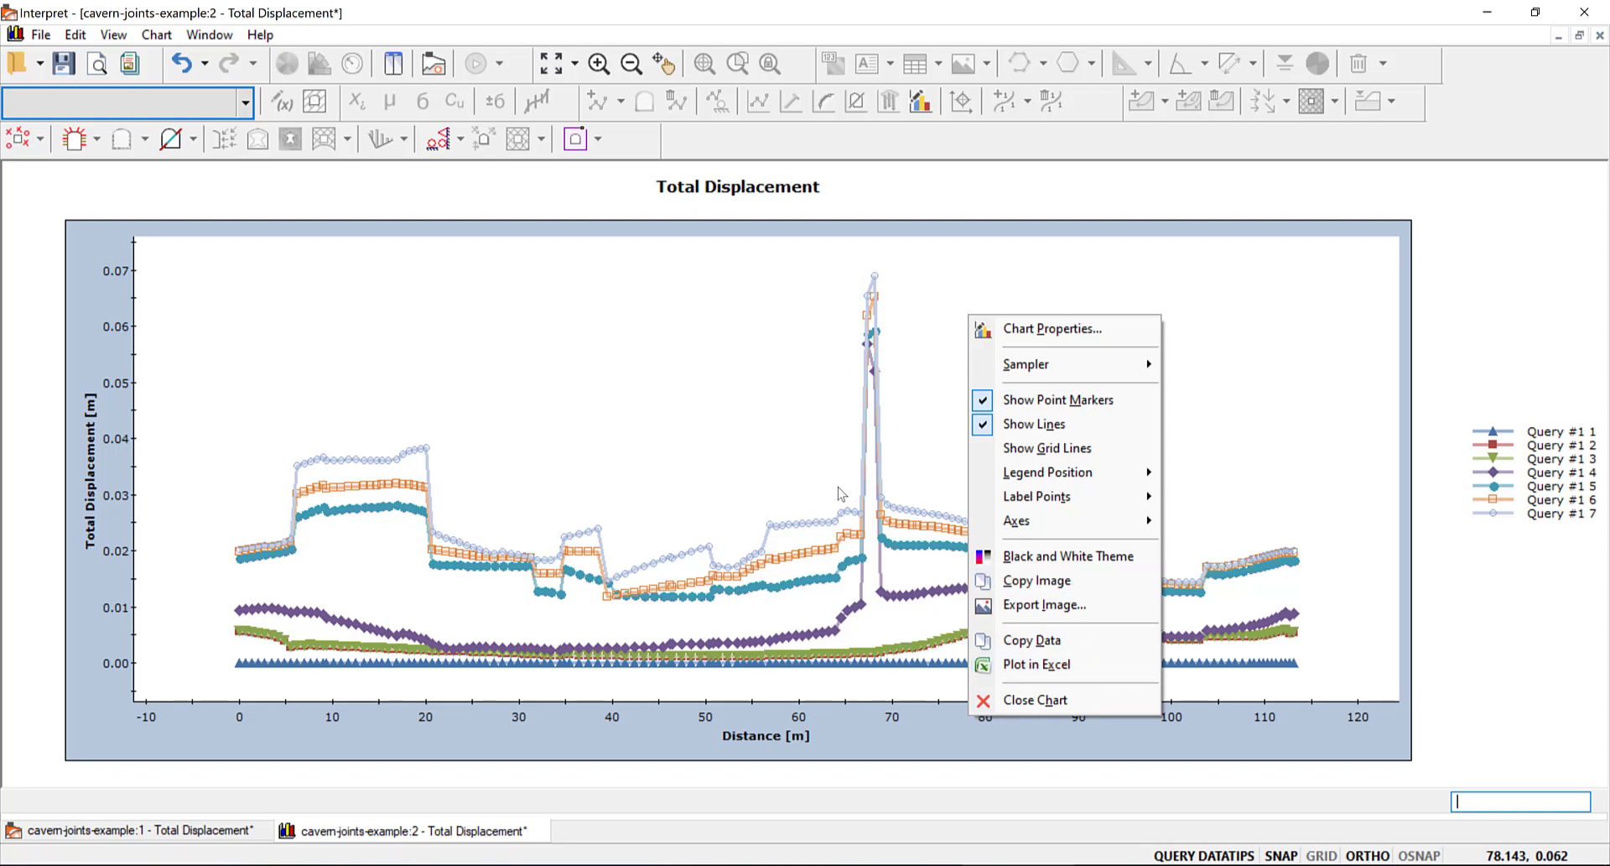
pyautogui.click(789, 435)
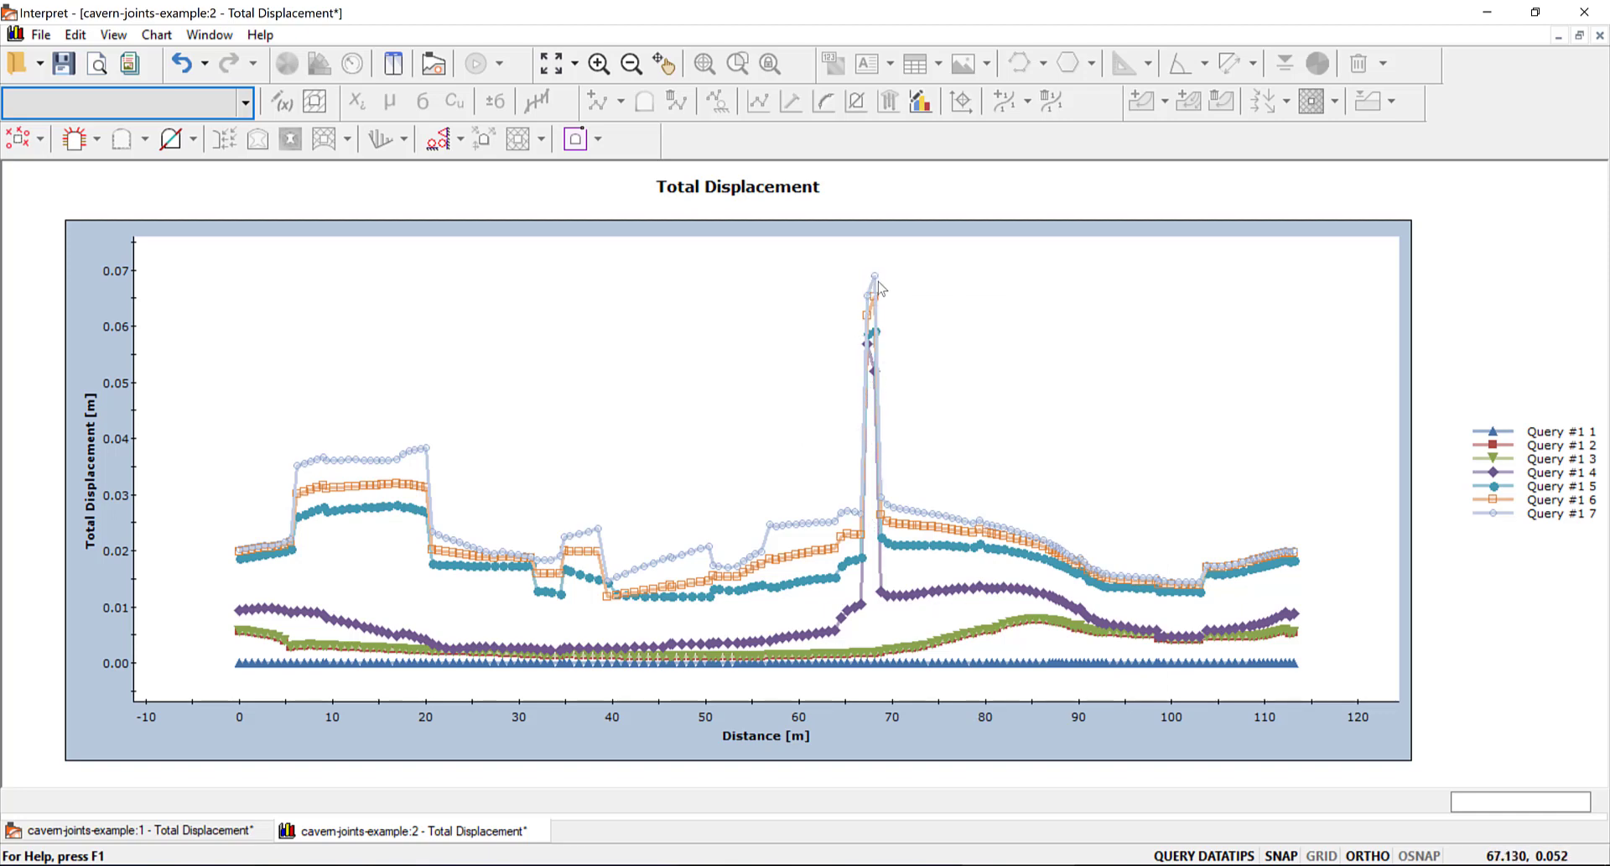
# Step: Examine the larger cavern's wall and joints around the point matching the graph's displacement peak, and return to the graph
pyautogui.moveTo(876, 284)
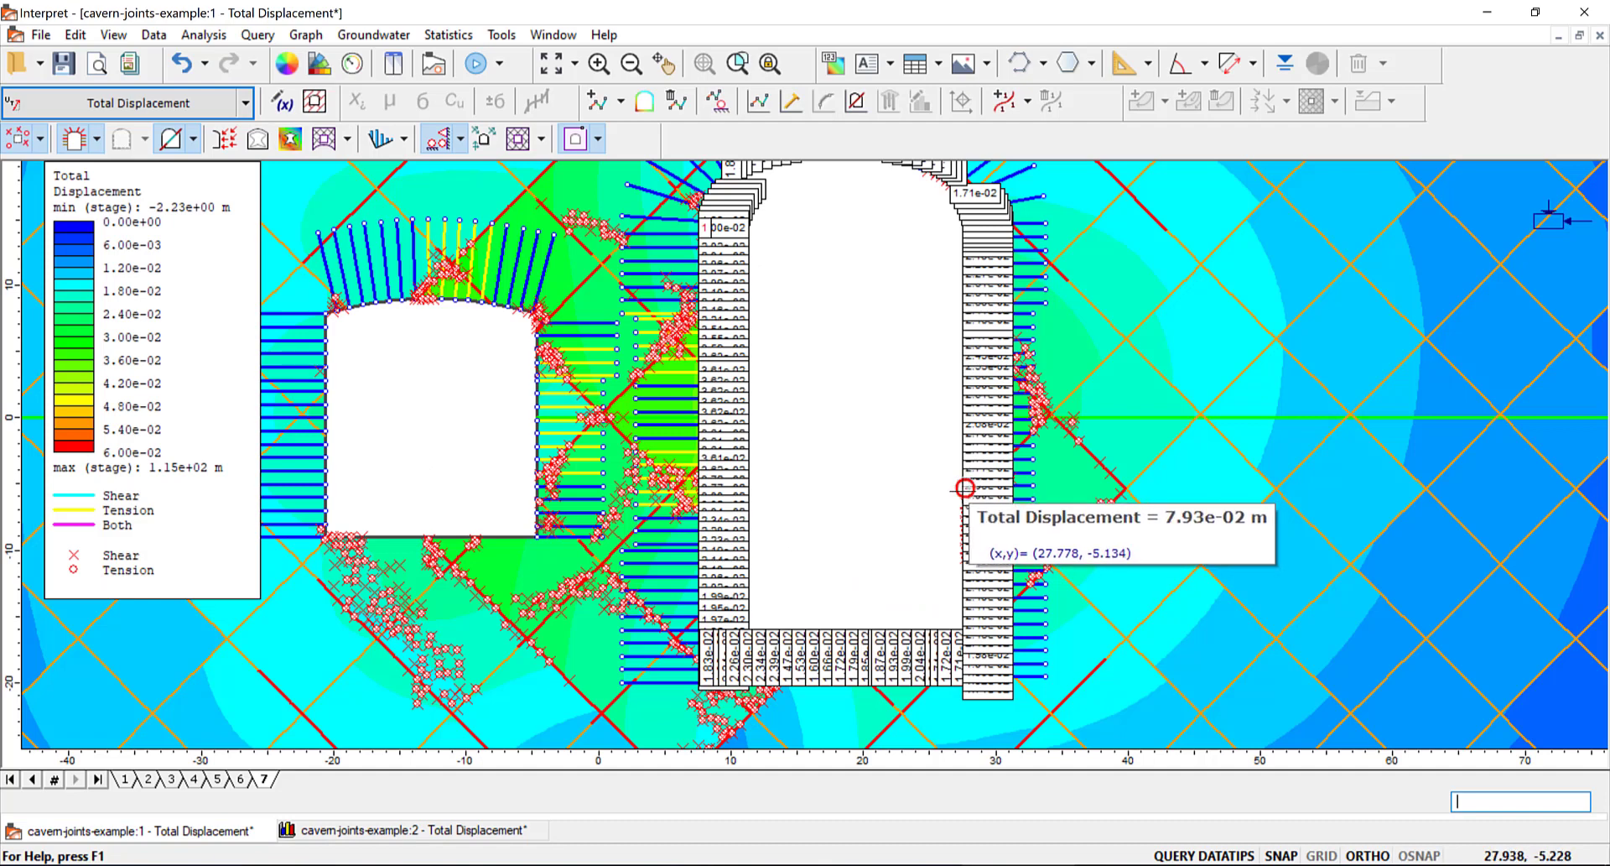
pyautogui.scroll(2, 965, 488)
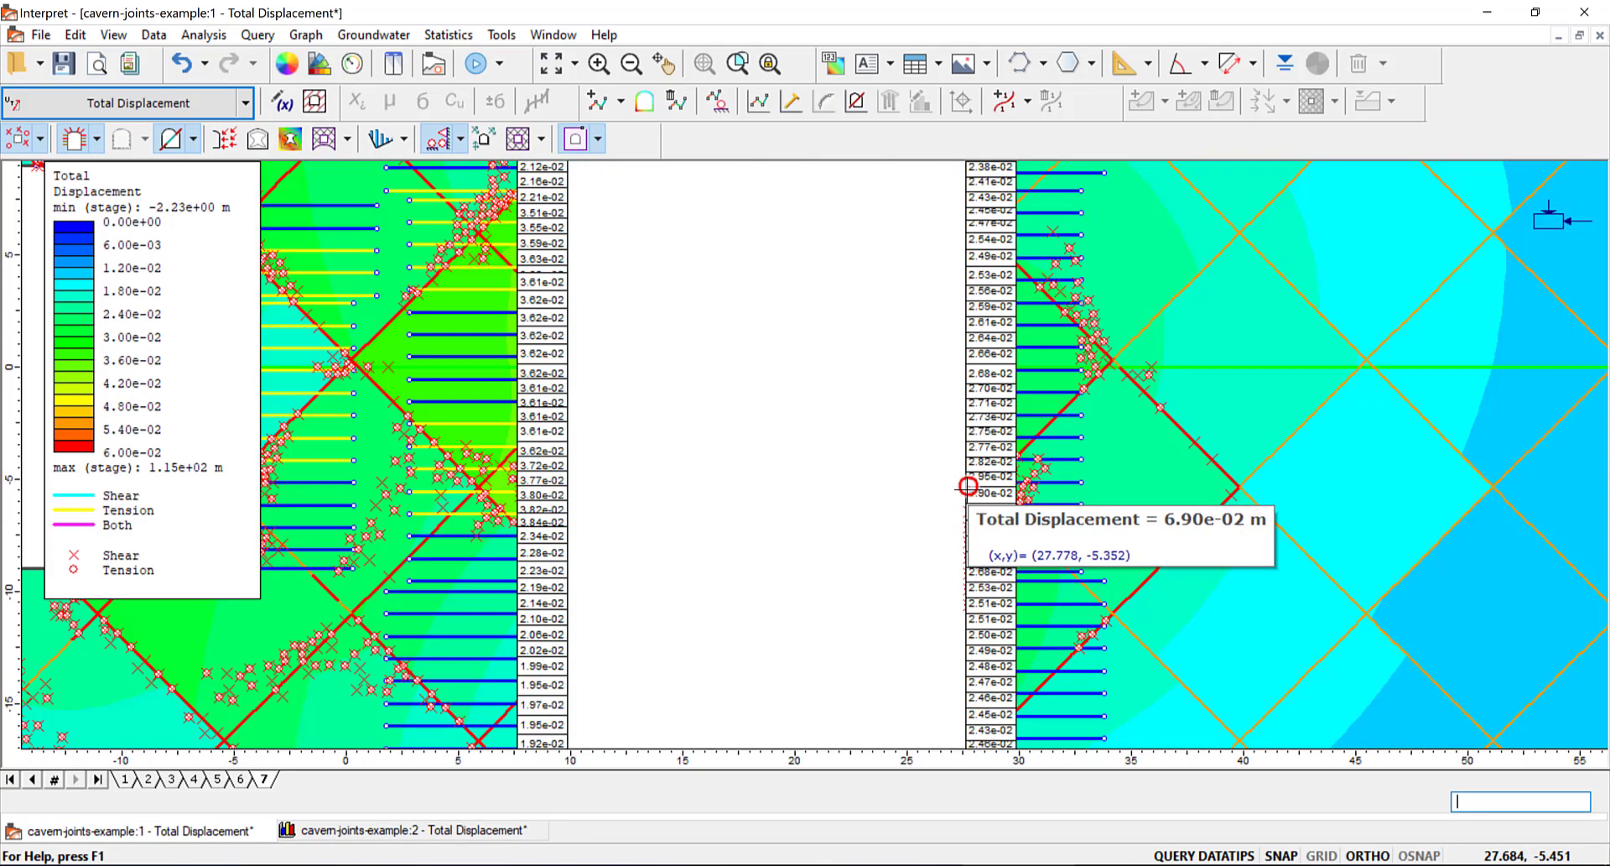
pyautogui.scroll(4, 968, 485)
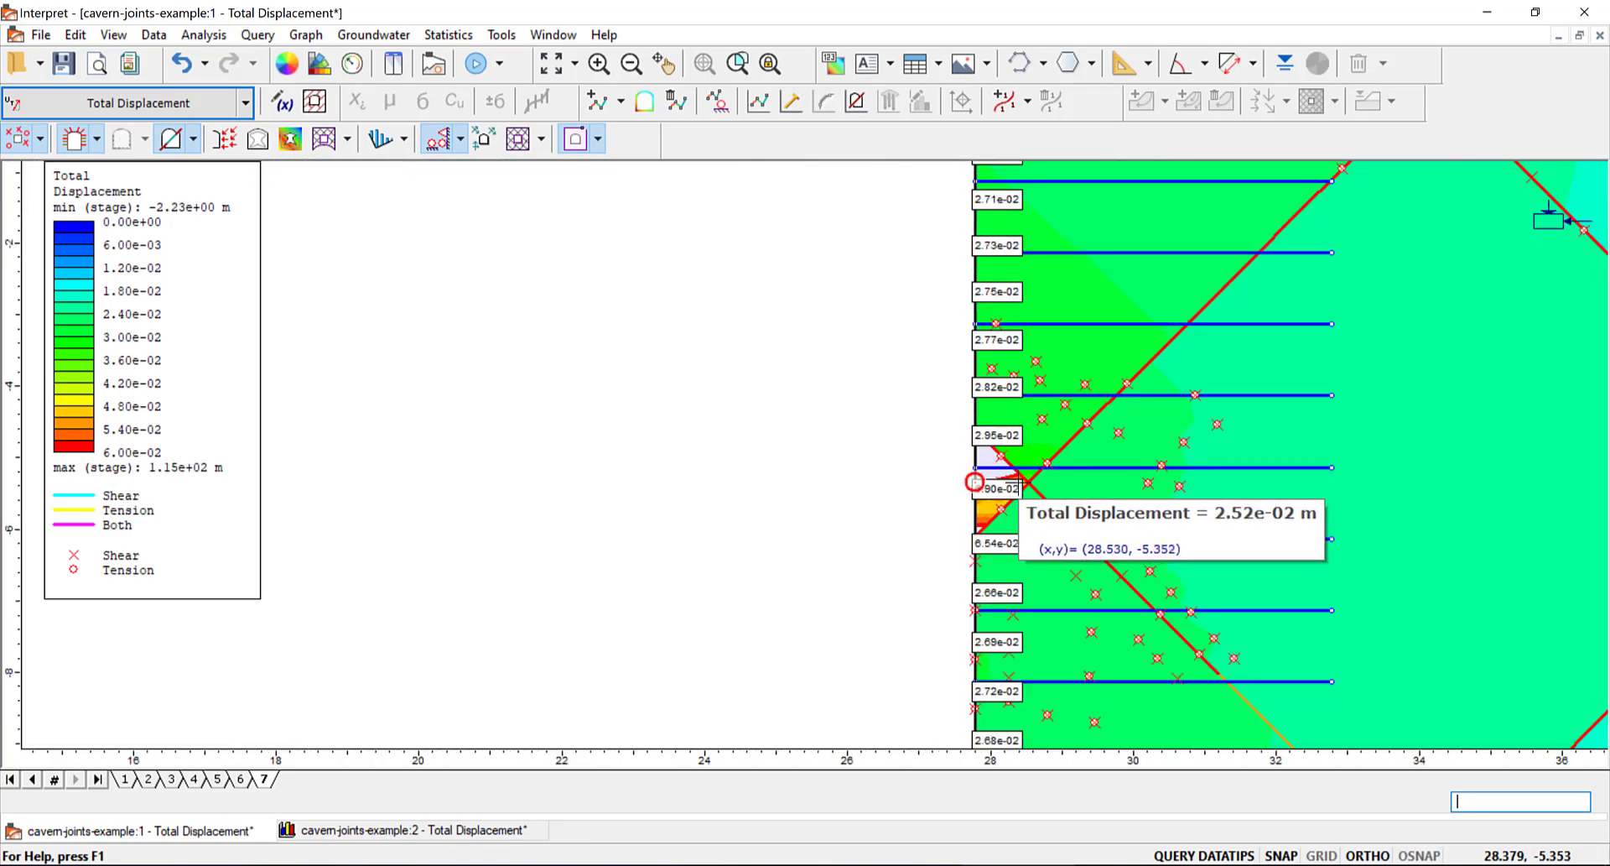
pyautogui.scroll(3, 1018, 482)
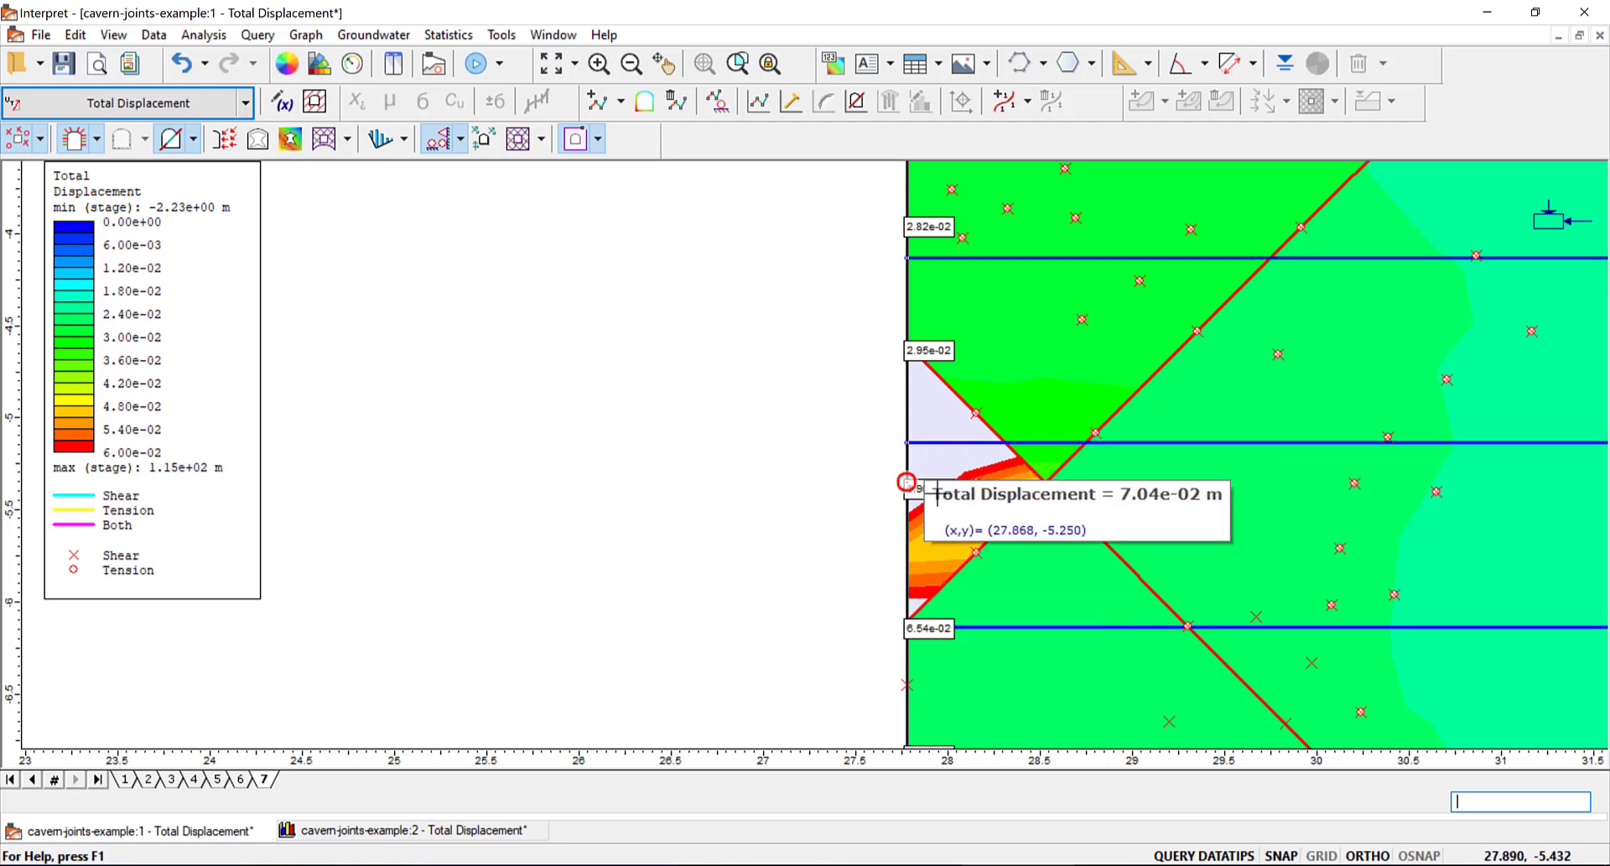
pyautogui.scroll(-2, 940, 503)
pyautogui.scroll(-1, 954, 520)
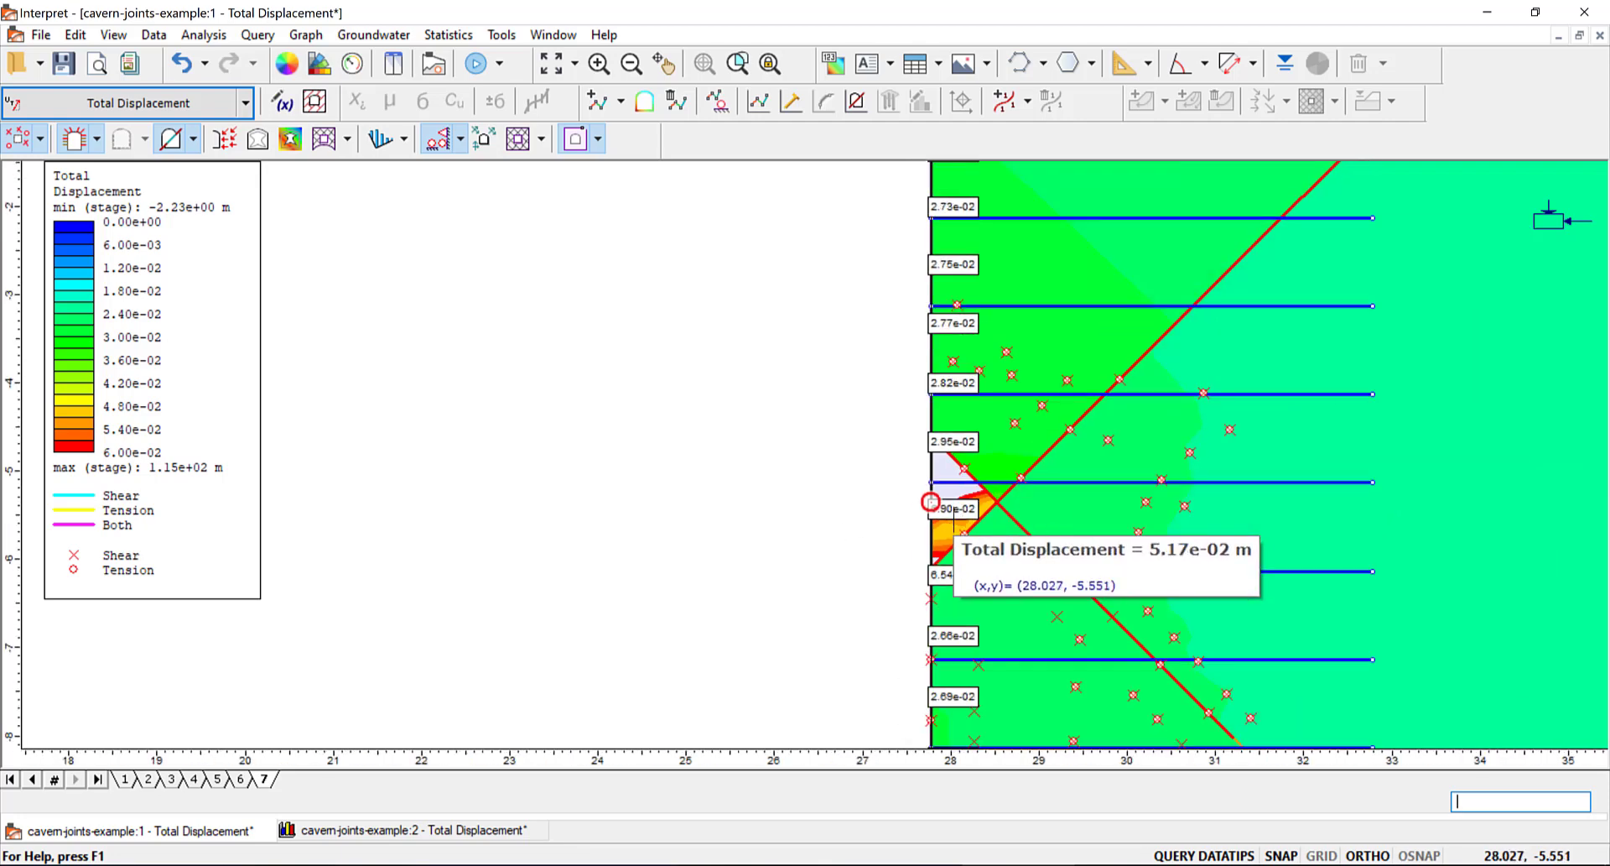
pyautogui.scroll(-1, 954, 520)
pyautogui.scroll(-2, 933, 503)
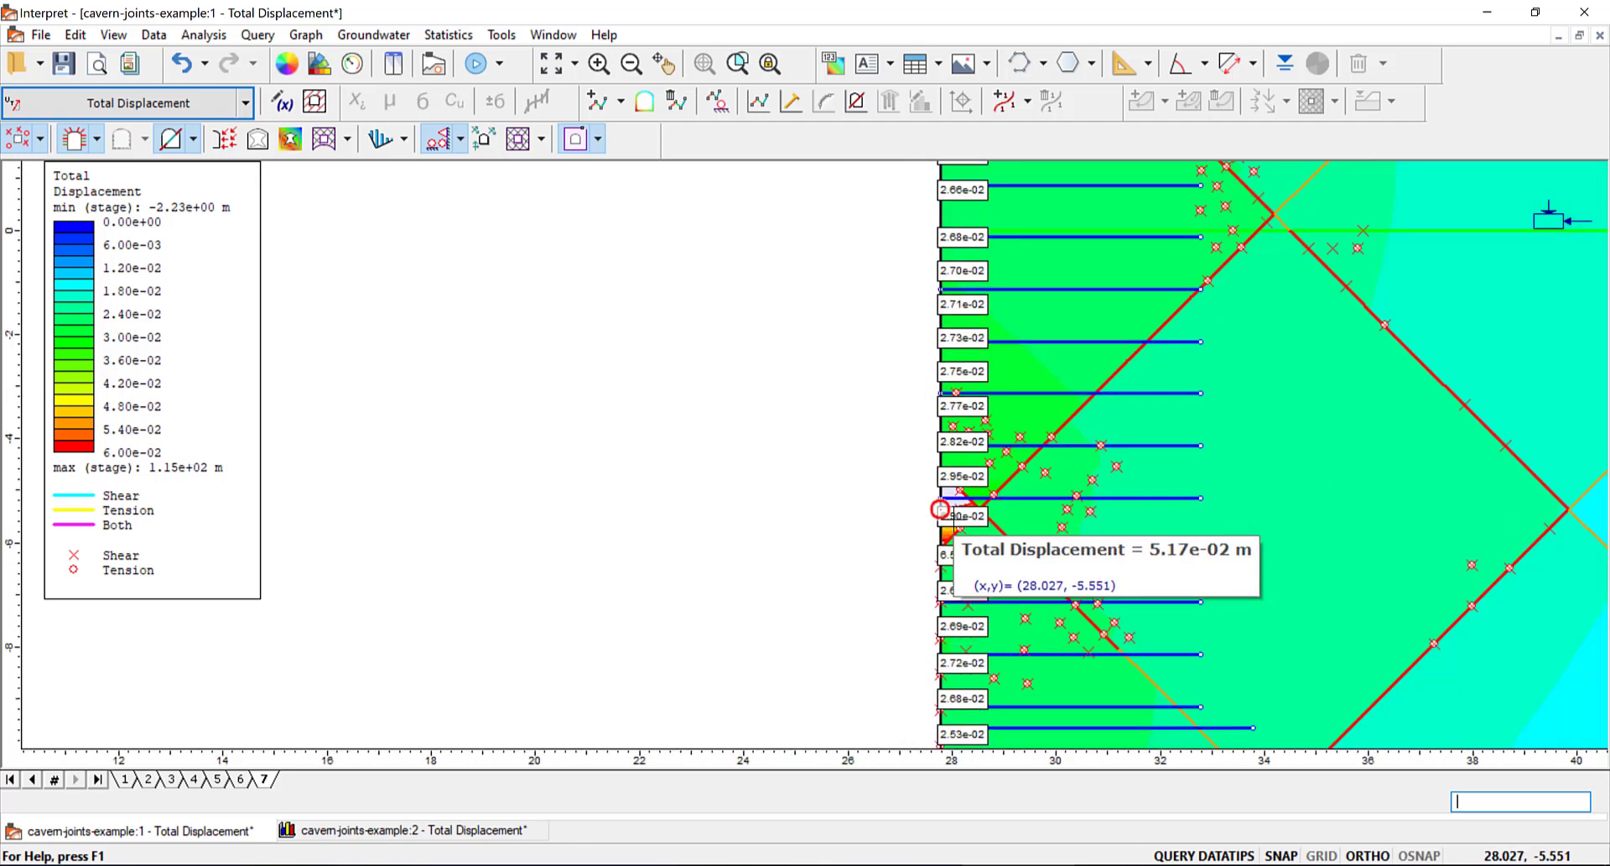
pyautogui.scroll(-2, 943, 511)
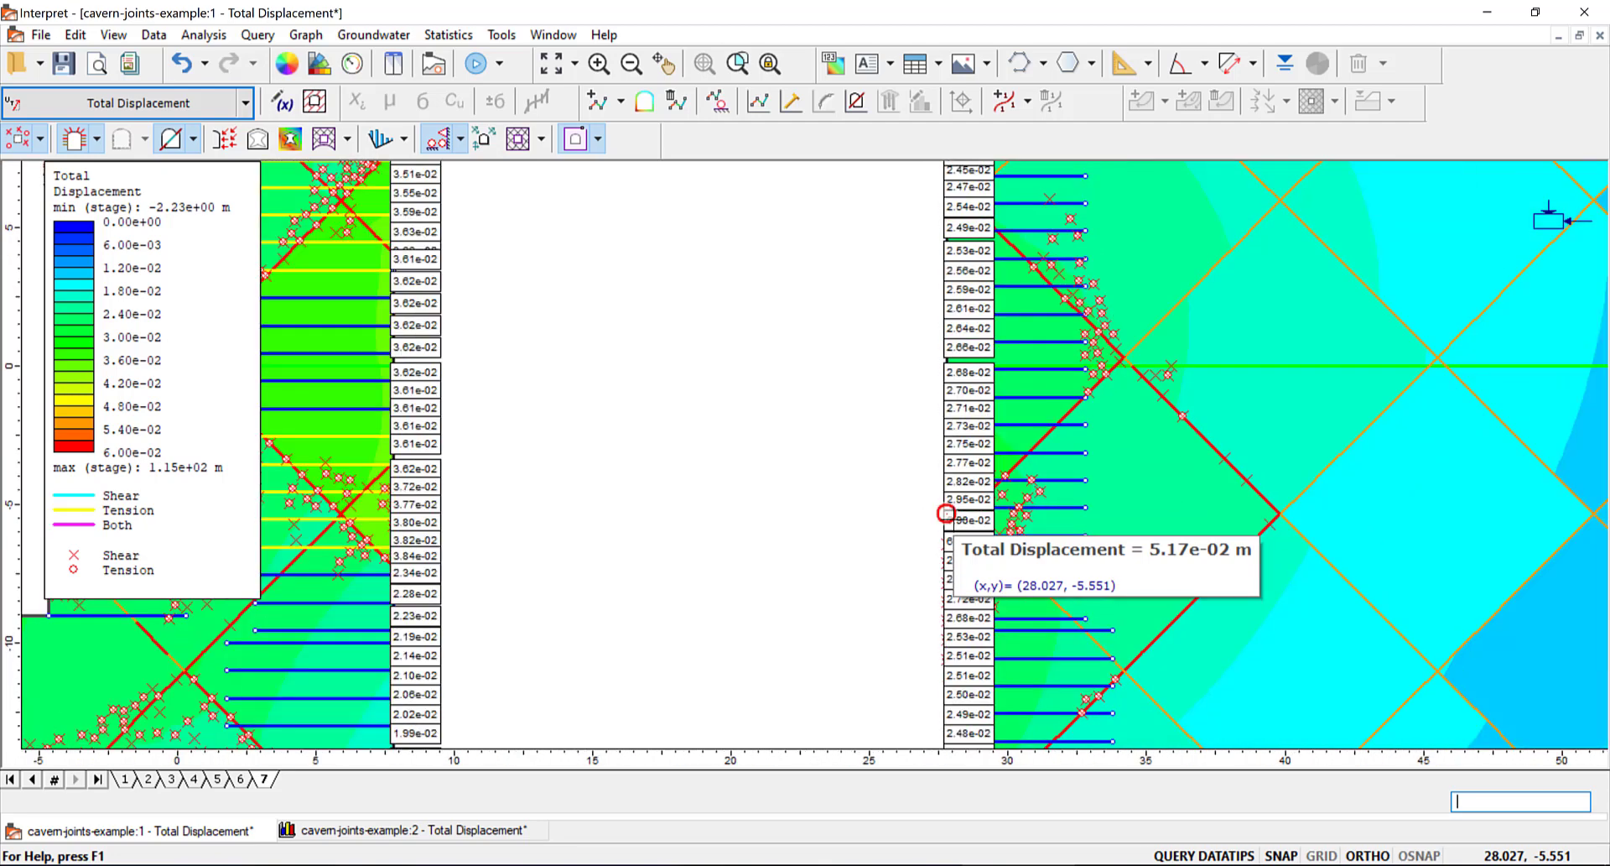
pyautogui.scroll(-2, 946, 513)
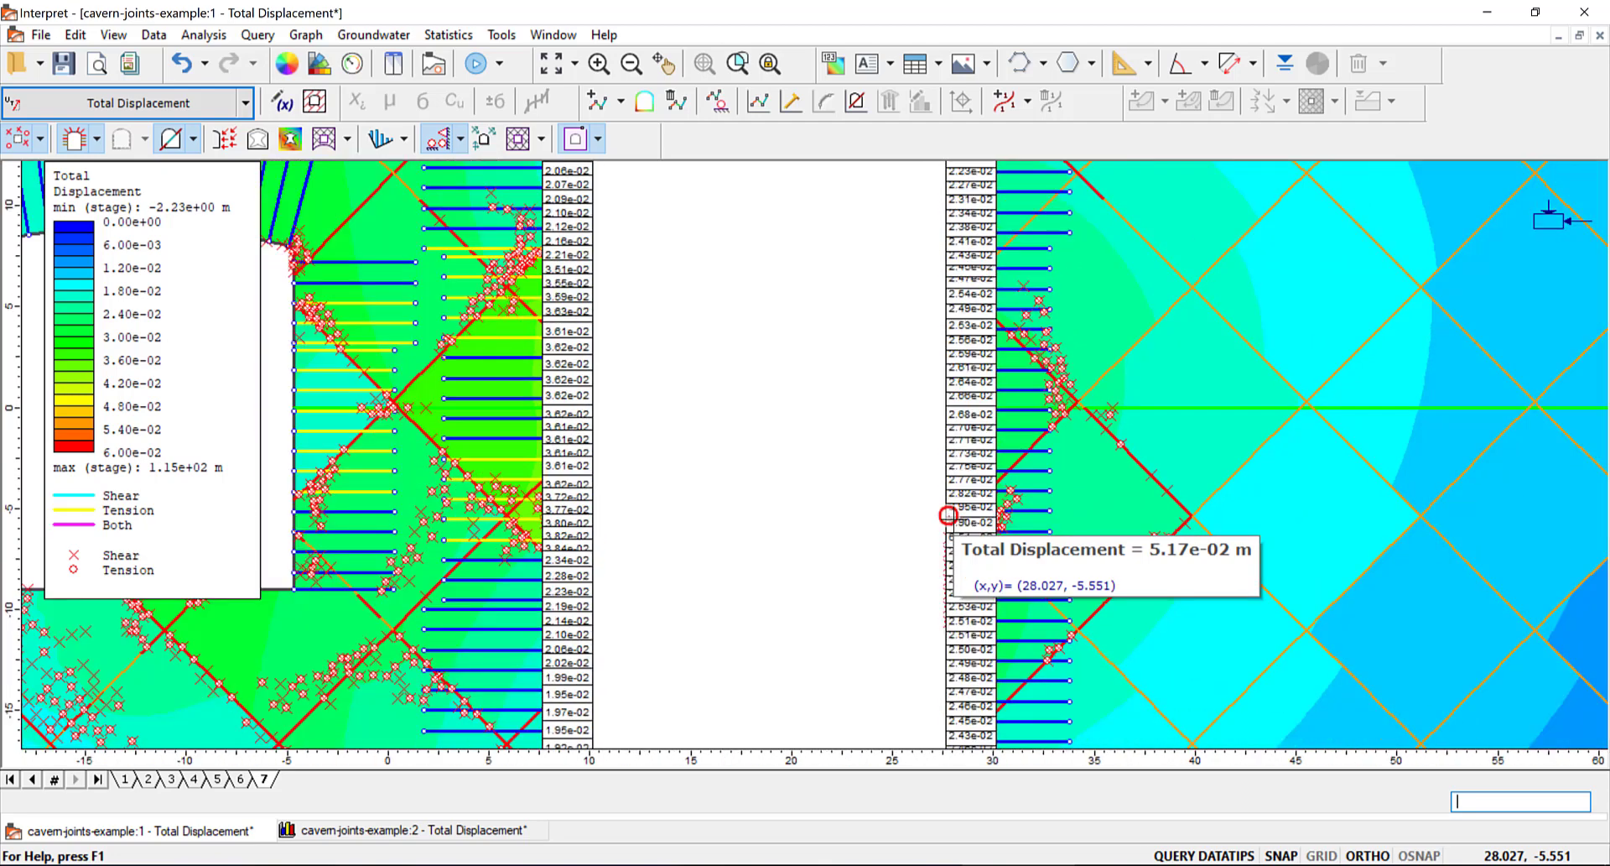
pyautogui.scroll(-1, 947, 514)
pyautogui.scroll(-2, 948, 515)
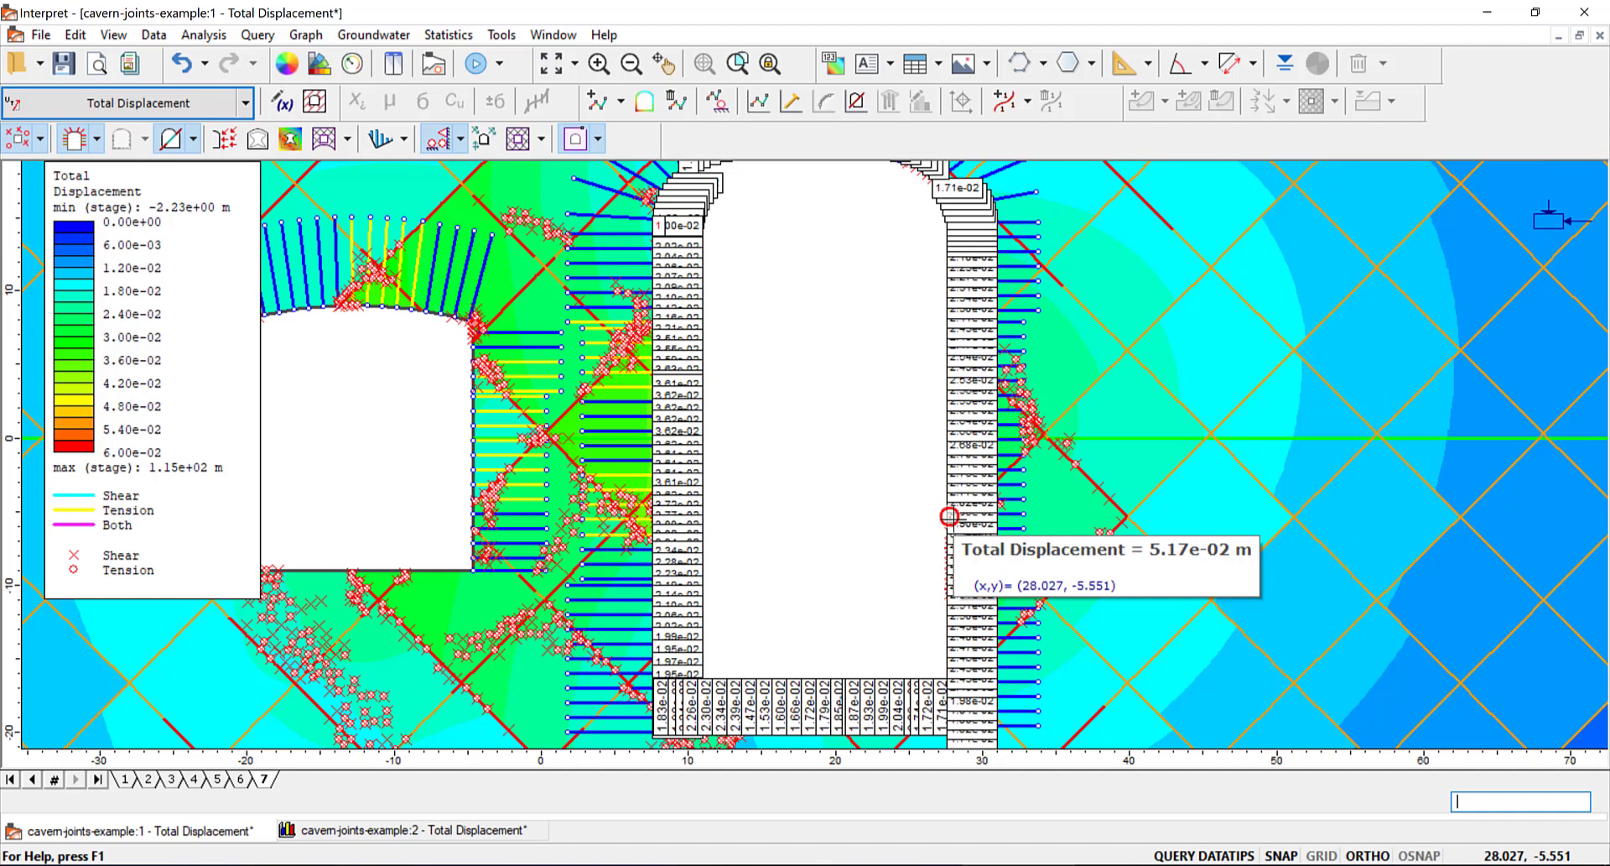
pyautogui.scroll(-1, 948, 515)
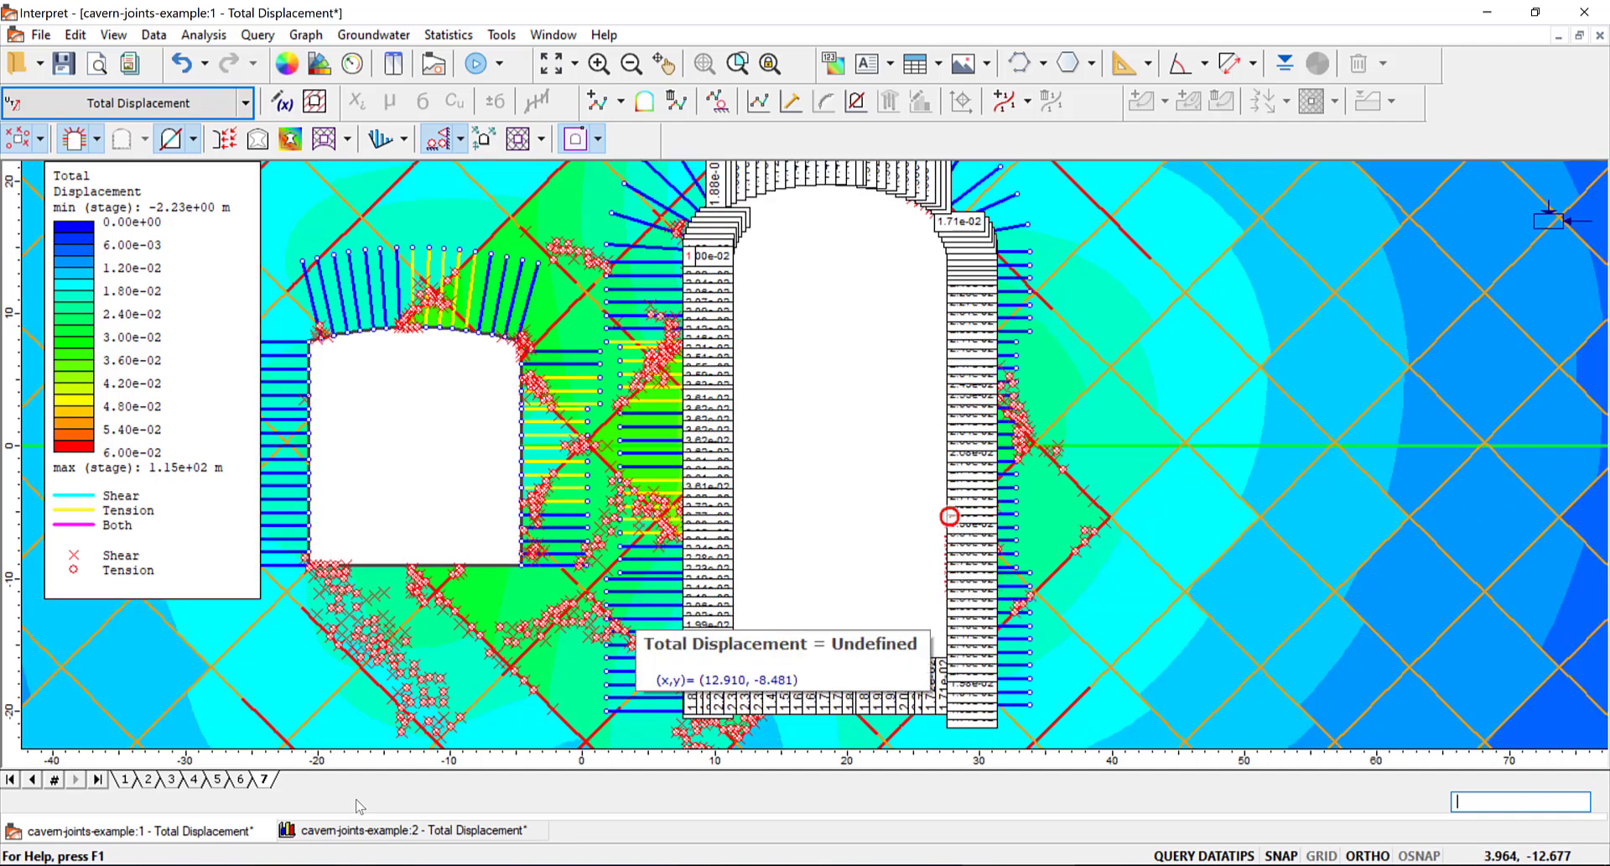
pyautogui.click(352, 830)
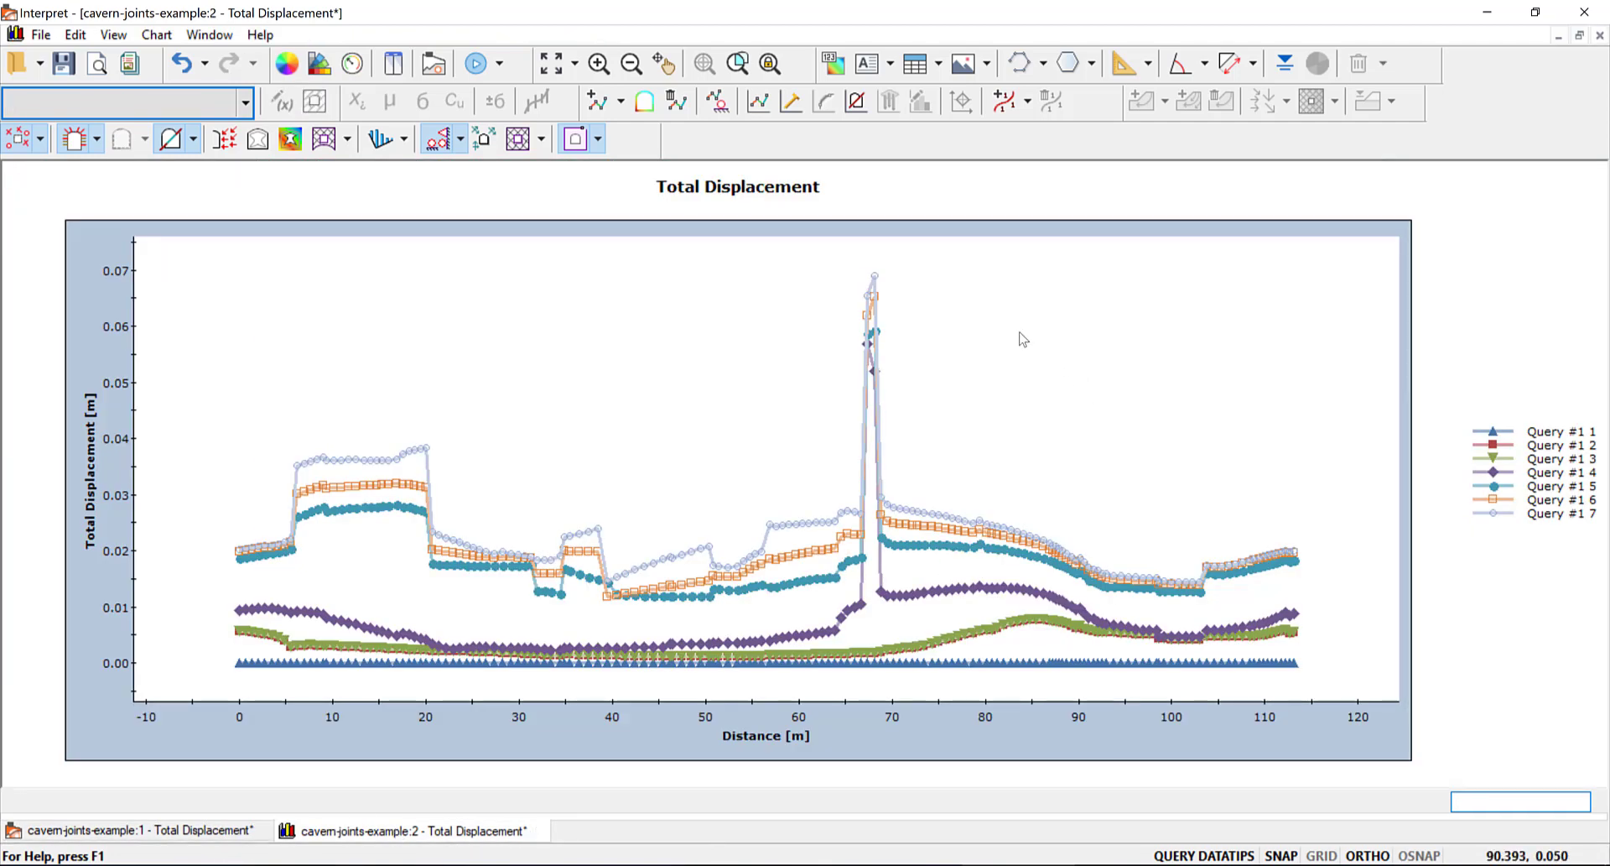